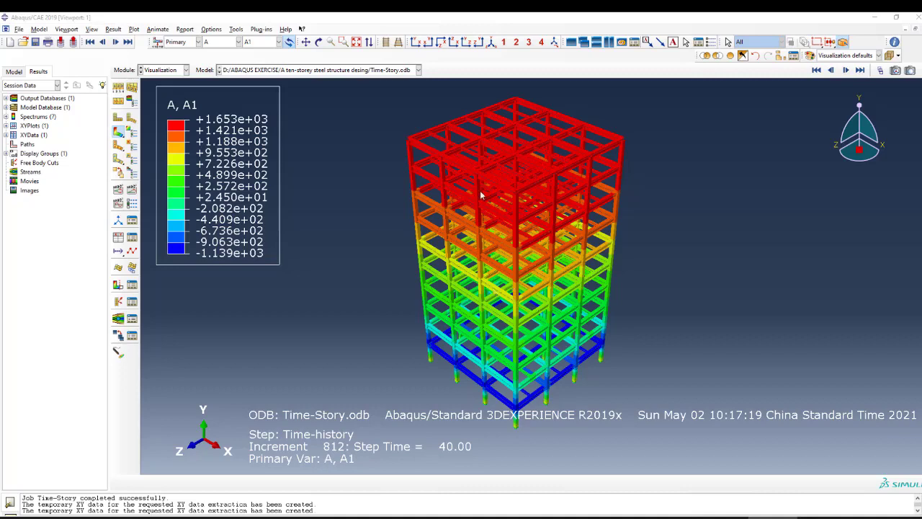
- Examine the A1 acceleration contours across the storeys of the steel frame, from the roof down to the column bases
{"action": "scroll", "coordinate": [457, 170], "scroll_direction": "down", "scroll_amount": 1}
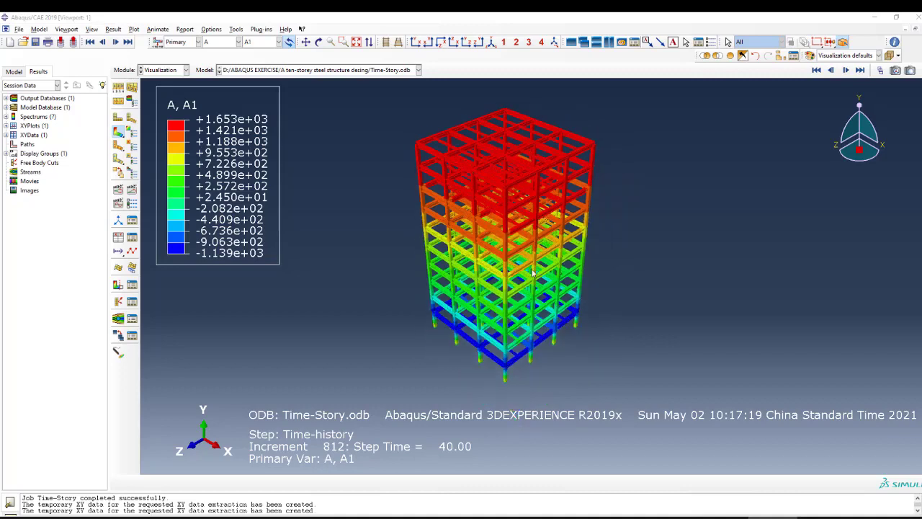
{"action": "scroll", "coordinate": [487, 179], "scroll_direction": "up", "scroll_amount": 2}
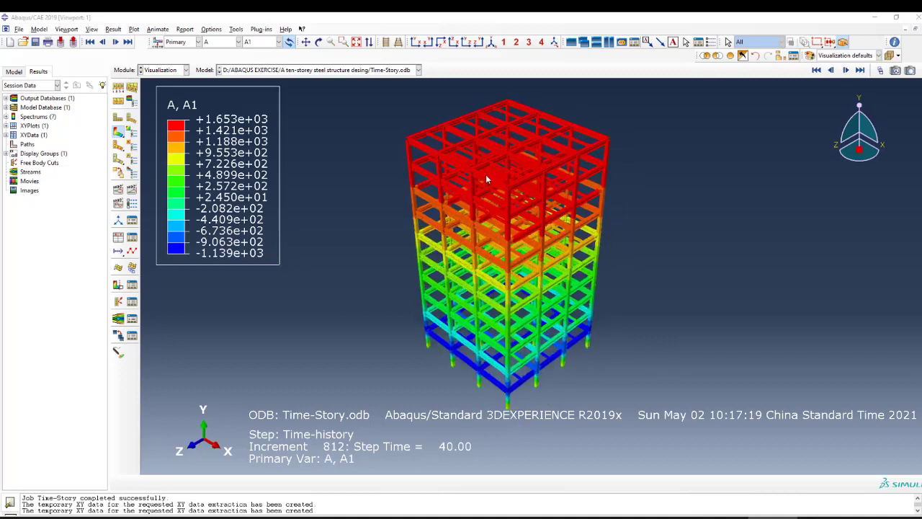
{"action": "scroll", "coordinate": [488, 229], "scroll_direction": "up", "scroll_amount": 1}
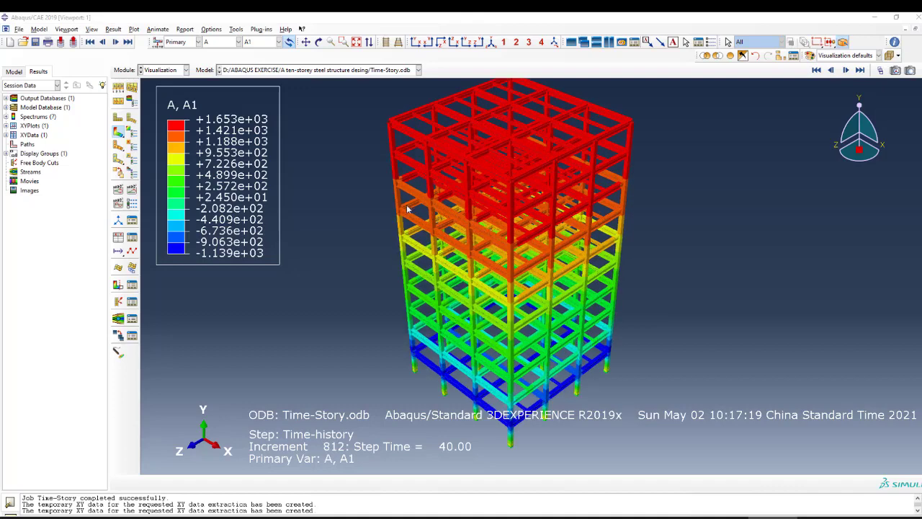
{"action": "scroll", "coordinate": [402, 193], "scroll_direction": "down", "scroll_amount": 1}
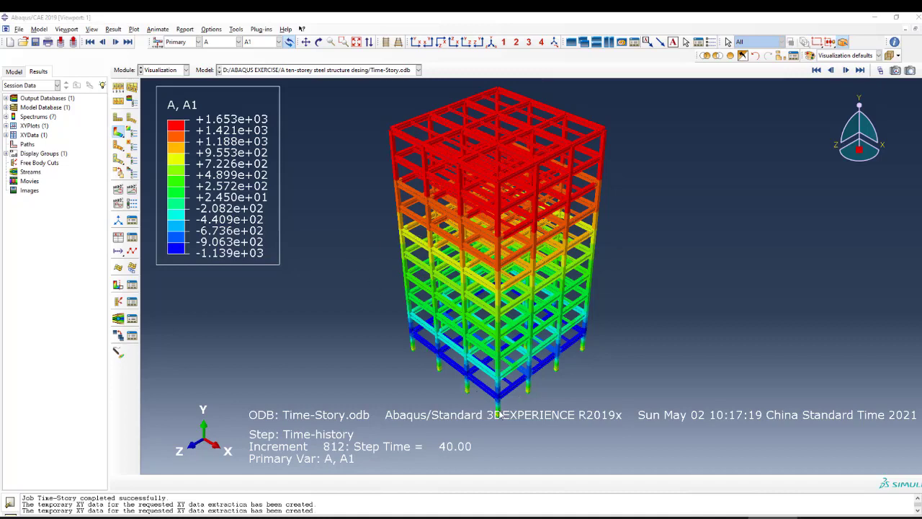
{"action": "scroll", "coordinate": [497, 414], "scroll_direction": "up", "scroll_amount": 1}
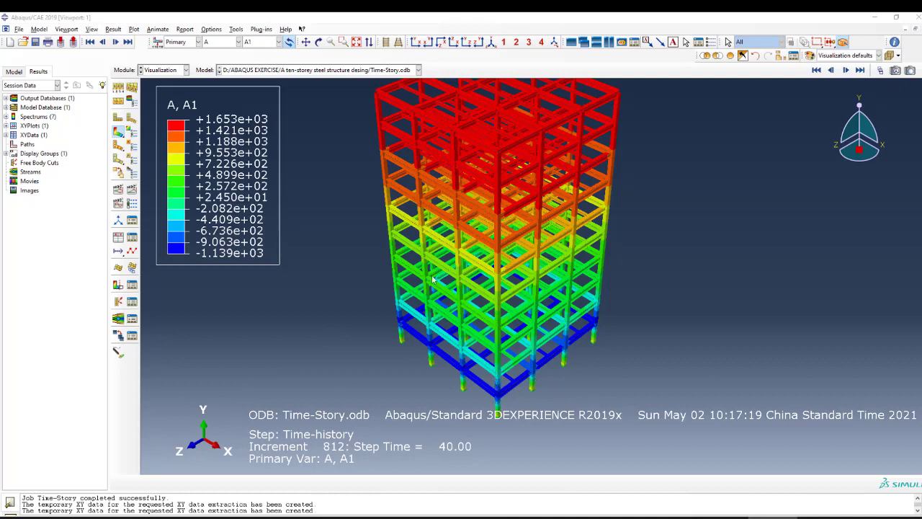
{"action": "scroll", "coordinate": [375, 100], "scroll_direction": "up", "scroll_amount": 5}
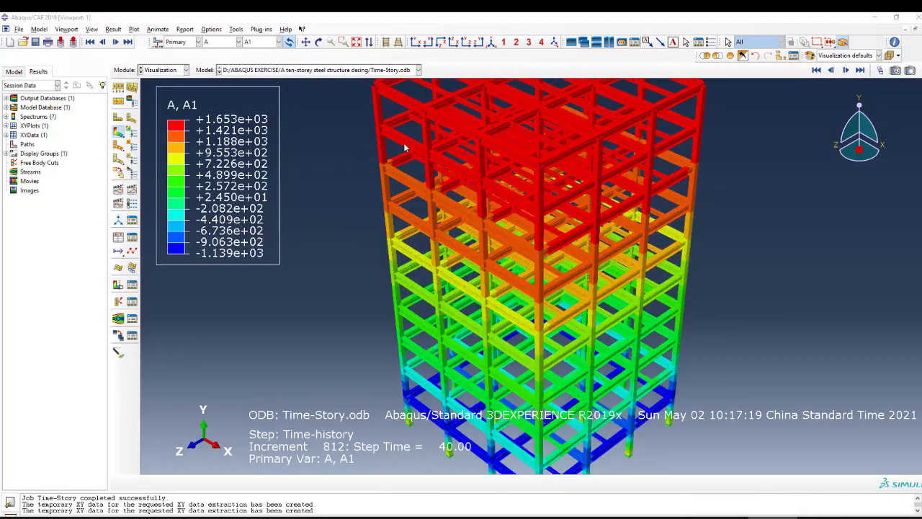
{"action": "scroll", "coordinate": [400, 152], "scroll_direction": "up", "scroll_amount": 8}
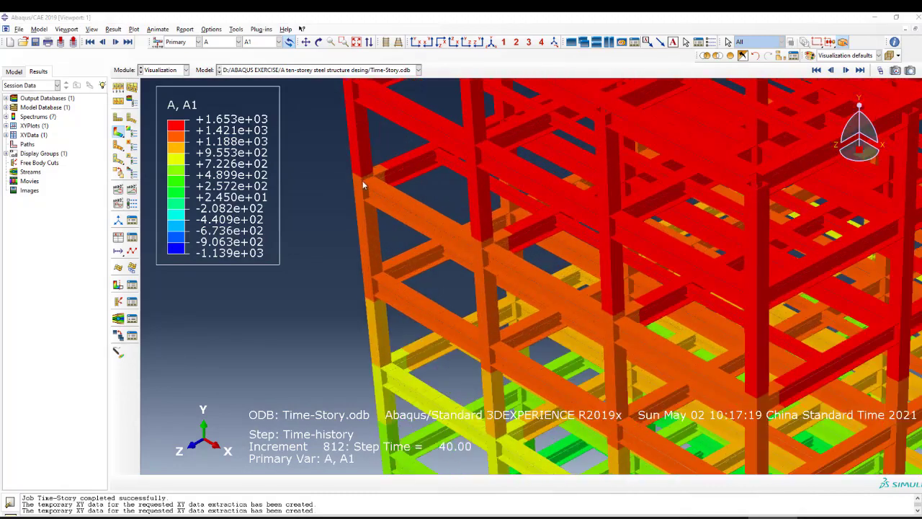
{"action": "scroll", "coordinate": [391, 201], "scroll_direction": "up", "scroll_amount": 2}
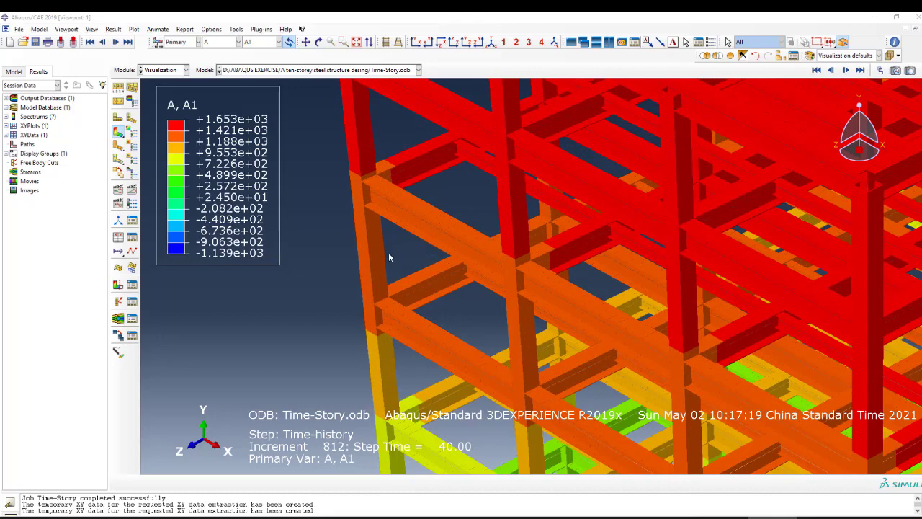
{"action": "scroll", "coordinate": [469, 161], "scroll_direction": "up", "scroll_amount": 2}
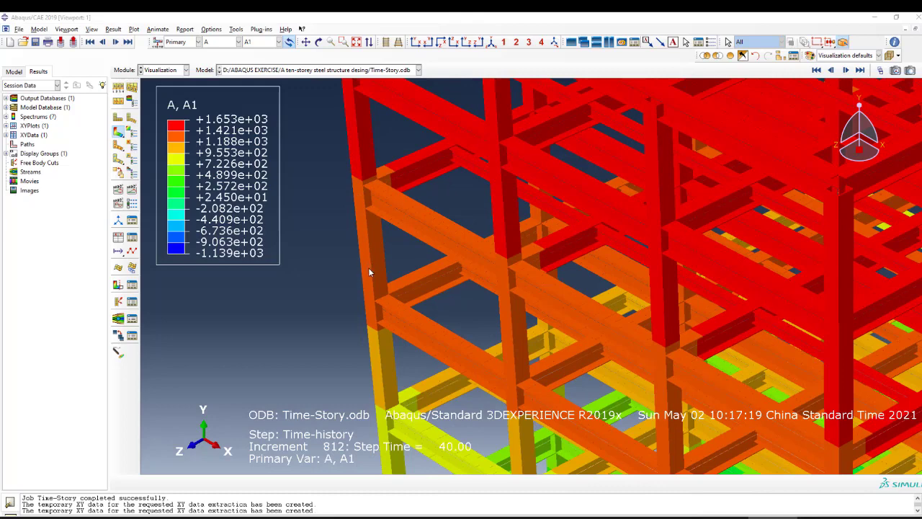
{"action": "scroll", "coordinate": [368, 272], "scroll_direction": "down", "scroll_amount": 2}
{"action": "scroll", "coordinate": [463, 280], "scroll_direction": "down", "scroll_amount": 2}
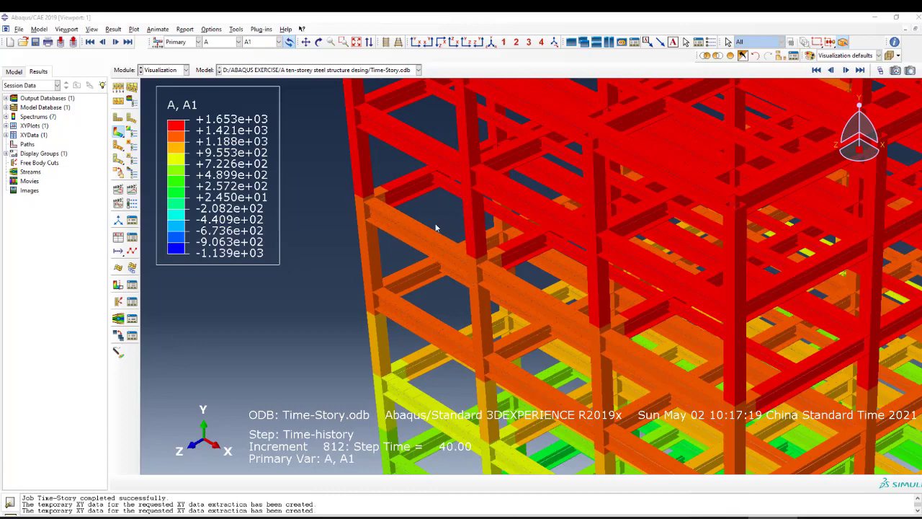
{"action": "scroll", "coordinate": [436, 227], "scroll_direction": "down", "scroll_amount": 5}
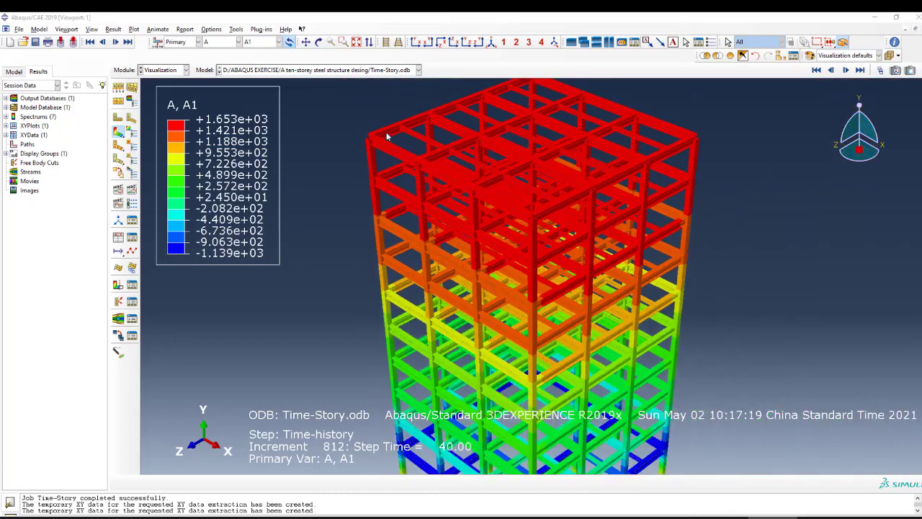
{"action": "scroll", "coordinate": [387, 136], "scroll_direction": "down", "scroll_amount": 1}
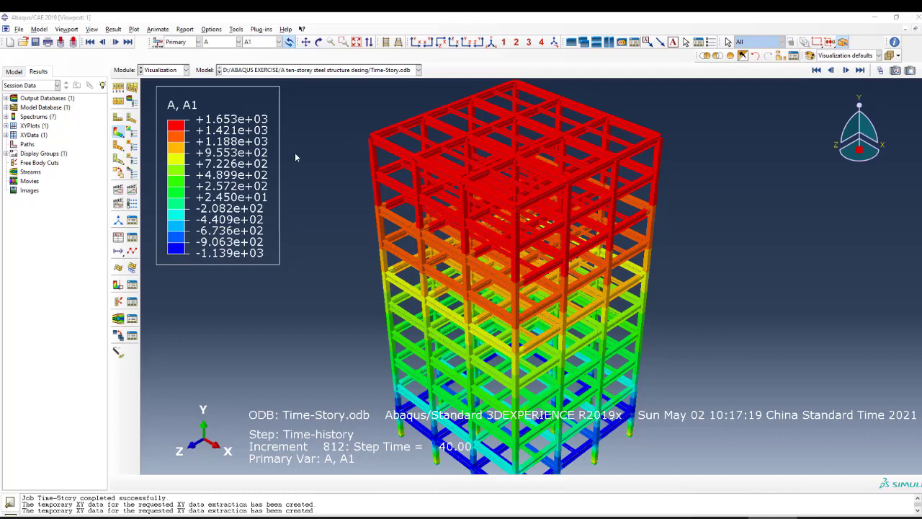
{"action": "scroll", "coordinate": [491, 211], "scroll_direction": "down", "scroll_amount": 1}
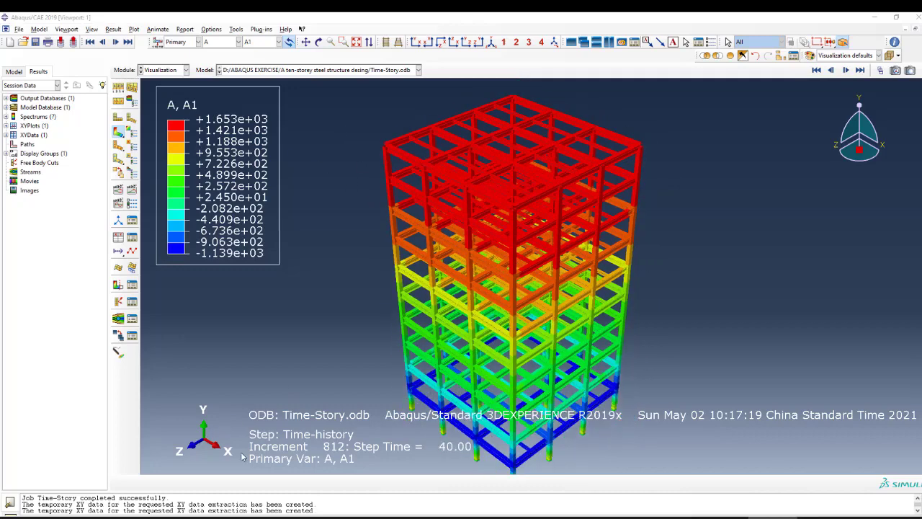
{"action": "scroll", "coordinate": [408, 172], "scroll_direction": "down", "scroll_amount": 1}
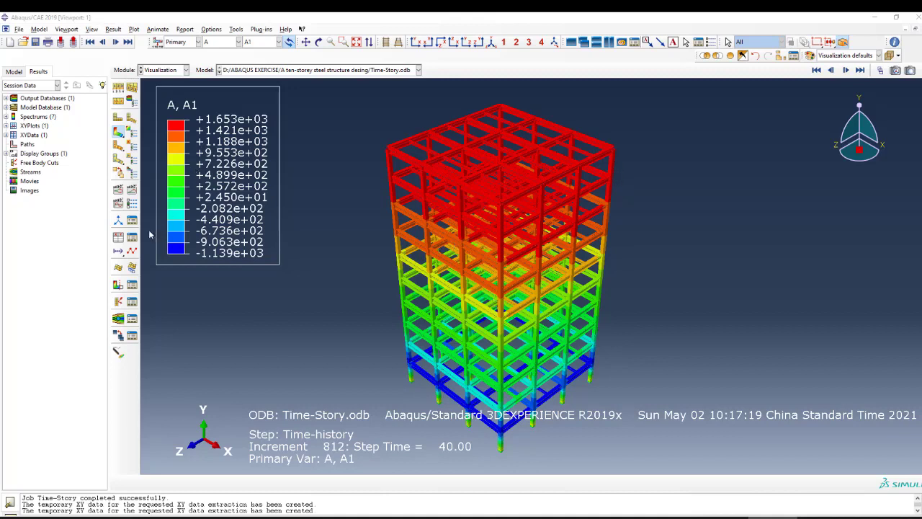
- Set up XY data from ODB field output with spatial acceleration A1 at the unique nodal position, using viewport node picking
{"action": "left_click", "coordinate": [120, 251]}
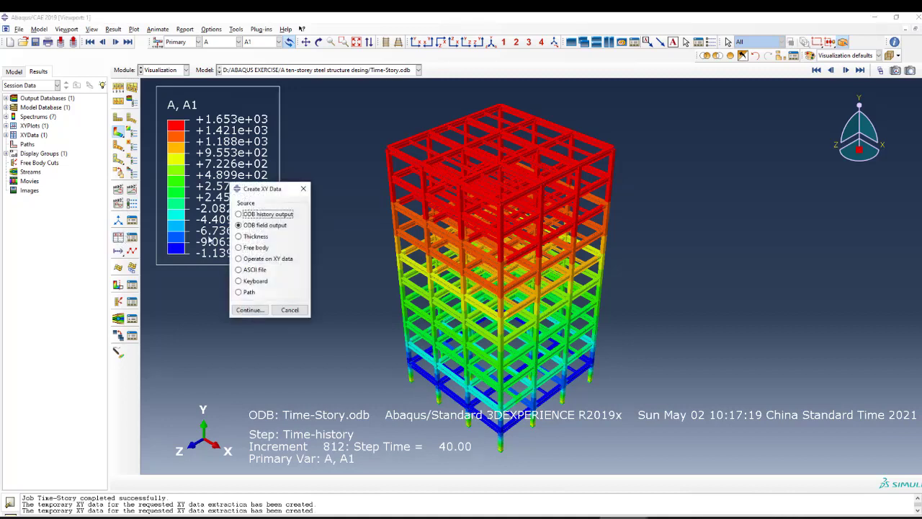
{"action": "left_click", "coordinate": [249, 309]}
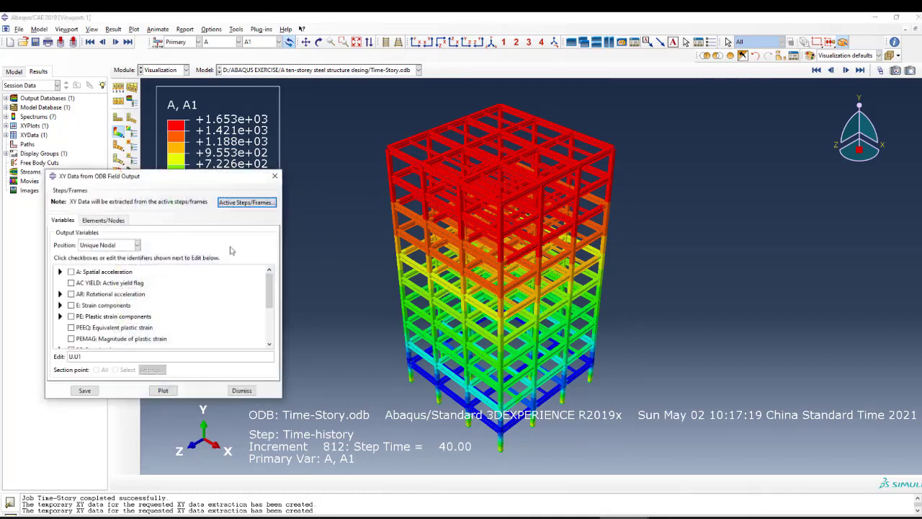
{"action": "left_click", "coordinate": [61, 272]}
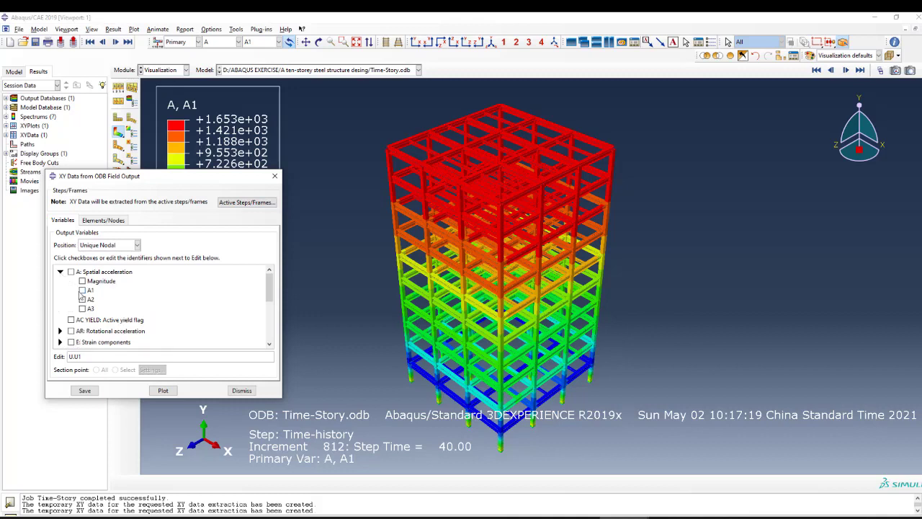
{"action": "left_click", "coordinate": [82, 290]}
{"action": "left_click", "coordinate": [98, 221]}
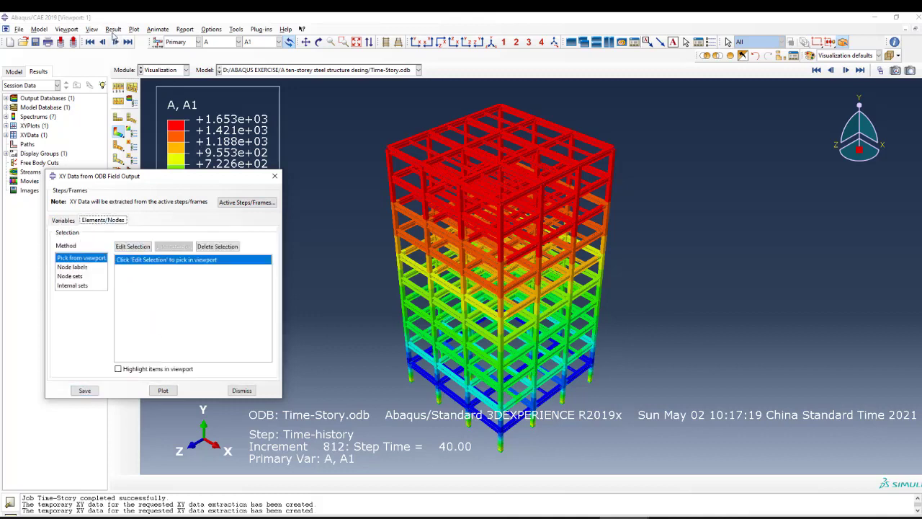
- Turn off beam profile rendering in the ODB display options so the frame shows as wireframe
{"action": "left_click", "coordinate": [92, 29]}
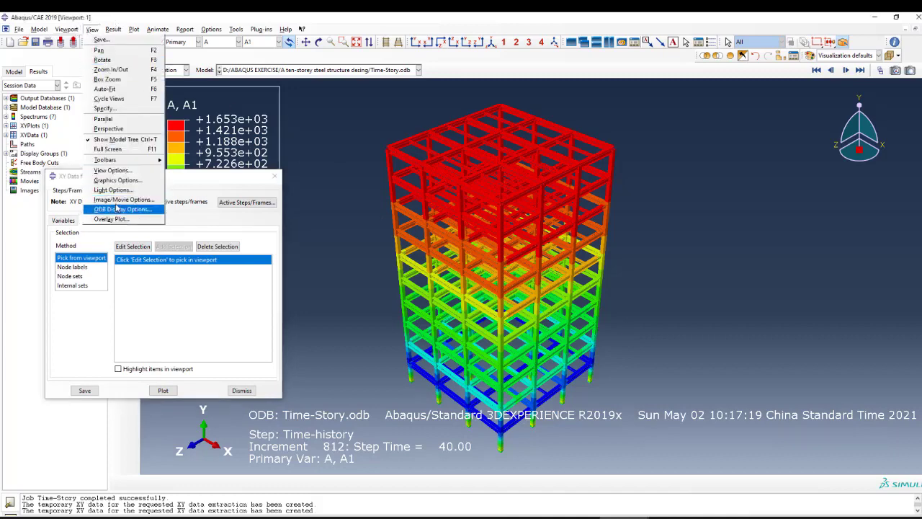
{"action": "left_click", "coordinate": [118, 208]}
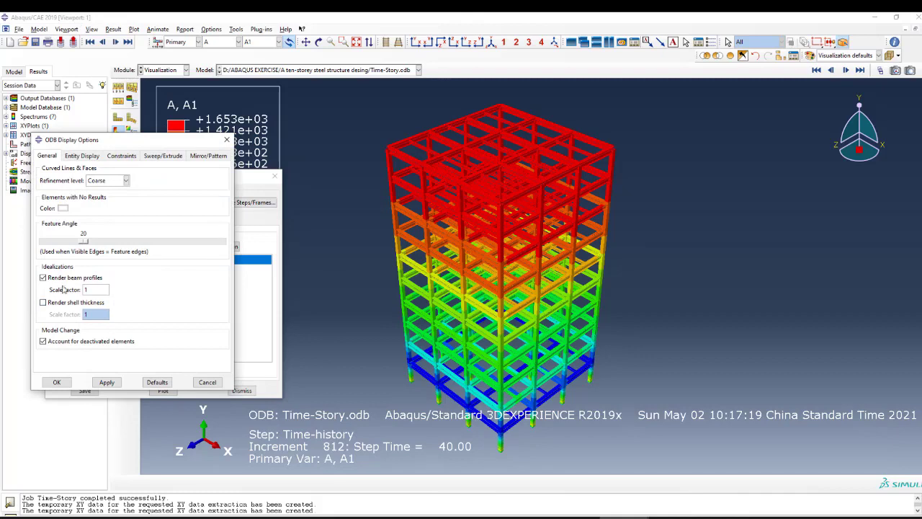
{"action": "left_click", "coordinate": [42, 278]}
{"action": "left_click", "coordinate": [68, 381]}
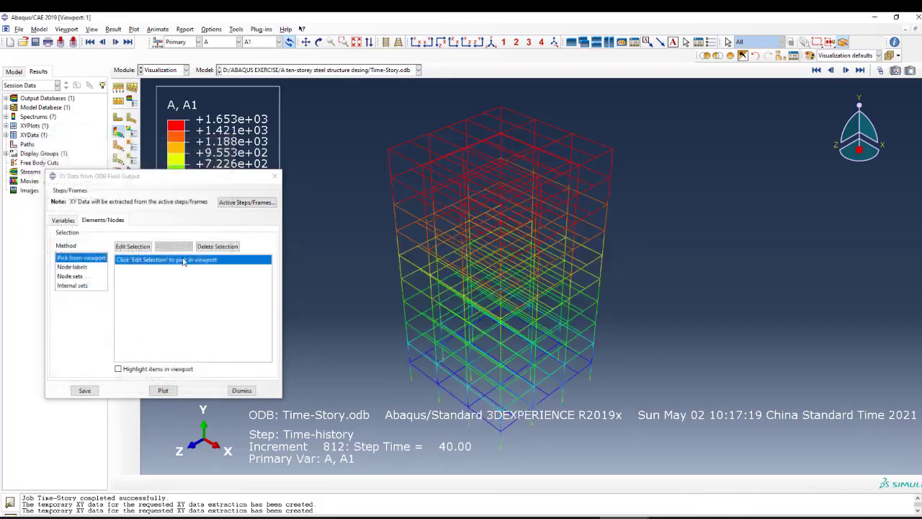
- Pick the rightmost roof corner node of the frame, plot its field output against time, and close the extraction dialog
{"action": "left_click", "coordinate": [132, 247]}
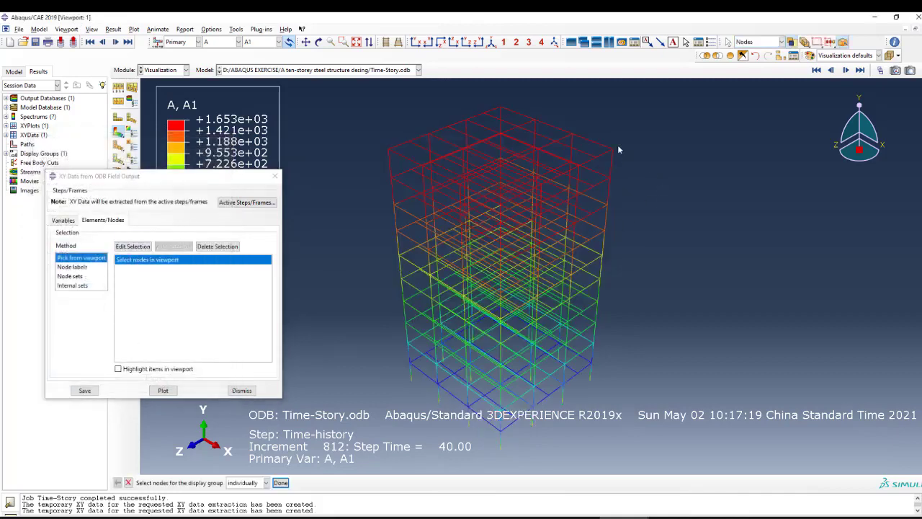
{"action": "scroll", "coordinate": [609, 149], "scroll_direction": "up", "scroll_amount": 4}
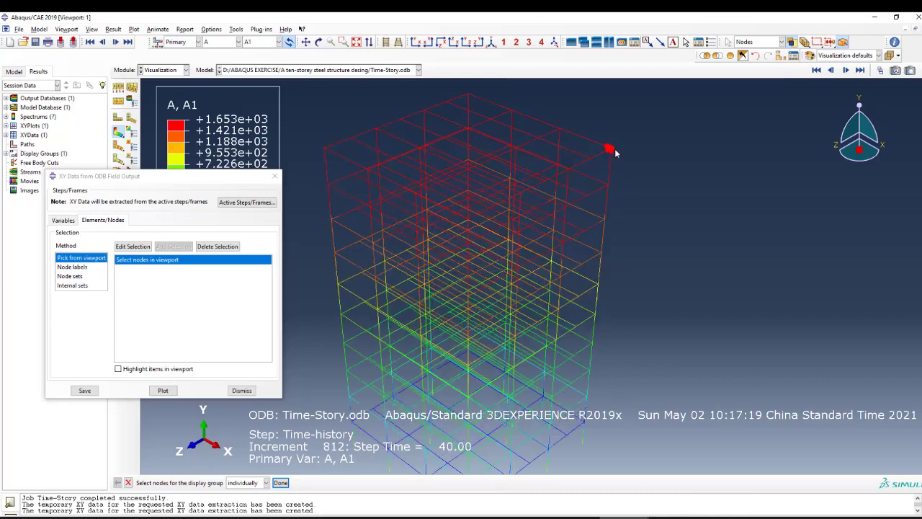
{"action": "scroll", "coordinate": [610, 151], "scroll_direction": "up", "scroll_amount": 3}
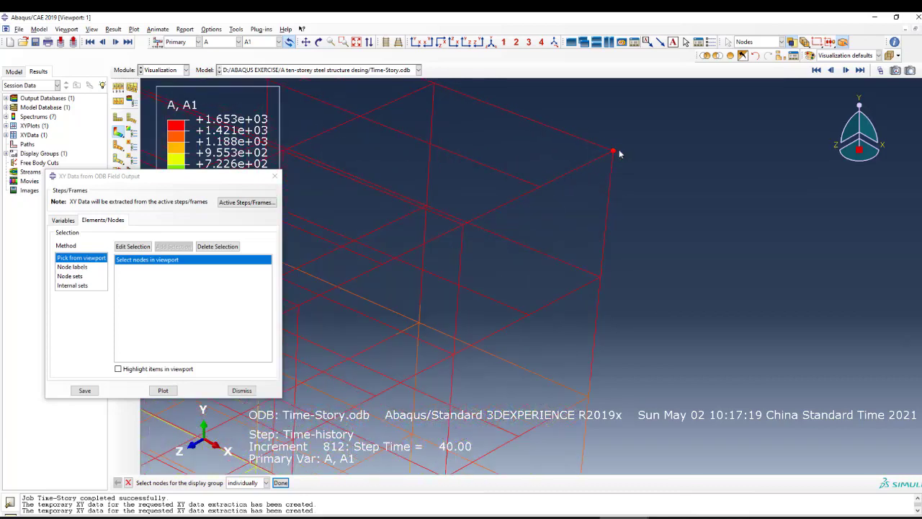
{"action": "left_click", "coordinate": [627, 150]}
{"action": "middle_click", "coordinate": [627, 150]}
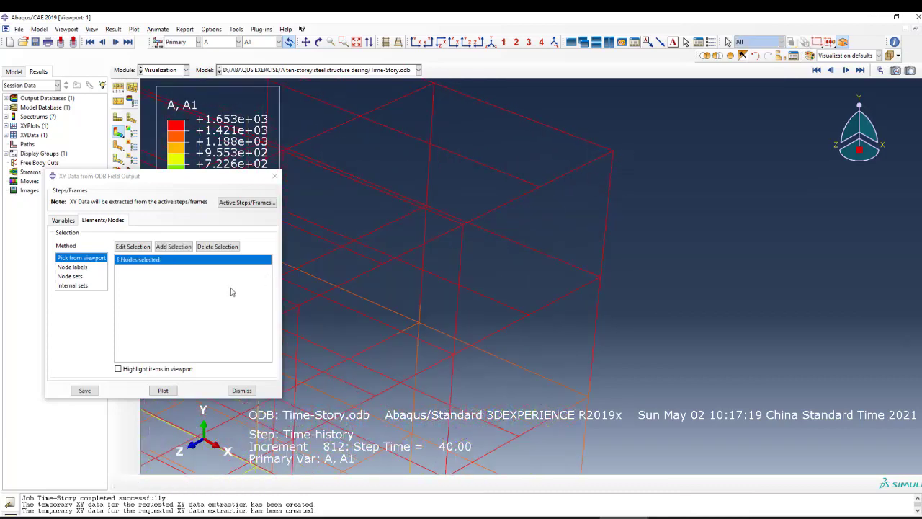
{"action": "left_click", "coordinate": [163, 389]}
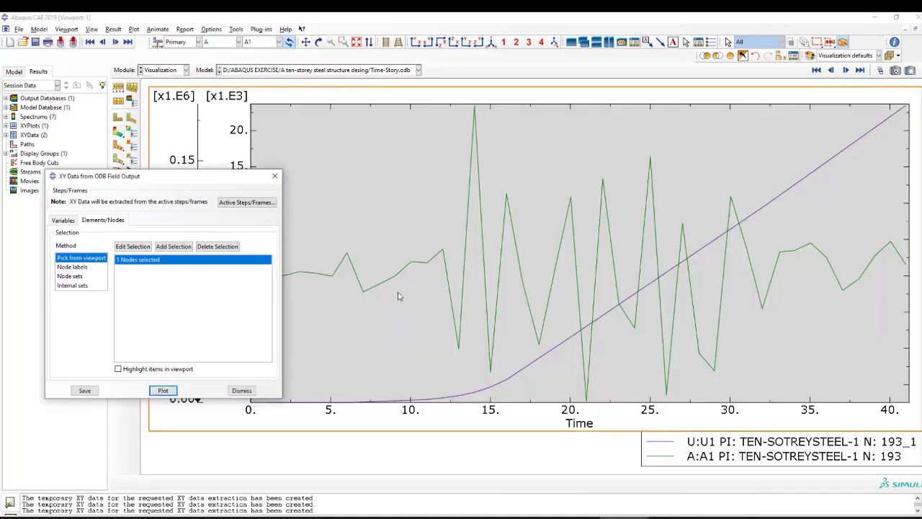
{"action": "left_click_drag", "start_coordinate": [214, 179], "coordinate": [510, 224]}
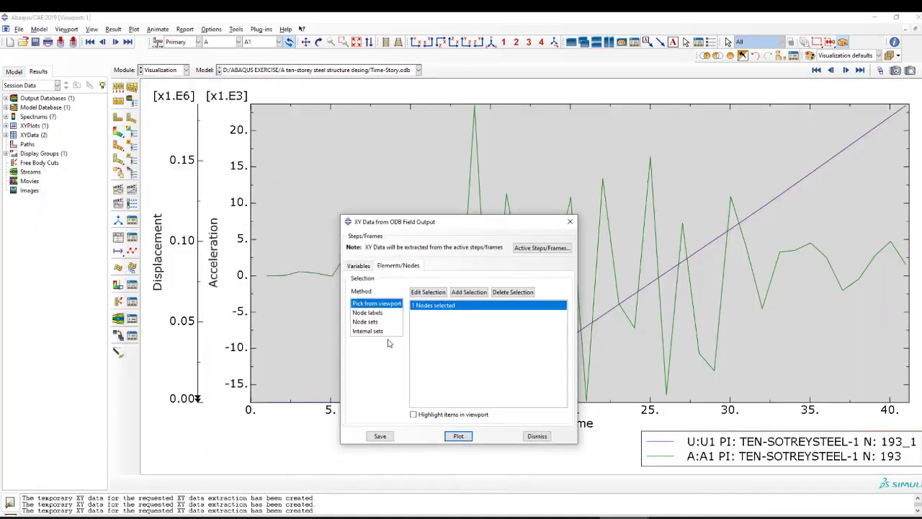
{"action": "left_click", "coordinate": [570, 222]}
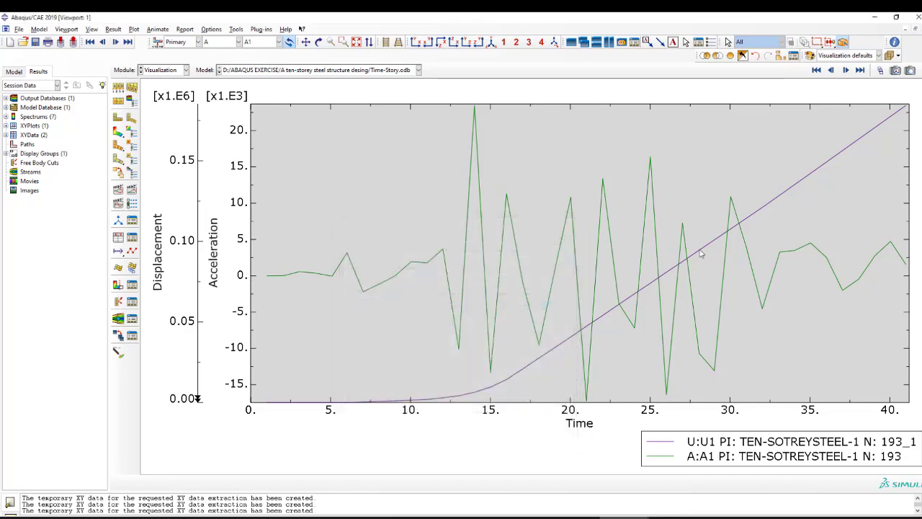
- Plot only the A:A1 acceleration curve from the XY Data Manager and close the manager
{"action": "left_click", "coordinate": [133, 240]}
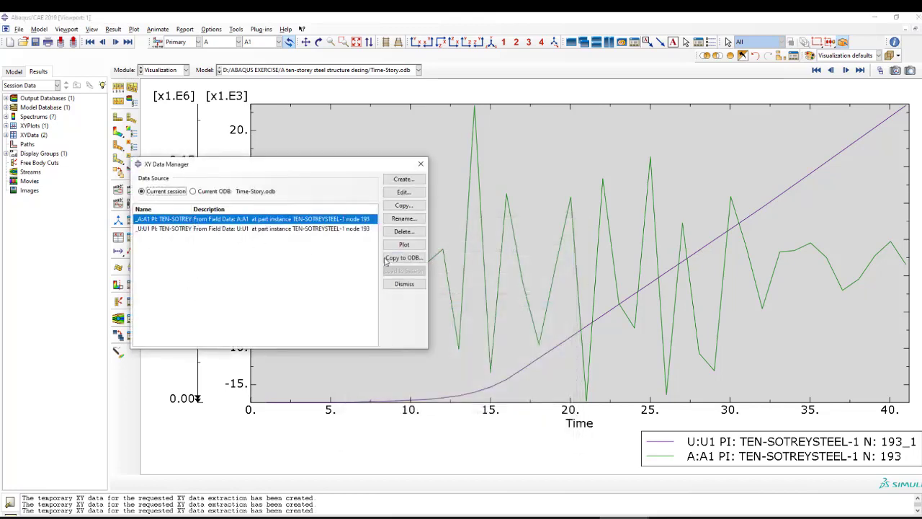
{"action": "left_click", "coordinate": [404, 245]}
{"action": "left_click", "coordinate": [421, 165]}
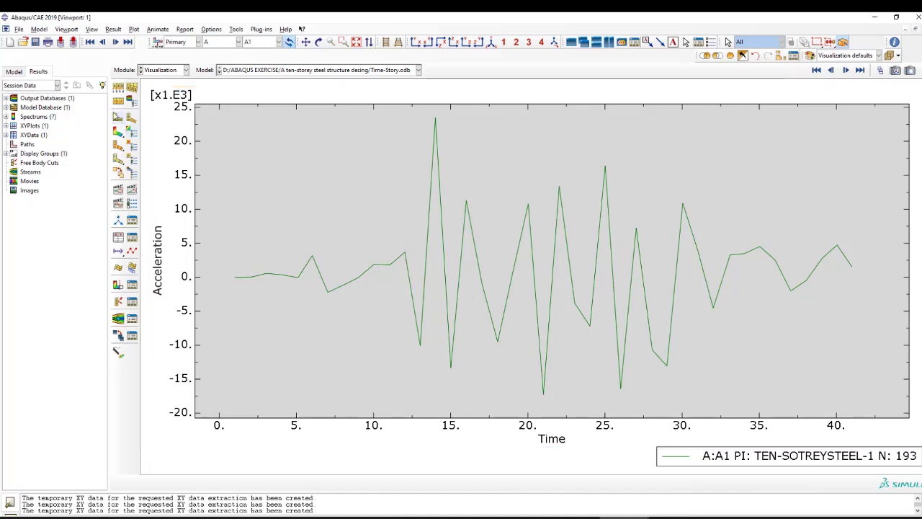
- Return to the A1 contour plot on the deformed frame and show the whole structure
{"action": "left_click", "coordinate": [117, 131]}
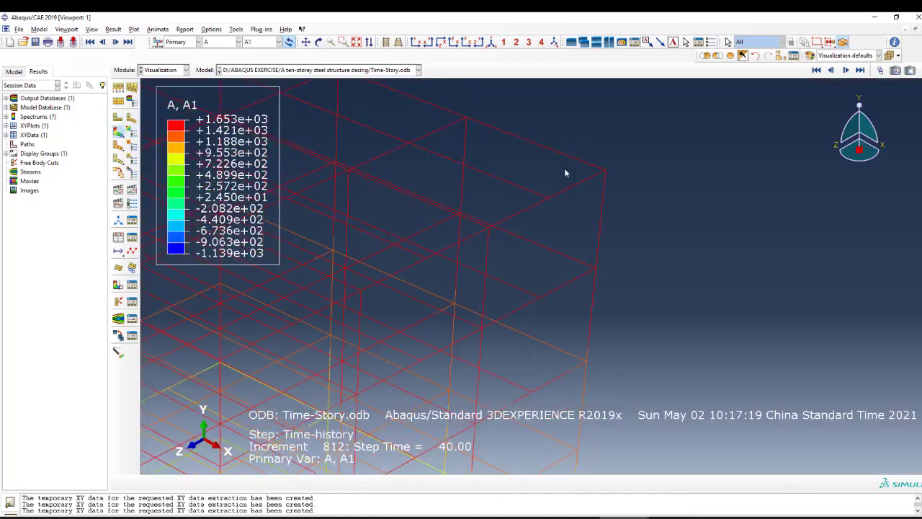
{"action": "scroll", "coordinate": [565, 173], "scroll_direction": "down", "scroll_amount": 5}
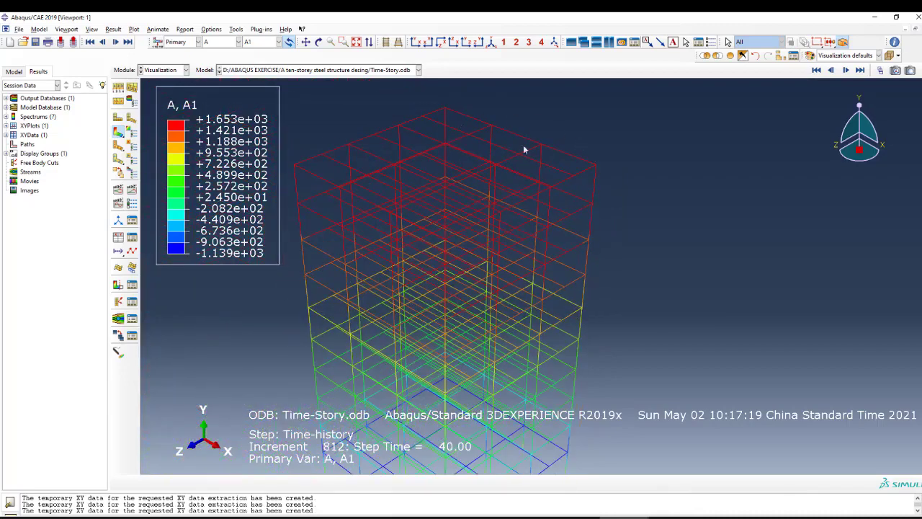
{"action": "scroll", "coordinate": [505, 151], "scroll_direction": "down", "scroll_amount": 2}
{"action": "scroll", "coordinate": [419, 180], "scroll_direction": "down", "scroll_amount": 2}
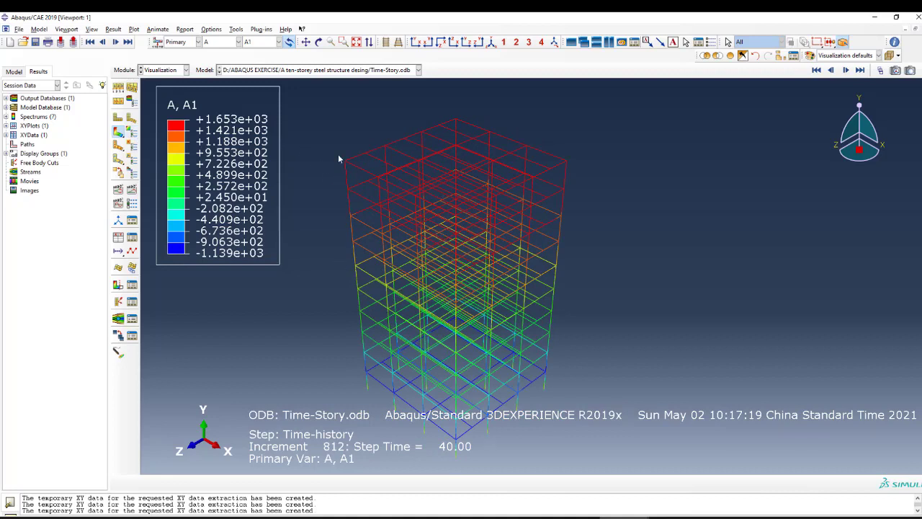
- Start a new model database, saving the current one as "10-Storey steel" in the ten-storey steel structure folder
{"action": "left_click", "coordinate": [163, 71]}
{"action": "left_click", "coordinate": [163, 70]}
{"action": "left_click", "coordinate": [10, 42]}
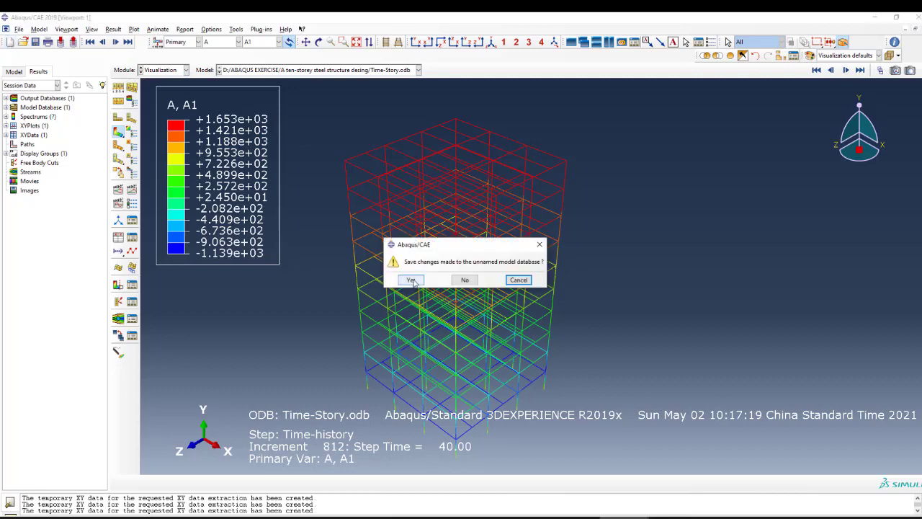
{"action": "left_click", "coordinate": [411, 280]}
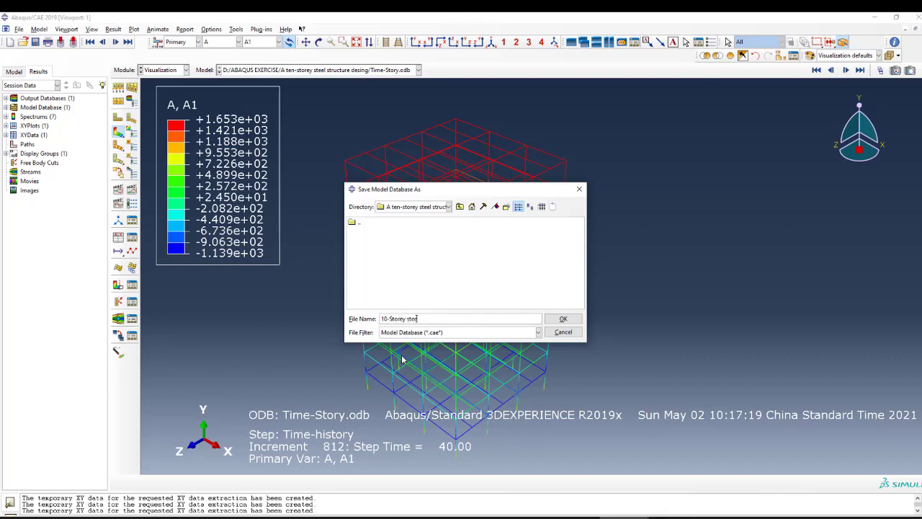
{"action": "left_click", "coordinate": [557, 322]}
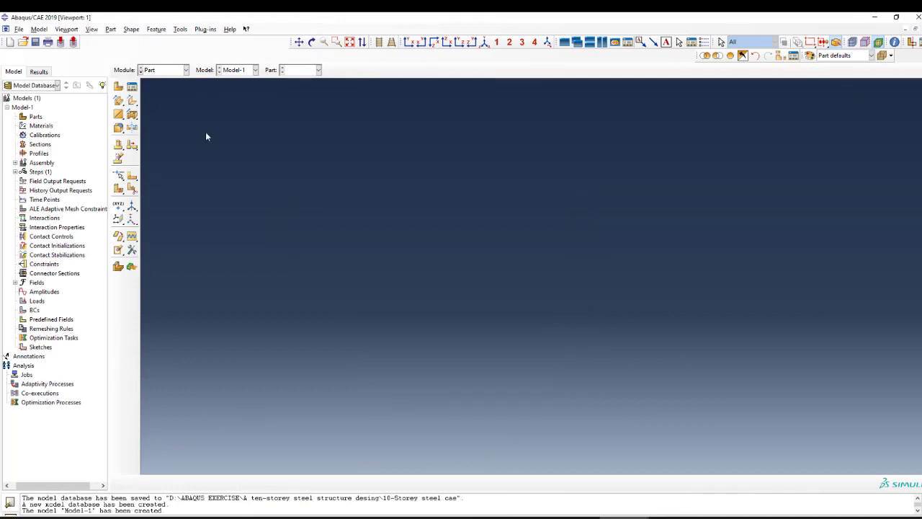
- Start a 3D deformable planar wire part named P-Beams with an approximate size of 8000
{"action": "left_click", "coordinate": [118, 86]}
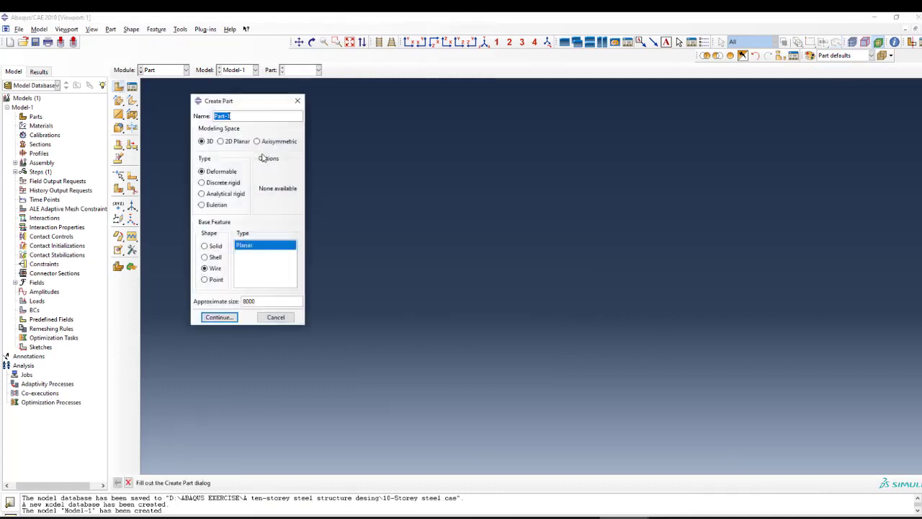
{"action": "type", "text": "F-Beams"}
{"action": "left_click", "coordinate": [225, 321]}
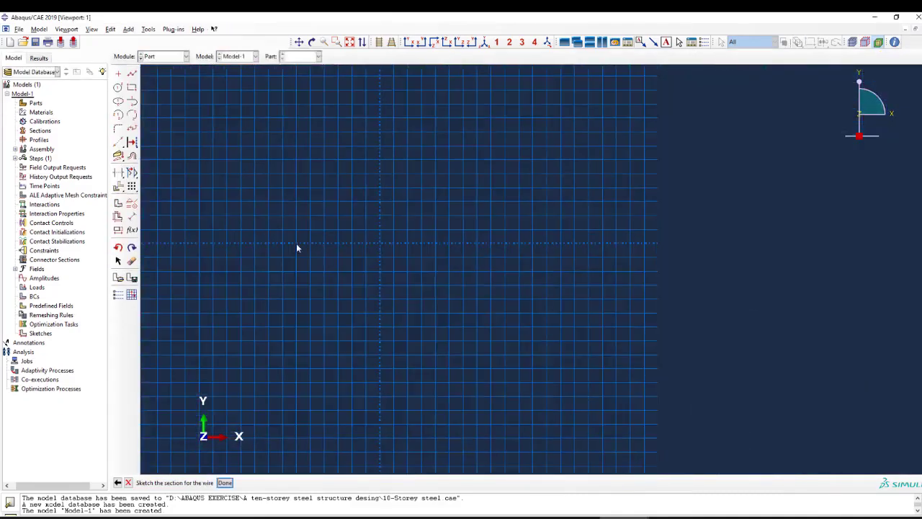
- Sketch a horizontal line about 2650 long from the origin along the positive X axis
{"action": "left_click", "coordinate": [132, 73]}
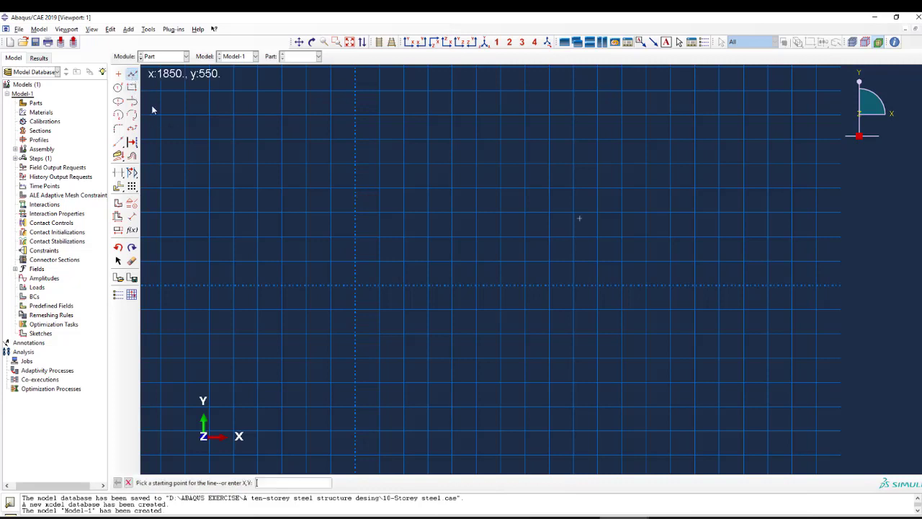
{"action": "left_click", "coordinate": [355, 286]}
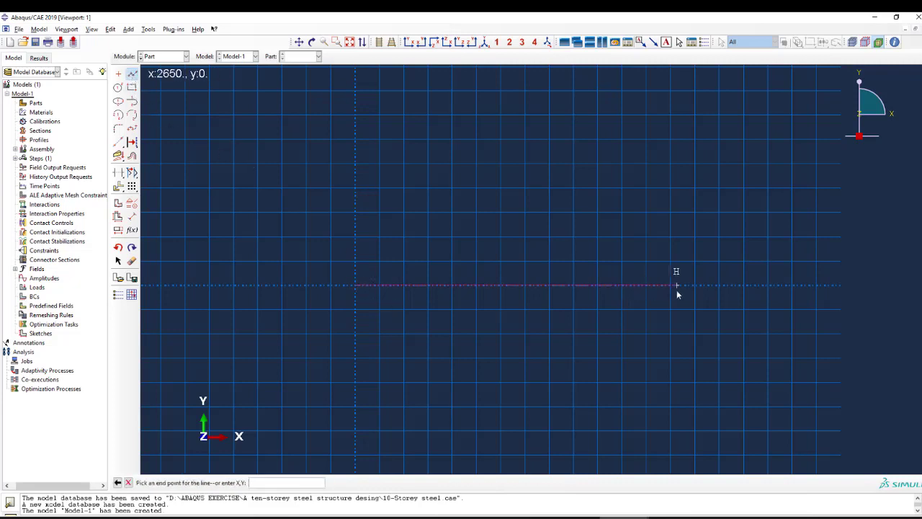
{"action": "right_click", "coordinate": [712, 231]}
{"action": "left_click", "coordinate": [732, 273]}
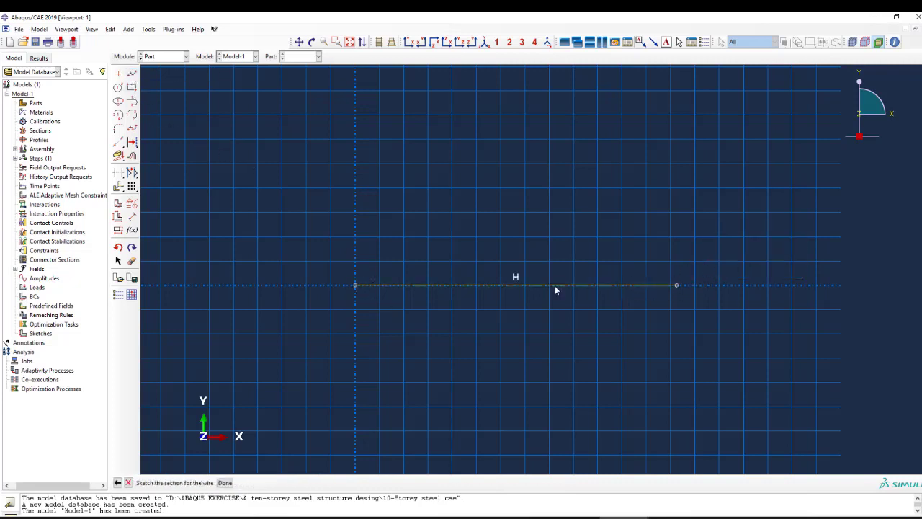
- Dimension the line's length to 5000 below it and finish the P-Beams sketch
{"action": "left_click", "coordinate": [131, 216]}
{"action": "left_click", "coordinate": [422, 285]}
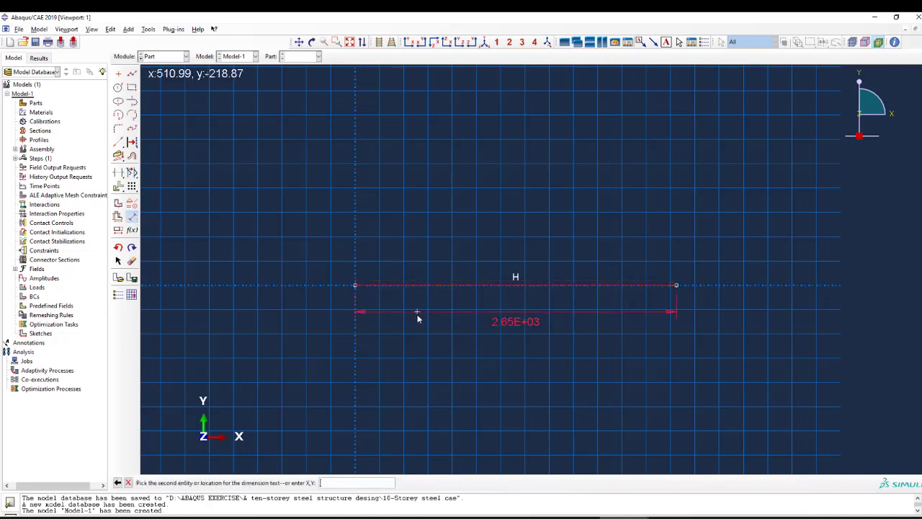
{"action": "left_click", "coordinate": [414, 336]}
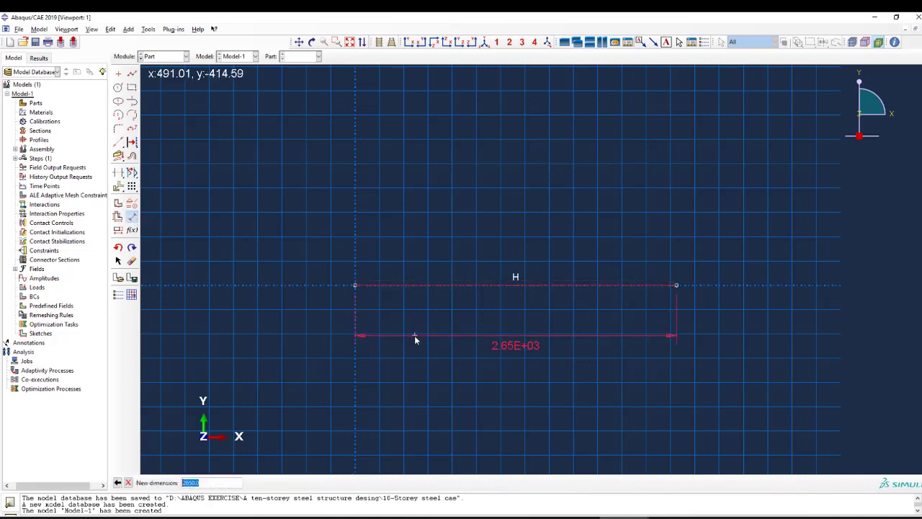
{"action": "type", "text": "5000"}
{"action": "key", "text": "Return"}
{"action": "key", "text": "Escape"}
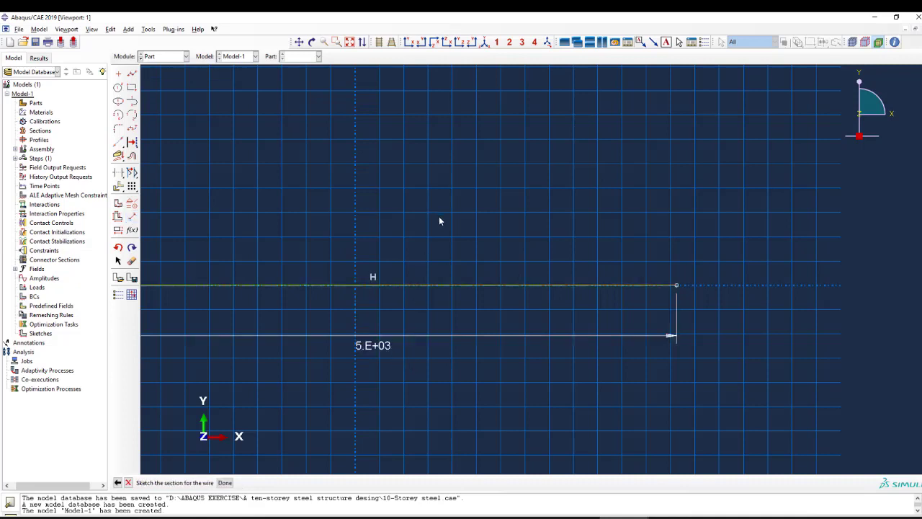
{"action": "middle_click", "coordinate": [440, 219]}
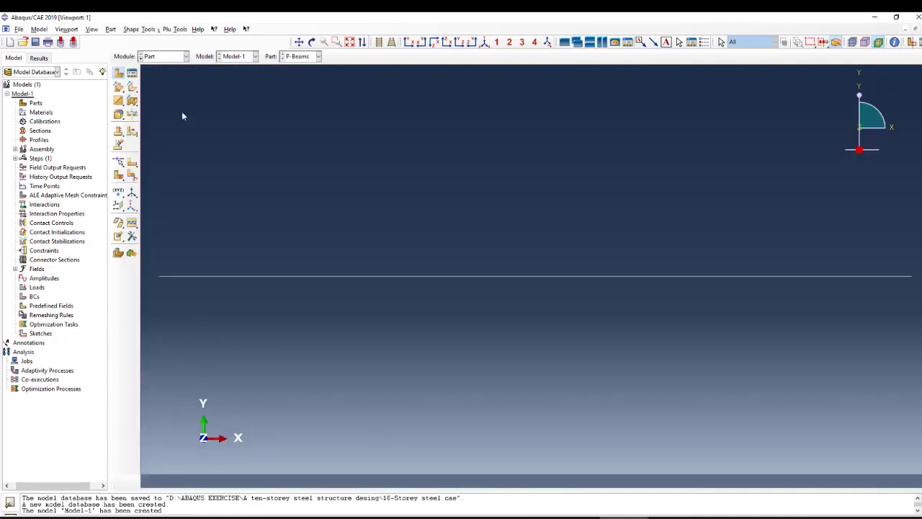
- Start a second 3D deformable planar wire part named SBeam with an approximate size of 8000
{"action": "left_click", "coordinate": [119, 86]}
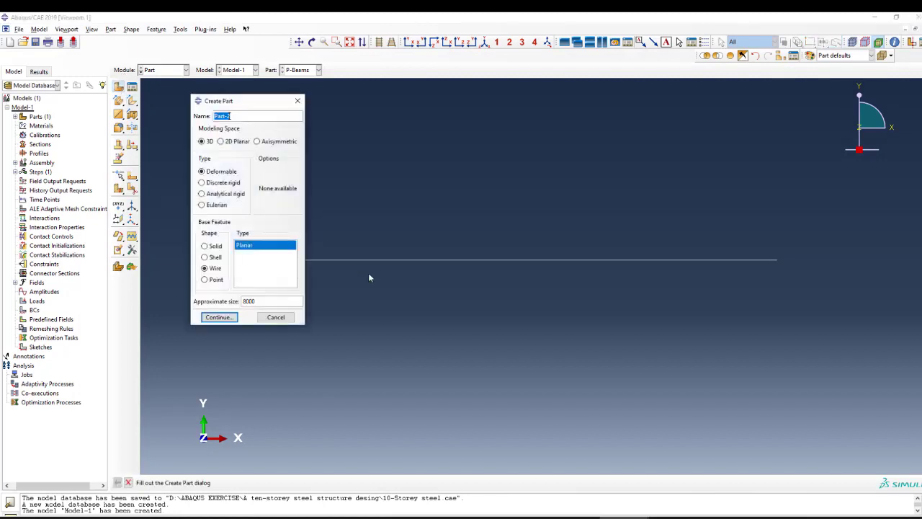
{"action": "type", "text": "SBeam"}
{"action": "left_click", "coordinate": [219, 317]}
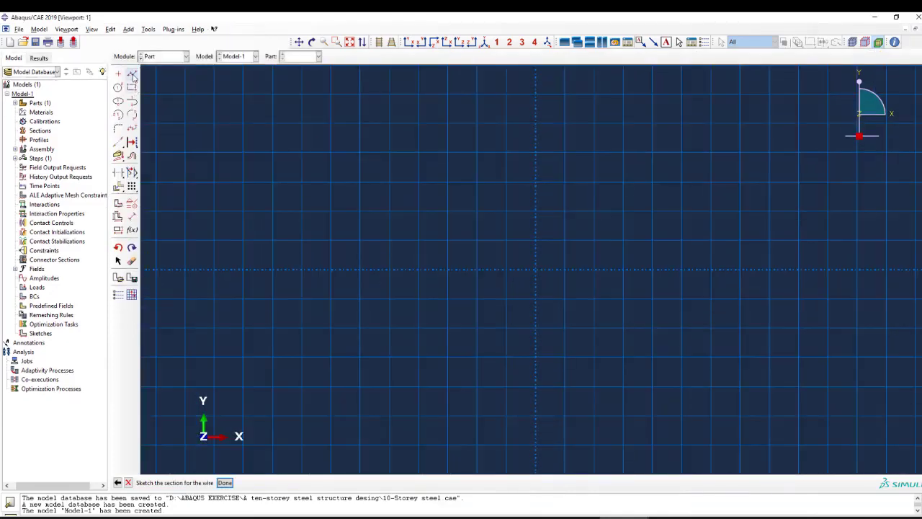
- Sketch a horizontal line about 2200 long from the origin for the SBeam part
{"action": "left_click", "coordinate": [132, 74]}
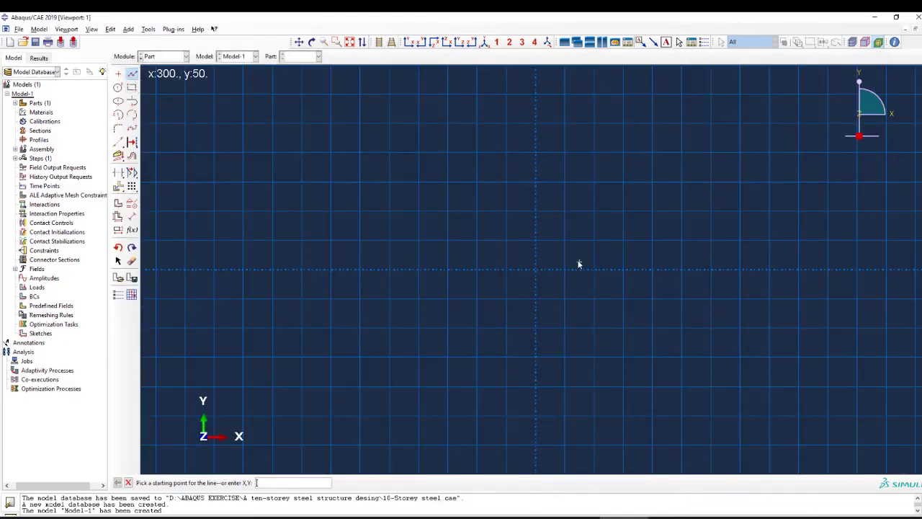
{"action": "left_click", "coordinate": [535, 269]}
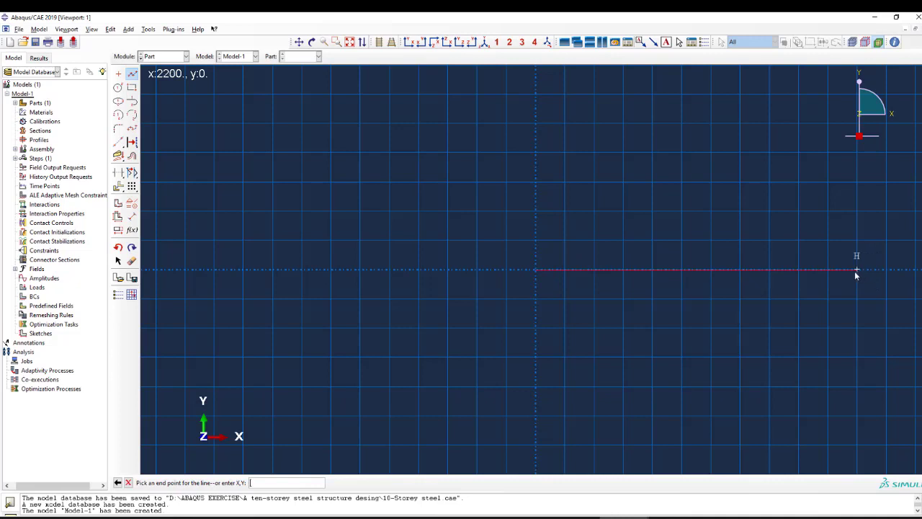
{"action": "left_click", "coordinate": [856, 270]}
{"action": "middle_click", "coordinate": [745, 309]}
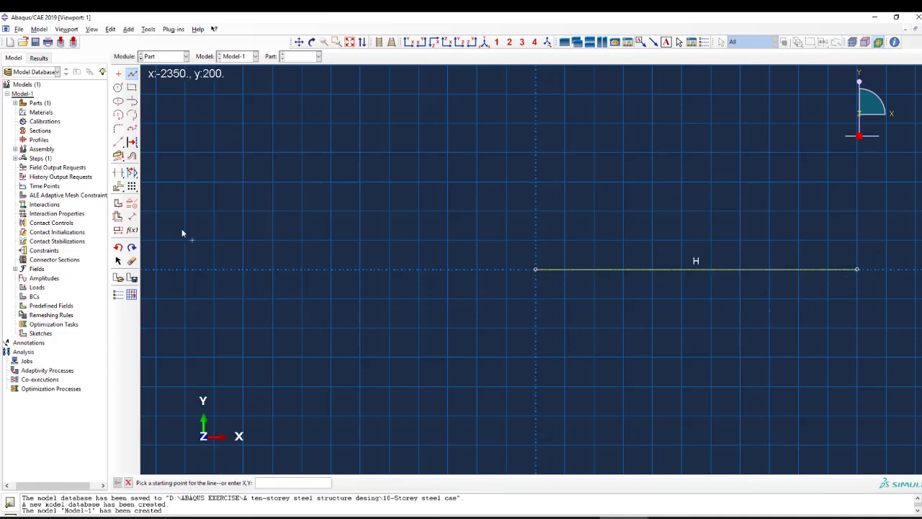
- Dimension the SBeam line's length to 5000 and finish the sketch to create the part
{"action": "left_click", "coordinate": [132, 216]}
{"action": "left_click", "coordinate": [573, 271]}
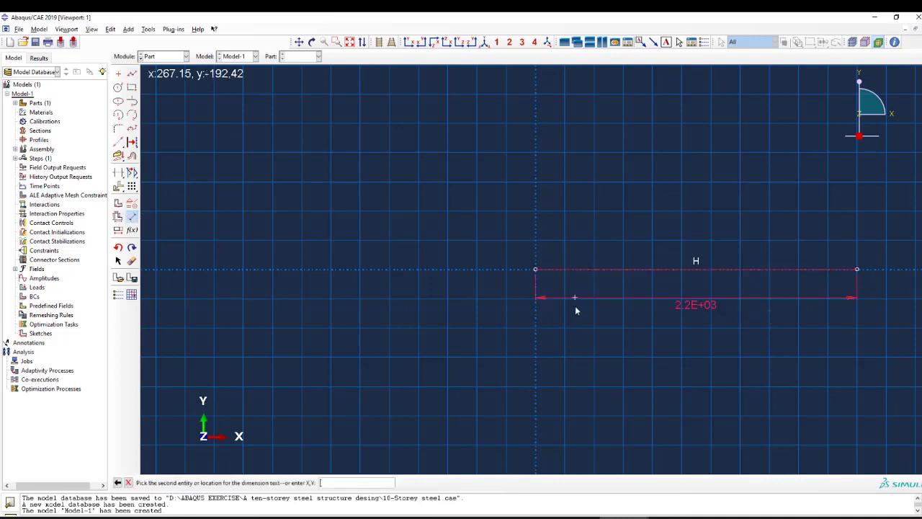
{"action": "left_click", "coordinate": [572, 340]}
{"action": "type", "text": "5000"}
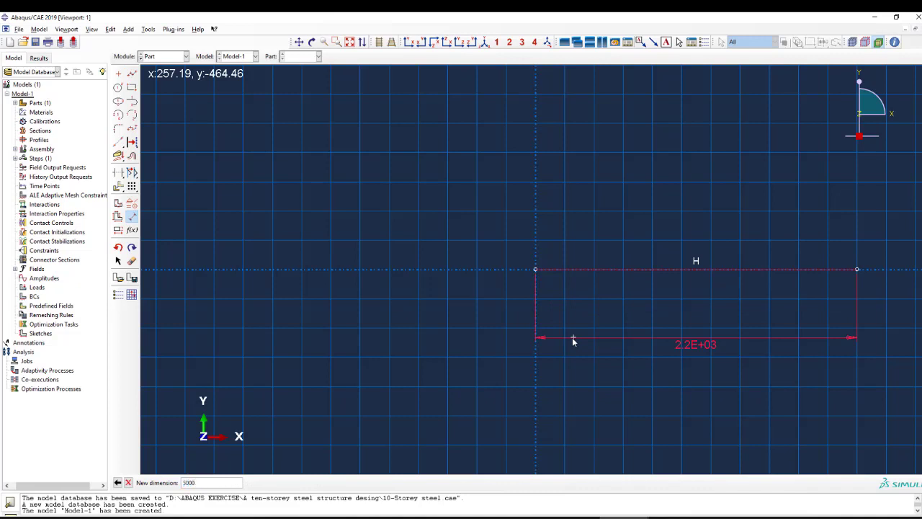
{"action": "key", "text": "Return"}
{"action": "left_click", "coordinate": [131, 74]}
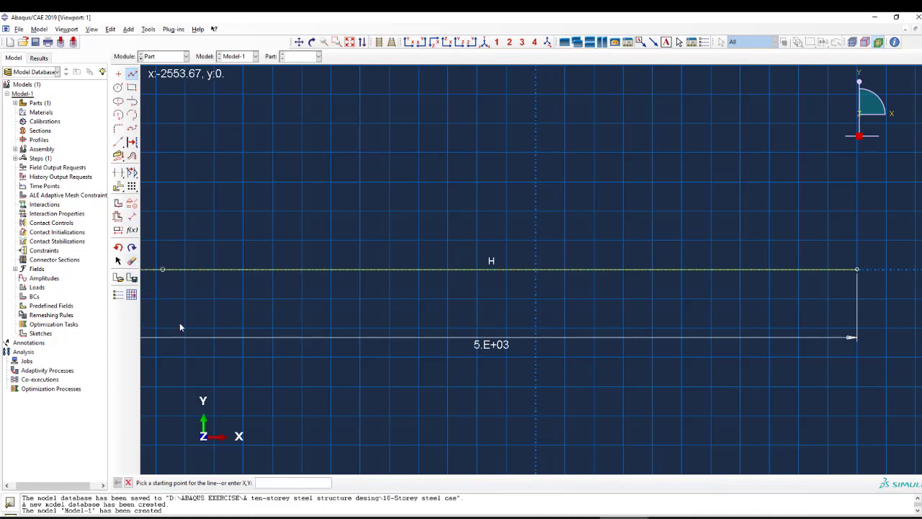
{"action": "left_click", "coordinate": [128, 482]}
{"action": "middle_click", "coordinate": [331, 232]}
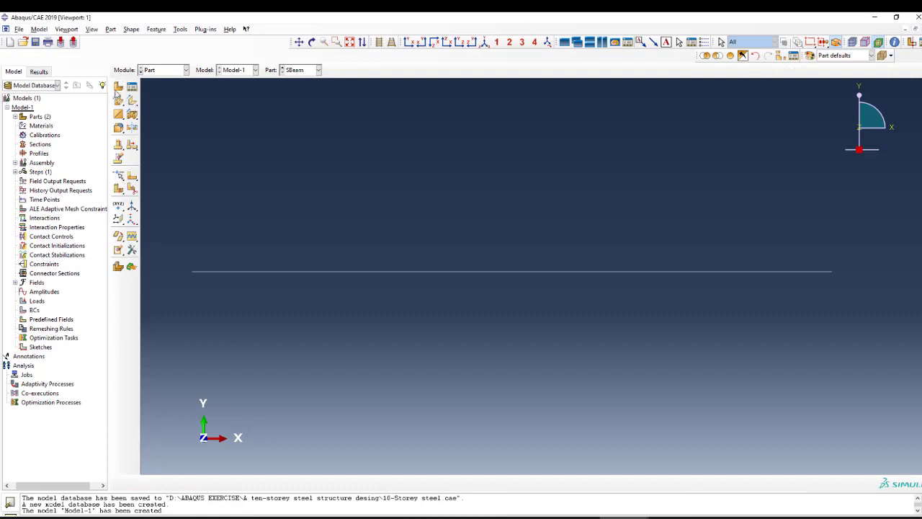
- Start a third 3D deformable planar wire part named Columns with an approximate size of 8000
{"action": "left_click", "coordinate": [118, 87]}
{"action": "type", "text": "Columns"}
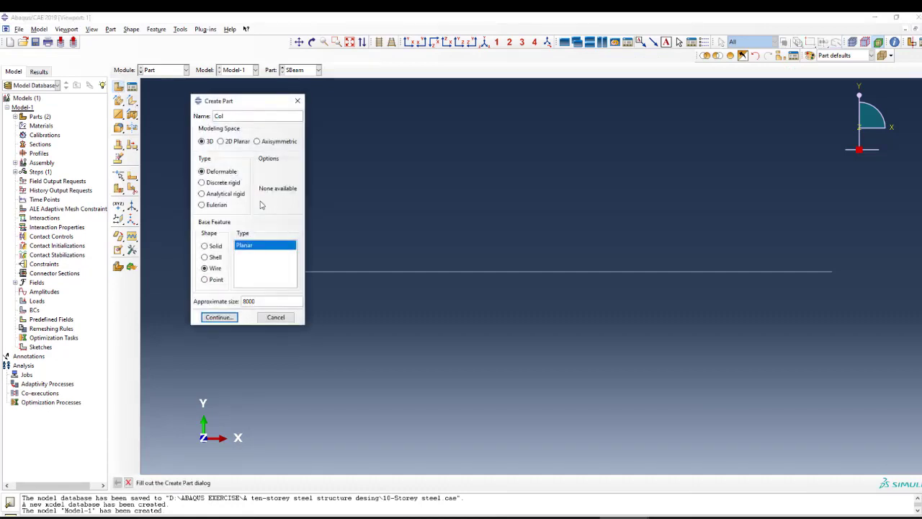
{"action": "left_click", "coordinate": [218, 317]}
{"action": "left_click", "coordinate": [132, 101]}
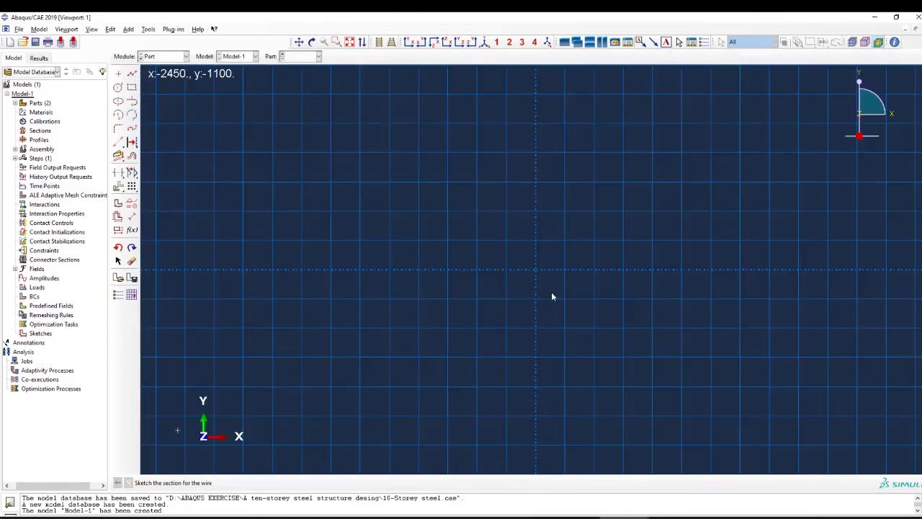
{"action": "left_click", "coordinate": [536, 263]}
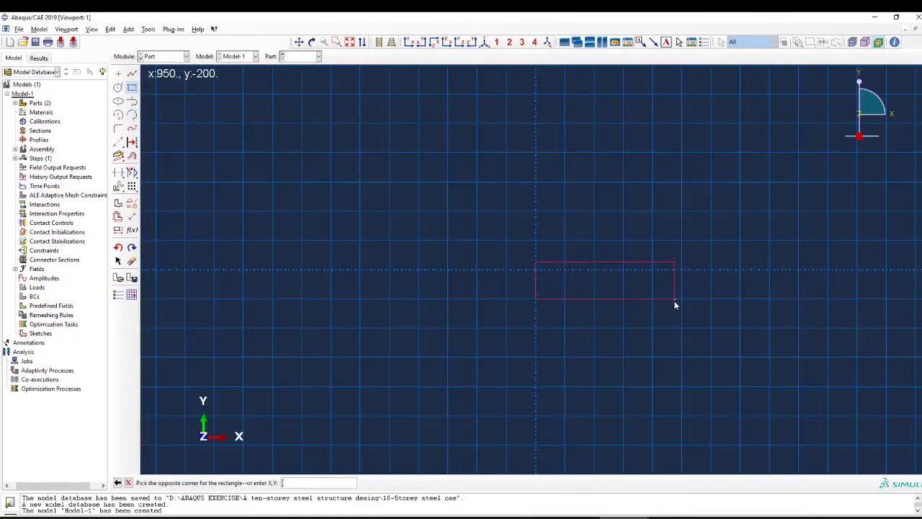
{"action": "key", "text": "Escape"}
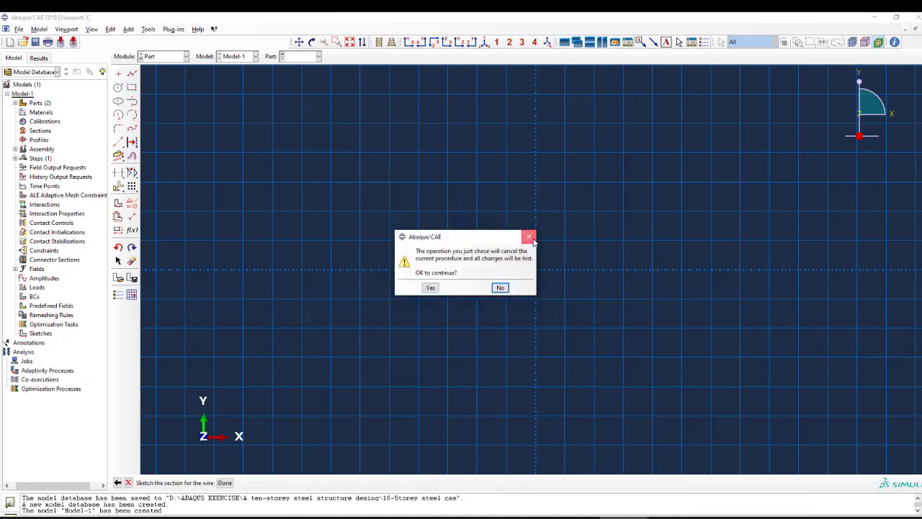
{"action": "left_click", "coordinate": [531, 238]}
- Sketch a horizontal line about 2200 long from the origin for the Columns part
{"action": "left_click", "coordinate": [132, 74]}
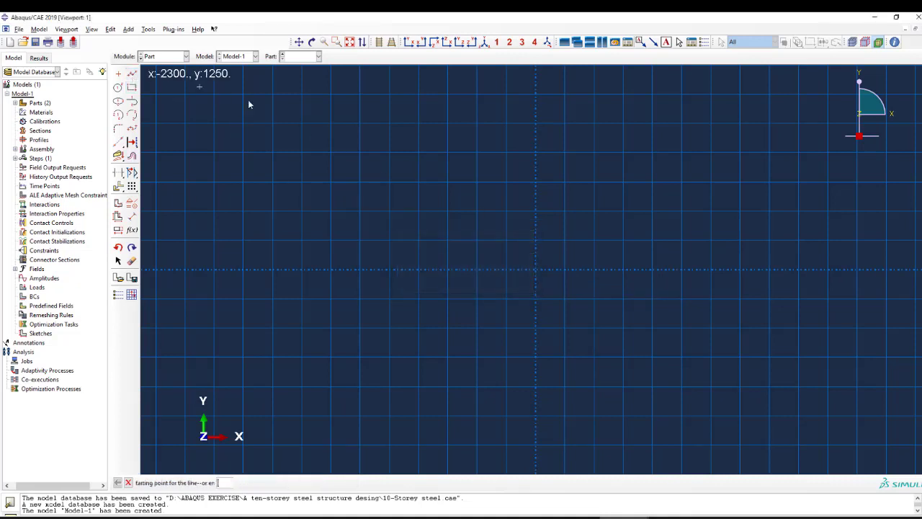
{"action": "left_click", "coordinate": [536, 269]}
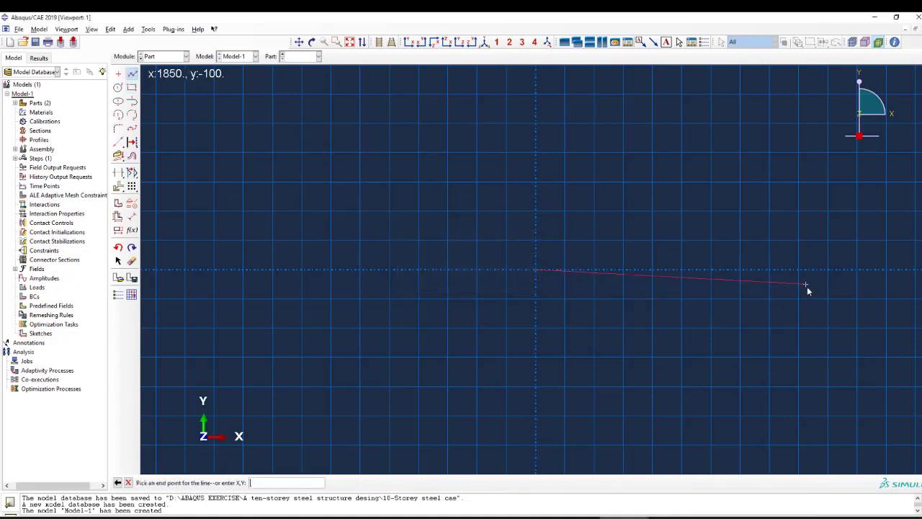
{"action": "left_click", "coordinate": [857, 270]}
{"action": "right_click", "coordinate": [862, 238]}
{"action": "left_click", "coordinate": [886, 270]}
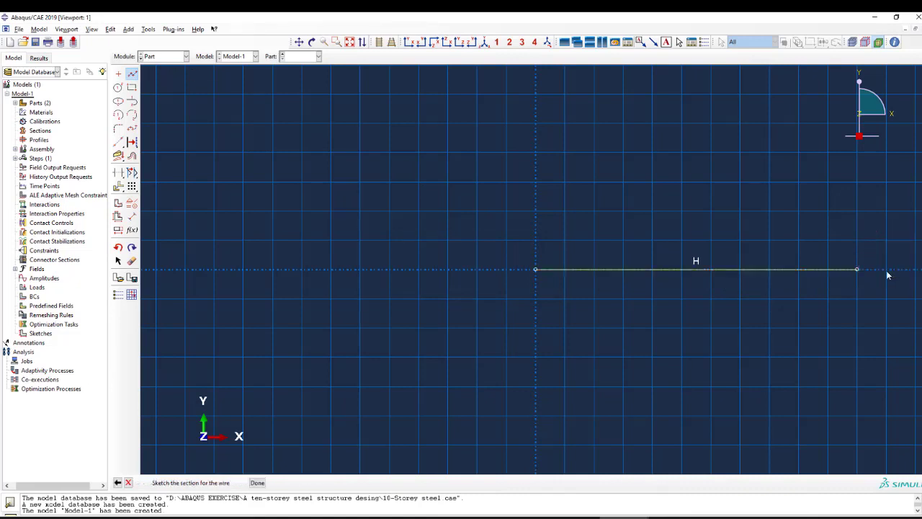
- Dimension the Columns line's length to 3000 and finish the sketch to create the part
{"action": "left_click", "coordinate": [132, 216]}
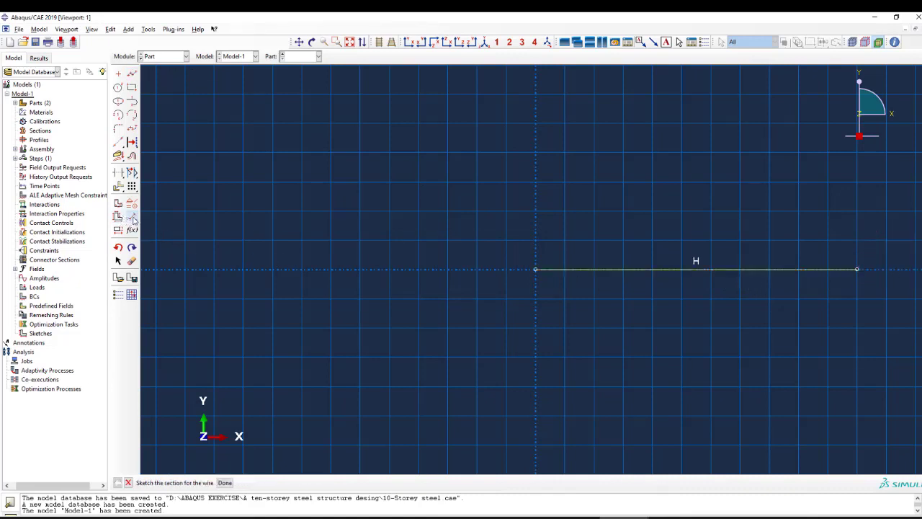
{"action": "left_click", "coordinate": [604, 271]}
{"action": "left_click", "coordinate": [602, 328]}
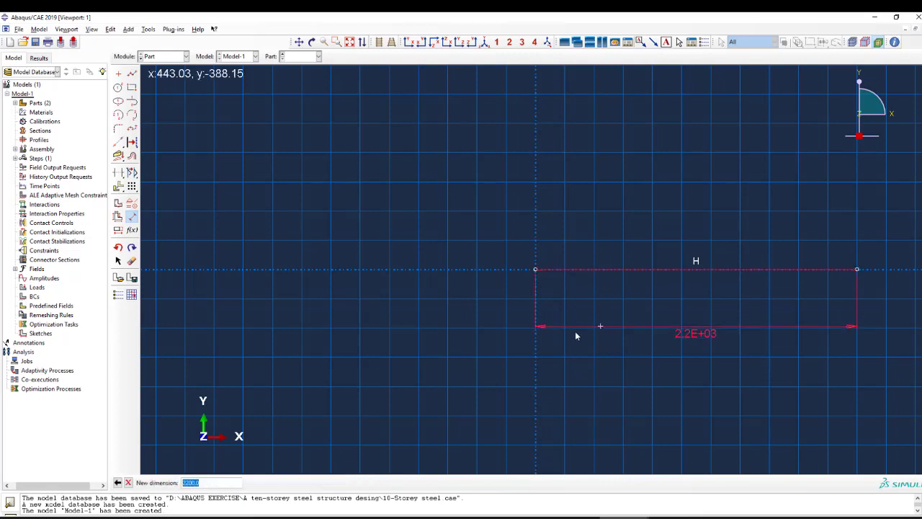
{"action": "type", "text": "3000"}
{"action": "key", "text": "Return"}
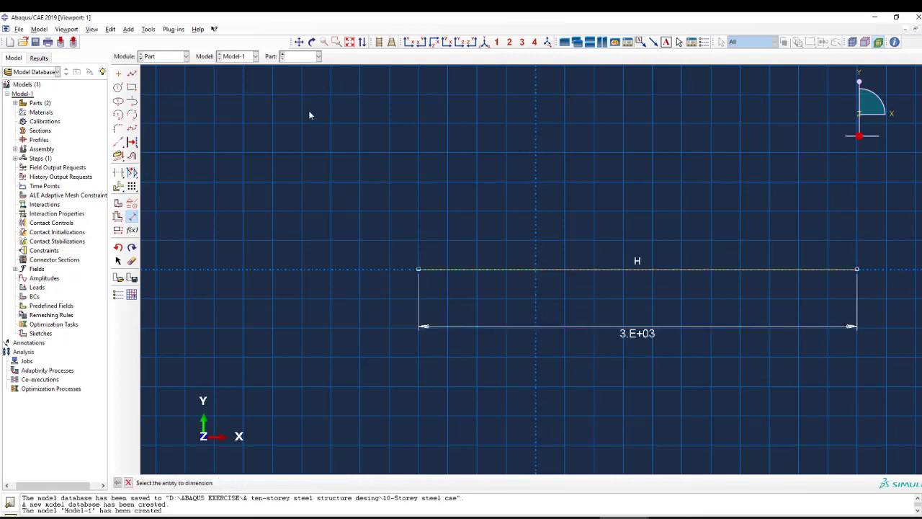
{"action": "key", "text": "Escape"}
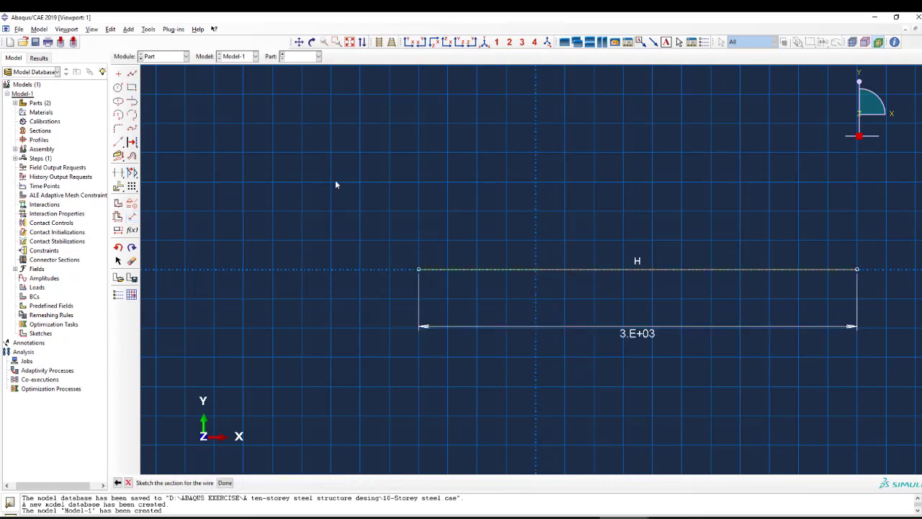
{"action": "middle_click", "coordinate": [334, 179]}
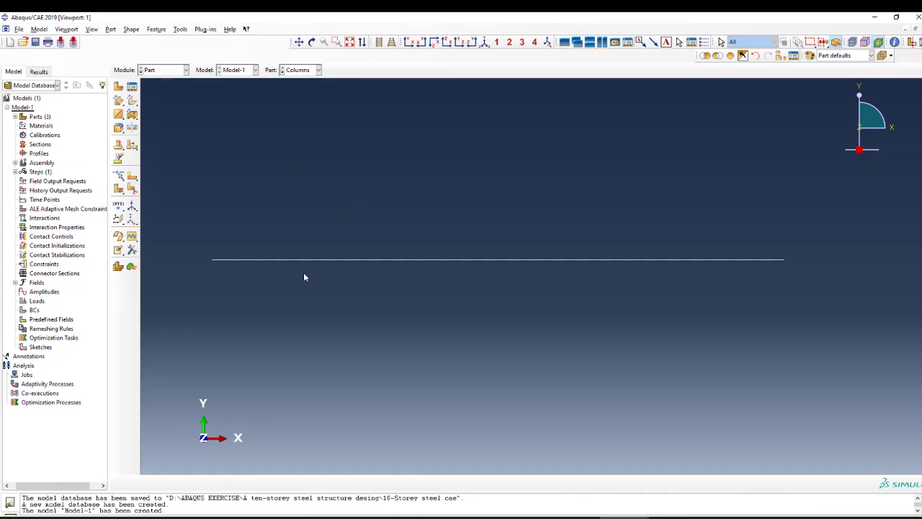
- Switch to the Property module and start a material named Steel with elastic mechanical behavior
{"action": "left_click", "coordinate": [153, 70]}
{"action": "left_click", "coordinate": [153, 88]}
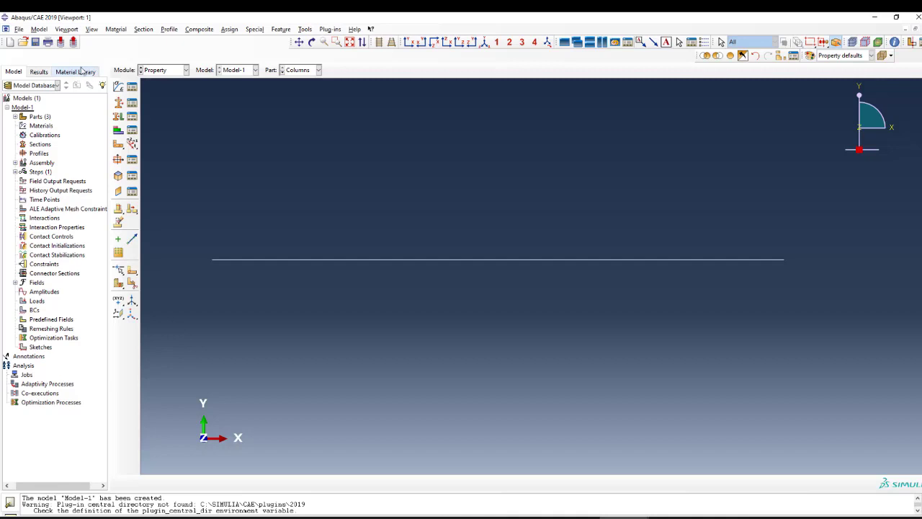
{"action": "left_click", "coordinate": [118, 86]}
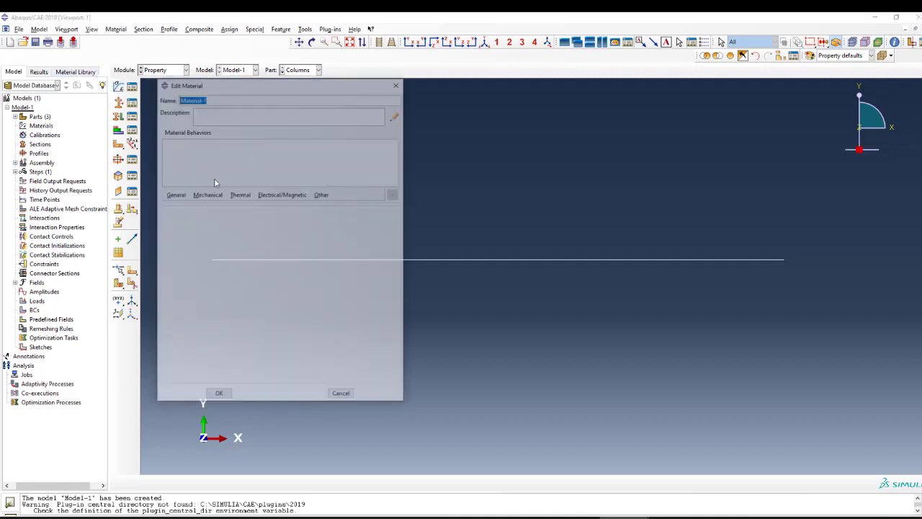
{"action": "type", "text": "Steel"}
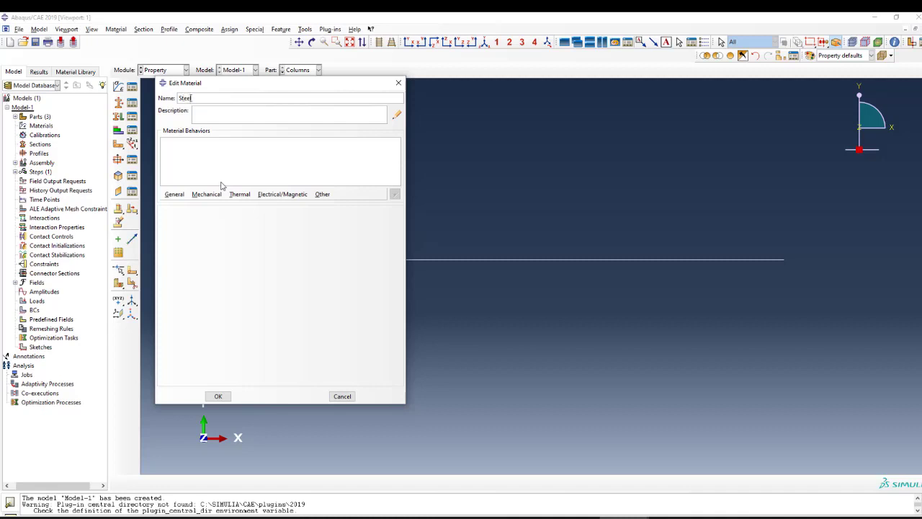
{"action": "left_click", "coordinate": [174, 194]}
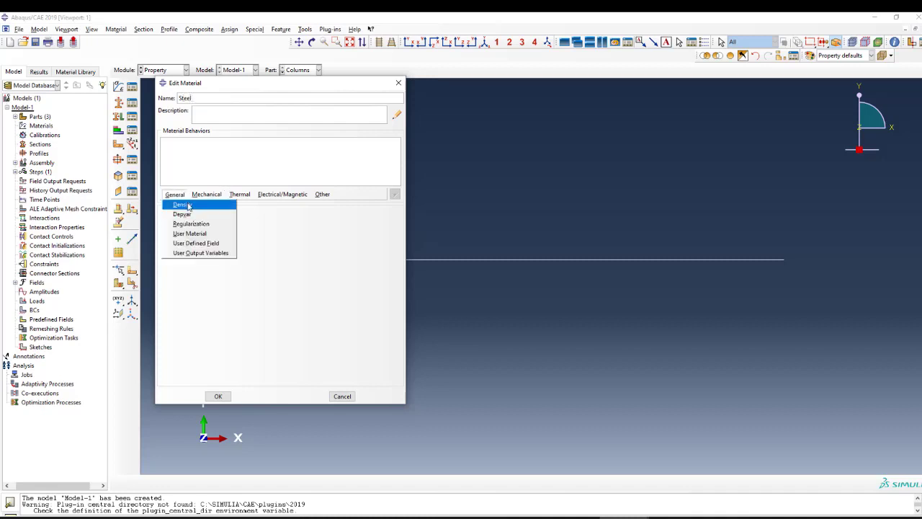
{"action": "left_click", "coordinate": [216, 205]}
{"action": "left_click", "coordinate": [208, 195]}
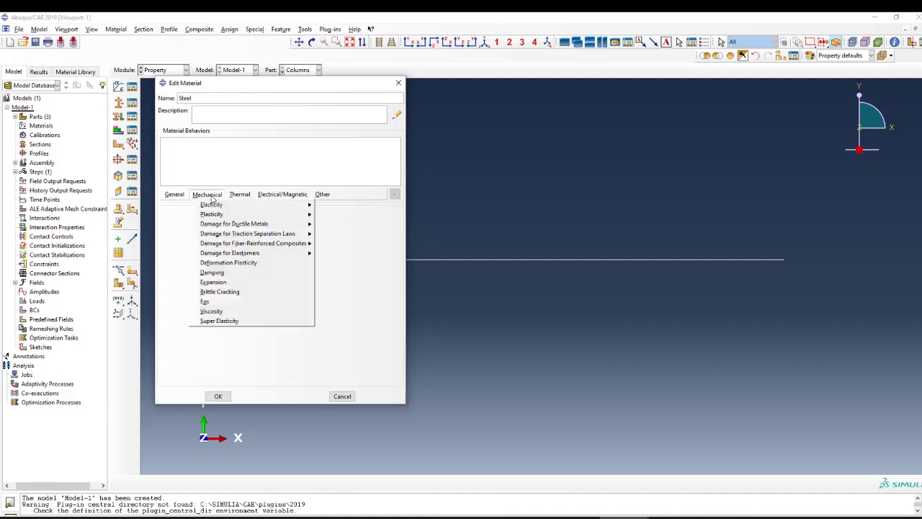
{"action": "left_click", "coordinate": [335, 205]}
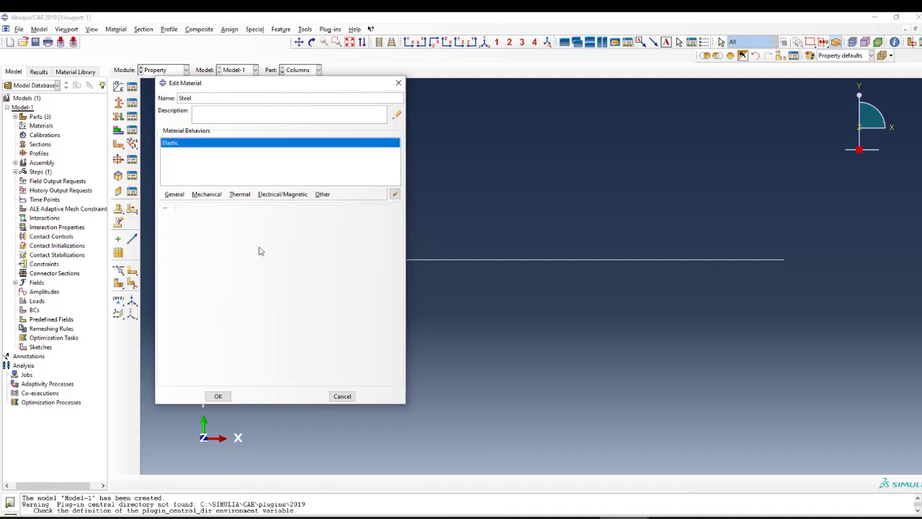
- Give the Steel material a Young's modulus of 200000 and a Poisson's ratio of 0.3, and finish creating it
{"action": "left_click", "coordinate": [205, 327]}
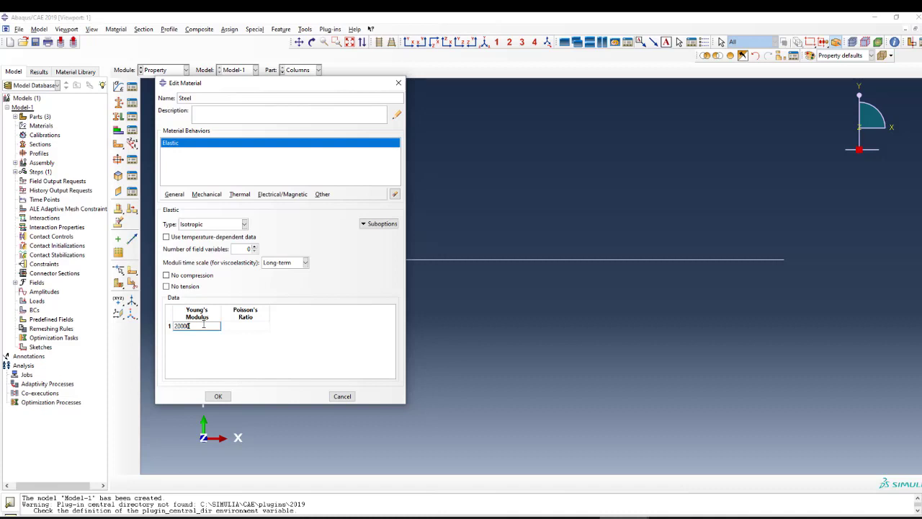
{"action": "type", "text": "200000"}
{"action": "left_click", "coordinate": [241, 326]}
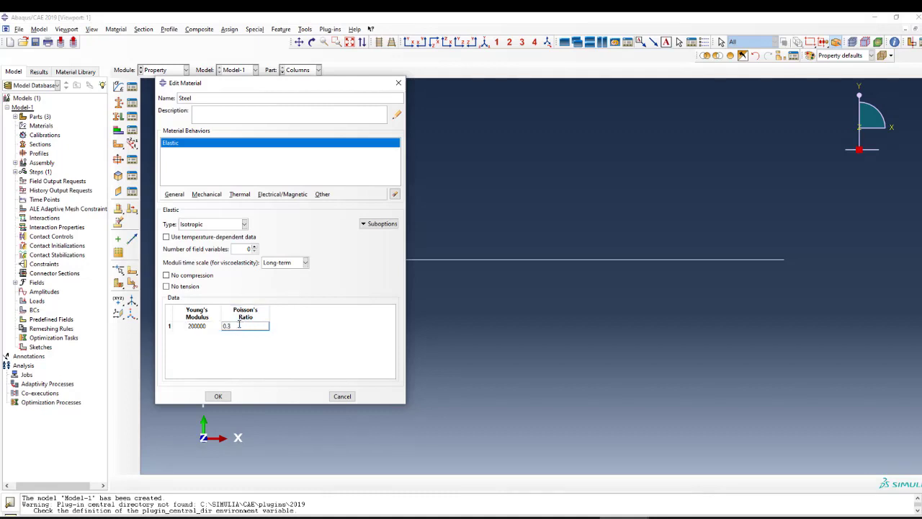
{"action": "key", "text": "Return"}
{"action": "left_click", "coordinate": [221, 395]}
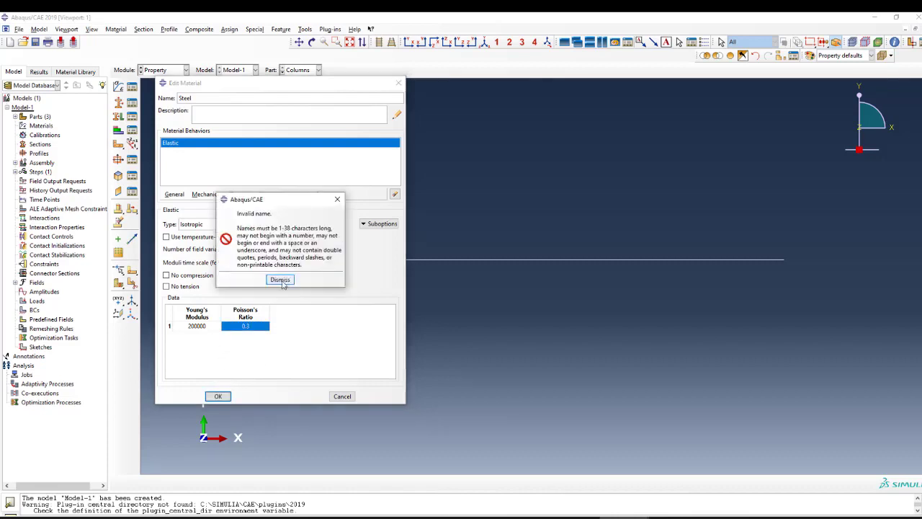
{"action": "left_click", "coordinate": [281, 280]}
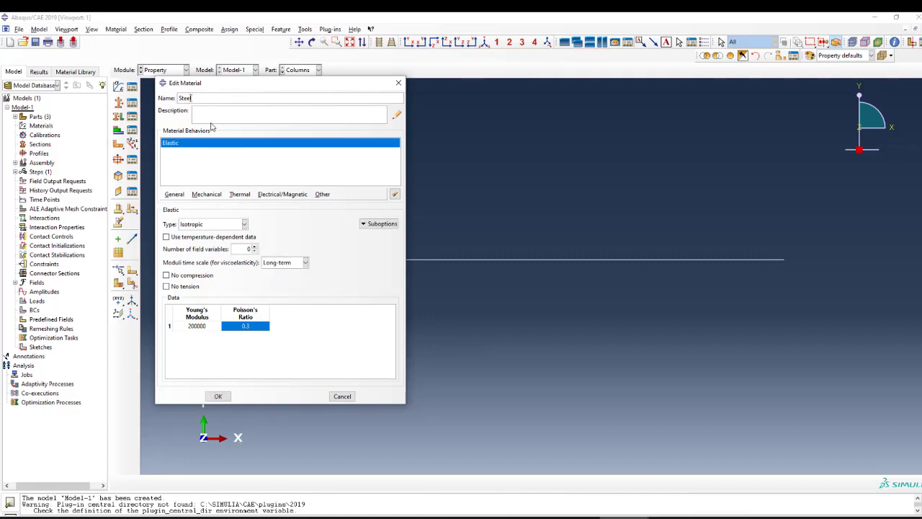
{"action": "left_click", "coordinate": [219, 397]}
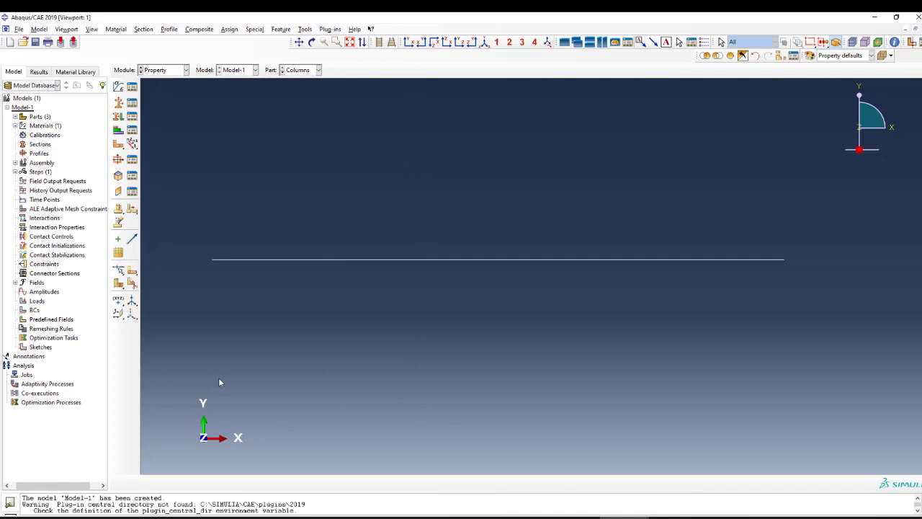
{"action": "left_click", "coordinate": [132, 88]}
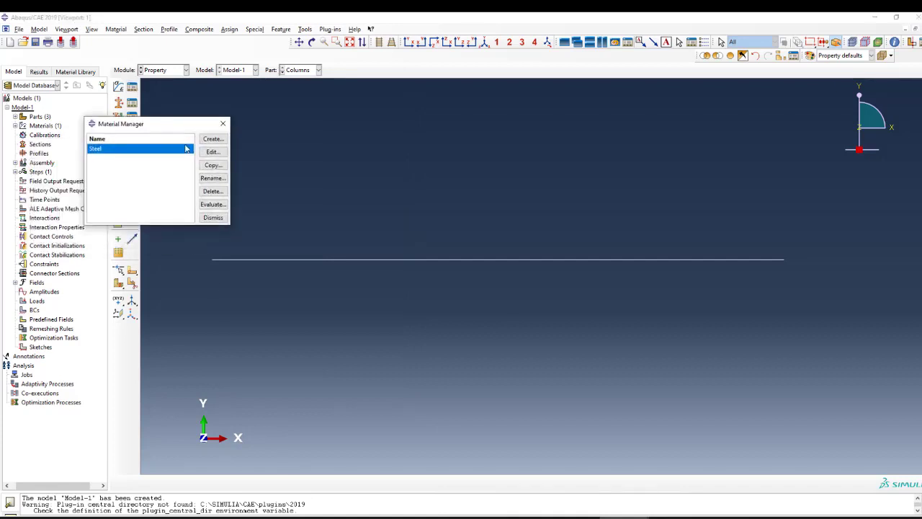
{"action": "left_click_drag", "start_coordinate": [149, 125], "coordinate": [159, 125]}
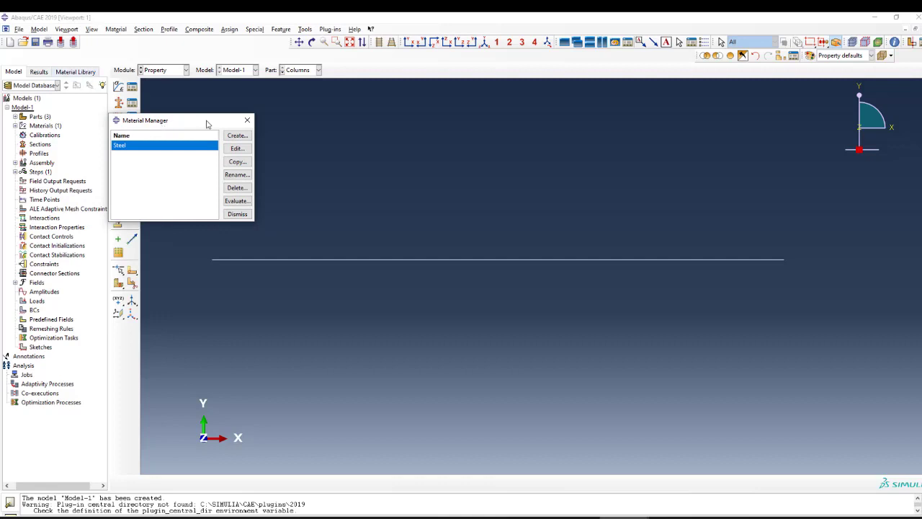
{"action": "left_click", "coordinate": [247, 121]}
- Open the material library manager and try to create a library named Elastic-steel in the current plug-in directory
{"action": "left_click", "coordinate": [66, 72]}
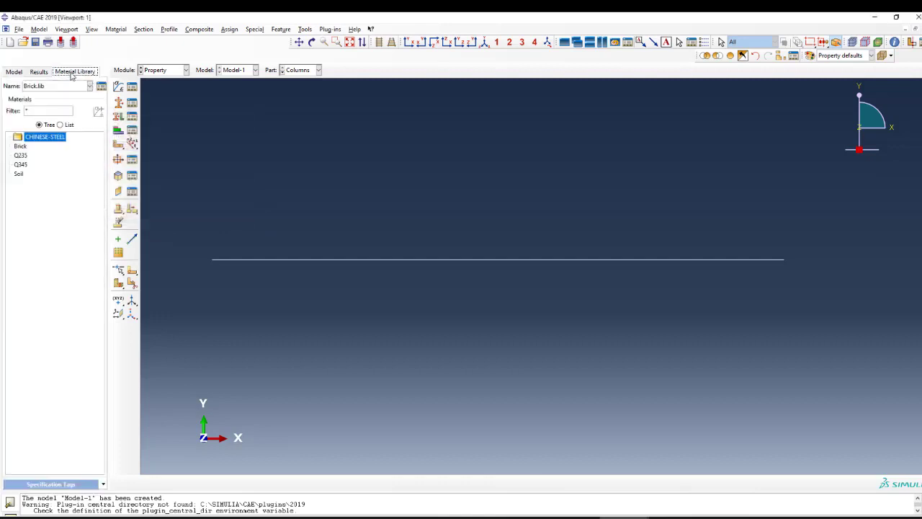
{"action": "left_click", "coordinate": [132, 86]}
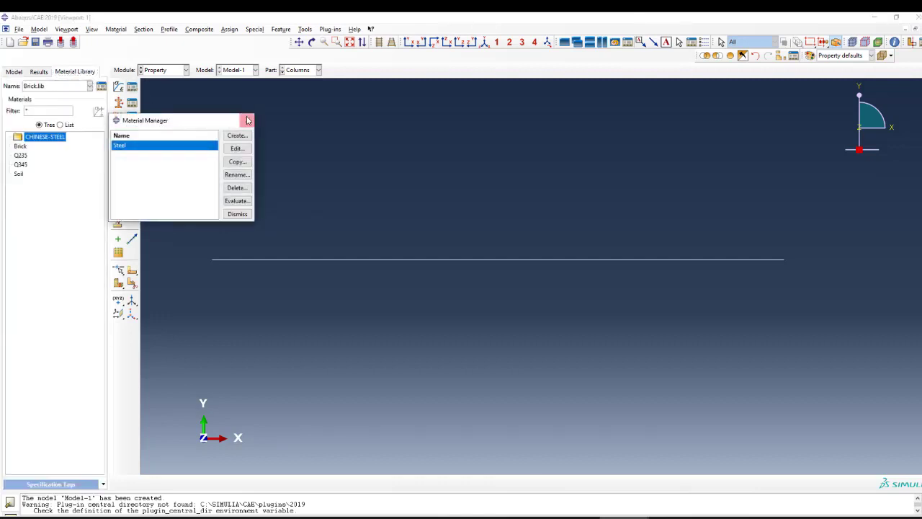
{"action": "left_click", "coordinate": [247, 120]}
{"action": "left_click", "coordinate": [101, 86]}
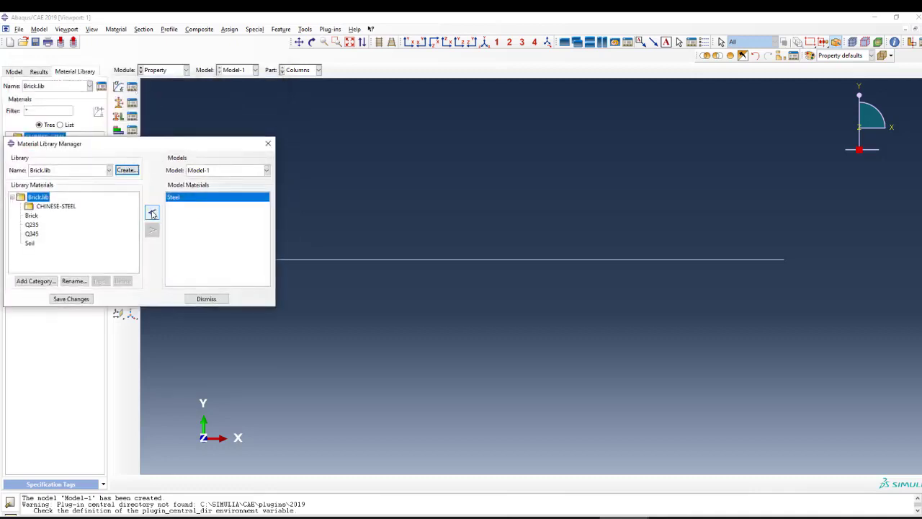
{"action": "left_click", "coordinate": [87, 171]}
{"action": "left_click", "coordinate": [82, 182]}
{"action": "left_click", "coordinate": [125, 171]}
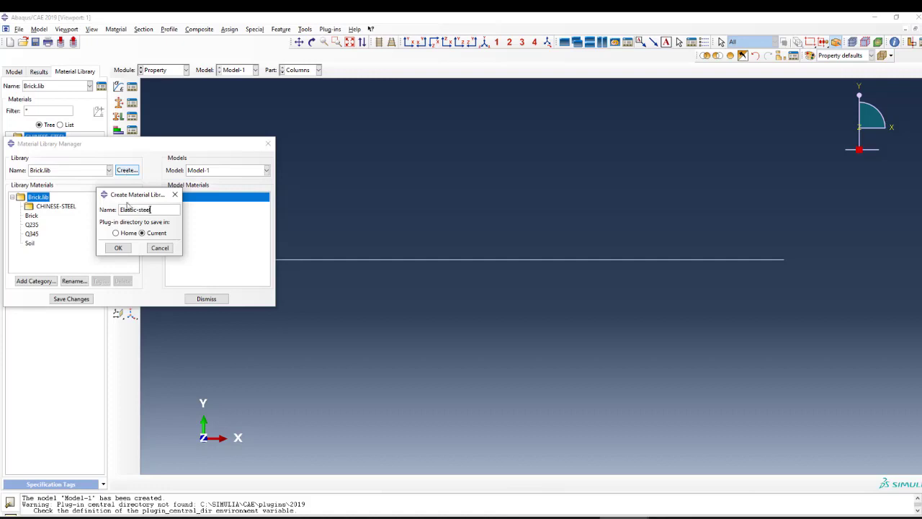
{"action": "left_click", "coordinate": [119, 248]}
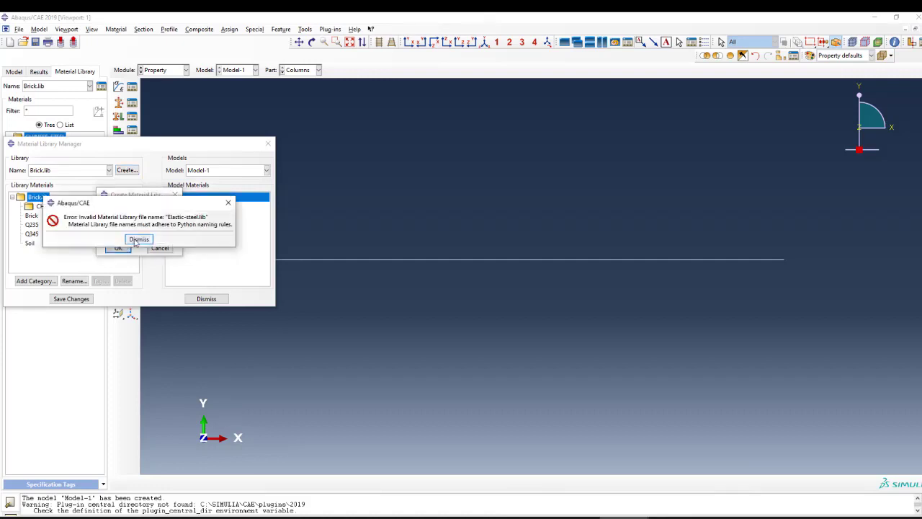
- Correct the new material library's name to Elasticsteel and create it
{"action": "left_click", "coordinate": [139, 239]}
{"action": "left_click", "coordinate": [139, 209]}
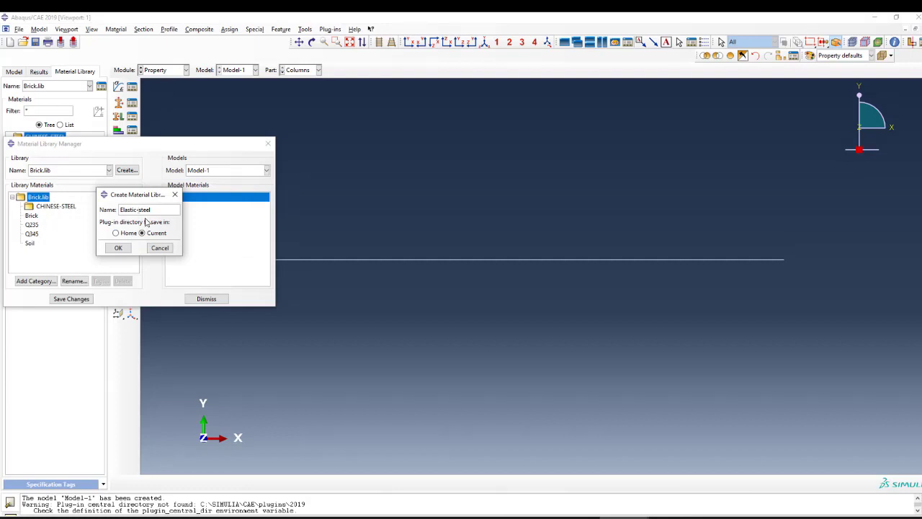
{"action": "key", "text": "BackSpace"}
{"action": "left_click", "coordinate": [118, 247]}
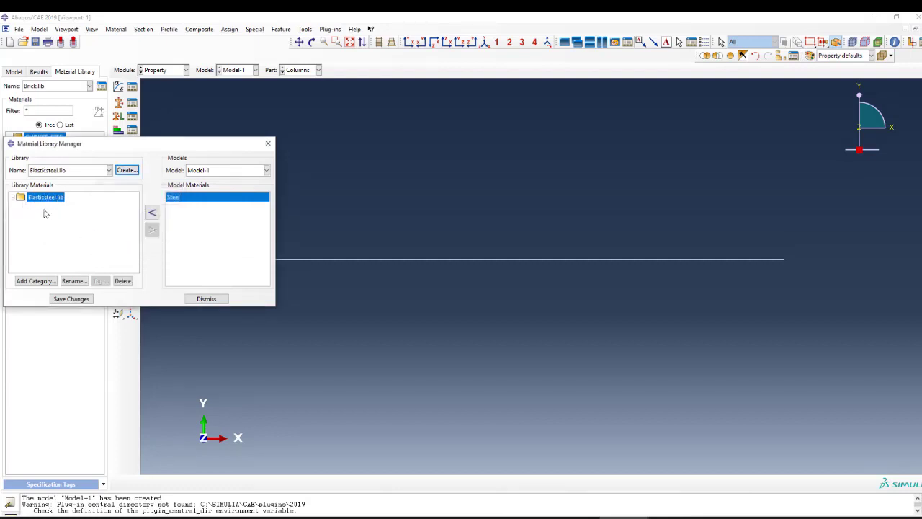
- Copy the model's Steel material into the Elasticsteel library and save the library changes
{"action": "left_click", "coordinate": [152, 213]}
{"action": "left_click", "coordinate": [206, 298]}
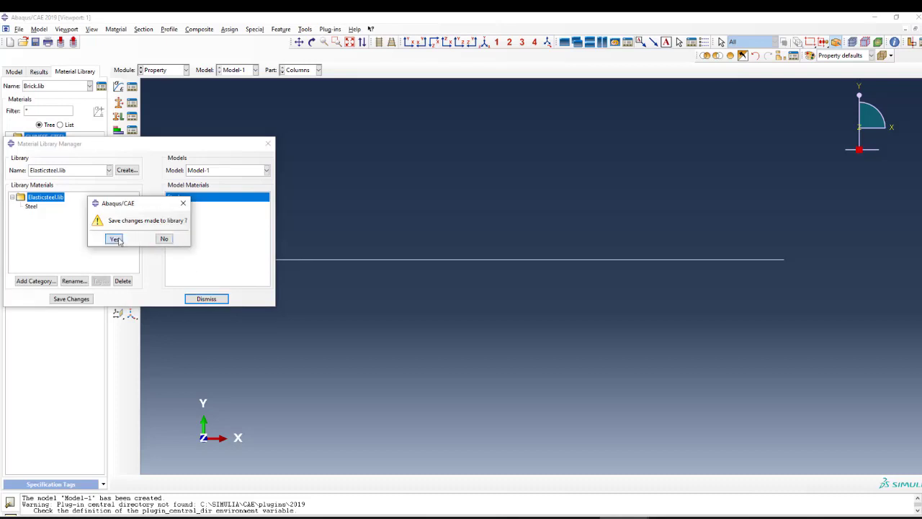
{"action": "left_click", "coordinate": [116, 239]}
- Delete the Steel material from the model's material list
{"action": "left_click", "coordinate": [132, 87]}
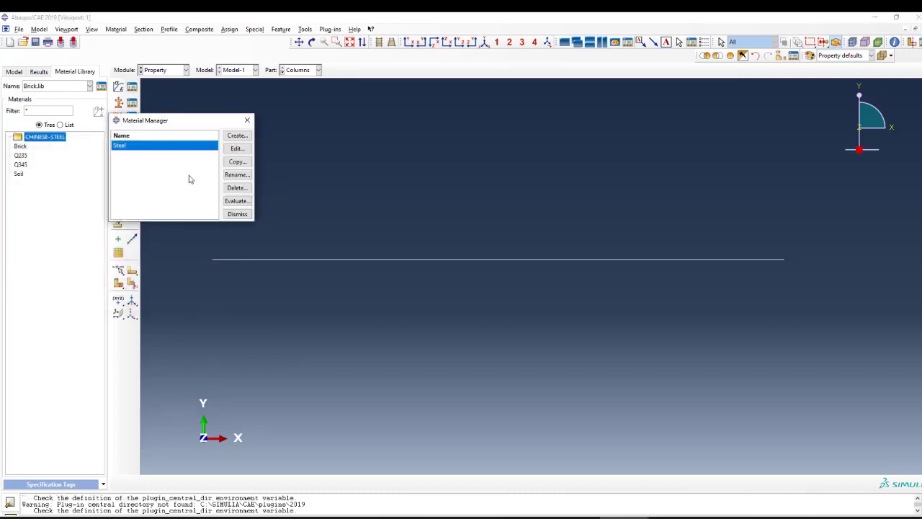
{"action": "left_click", "coordinate": [236, 189]}
{"action": "left_click", "coordinate": [447, 279]}
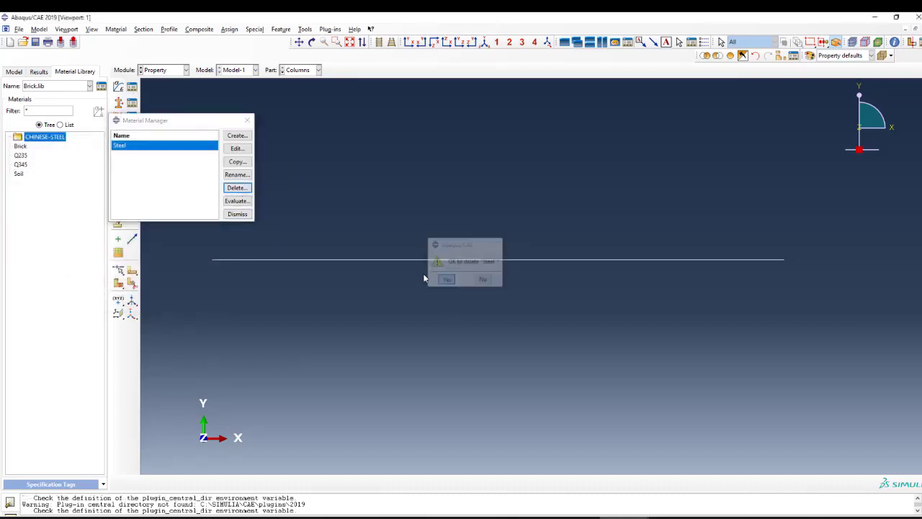
{"action": "left_click", "coordinate": [247, 120]}
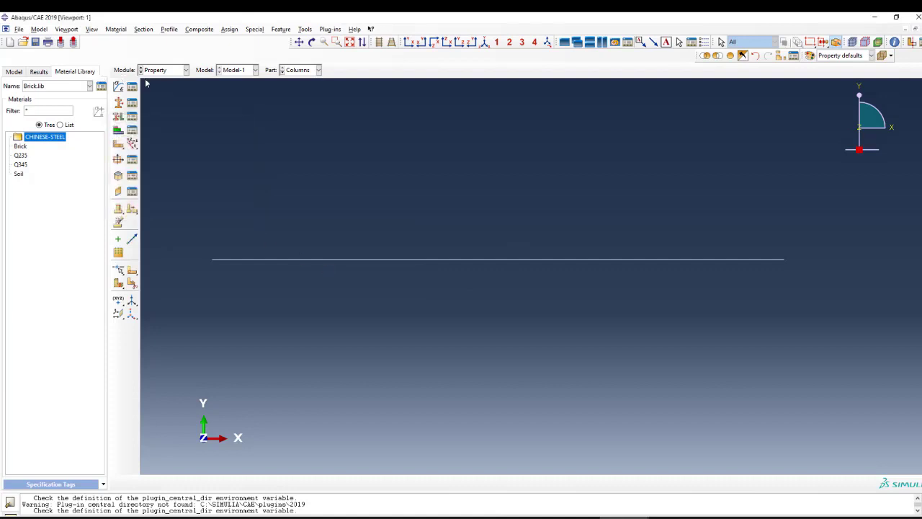
- Copy the Steel material from Elasticsteel.lib into Model-1 with the material library manager
{"action": "left_click", "coordinate": [101, 87]}
{"action": "left_click", "coordinate": [57, 171]}
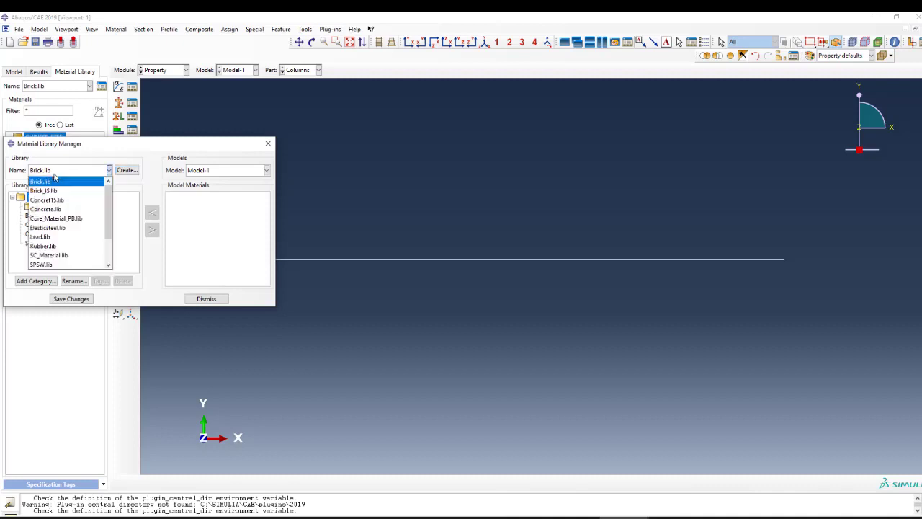
{"action": "scroll", "coordinate": [68, 256], "scroll_direction": "down", "scroll_amount": 1}
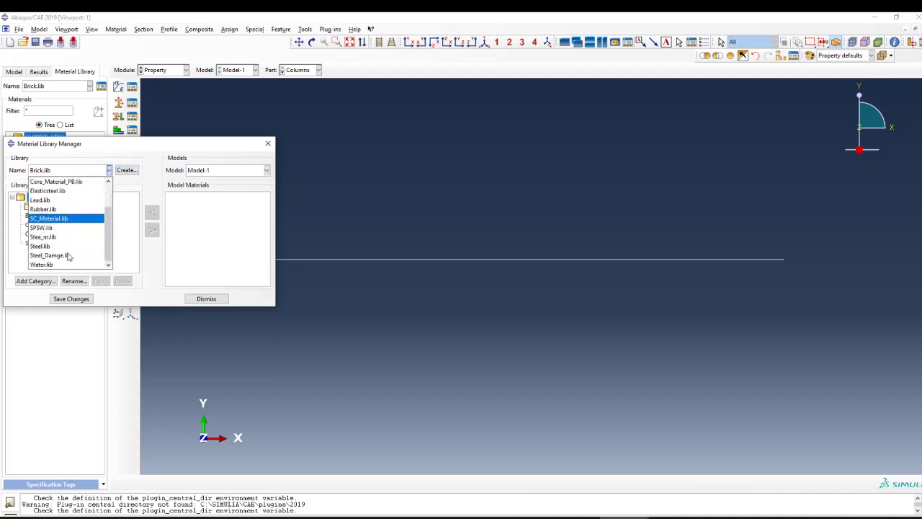
{"action": "scroll", "coordinate": [59, 230], "scroll_direction": "up", "scroll_amount": 2}
{"action": "left_click", "coordinate": [56, 219]}
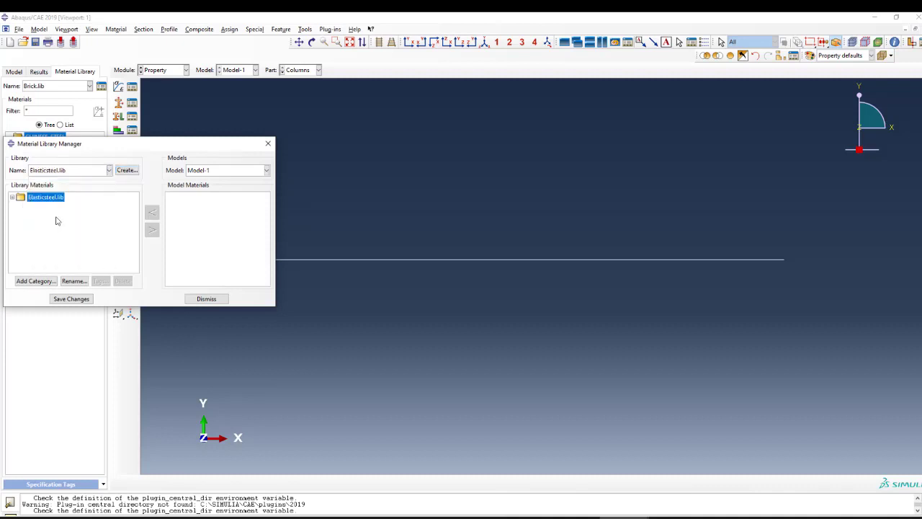
{"action": "left_click", "coordinate": [12, 198]}
{"action": "left_click", "coordinate": [31, 206]}
{"action": "left_click", "coordinate": [152, 229]}
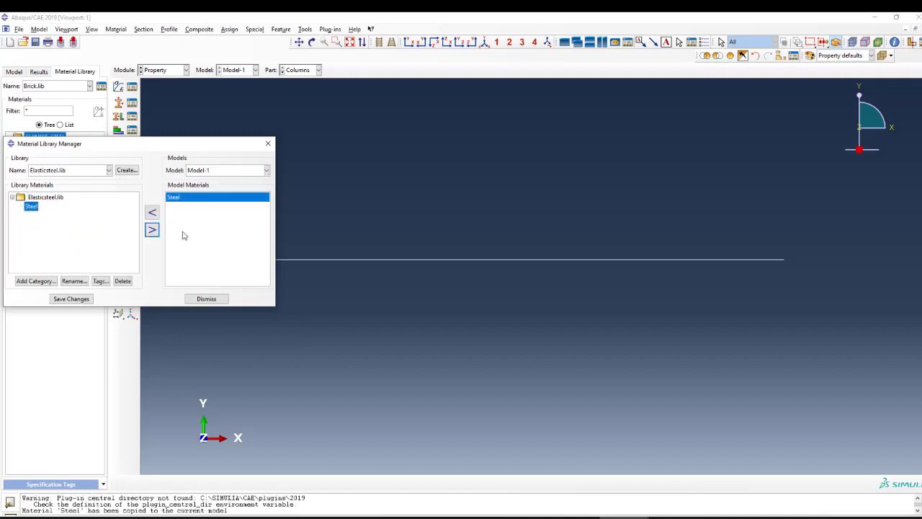
{"action": "left_click", "coordinate": [206, 298]}
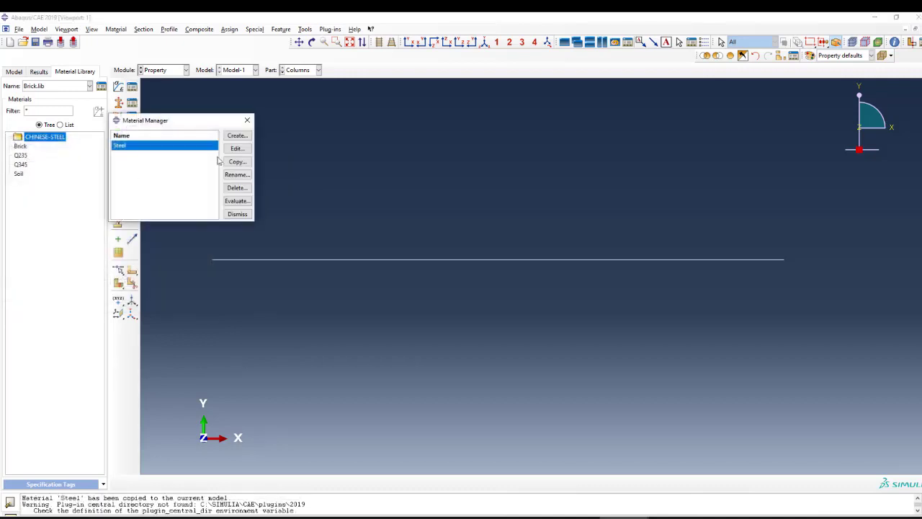
- Delete the Steel material copied from the library out of the model
{"action": "left_click", "coordinate": [236, 189]}
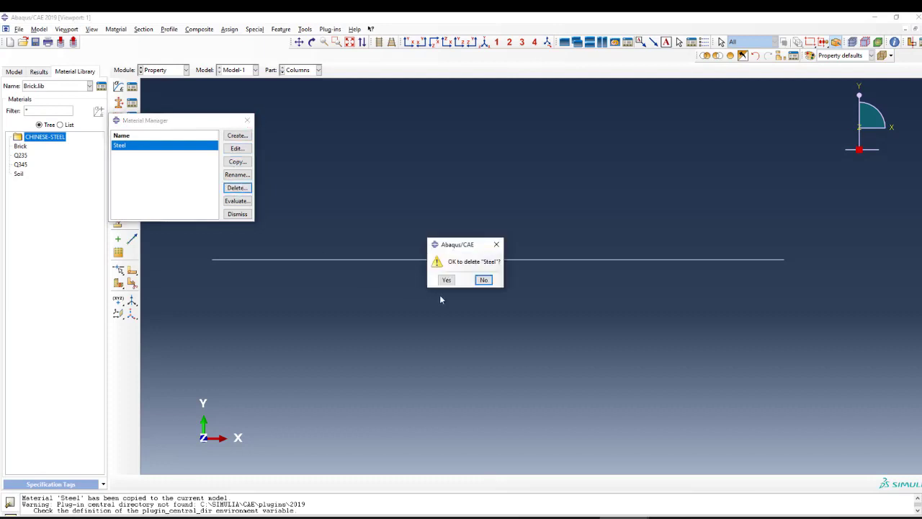
{"action": "left_click", "coordinate": [444, 278]}
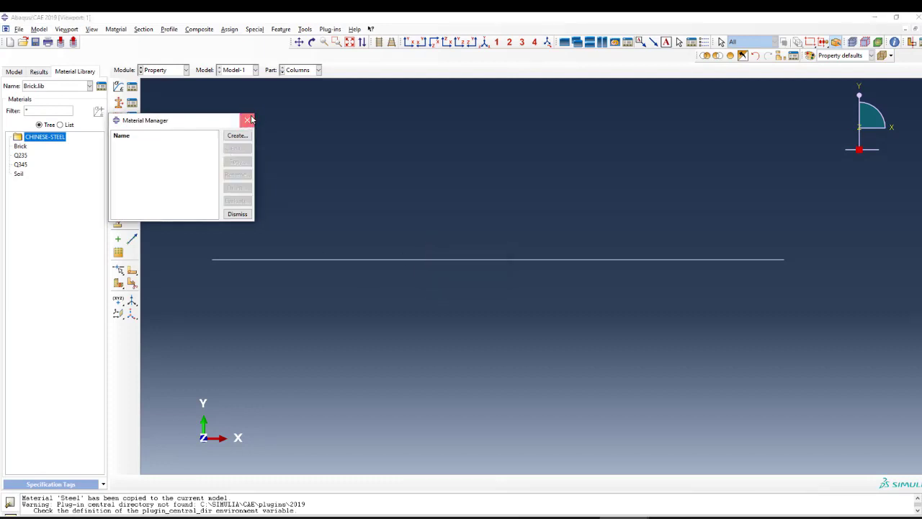
{"action": "left_click", "coordinate": [252, 121]}
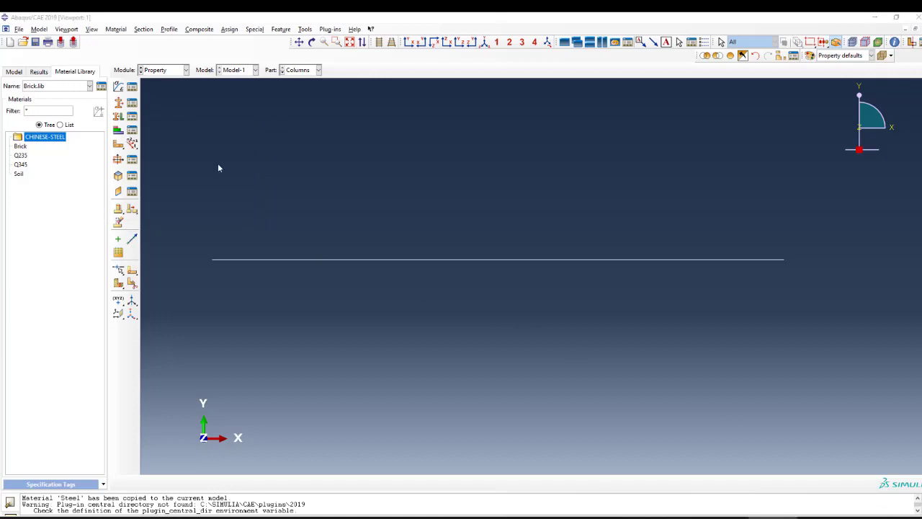
- Copy the steel material from Steel.lib into Model-1 with the material library manager
{"action": "left_click", "coordinate": [62, 86]}
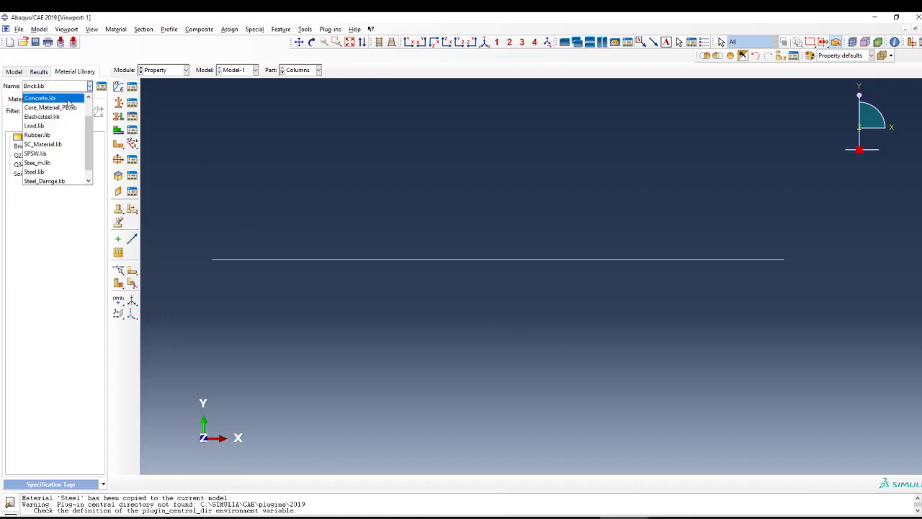
{"action": "scroll", "coordinate": [92, 127], "scroll_direction": "up", "scroll_amount": 1}
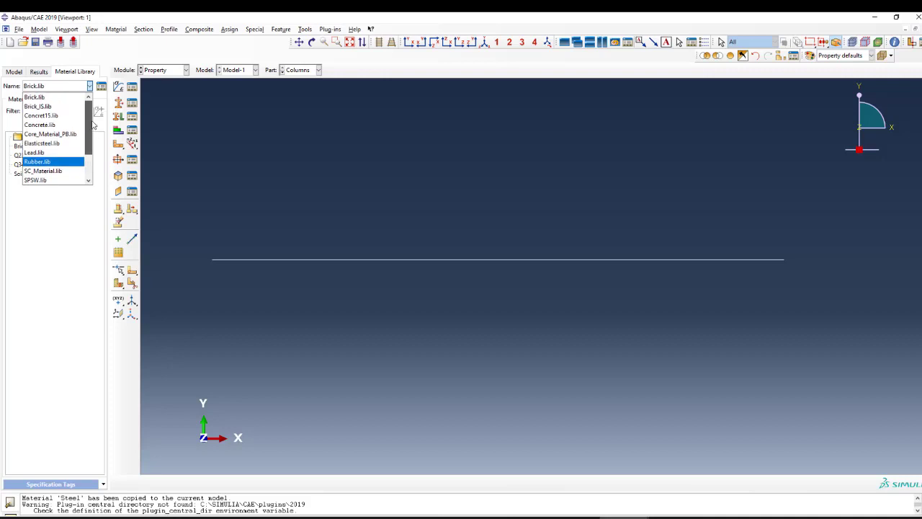
{"action": "left_click_drag", "start_coordinate": [89, 127], "coordinate": [88, 147]}
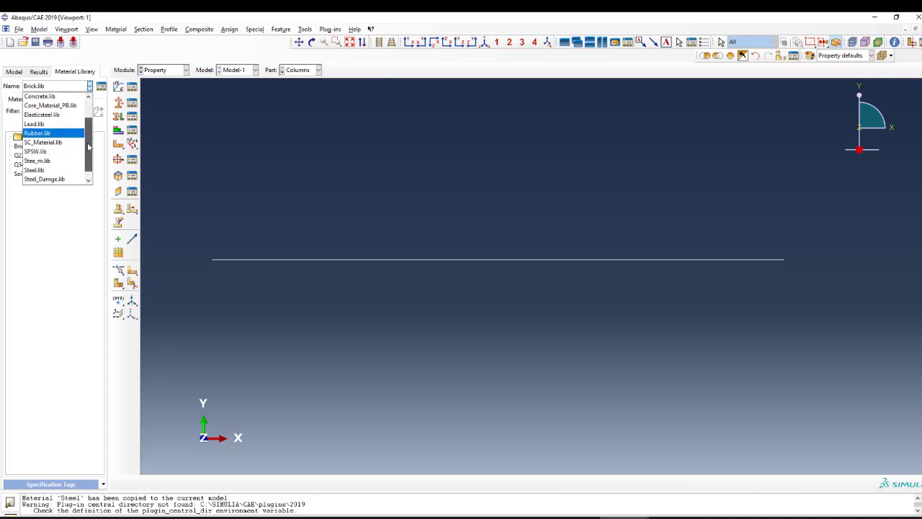
{"action": "left_click", "coordinate": [43, 171]}
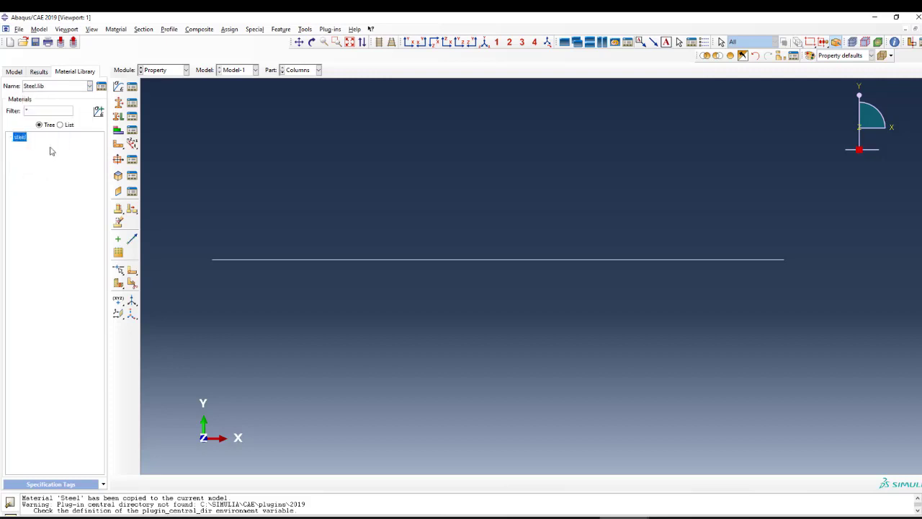
{"action": "left_click", "coordinate": [101, 86]}
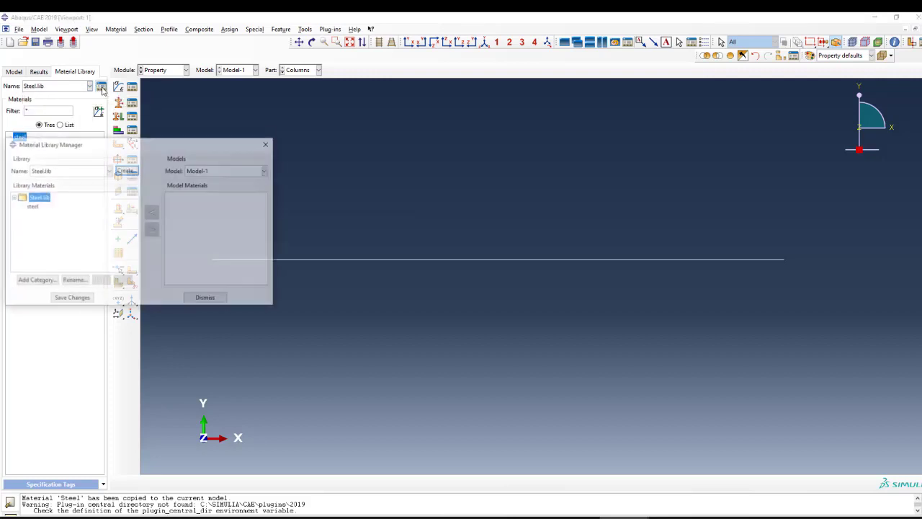
{"action": "left_click", "coordinate": [31, 207]}
{"action": "left_click", "coordinate": [149, 229]}
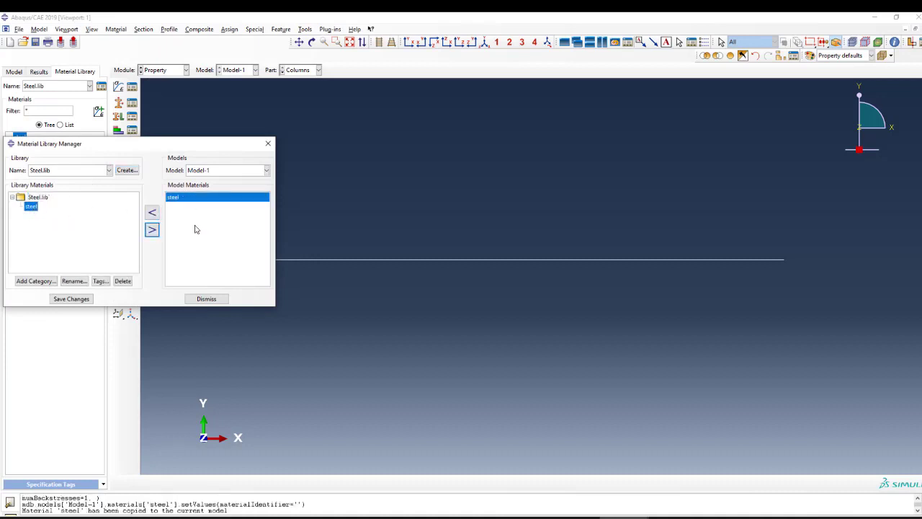
{"action": "left_click", "coordinate": [206, 299]}
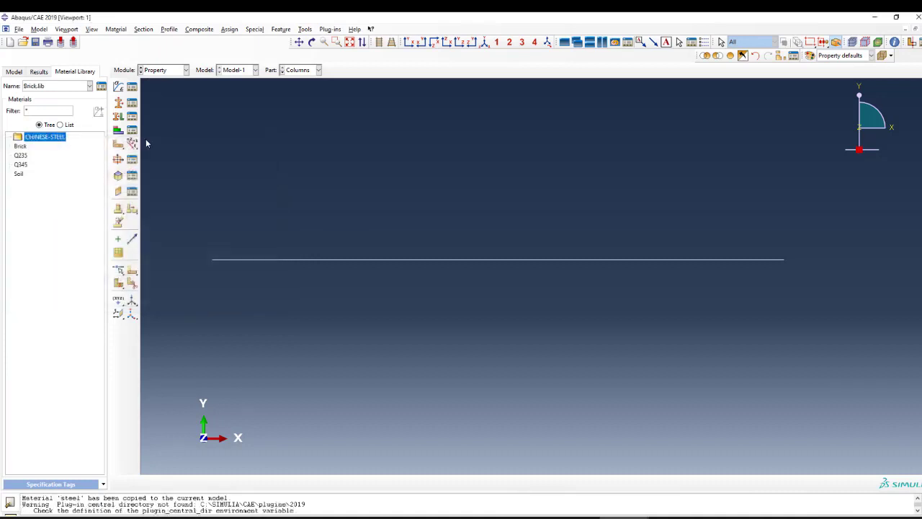
- Examine the density, elastic and plastic data of the steel material copied into the model
{"action": "left_click", "coordinate": [132, 86]}
{"action": "left_click", "coordinate": [220, 151]}
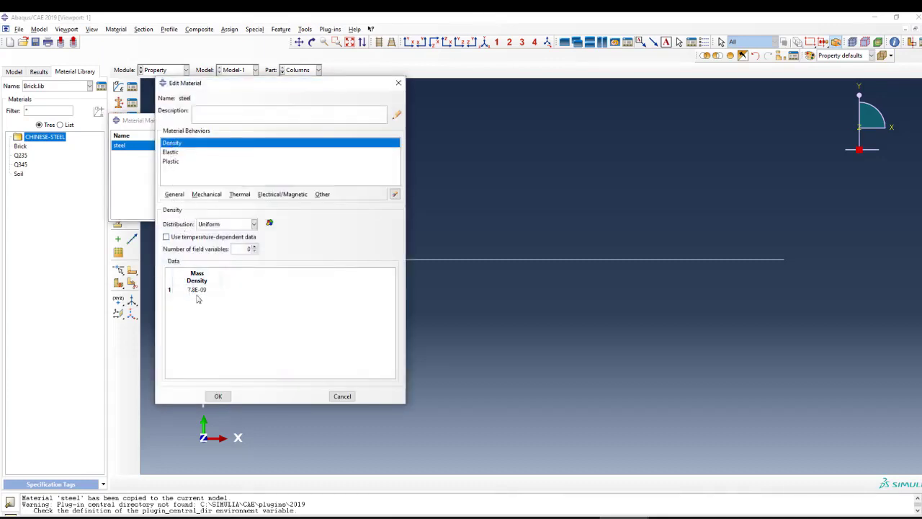
{"action": "left_click", "coordinate": [175, 153]}
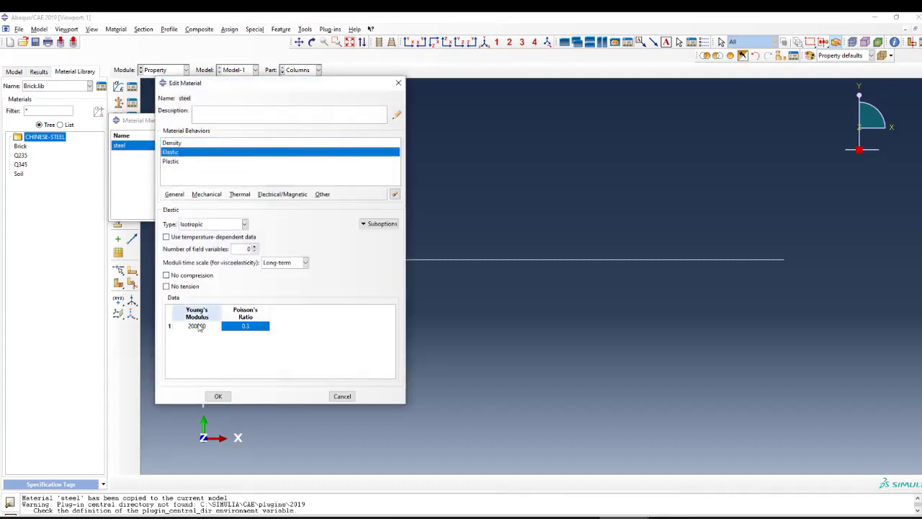
{"action": "left_click", "coordinate": [178, 162]}
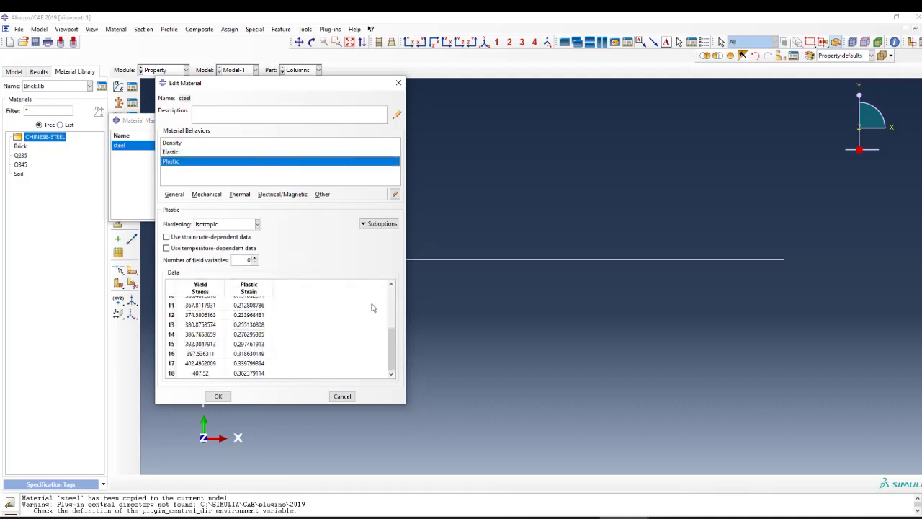
{"action": "scroll", "coordinate": [371, 307], "scroll_direction": "up", "scroll_amount": 5}
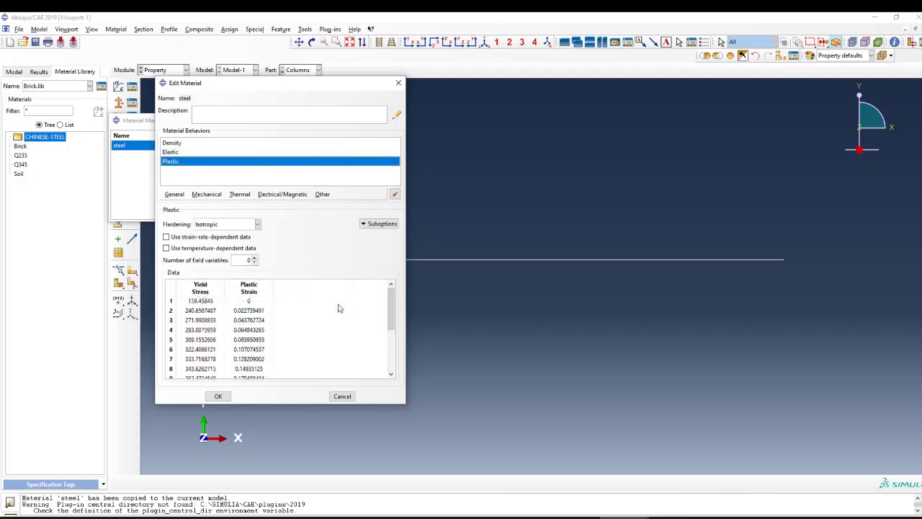
{"action": "scroll", "coordinate": [253, 338], "scroll_direction": "down", "scroll_amount": 5}
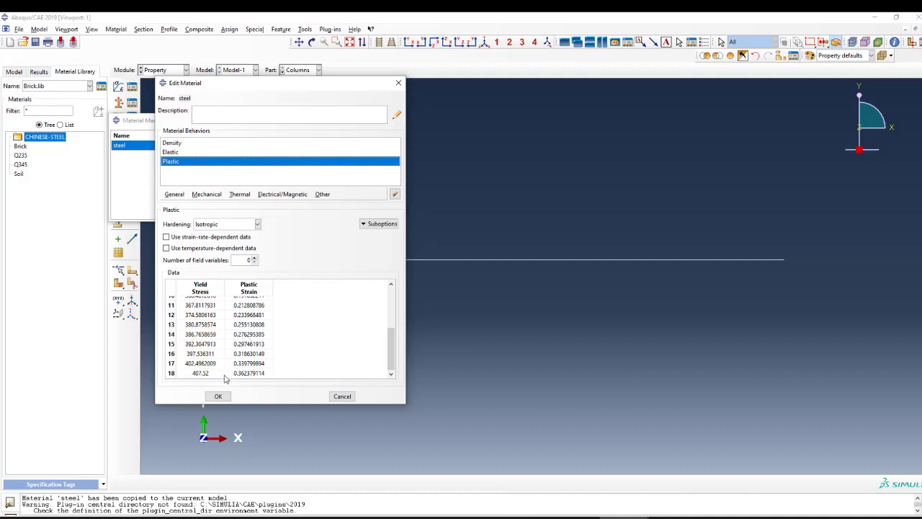
{"action": "left_click_drag", "start_coordinate": [390, 349], "coordinate": [390, 302]}
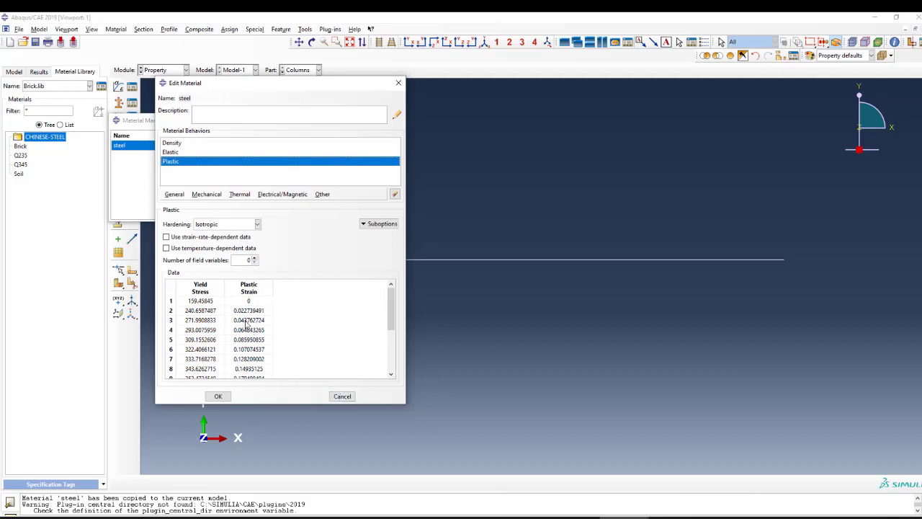
{"action": "scroll", "coordinate": [321, 367], "scroll_direction": "down", "scroll_amount": 2}
{"action": "scroll", "coordinate": [322, 368], "scroll_direction": "down", "scroll_amount": 2}
{"action": "left_click", "coordinate": [218, 396]}
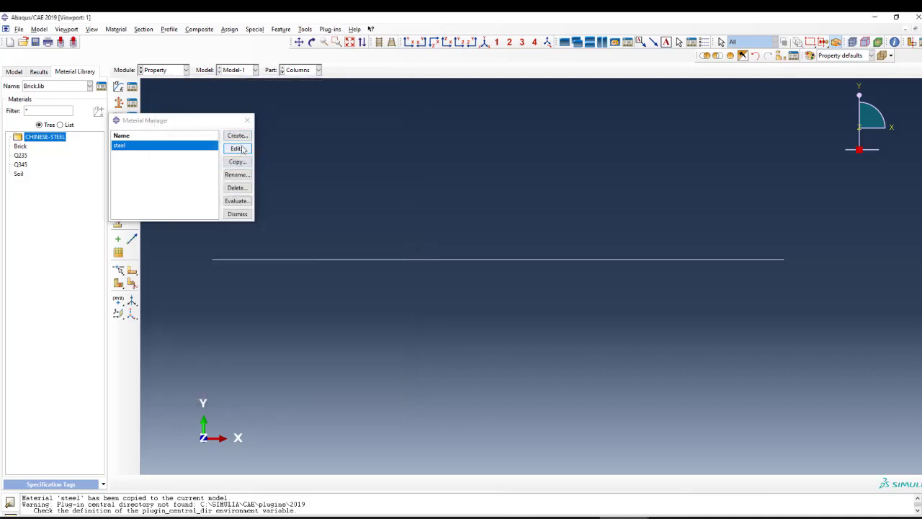
{"action": "left_click", "coordinate": [247, 121]}
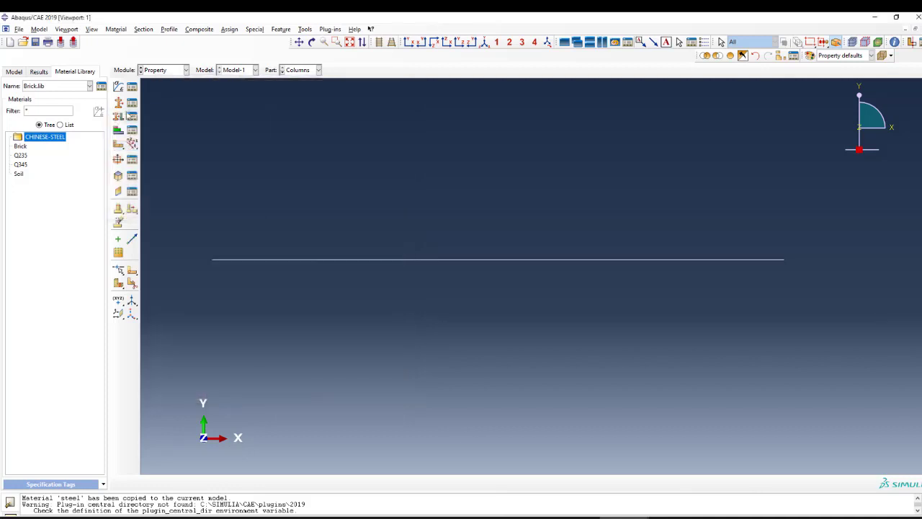
- Create a box profile named Columns with width 400, height 400 and a uniform wall thickness
{"action": "left_click", "coordinate": [119, 160]}
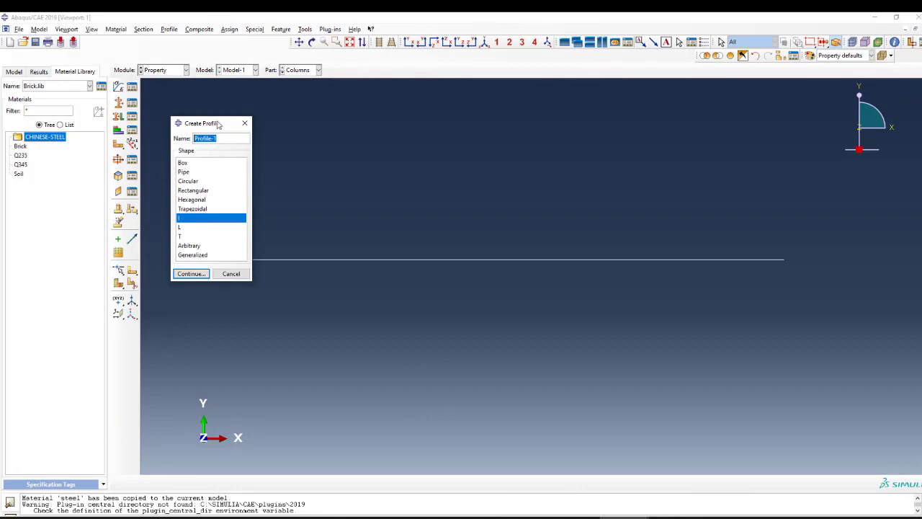
{"action": "left_click_drag", "start_coordinate": [223, 125], "coordinate": [232, 135]}
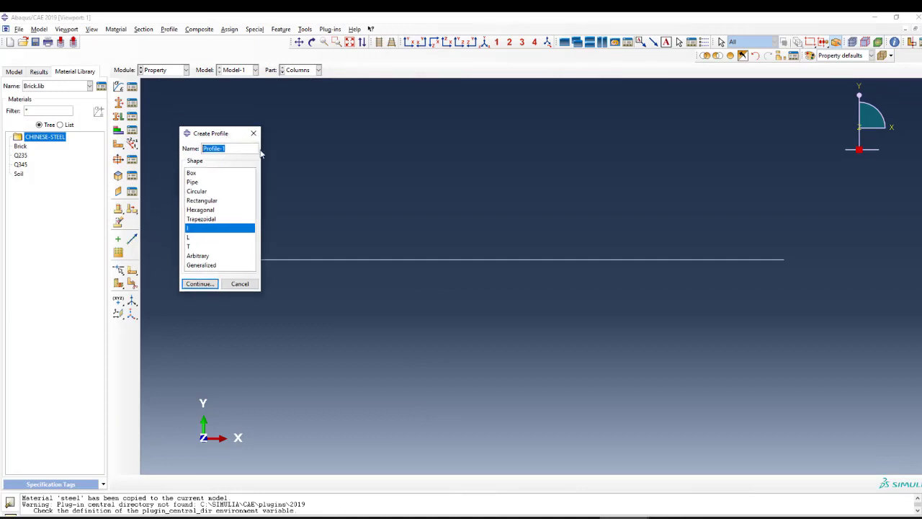
{"action": "type", "text": "Columns"}
{"action": "left_click", "coordinate": [196, 175]}
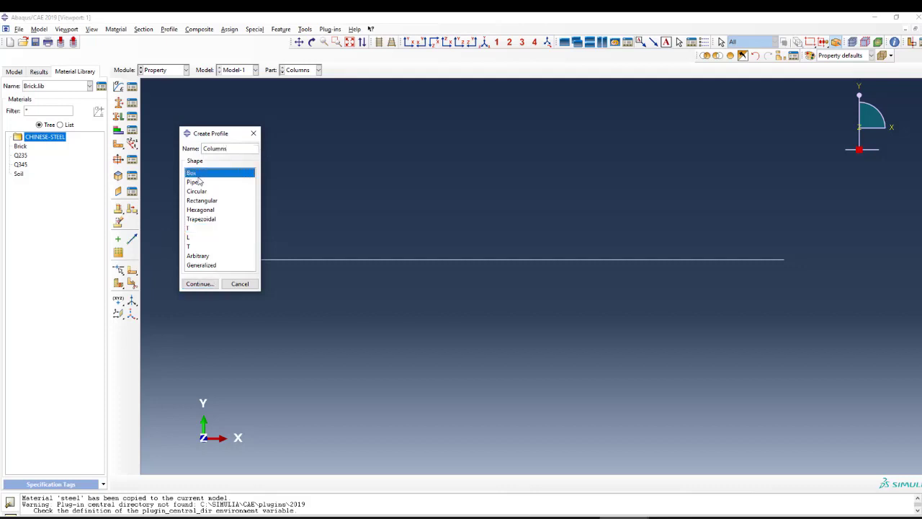
{"action": "left_click", "coordinate": [199, 283]}
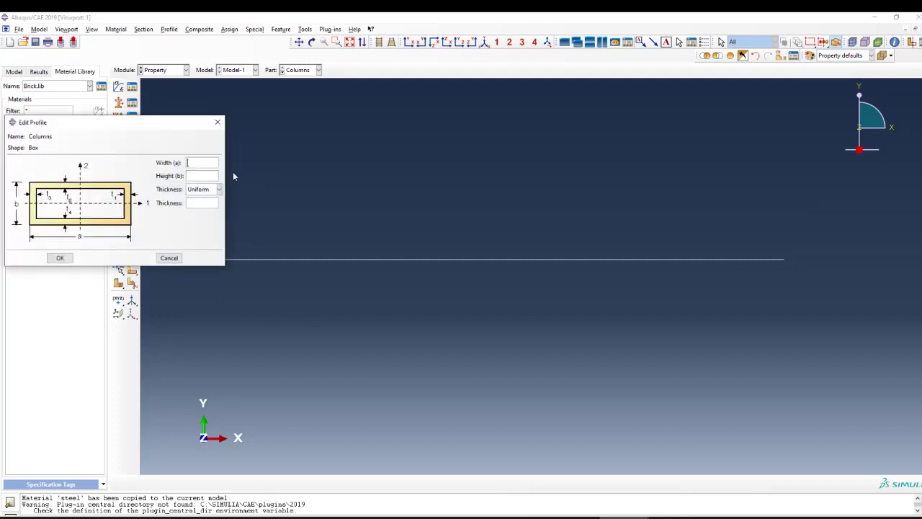
{"action": "left_click", "coordinate": [196, 175]}
{"action": "type", "text": "400"}
{"action": "left_click", "coordinate": [204, 189]}
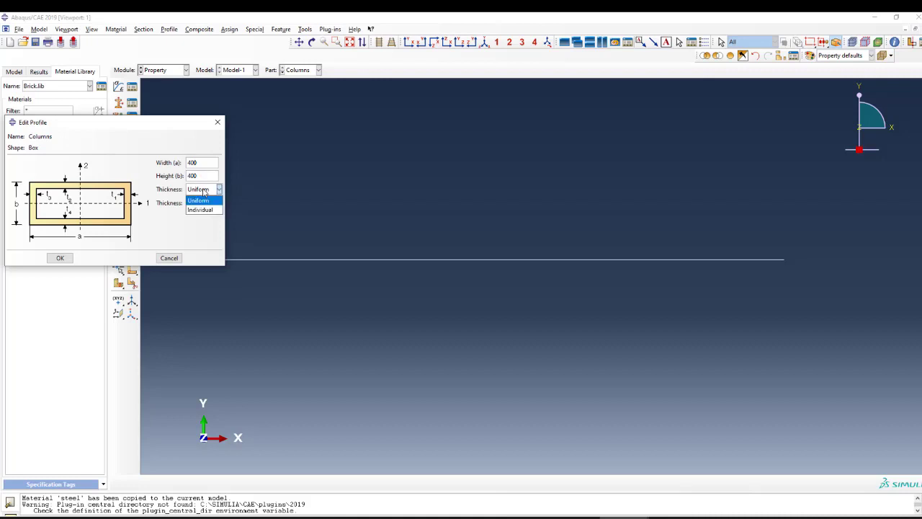
{"action": "left_click", "coordinate": [199, 200]}
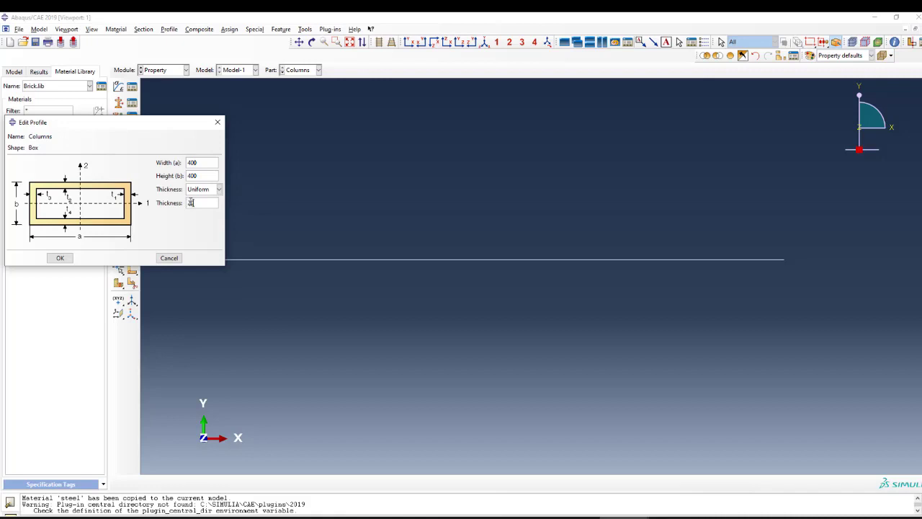
{"action": "left_click", "coordinate": [60, 258]}
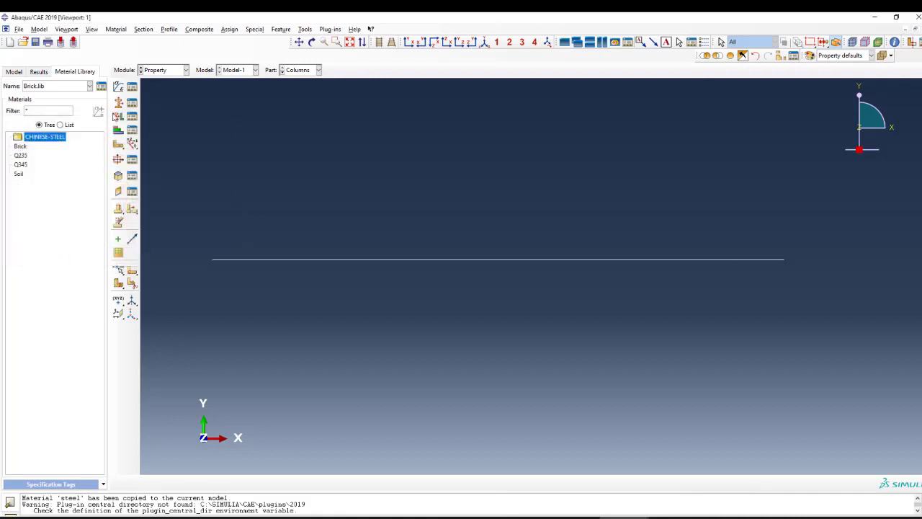
- Start a new I-shaped profile named PBeam
{"action": "left_click", "coordinate": [118, 160]}
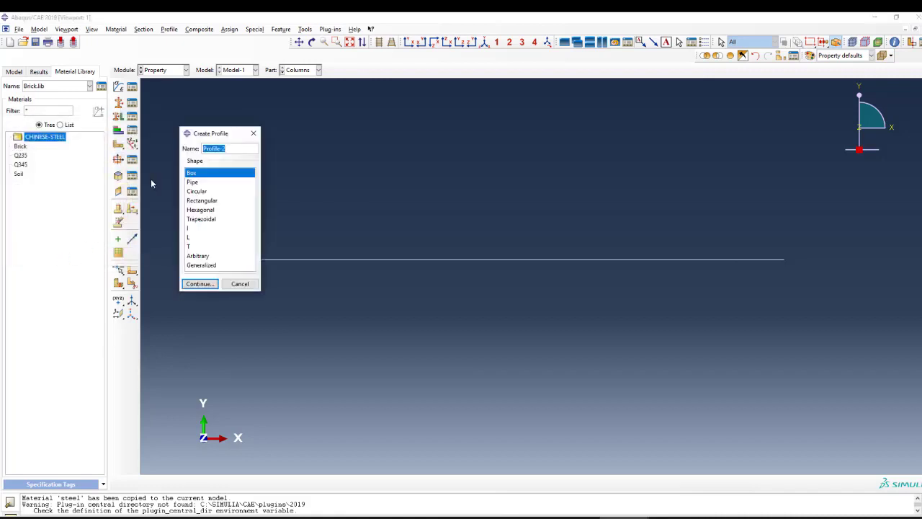
{"action": "type", "text": "PBeam"}
{"action": "left_click", "coordinate": [196, 229]}
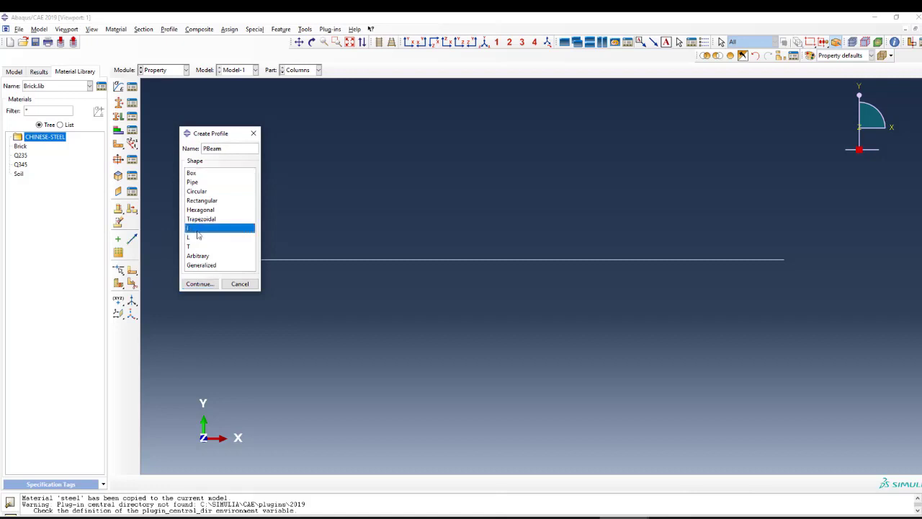
{"action": "left_click", "coordinate": [200, 283]}
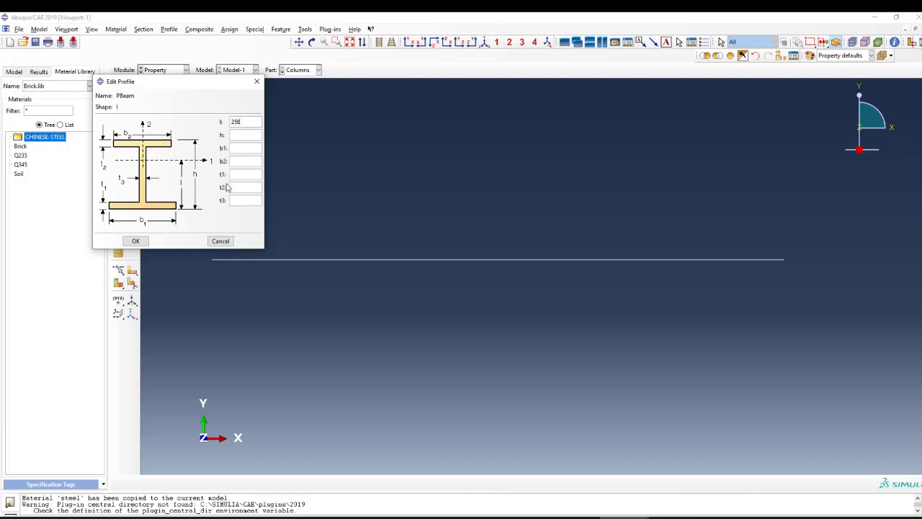
- Define the PBeam profile with l 250, h 500, b1 and b2 400, t1 and t2 15, and t3 10
{"action": "left_click_drag", "start_coordinate": [243, 122], "coordinate": [231, 124]}
{"action": "left_click", "coordinate": [242, 136]}
{"action": "type", "text": "500"}
{"action": "type", "text": "0"}
{"action": "left_click", "coordinate": [245, 159]}
{"action": "type", "text": "400"}
{"action": "key", "text": "Tab"}
{"action": "type", "text": "15"}
{"action": "left_click", "coordinate": [233, 187]}
{"action": "type", "text": "10"}
{"action": "left_click", "coordinate": [134, 243]}
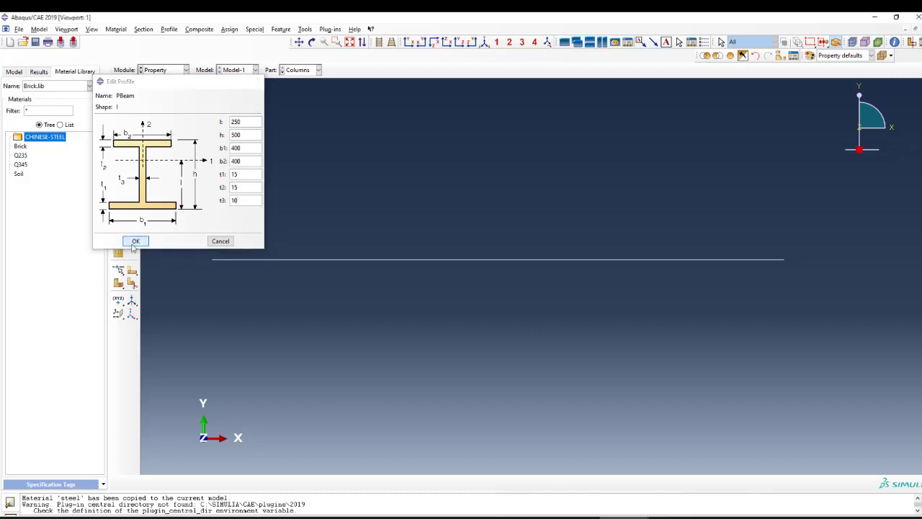
- Start a new I-shaped profile named Sbeam
{"action": "left_click", "coordinate": [118, 160]}
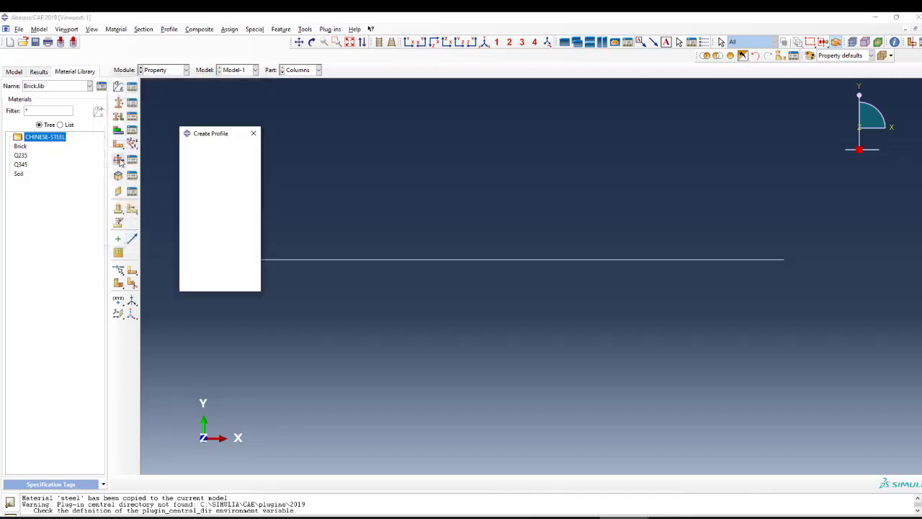
{"action": "type", "text": "Sbeam"}
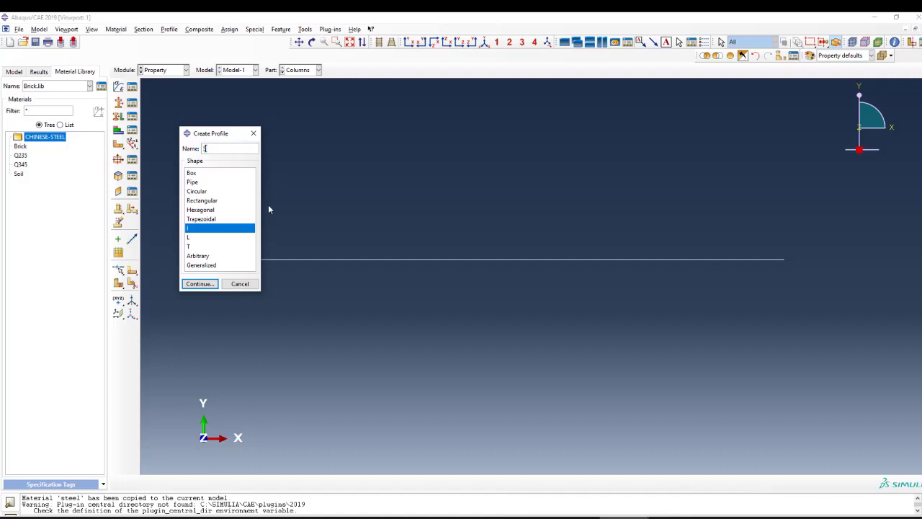
{"action": "left_click", "coordinate": [212, 283]}
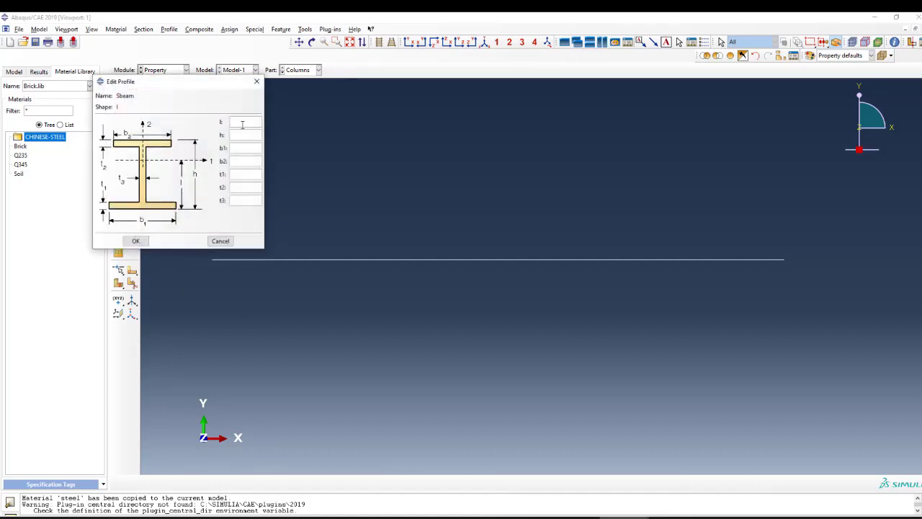
- Define the Sbeam profile with l 150, h 300, b1 and b2 200, t1 and t2 10, and t3 6
{"action": "type", "text": "150"}
{"action": "type", "text": "300"}
{"action": "type", "text": "130"}
{"action": "double_click", "coordinate": [235, 149]}
{"action": "type", "text": "20"}
{"action": "type", "text": "0"}
{"action": "type", "text": "200"}
{"action": "type", "text": "1"}
{"action": "type", "text": "0"}
{"action": "key", "text": "Tab"}
{"action": "type", "text": "10"}
{"action": "left_click", "coordinate": [241, 200]}
{"action": "type", "text": "6"}
{"action": "left_click", "coordinate": [136, 241]}
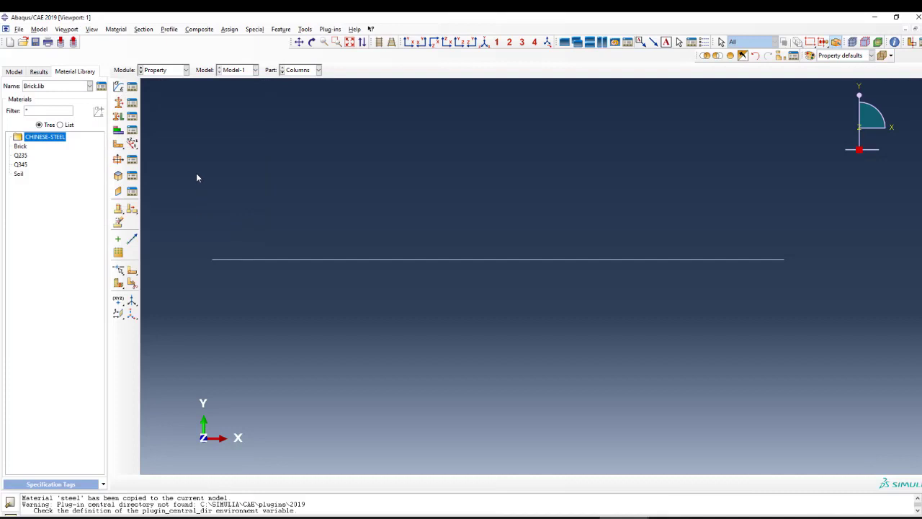
- Create a beam section named Columns that uses the Columns box profile and the steel material
{"action": "scroll", "coordinate": [363, 204], "scroll_direction": "down", "scroll_amount": 1}
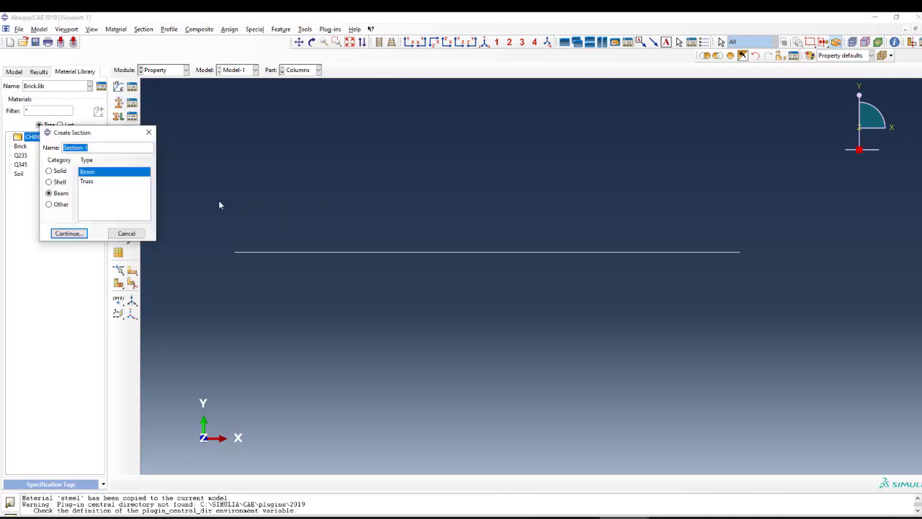
{"action": "type", "text": "Columns"}
{"action": "key", "text": "Return"}
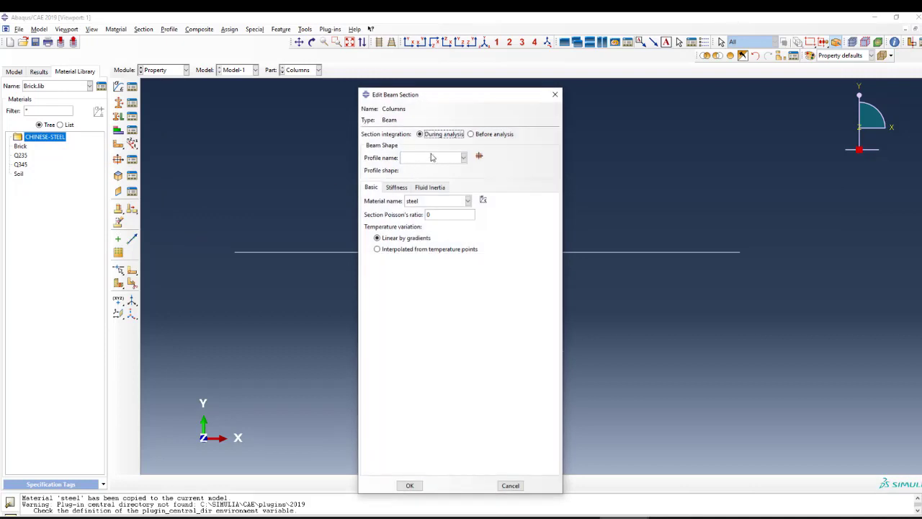
{"action": "left_click", "coordinate": [431, 158]}
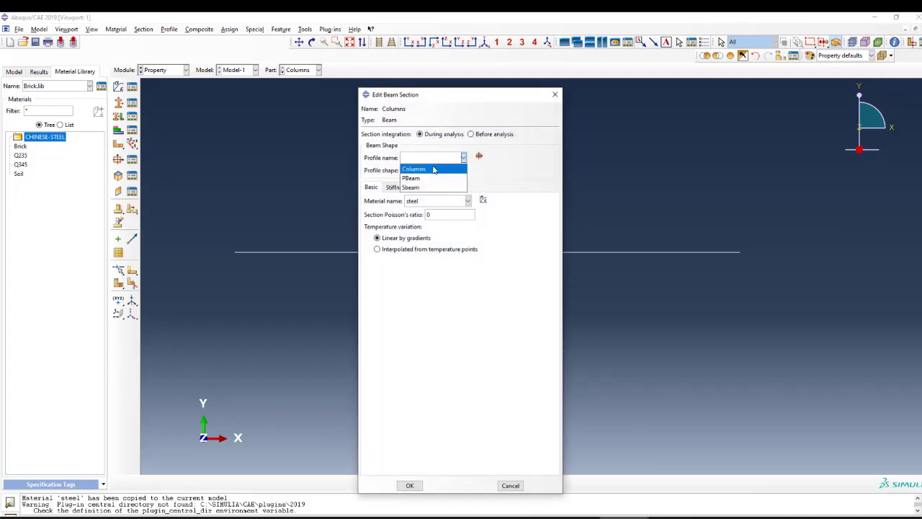
{"action": "left_click", "coordinate": [433, 170]}
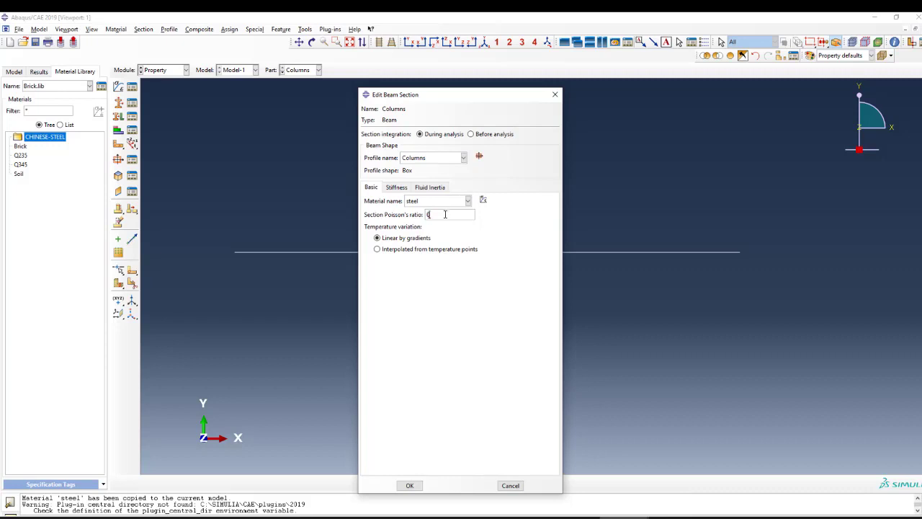
{"action": "left_click", "coordinate": [409, 485]}
- Create a beam section named PBeams using the PBeam profile and steel material, with a section Poisson's ratio of 0.3
{"action": "left_click", "coordinate": [118, 103]}
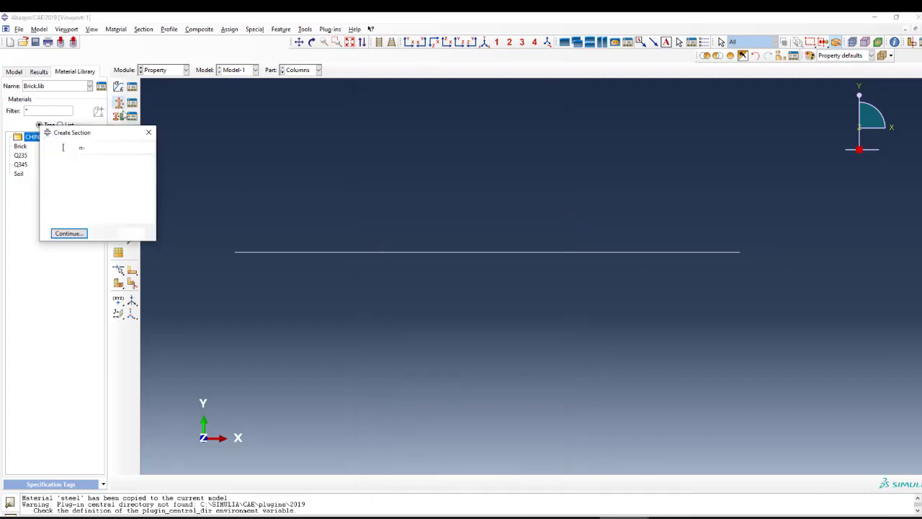
{"action": "type", "text": "P"}
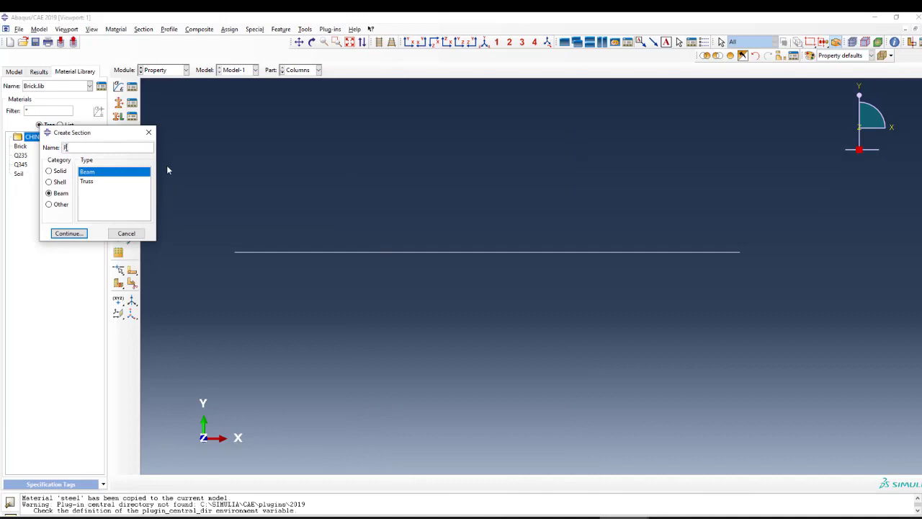
{"action": "type", "text": "Beams"}
{"action": "left_click", "coordinate": [75, 233]}
{"action": "left_click", "coordinate": [420, 159]}
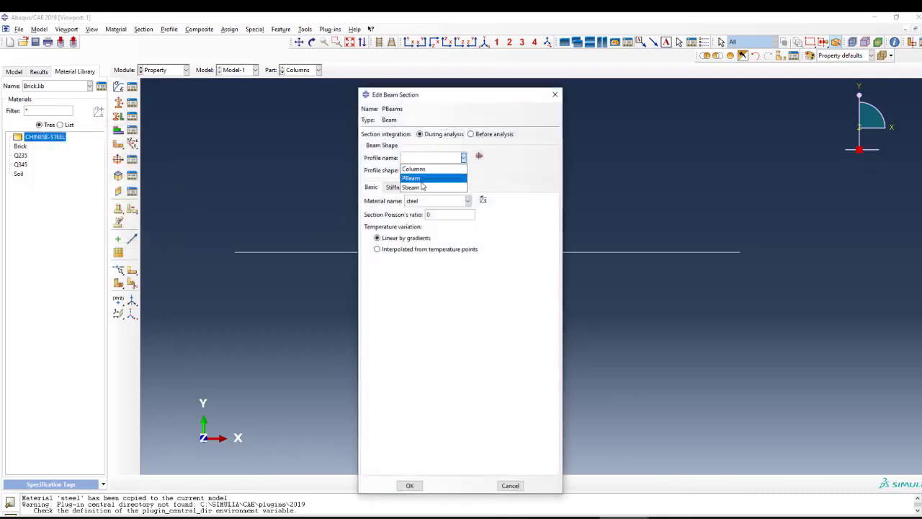
{"action": "left_click", "coordinate": [421, 178]}
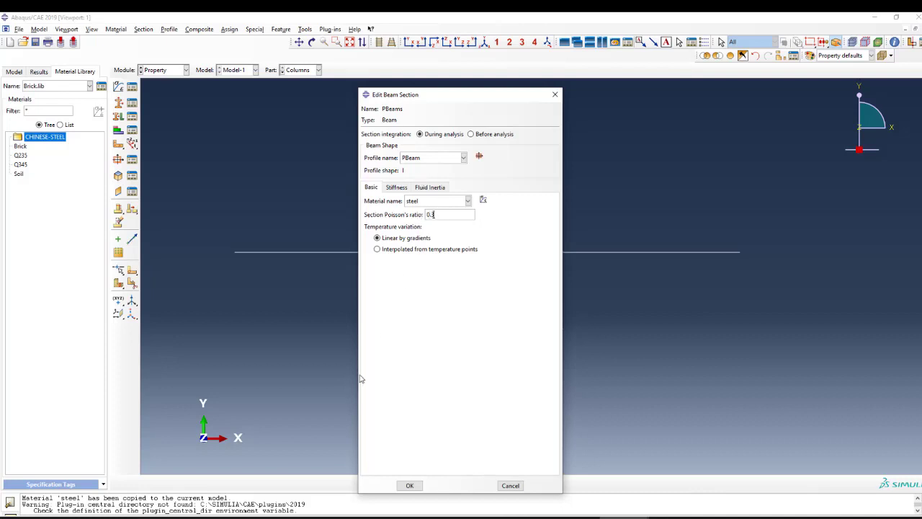
{"action": "left_click", "coordinate": [409, 485]}
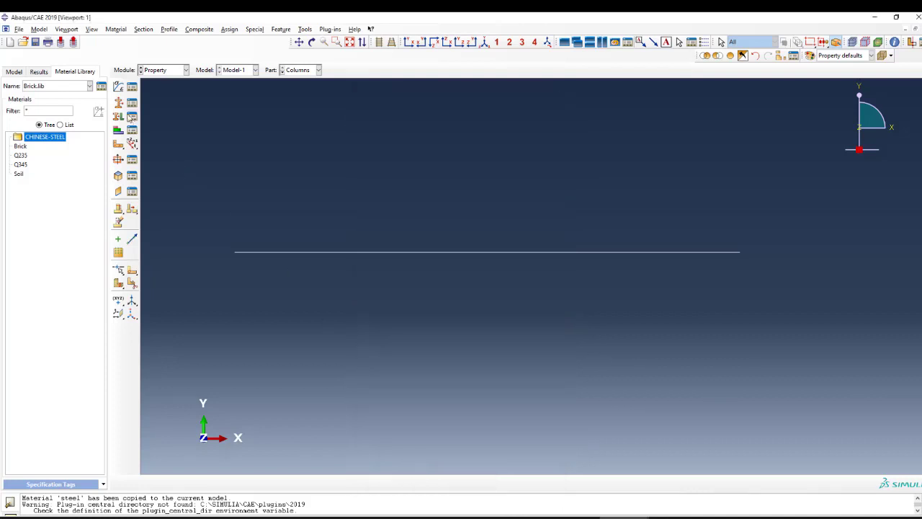
- Create a beam section named Sbeams using the Sbeam profile and steel material, with a section Poisson's ratio of 0.3
{"action": "left_click", "coordinate": [119, 103]}
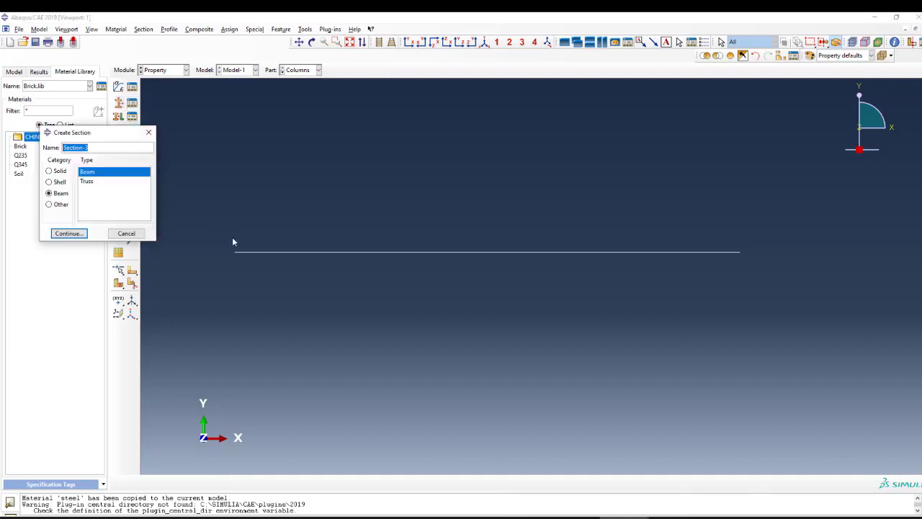
{"action": "type", "text": "Sbeams"}
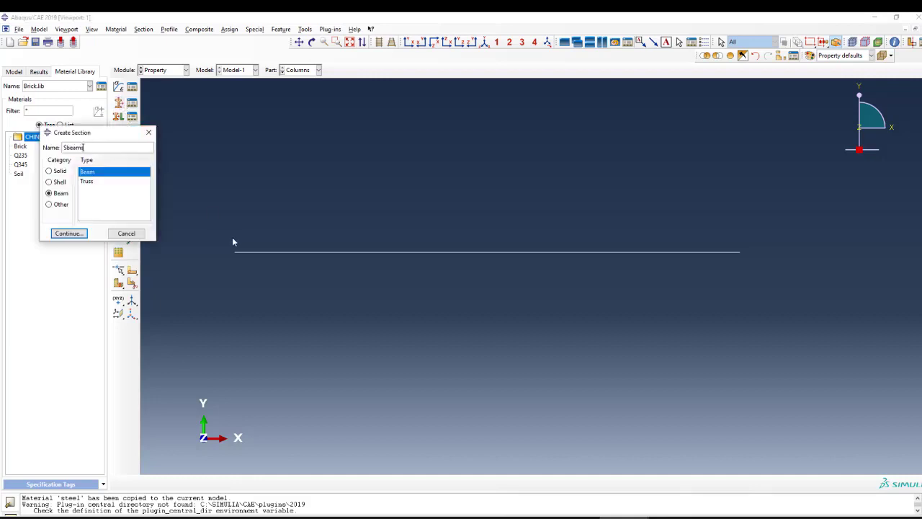
{"action": "left_click", "coordinate": [68, 234]}
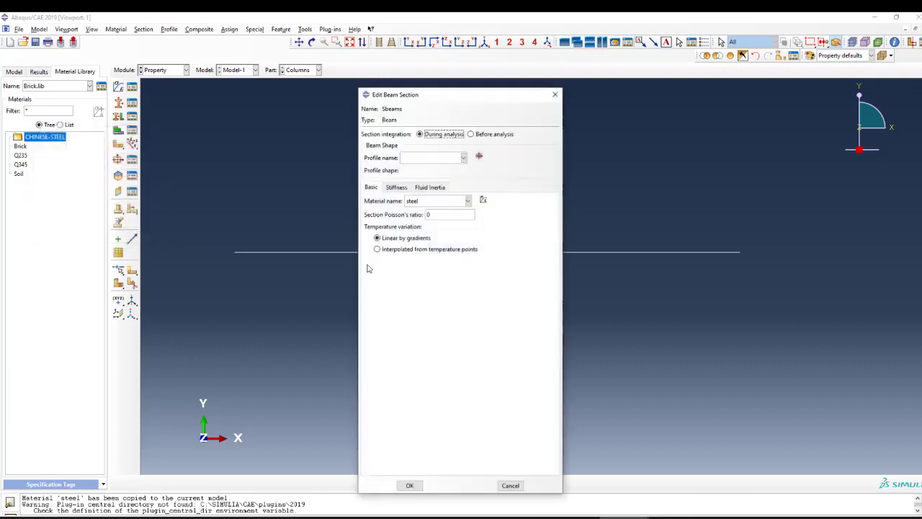
{"action": "left_click", "coordinate": [436, 158]}
{"action": "left_click", "coordinate": [421, 177]}
{"action": "type", "text": "0.3"}
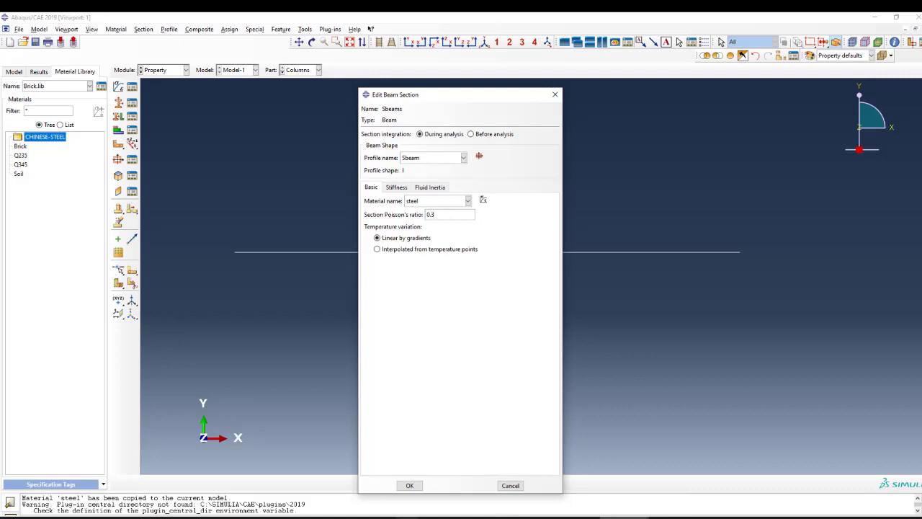
{"action": "left_click", "coordinate": [409, 485]}
- Assign the Columns section to the wire of the Columns part without creating a set
{"action": "scroll", "coordinate": [393, 230], "scroll_direction": "down", "scroll_amount": 2}
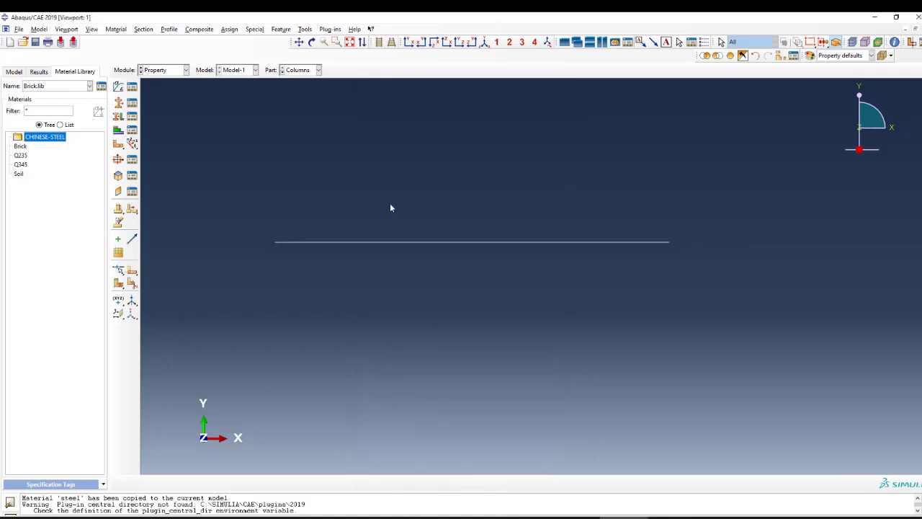
{"action": "left_click", "coordinate": [119, 116]}
{"action": "left_click", "coordinate": [256, 482]}
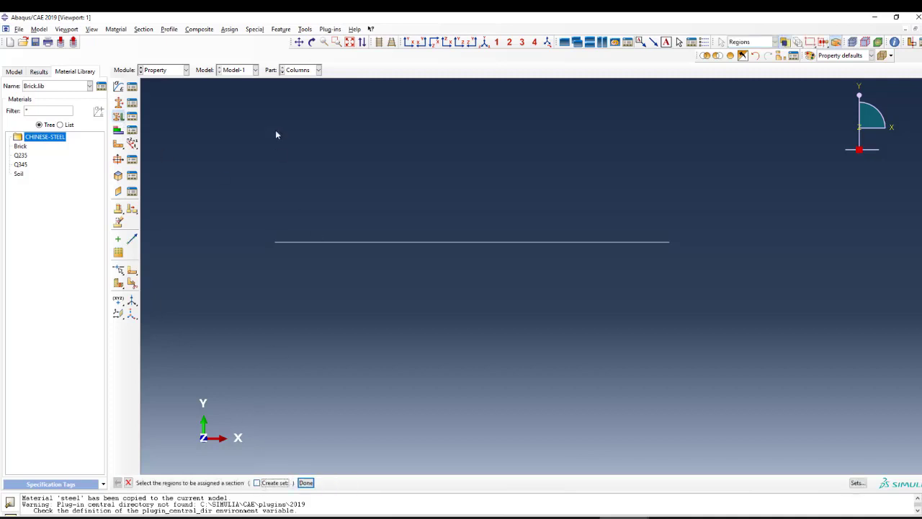
{"action": "left_click", "coordinate": [277, 242]}
{"action": "middle_click", "coordinate": [249, 227]}
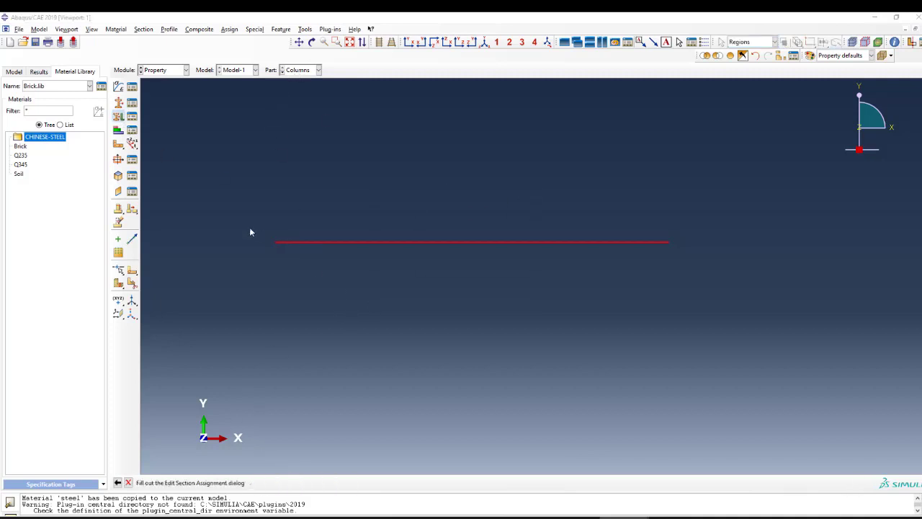
{"action": "left_click", "coordinate": [79, 202]}
{"action": "left_click", "coordinate": [63, 214]}
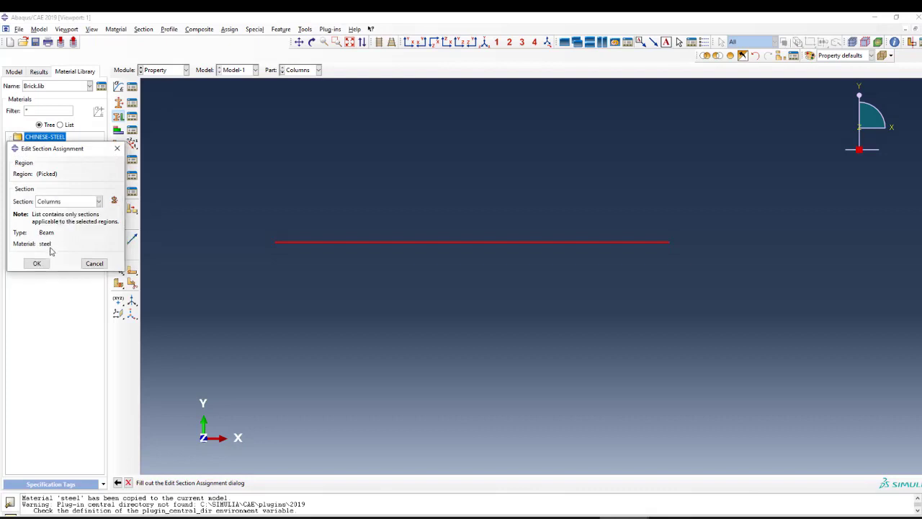
{"action": "left_click", "coordinate": [40, 262]}
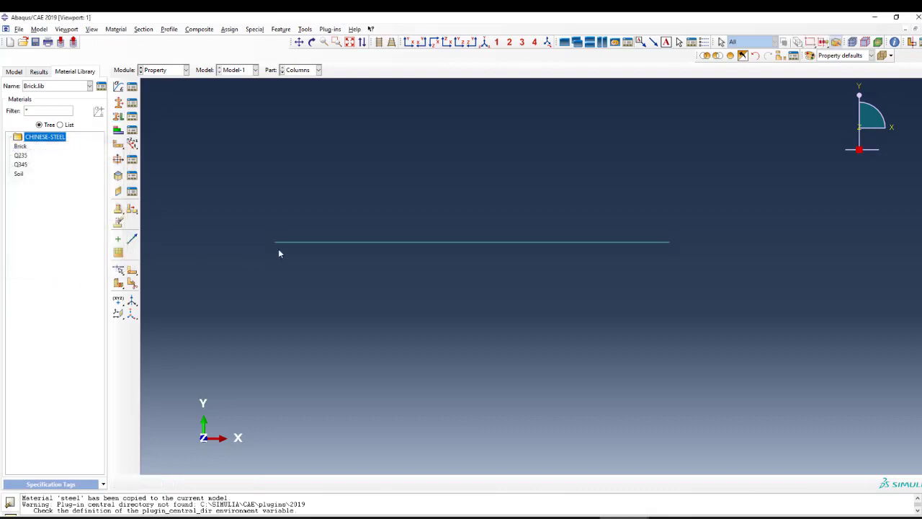
- Switch to the P-Beams part and assign the PBeams section to its entire wire
{"action": "left_click", "coordinate": [283, 75]}
{"action": "scroll", "coordinate": [443, 178], "scroll_direction": "down", "scroll_amount": 2}
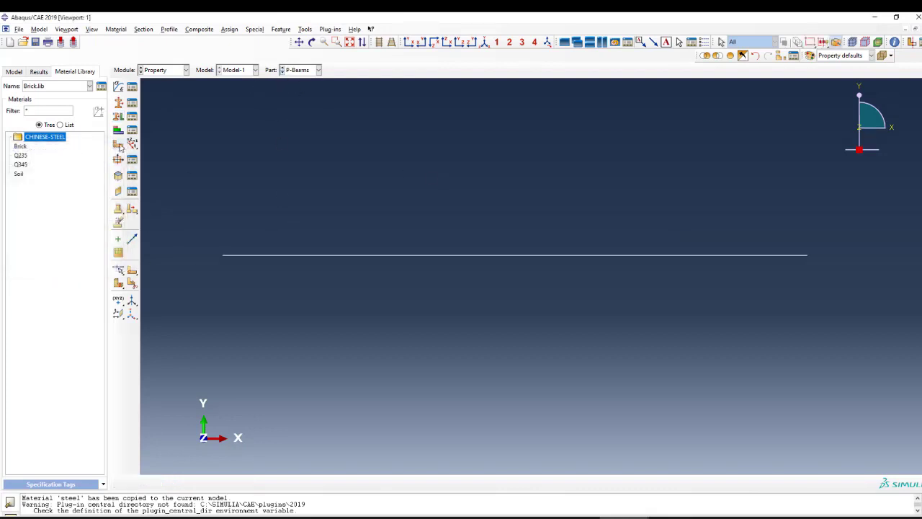
{"action": "left_click", "coordinate": [118, 116]}
{"action": "left_click_drag", "start_coordinate": [506, 201], "coordinate": [376, 308]}
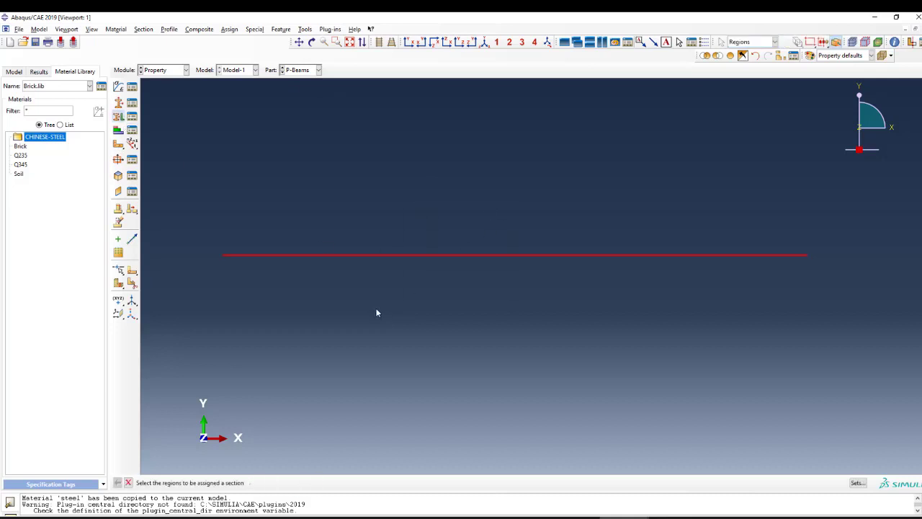
{"action": "middle_click", "coordinate": [375, 308]}
{"action": "left_click", "coordinate": [68, 202]}
{"action": "left_click", "coordinate": [51, 216]}
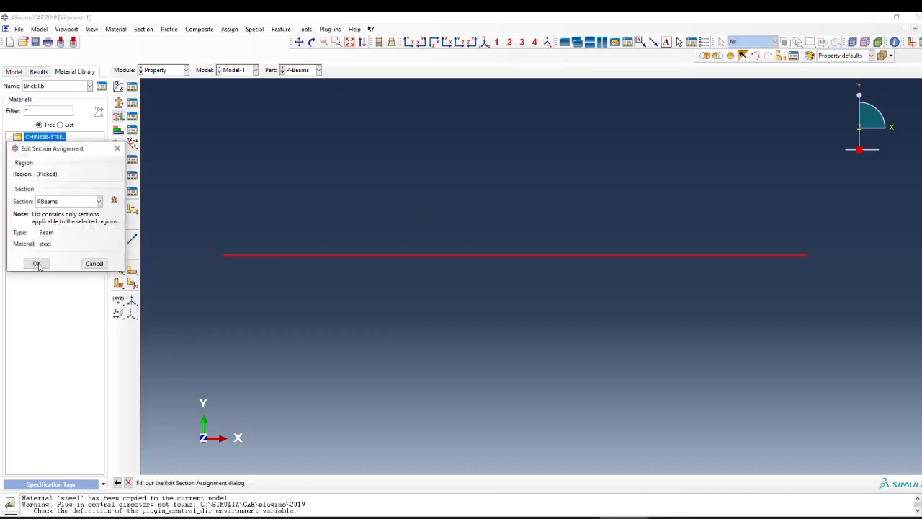
{"action": "left_click", "coordinate": [37, 262]}
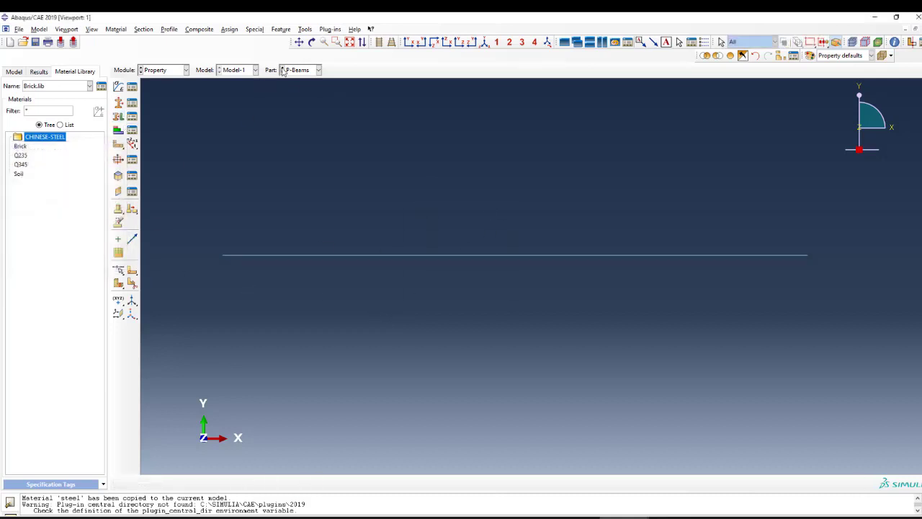
- Switch to the SBeam part and assign the Sbeams section to its entire wire
{"action": "scroll", "coordinate": [283, 70], "scroll_direction": "down", "scroll_amount": 1}
{"action": "scroll", "coordinate": [286, 81], "scroll_direction": "down", "scroll_amount": 1}
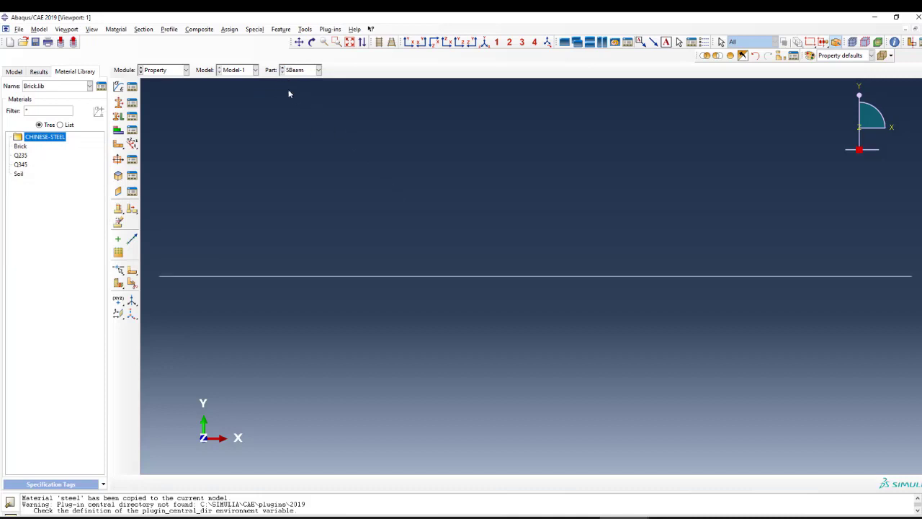
{"action": "left_click", "coordinate": [118, 117]}
{"action": "left_click_drag", "start_coordinate": [386, 201], "coordinate": [318, 313]}
{"action": "left_click", "coordinate": [306, 482]}
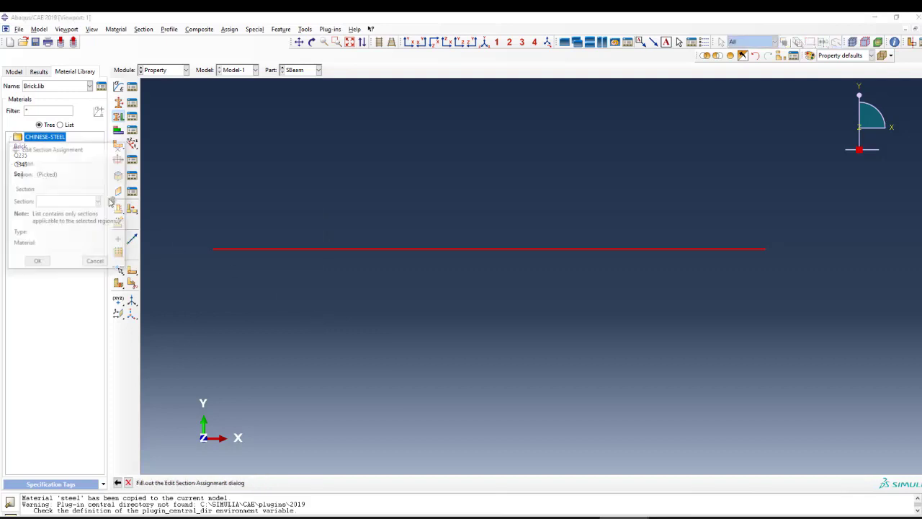
{"action": "left_click", "coordinate": [85, 202]}
{"action": "left_click", "coordinate": [66, 231]}
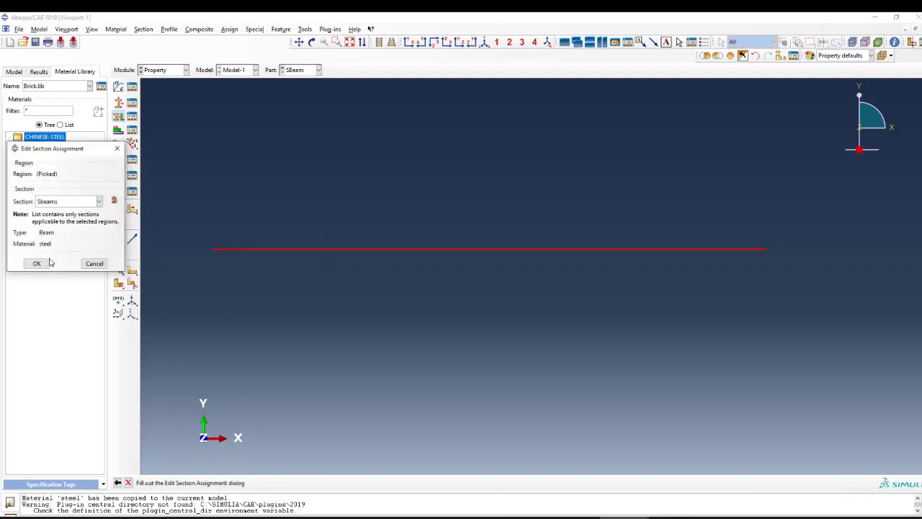
{"action": "left_click", "coordinate": [48, 263]}
- Open the Assembly module and create dependent, auto-offset instances of the Columns and P-Beams parts
{"action": "left_click", "coordinate": [165, 70]}
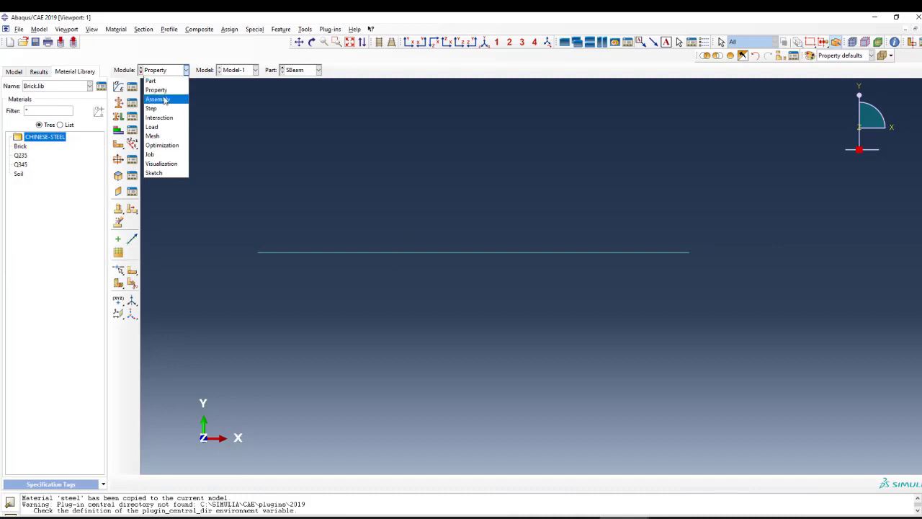
{"action": "left_click", "coordinate": [157, 99]}
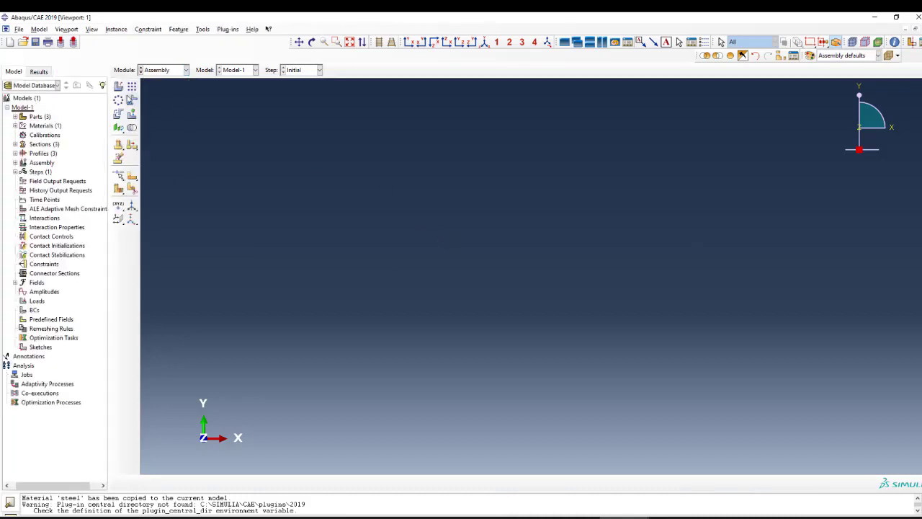
{"action": "left_click", "coordinate": [119, 86]}
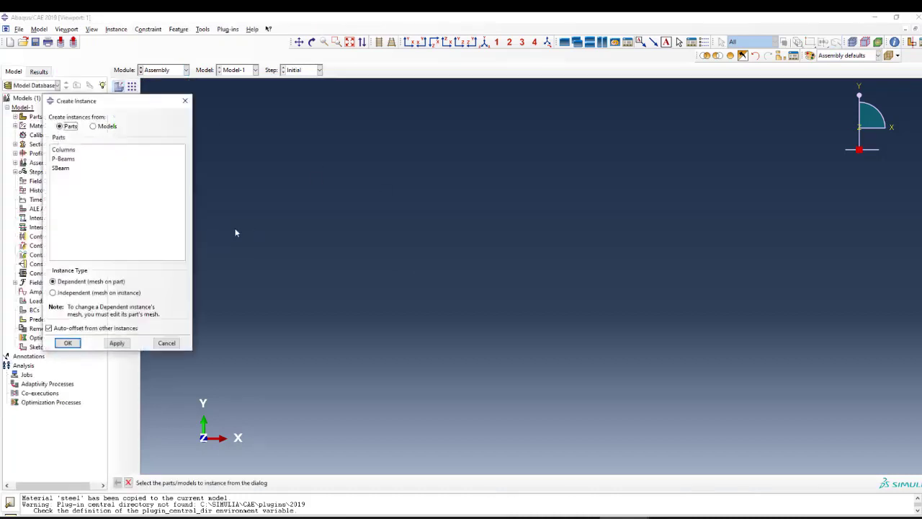
{"action": "left_click", "coordinate": [63, 150]}
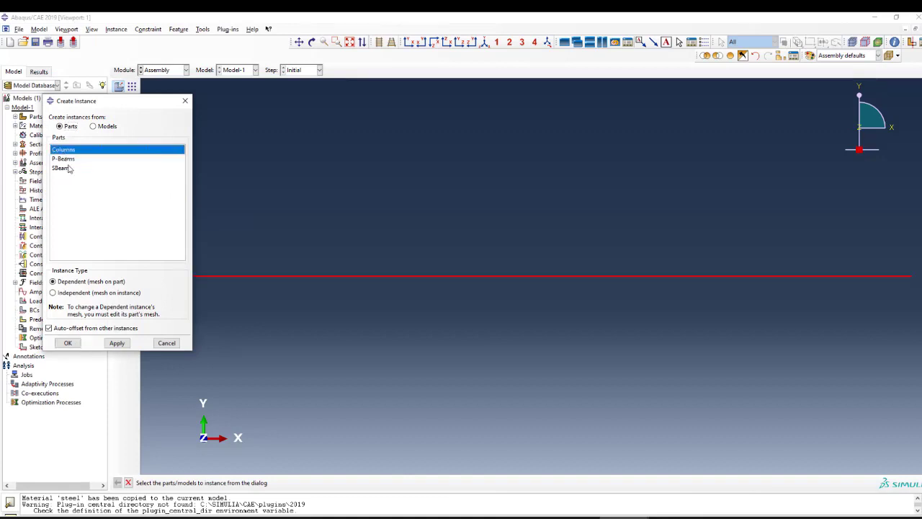
{"action": "left_click", "coordinate": [65, 159], "text": "shift"}
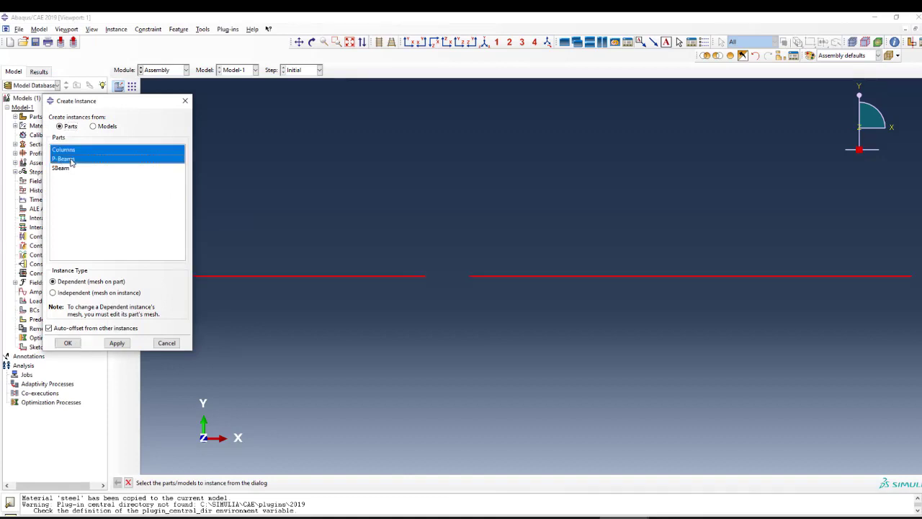
{"action": "left_click", "coordinate": [68, 343]}
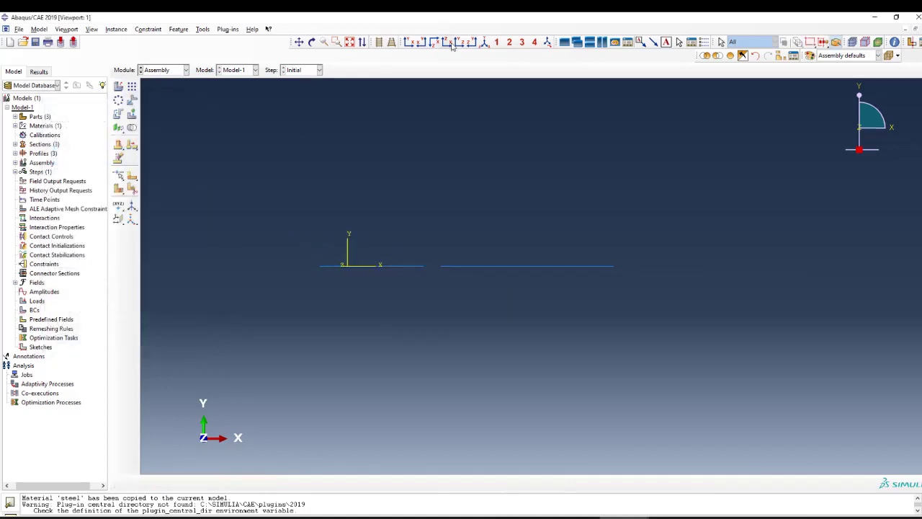
{"action": "left_click", "coordinate": [484, 42]}
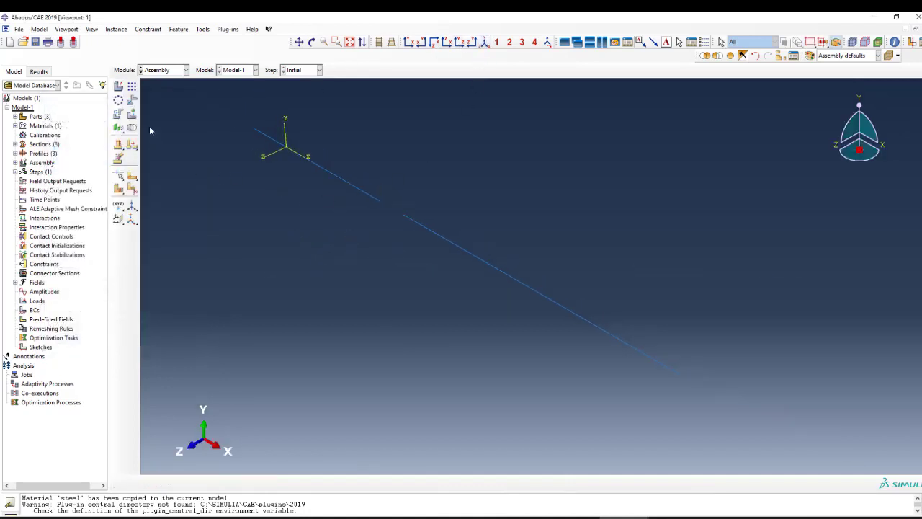
{"action": "left_click", "coordinate": [118, 114]}
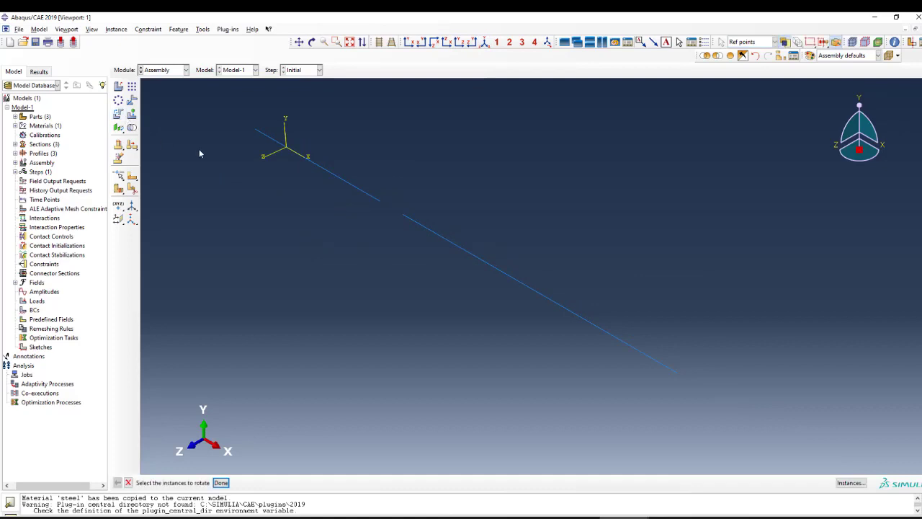
{"action": "left_click_drag", "start_coordinate": [367, 165], "coordinate": [309, 202]}
{"action": "middle_click", "coordinate": [308, 202]}
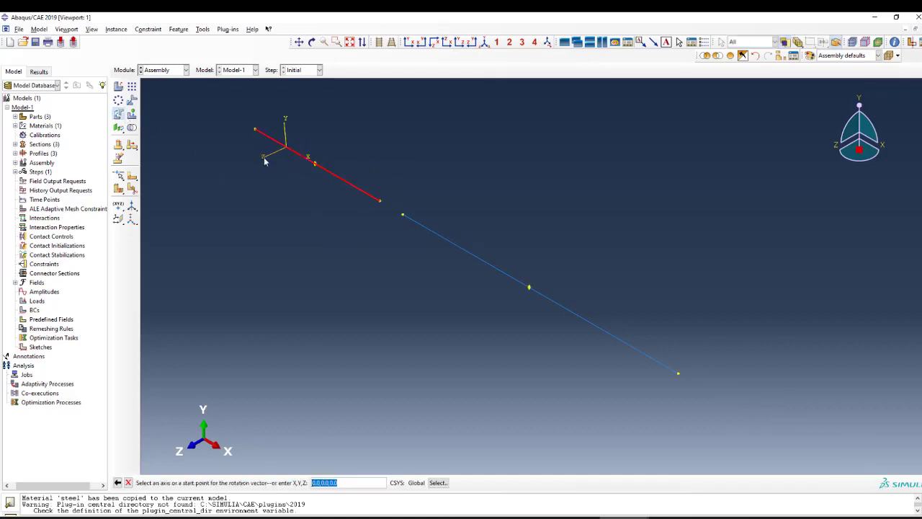
{"action": "scroll", "coordinate": [264, 162], "scroll_direction": "down", "scroll_amount": 1}
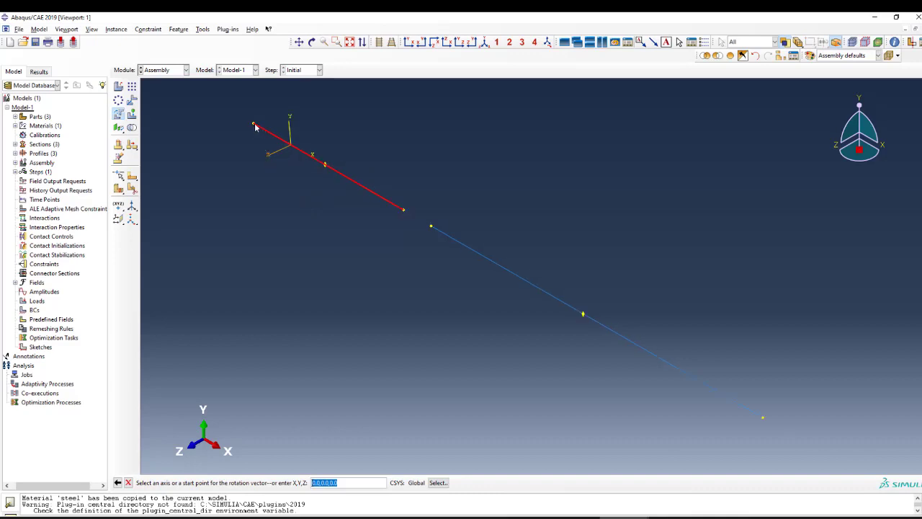
{"action": "left_click", "coordinate": [254, 125]}
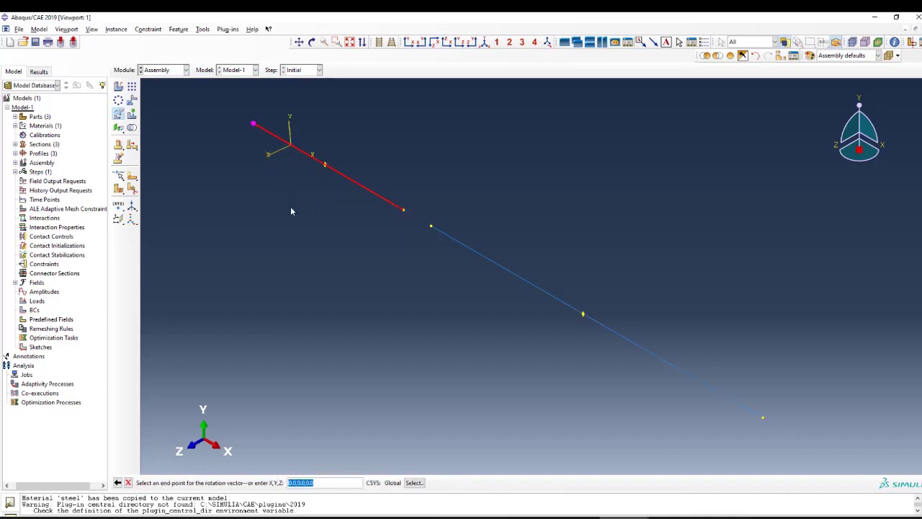
{"action": "key", "text": "Return"}
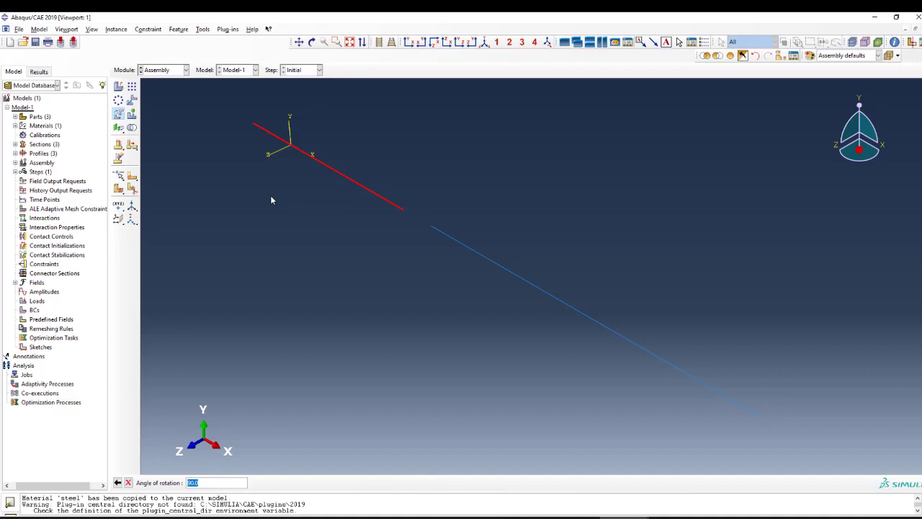
{"action": "key", "text": "Return"}
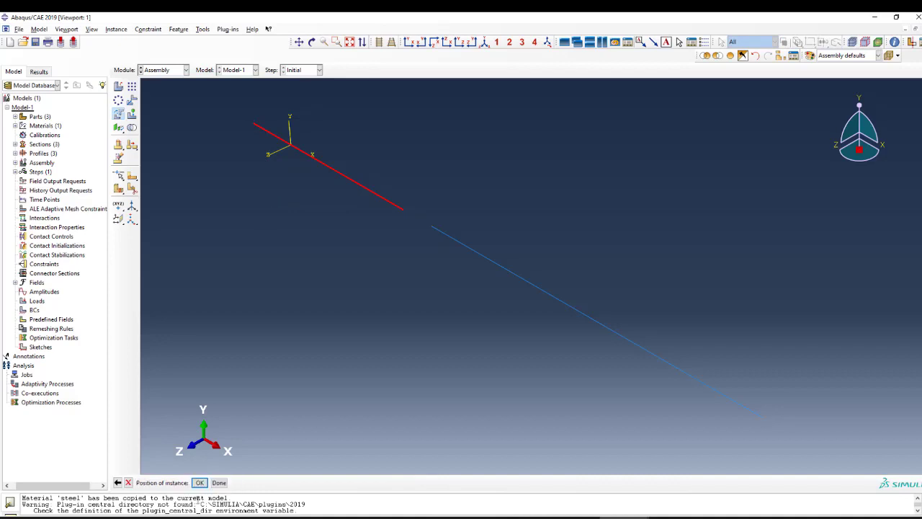
{"action": "left_click", "coordinate": [117, 482]}
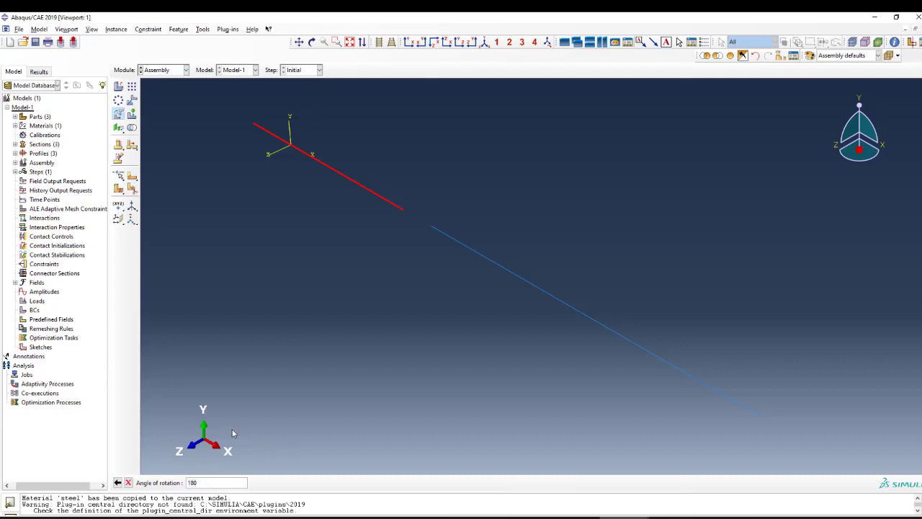
{"action": "key", "text": "Return"}
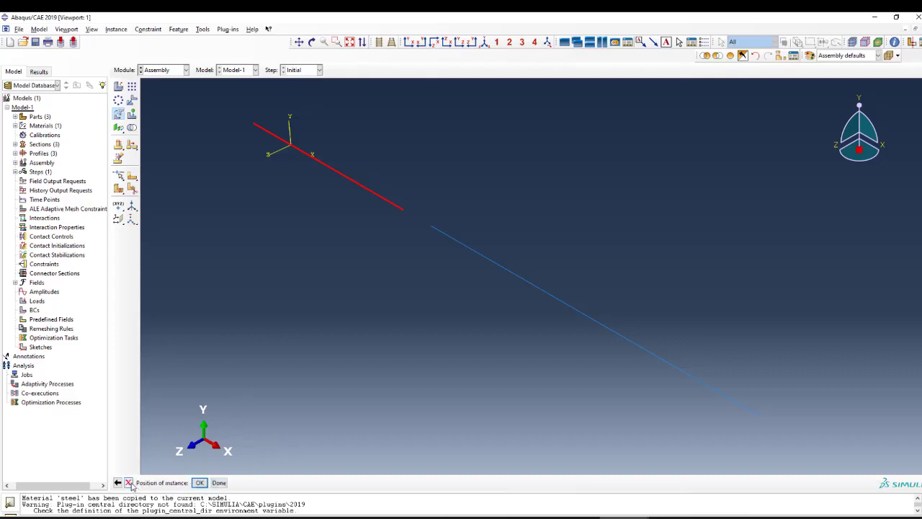
{"action": "left_click", "coordinate": [199, 482]}
- Rotate the column instance 90 degrees about the global Z axis to stand it upright
{"action": "left_click", "coordinate": [118, 114]}
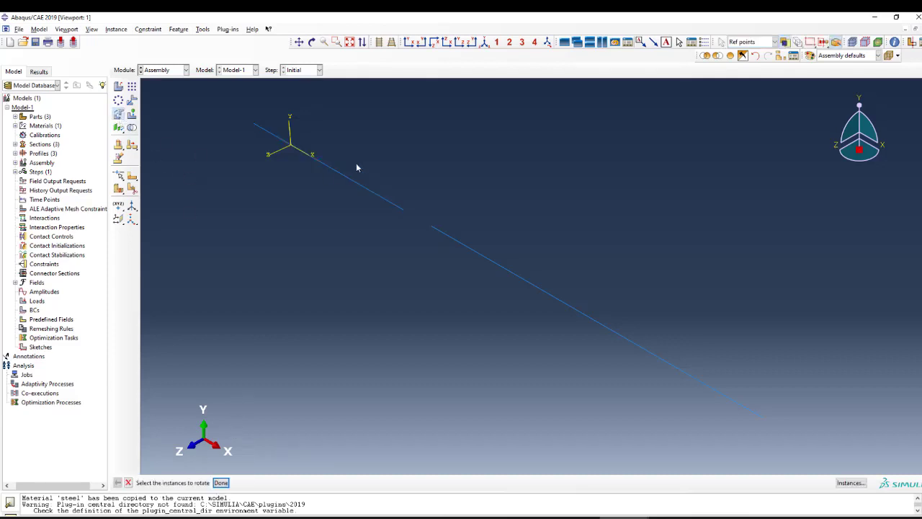
{"action": "left_click", "coordinate": [310, 152]}
{"action": "middle_click", "coordinate": [313, 200]}
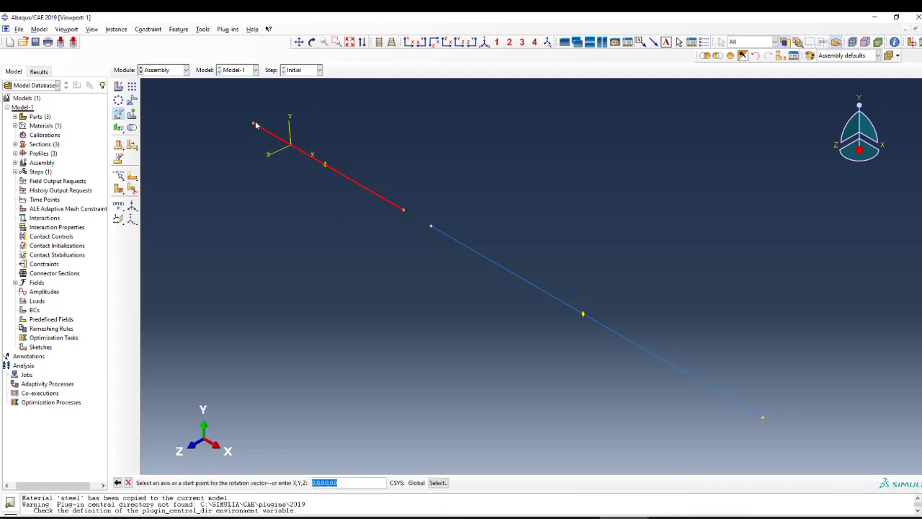
{"action": "scroll", "coordinate": [270, 156], "scroll_direction": "up", "scroll_amount": 4}
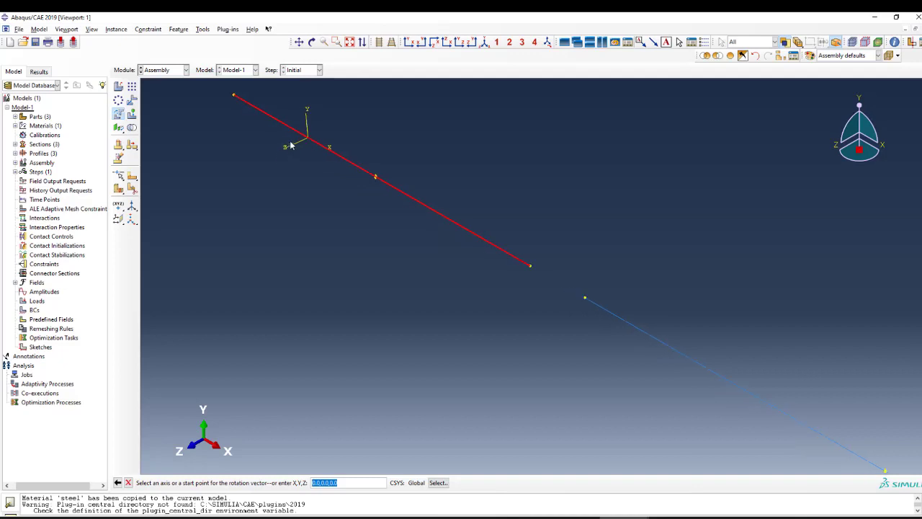
{"action": "left_click", "coordinate": [293, 146]}
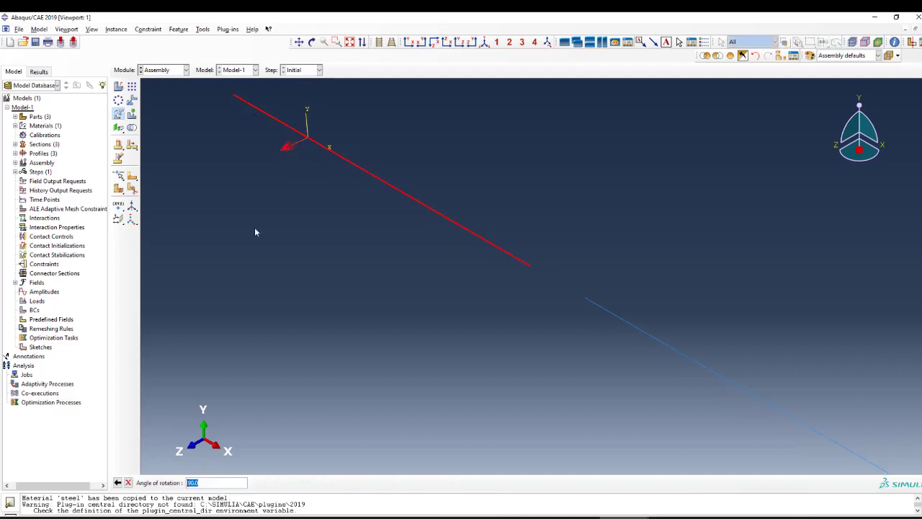
{"action": "scroll", "coordinate": [287, 201], "scroll_direction": "down", "scroll_amount": 2}
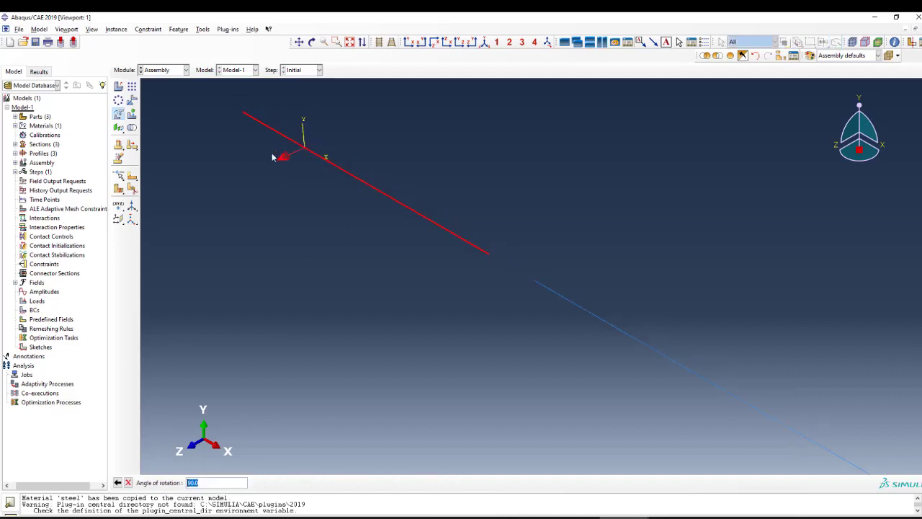
{"action": "middle_click", "coordinate": [273, 158]}
{"action": "middle_click", "coordinate": [282, 189]}
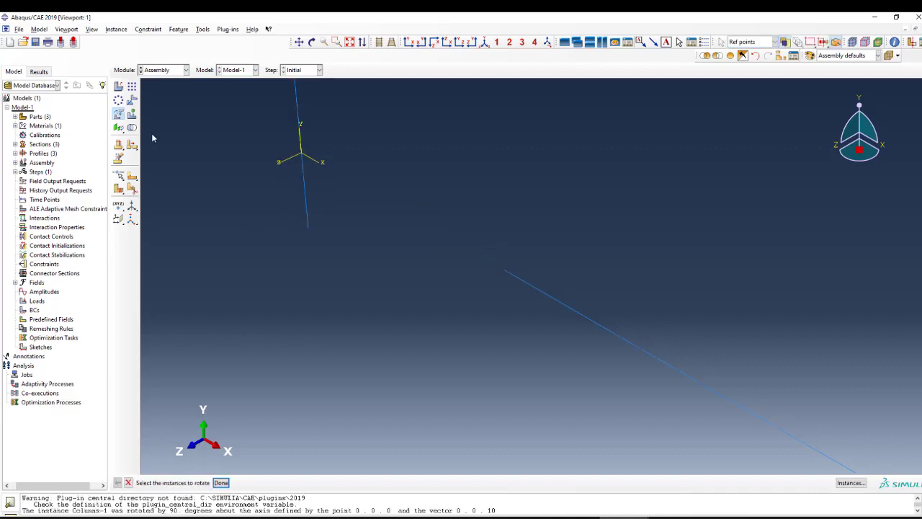
- Translate the upright column instance so its lower end sits at the global origin
{"action": "scroll", "coordinate": [285, 213], "scroll_direction": "down", "scroll_amount": 4}
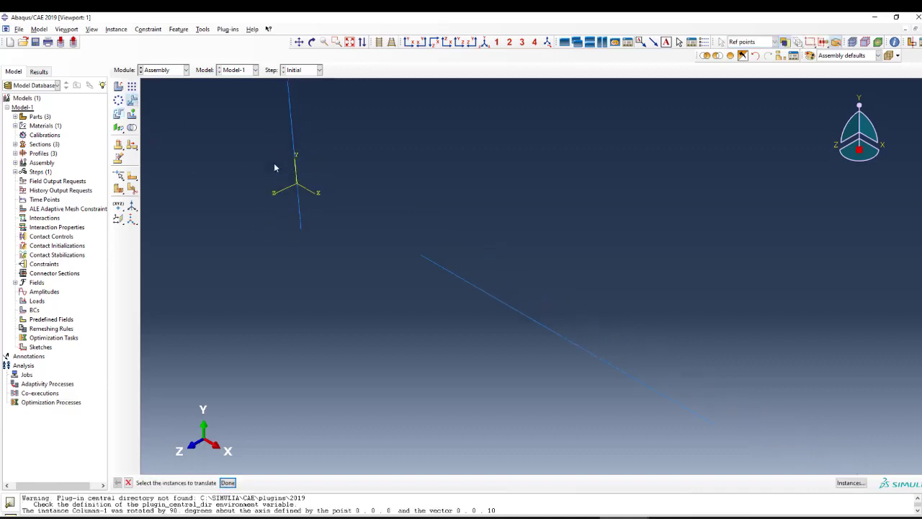
{"action": "left_click", "coordinate": [291, 211]}
{"action": "middle_click", "coordinate": [295, 214]}
{"action": "left_click", "coordinate": [294, 213]}
{"action": "left_click", "coordinate": [292, 211]}
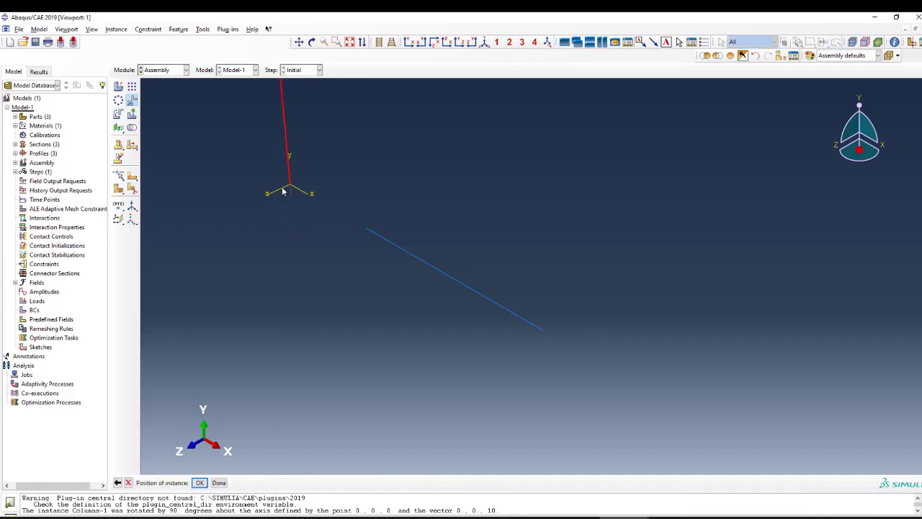
{"action": "scroll", "coordinate": [330, 264], "scroll_direction": "down", "scroll_amount": 3}
{"action": "middle_click", "coordinate": [287, 275]}
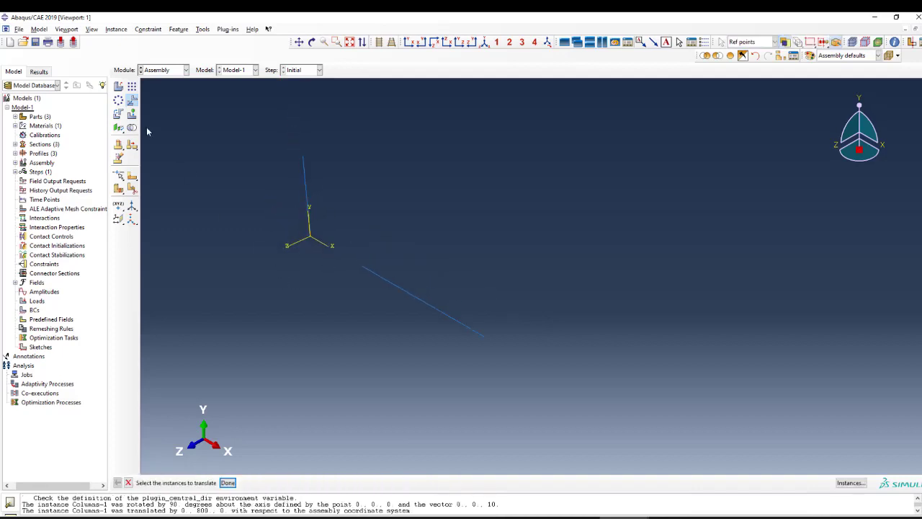
- Translate the P-Beams instance so its near end meets the top of the column
{"action": "left_click", "coordinate": [419, 299]}
{"action": "middle_click", "coordinate": [374, 326]}
{"action": "left_click", "coordinate": [363, 268]}
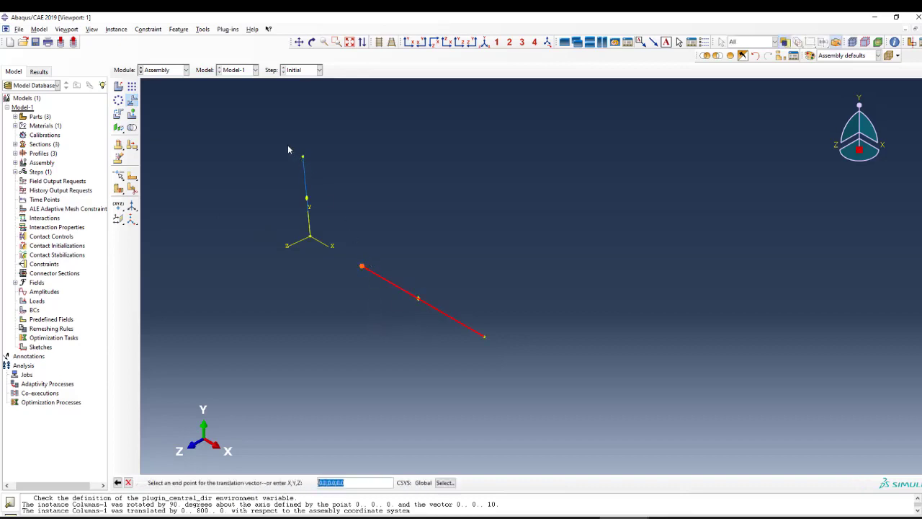
{"action": "left_click", "coordinate": [303, 157]}
{"action": "middle_click", "coordinate": [229, 210]}
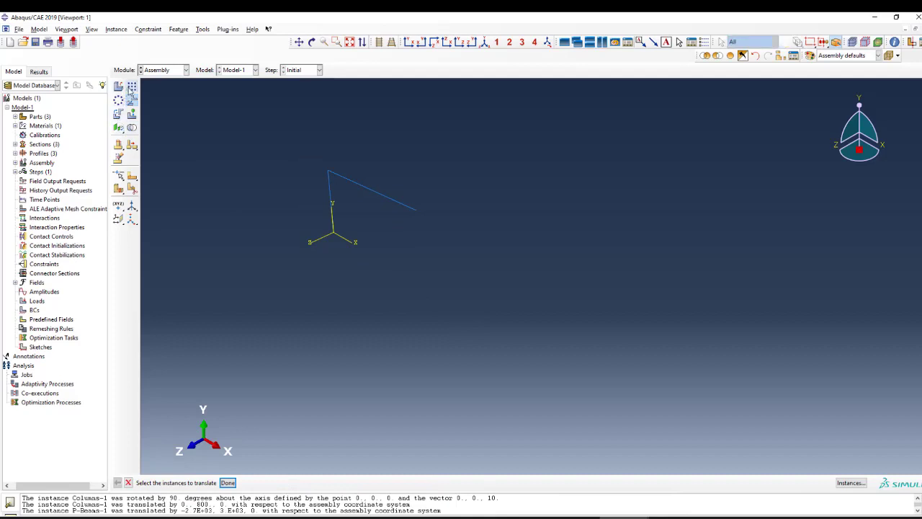
- Set up a linear pattern of the column and beam instances with direction 1 along the X axis and direction 2 along the Z axis
{"action": "left_click", "coordinate": [133, 87]}
{"action": "left_click_drag", "start_coordinate": [432, 142], "coordinate": [292, 195]}
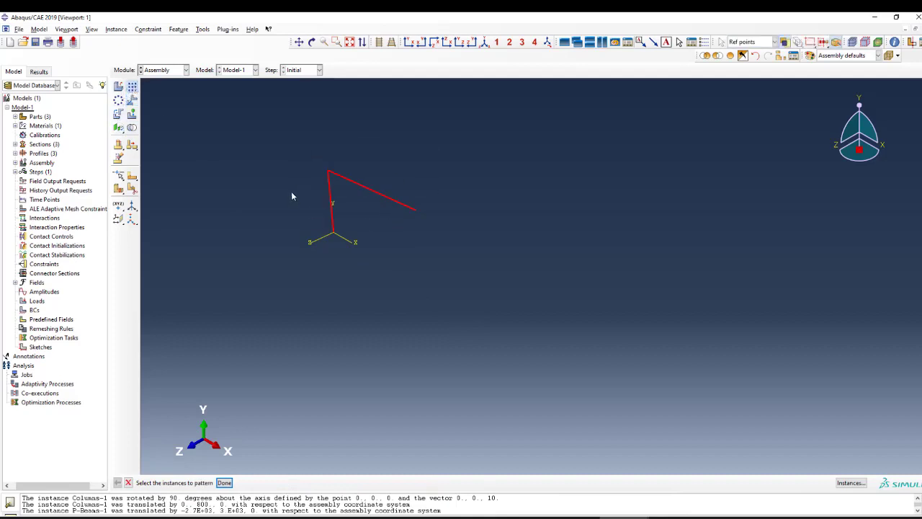
{"action": "middle_click", "coordinate": [274, 189]}
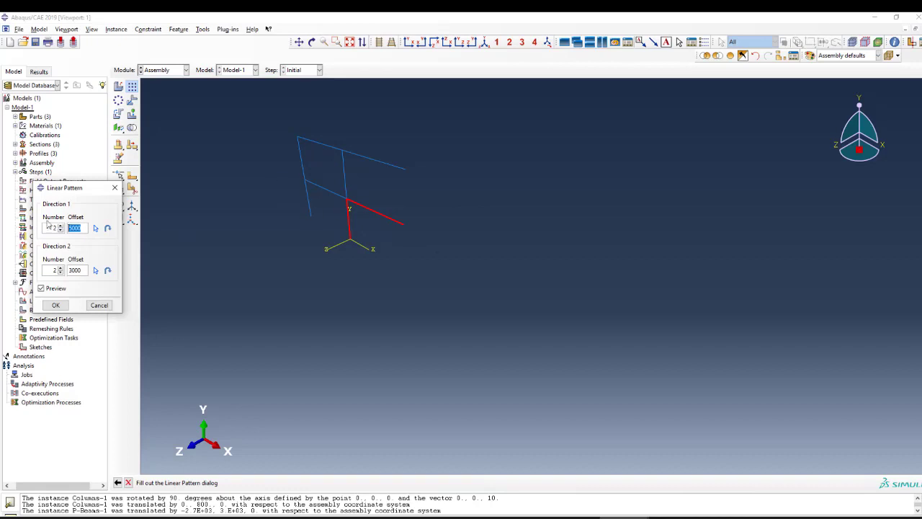
{"action": "left_click", "coordinate": [97, 229]}
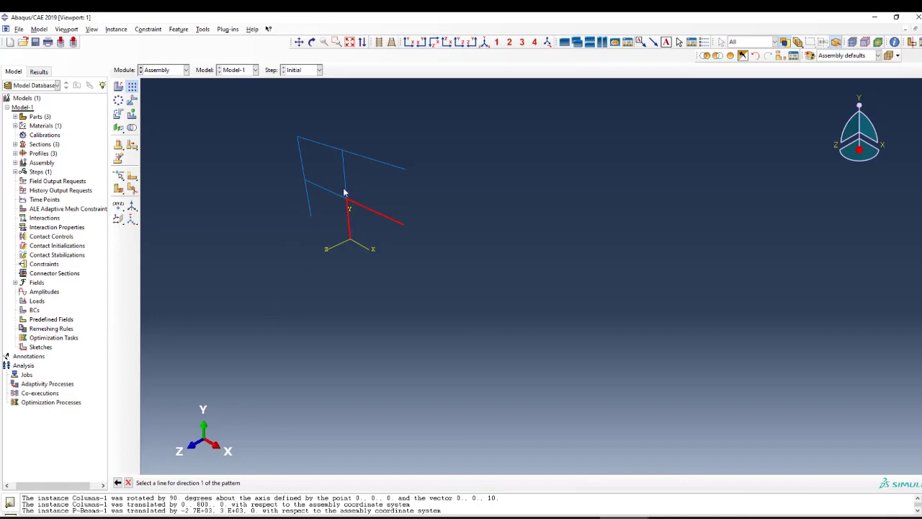
{"action": "left_click", "coordinate": [321, 249]}
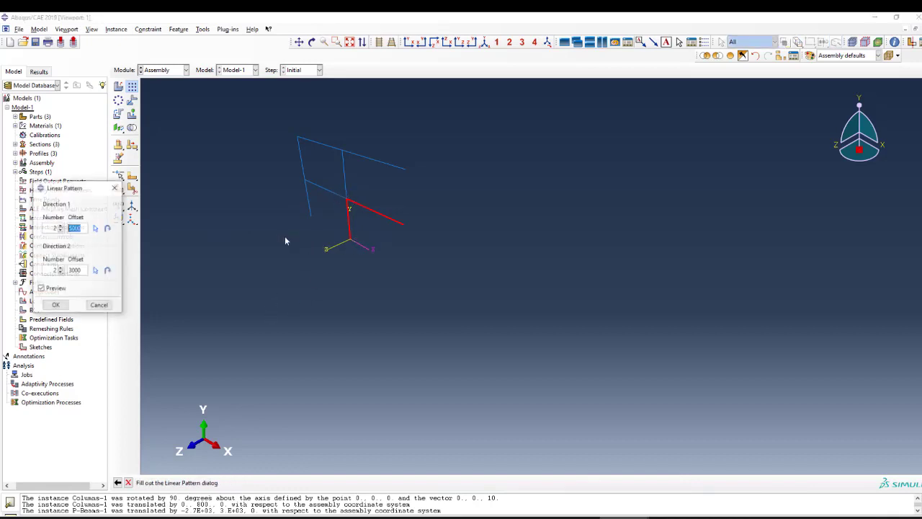
{"action": "double_click", "coordinate": [75, 270]}
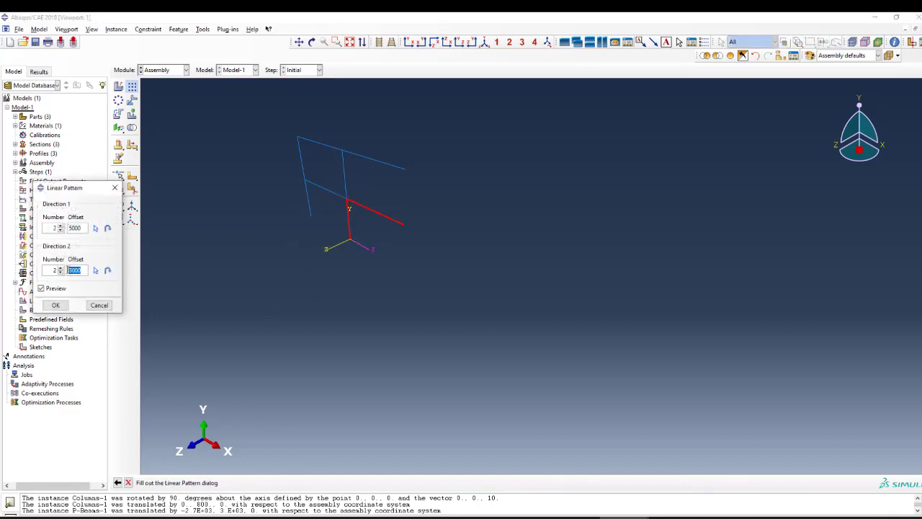
{"action": "left_click", "coordinate": [95, 270]}
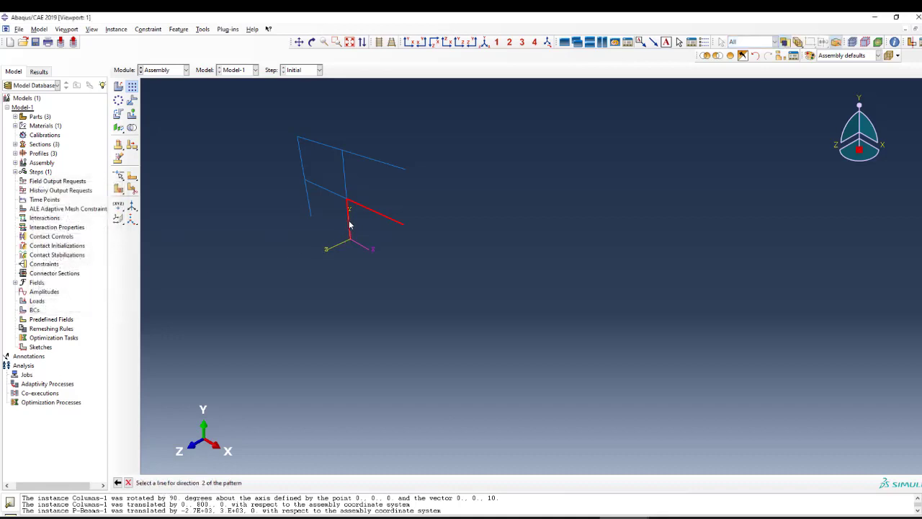
{"action": "left_click", "coordinate": [330, 248]}
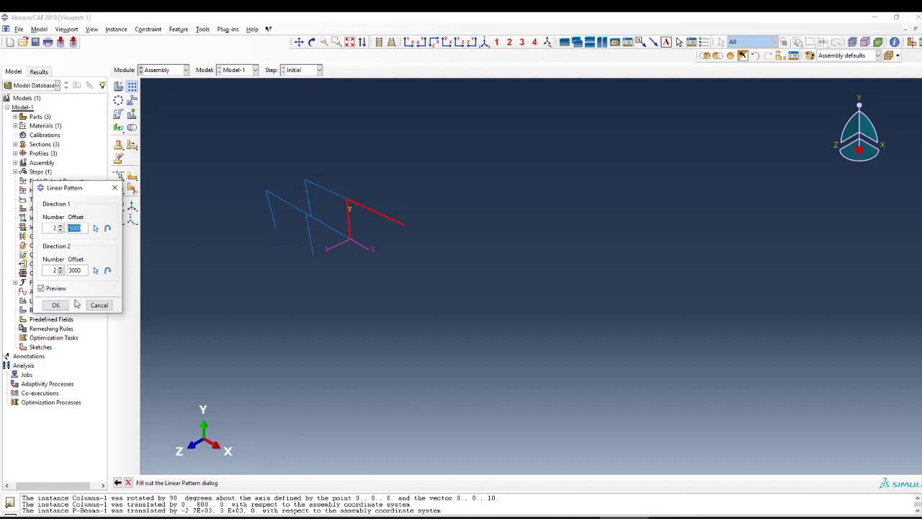
- Create the pattern with 3 instances in flipped direction 1 and 4 in direction 2, using 5000 offsets in both
{"action": "left_click", "coordinate": [60, 271]}
{"action": "left_click", "coordinate": [60, 270]}
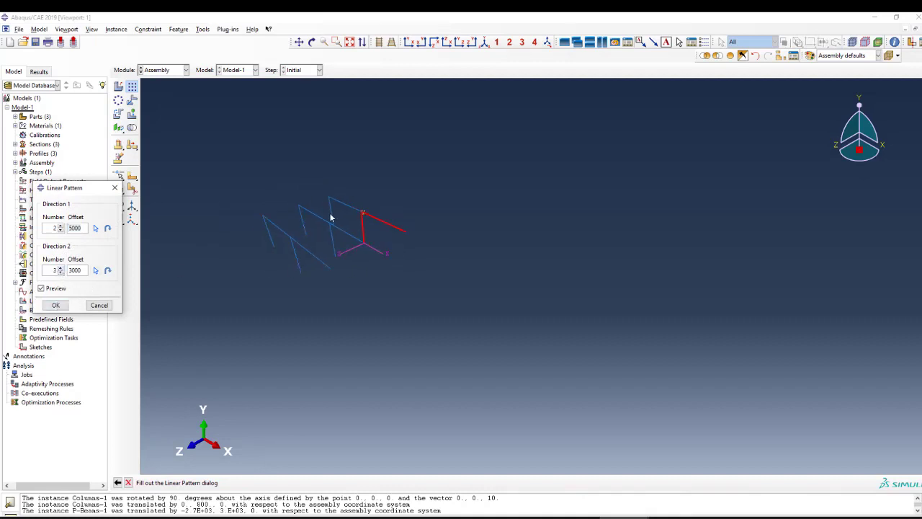
{"action": "left_click", "coordinate": [60, 268]}
{"action": "left_click_drag", "start_coordinate": [87, 271], "coordinate": [67, 274]}
{"action": "type", "text": "500"}
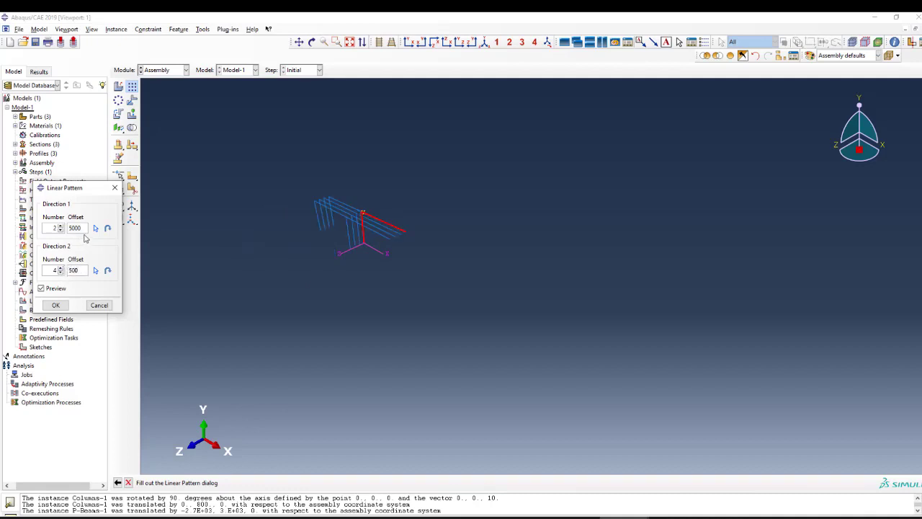
{"action": "type", "text": "0"}
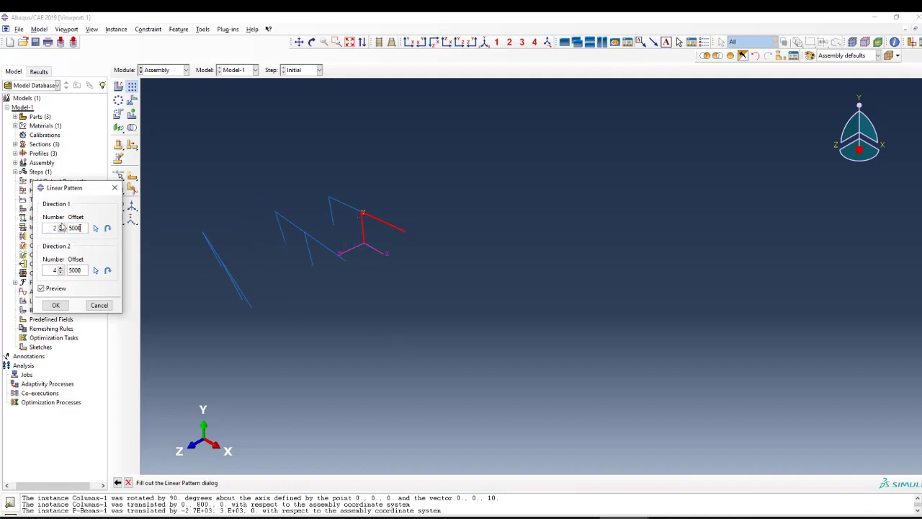
{"action": "left_click", "coordinate": [61, 226]}
{"action": "left_click", "coordinate": [108, 228]}
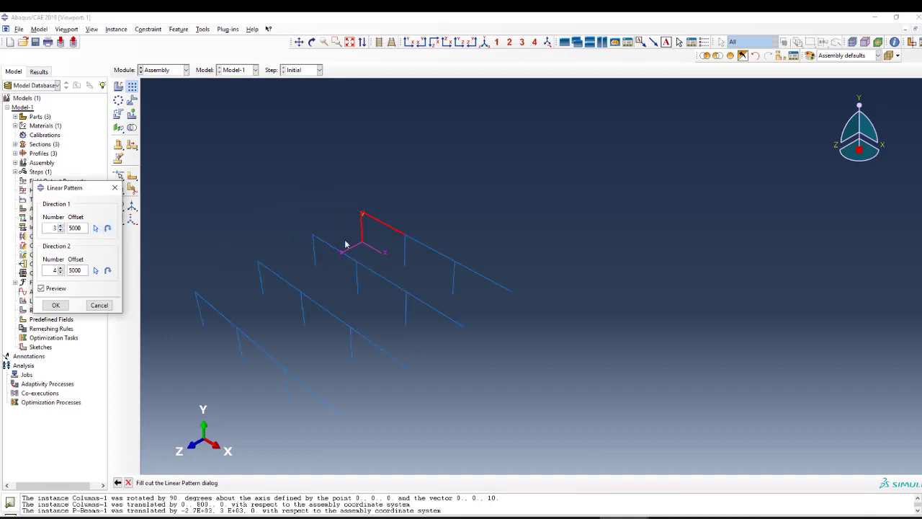
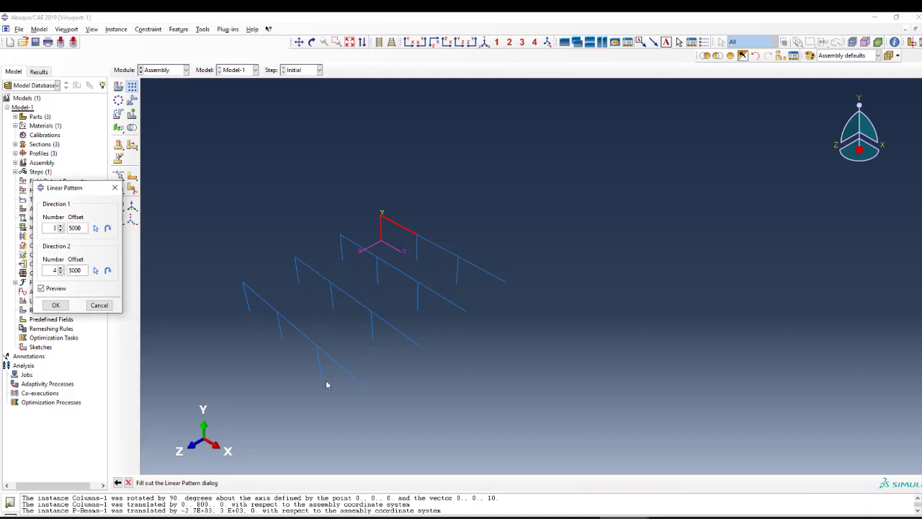
{"action": "left_click", "coordinate": [56, 304]}
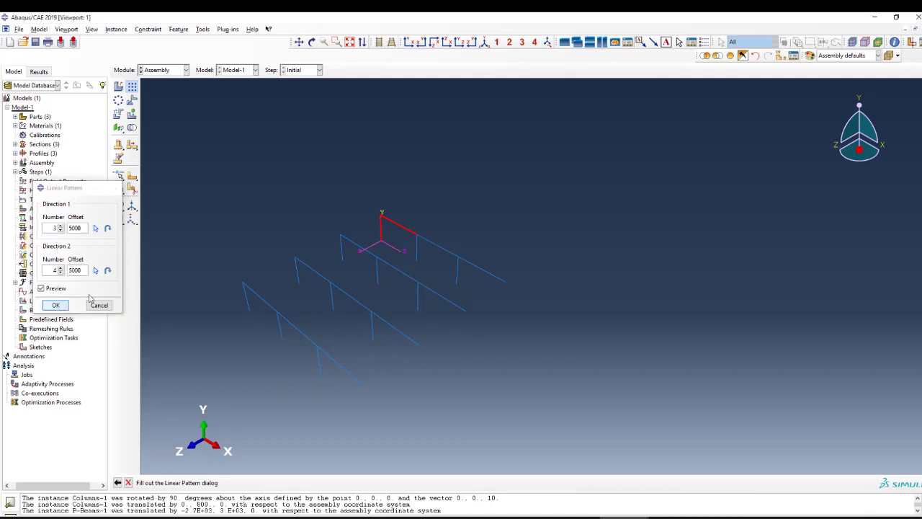
- Start a linear pattern of the four outer column instances lined up along the Z axis at the origin edge
{"action": "left_click", "coordinate": [132, 87]}
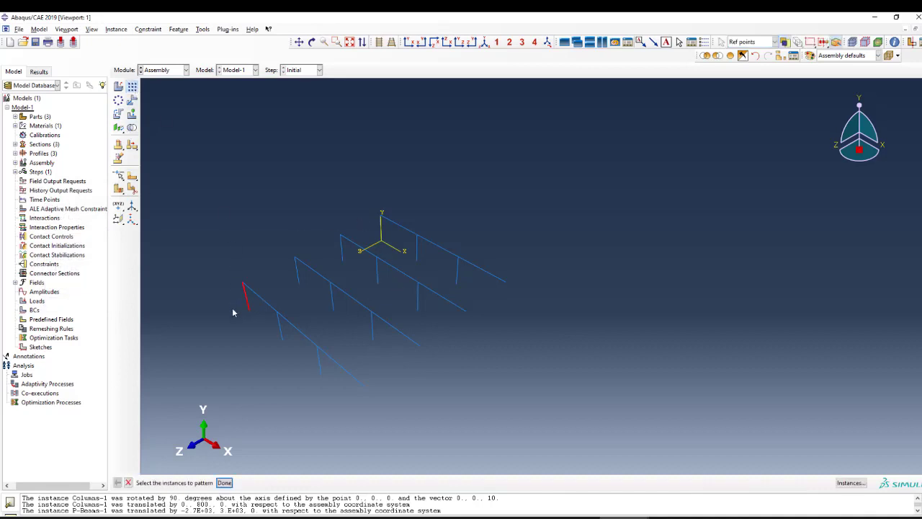
{"action": "left_click", "coordinate": [343, 249], "text": "shift"}
{"action": "left_click", "coordinate": [381, 229], "text": "shift"}
{"action": "middle_click", "coordinate": [284, 204]}
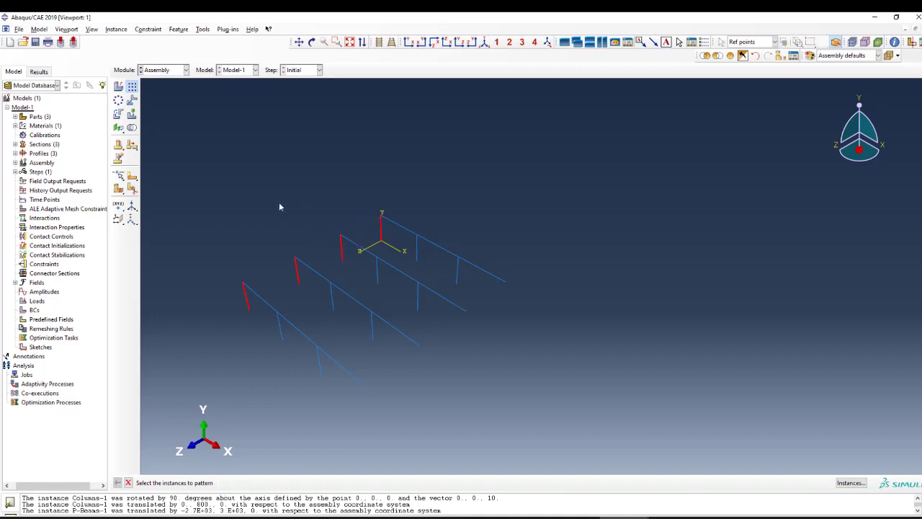
{"action": "left_click", "coordinate": [465, 281]}
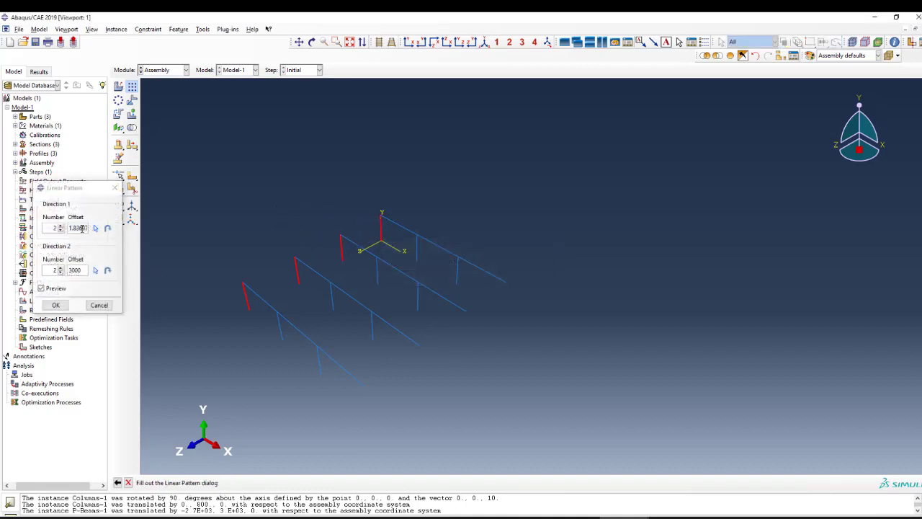
- Try to reduce direction 1 to one instance and define direction 2 along a picked line for the column pattern
{"action": "left_click", "coordinate": [61, 230]}
{"action": "left_click", "coordinate": [91, 262]}
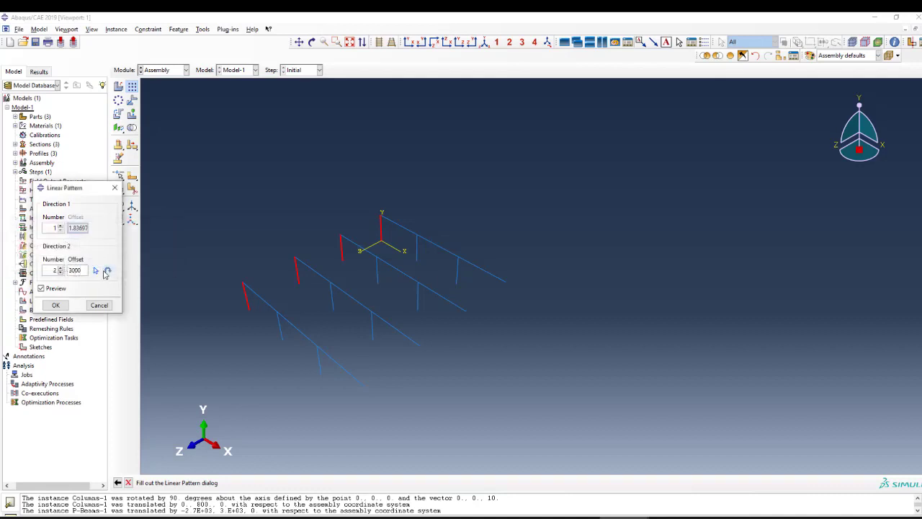
{"action": "left_click", "coordinate": [107, 271]}
{"action": "left_click", "coordinate": [89, 264]}
{"action": "left_click", "coordinate": [107, 270]}
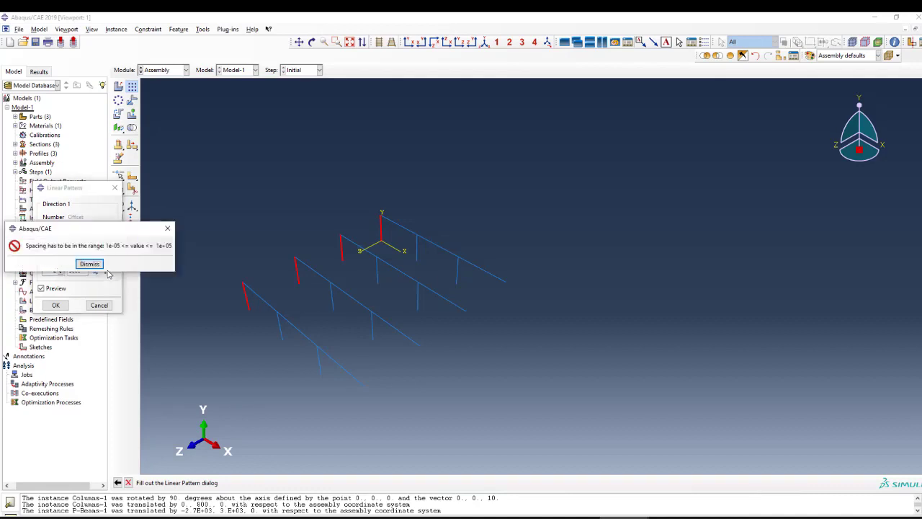
{"action": "left_click", "coordinate": [89, 264]}
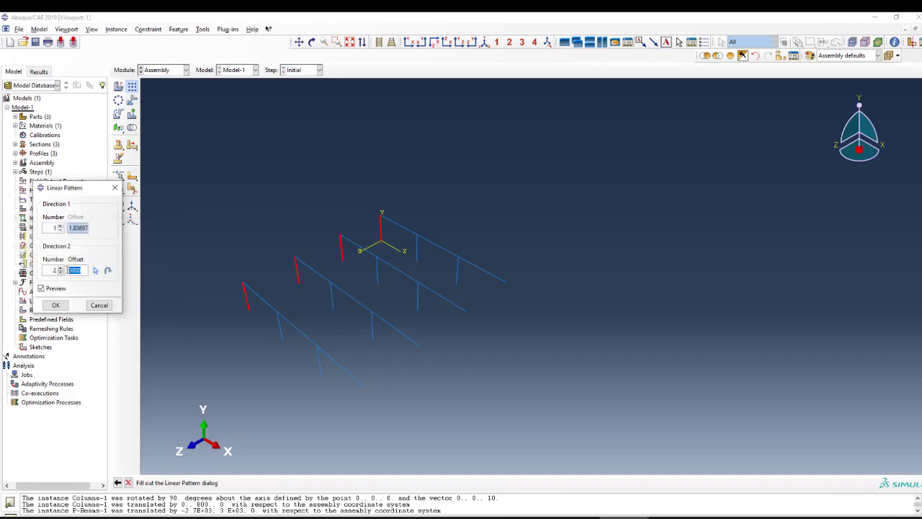
{"action": "left_click", "coordinate": [95, 270]}
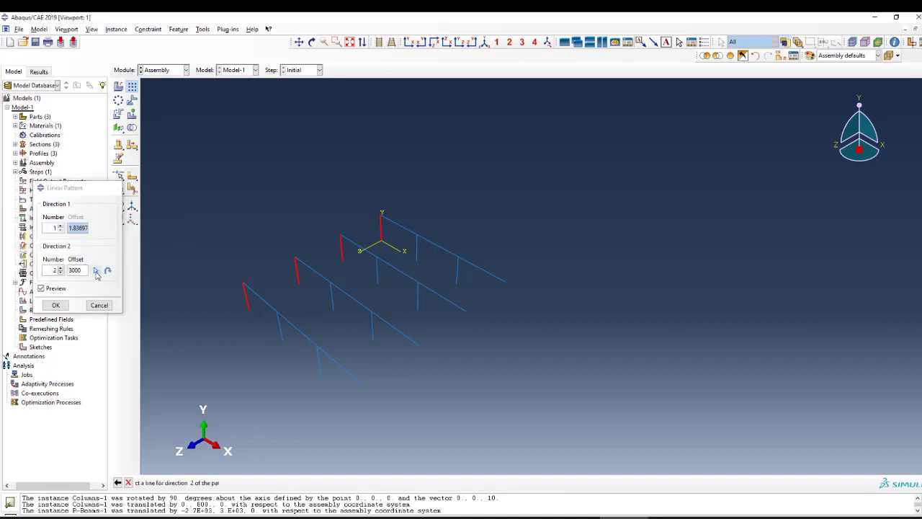
{"action": "left_click", "coordinate": [247, 304]}
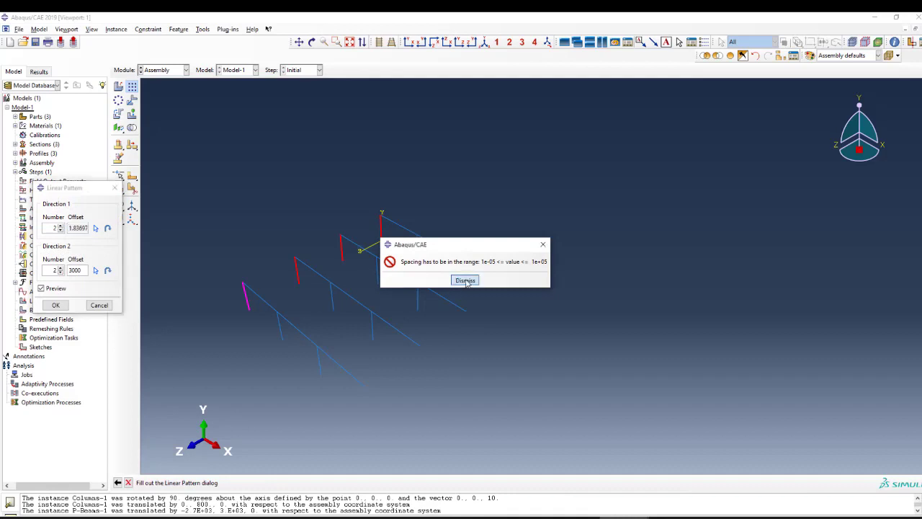
{"action": "left_click", "coordinate": [463, 278]}
{"action": "left_click", "coordinate": [95, 270]}
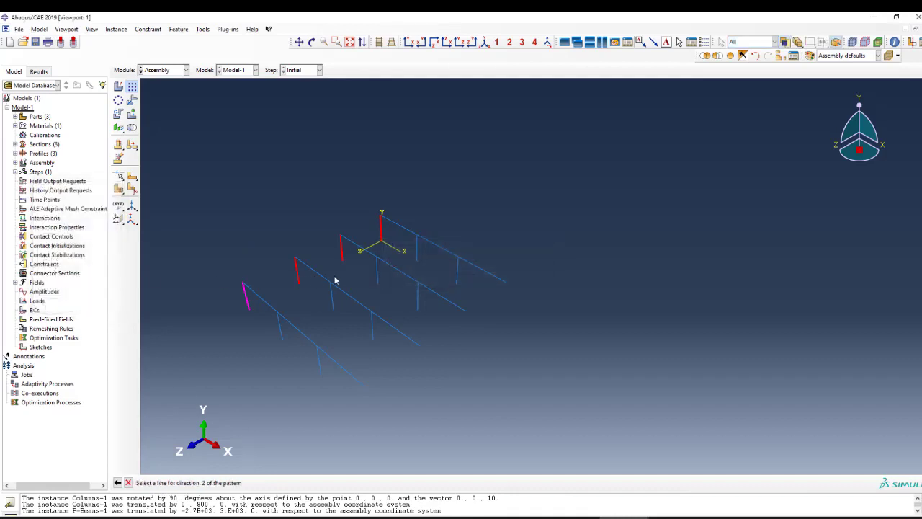
{"action": "left_click", "coordinate": [382, 242]}
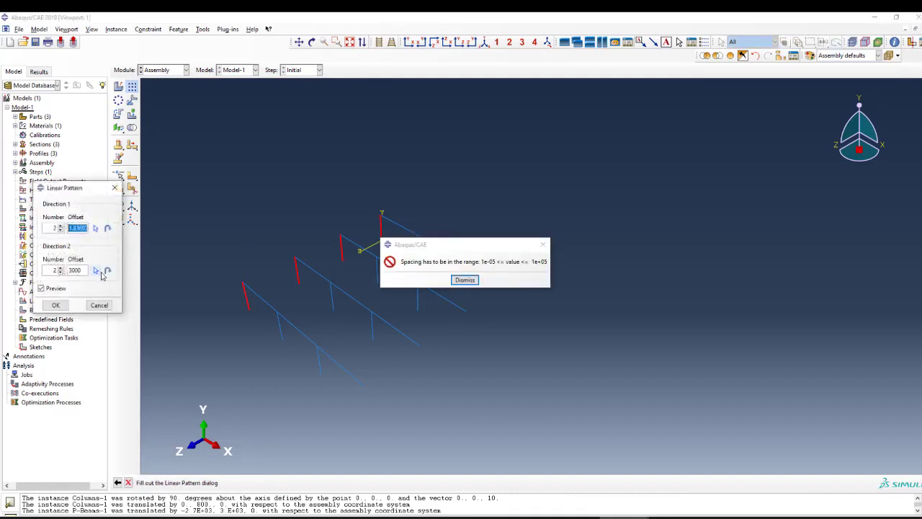
{"action": "left_click", "coordinate": [465, 279]}
- Create the column pattern with 2 instances at a 3000 offset in direction 1 and 1 instance in direction 2
{"action": "left_click", "coordinate": [85, 227]}
{"action": "double_click", "coordinate": [85, 227]}
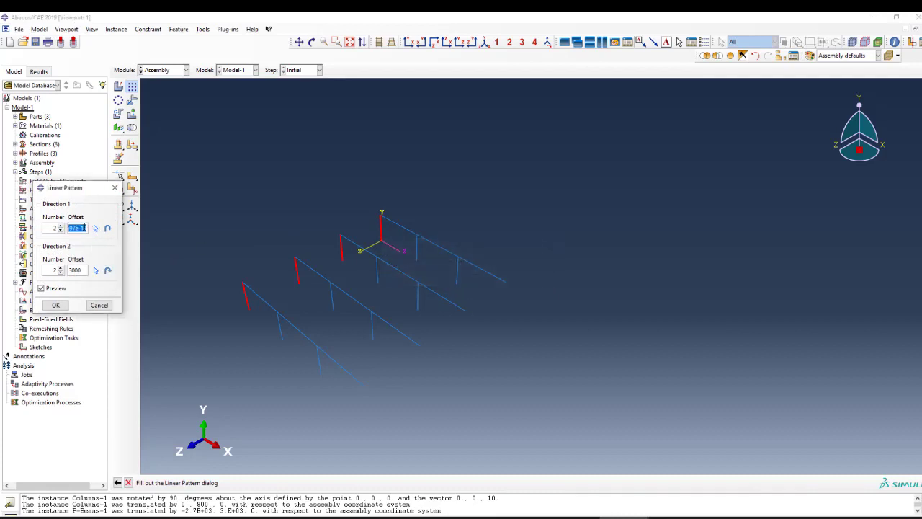
{"action": "type", "text": "3000"}
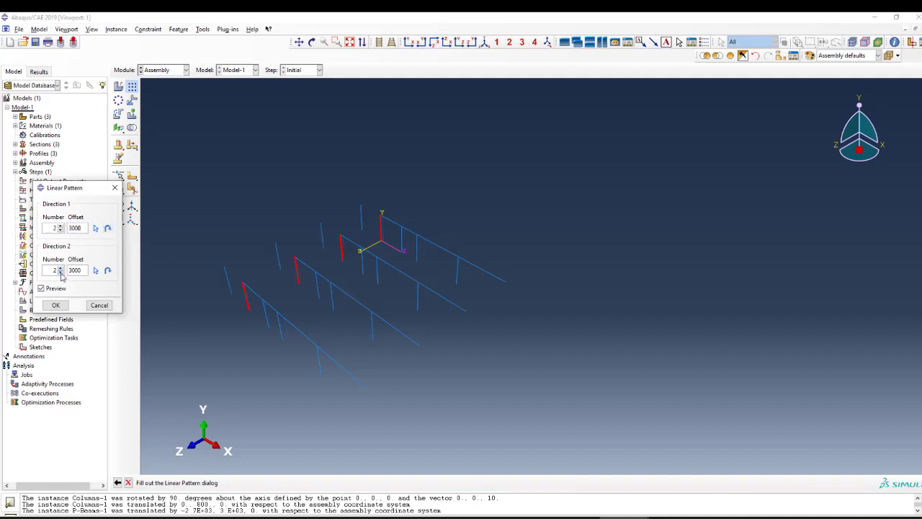
{"action": "left_click", "coordinate": [60, 273]}
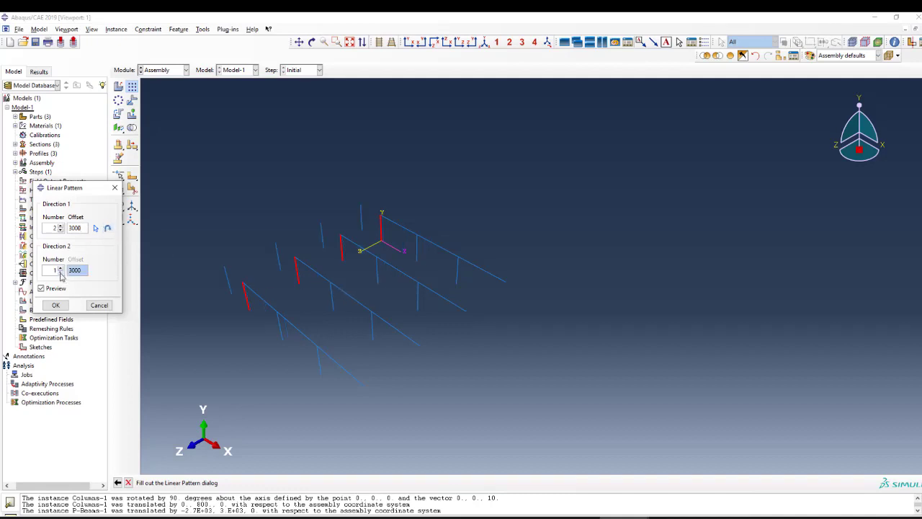
{"action": "left_click", "coordinate": [56, 305]}
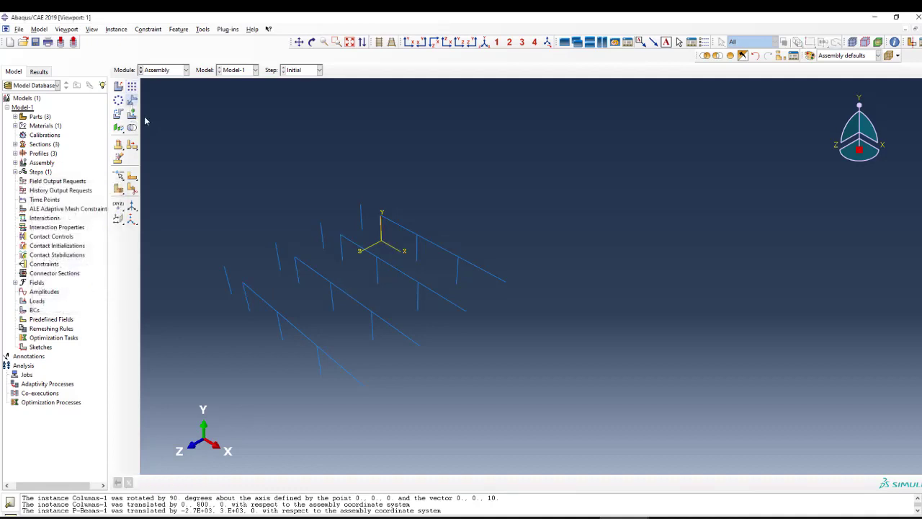
- Translate the four new columns so their tops meet the free beam ends on the far X side
{"action": "left_click", "coordinate": [132, 100]}
{"action": "left_click_drag", "start_coordinate": [371, 191], "coordinate": [290, 232]}
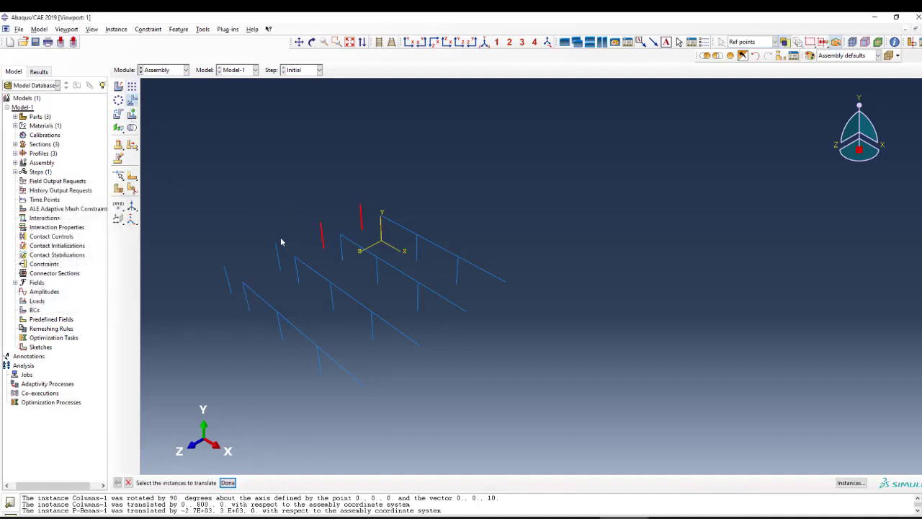
{"action": "left_click", "coordinate": [228, 272], "text": "shift"}
{"action": "middle_click", "coordinate": [224, 309]}
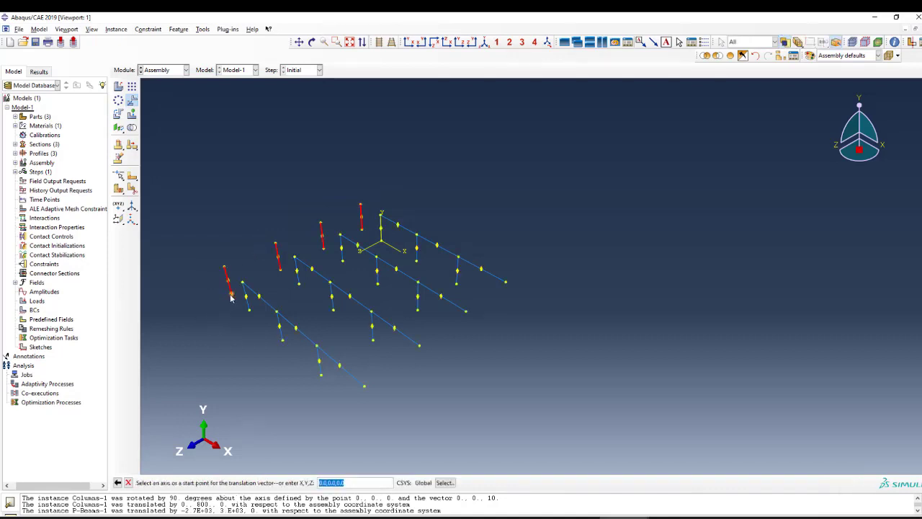
{"action": "left_click", "coordinate": [224, 267]}
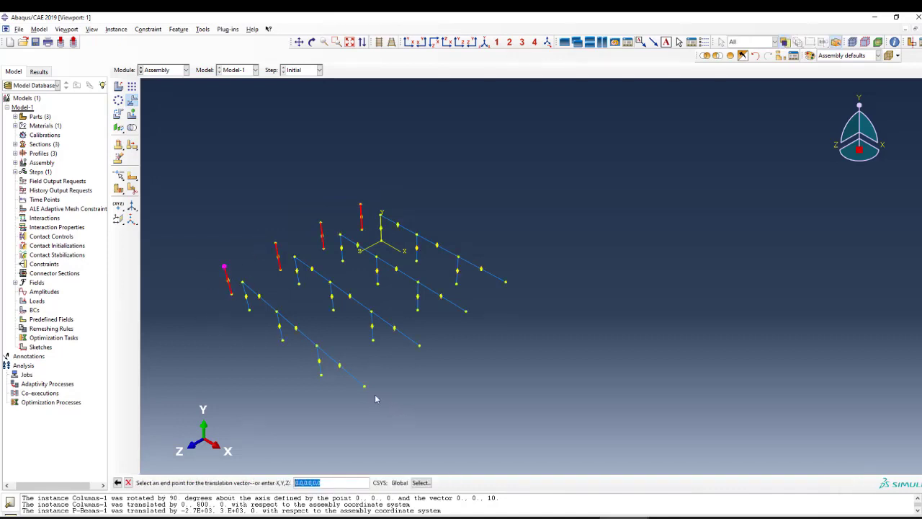
{"action": "left_click", "coordinate": [364, 388]}
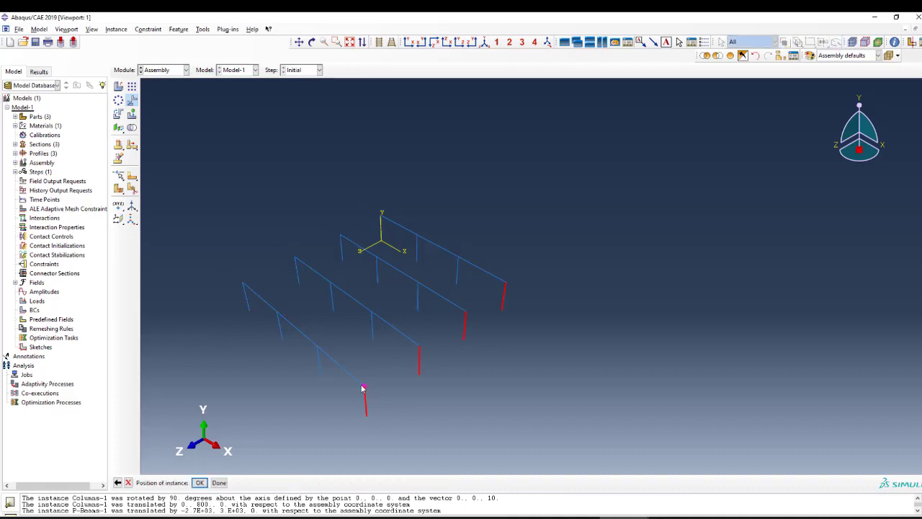
{"action": "middle_click", "coordinate": [226, 319]}
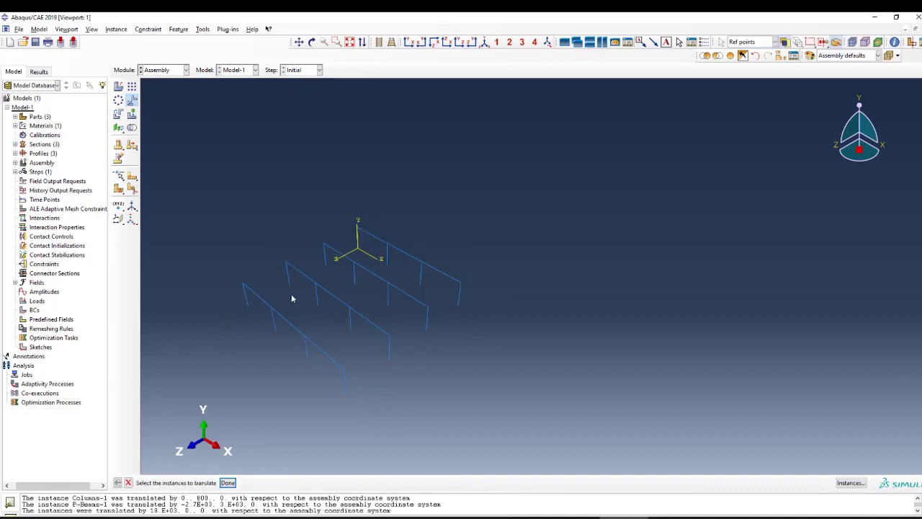
- Add a dependent instance of the P-Beams part with auto-offset from the other instances
{"action": "scroll", "coordinate": [262, 288], "scroll_direction": "down", "scroll_amount": 1}
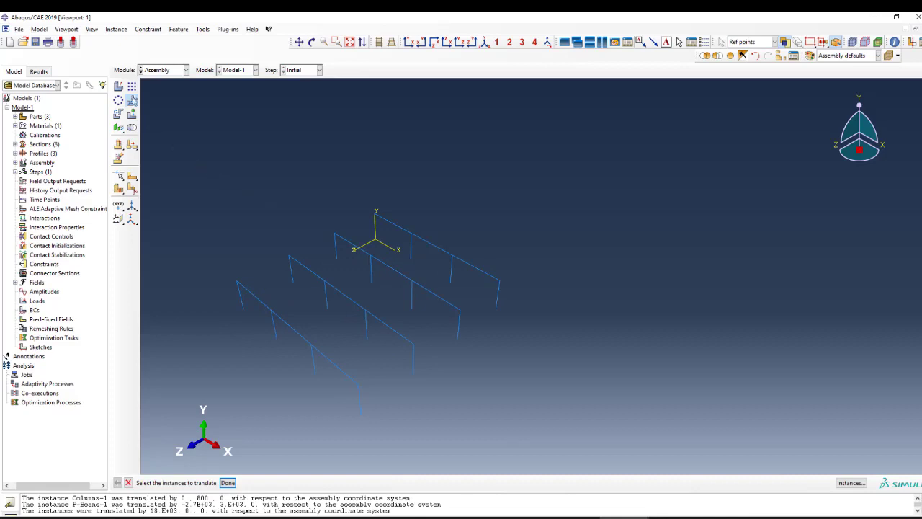
{"action": "left_click", "coordinate": [120, 87]}
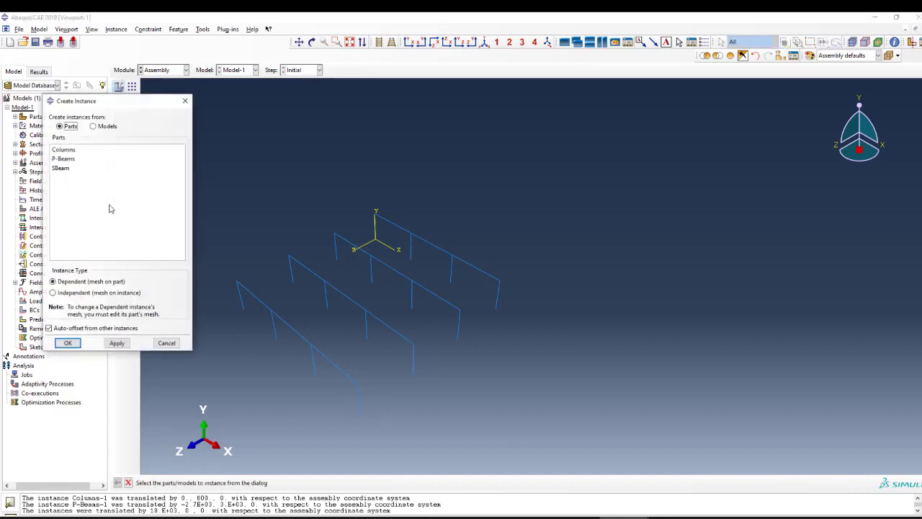
{"action": "left_click", "coordinate": [62, 166]}
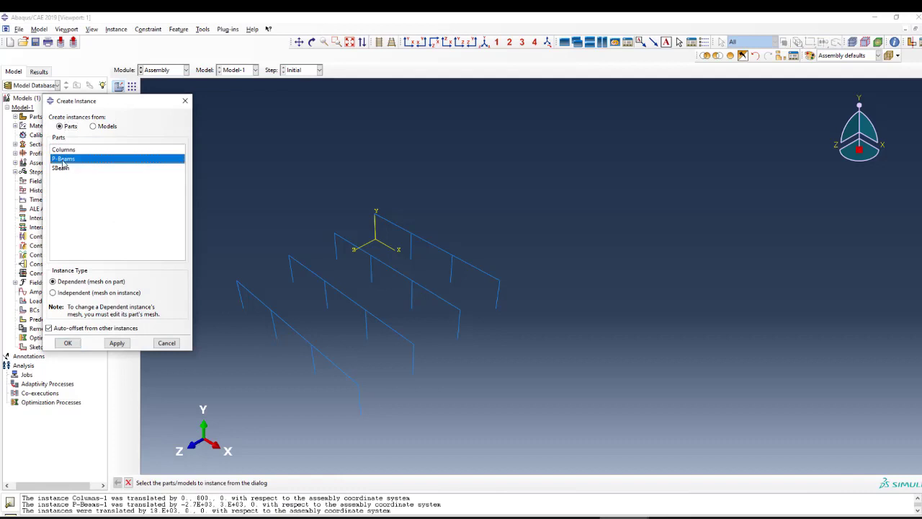
{"action": "left_click", "coordinate": [67, 343]}
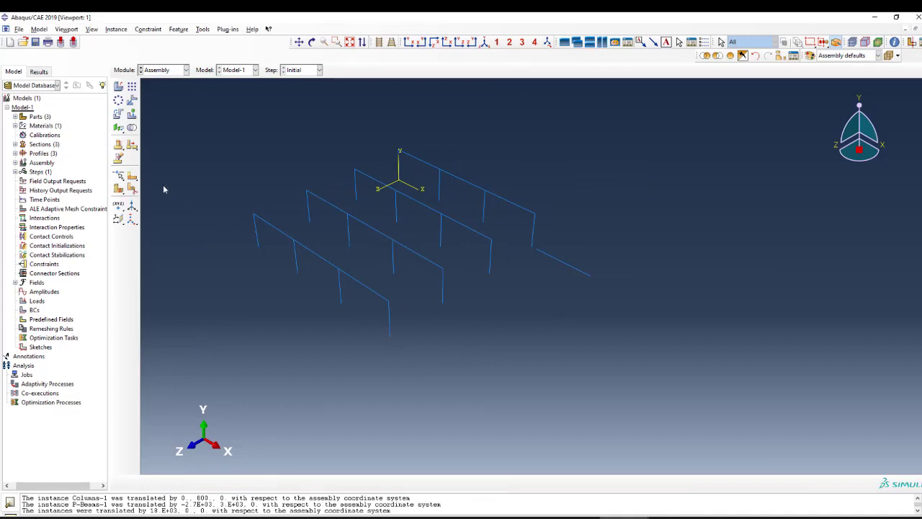
- Rotate the new P-Beams instance 90 degrees about the adjacent corner column's vertical line
{"action": "left_click", "coordinate": [118, 114]}
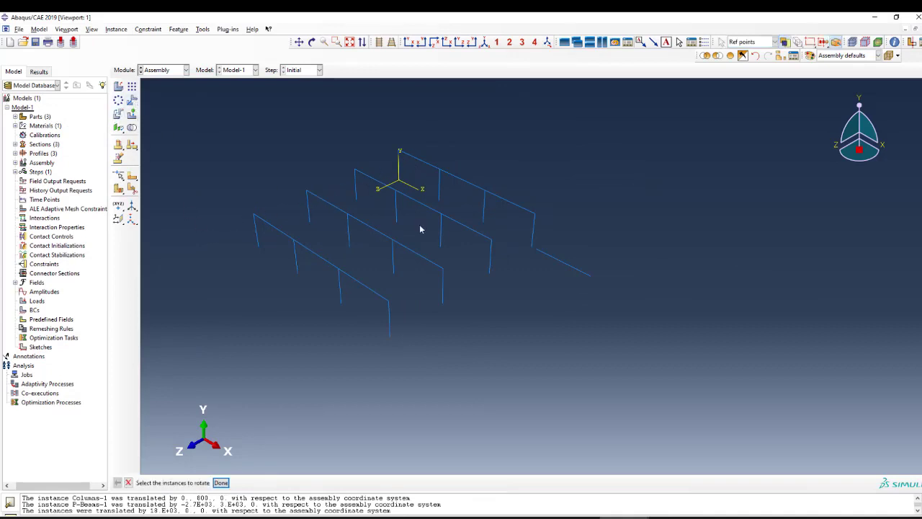
{"action": "left_click_drag", "start_coordinate": [562, 301], "coordinate": [552, 299]}
{"action": "middle_click", "coordinate": [552, 299]}
{"action": "scroll", "coordinate": [525, 239], "scroll_direction": "up", "scroll_amount": 3}
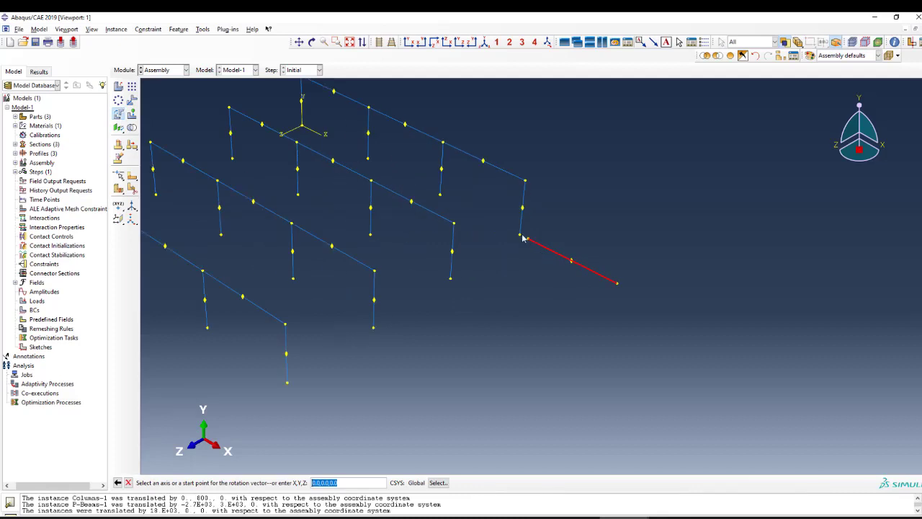
{"action": "left_click", "coordinate": [520, 236]}
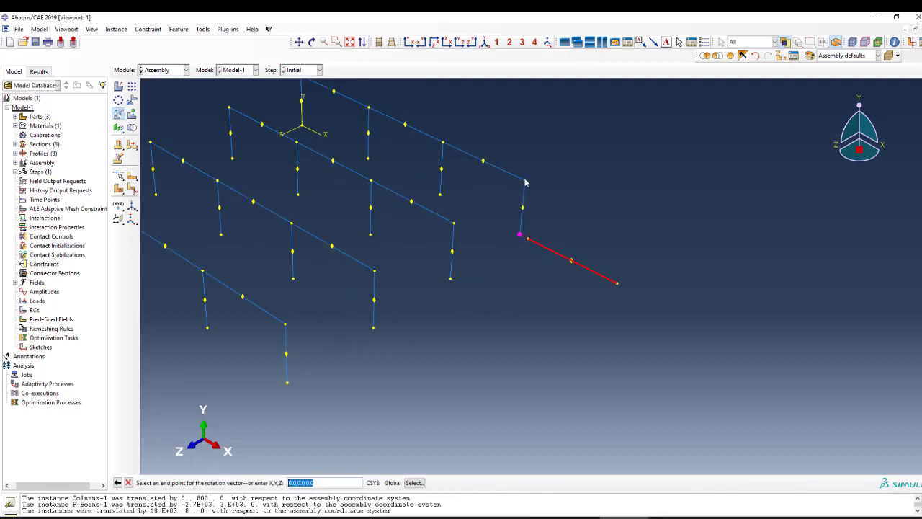
{"action": "left_click", "coordinate": [525, 181]}
{"action": "key", "text": "Return"}
{"action": "middle_click", "coordinate": [564, 192]}
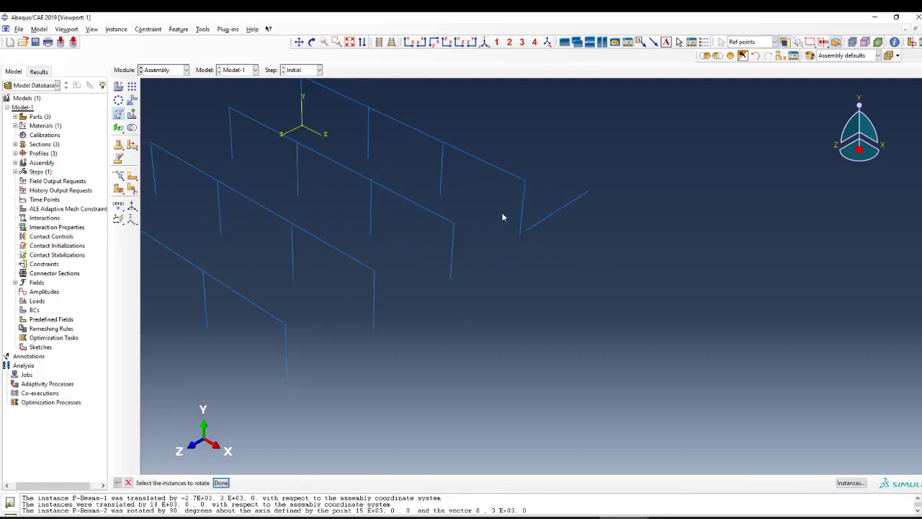
- Translate the rotated P-Beams instance so its far end meets the top of the column at the origin
{"action": "scroll", "coordinate": [502, 216], "scroll_direction": "down", "scroll_amount": 1}
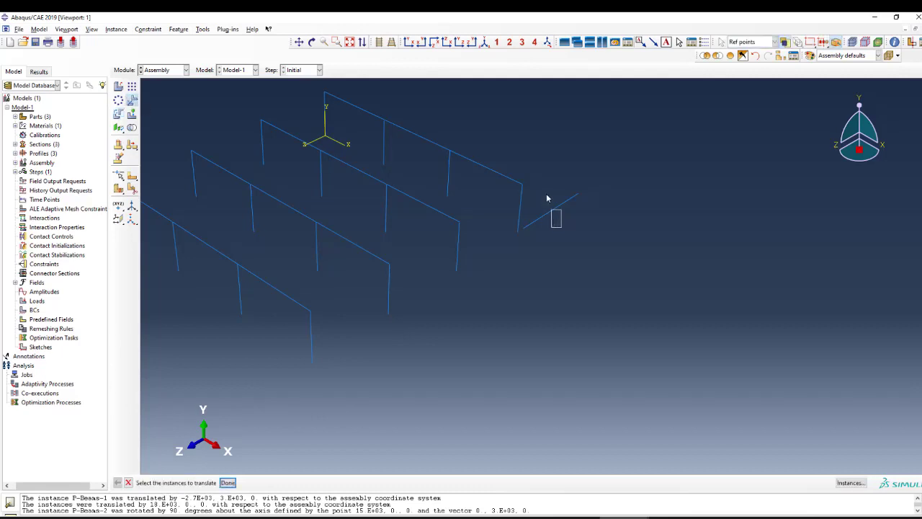
{"action": "left_click", "coordinate": [569, 200]}
{"action": "middle_click", "coordinate": [578, 199]}
{"action": "left_click", "coordinate": [578, 194]}
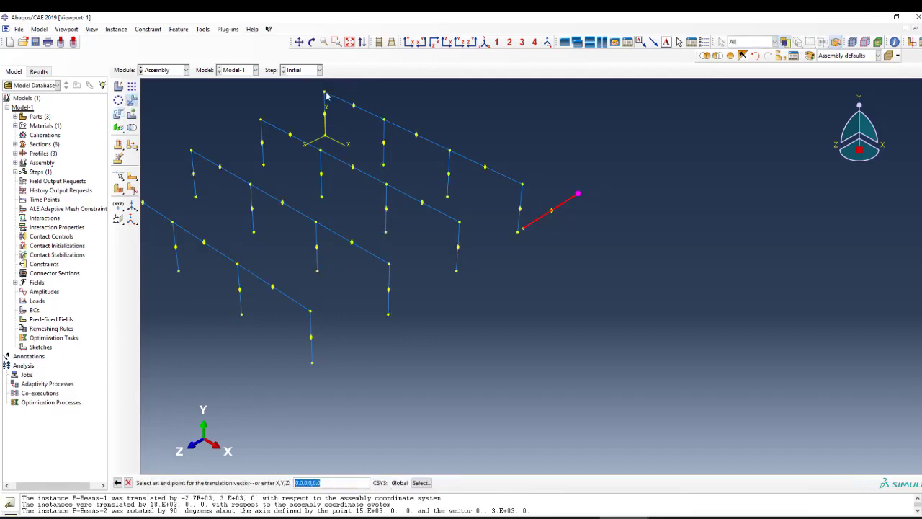
{"action": "left_click", "coordinate": [324, 93]}
{"action": "middle_click", "coordinate": [482, 164]}
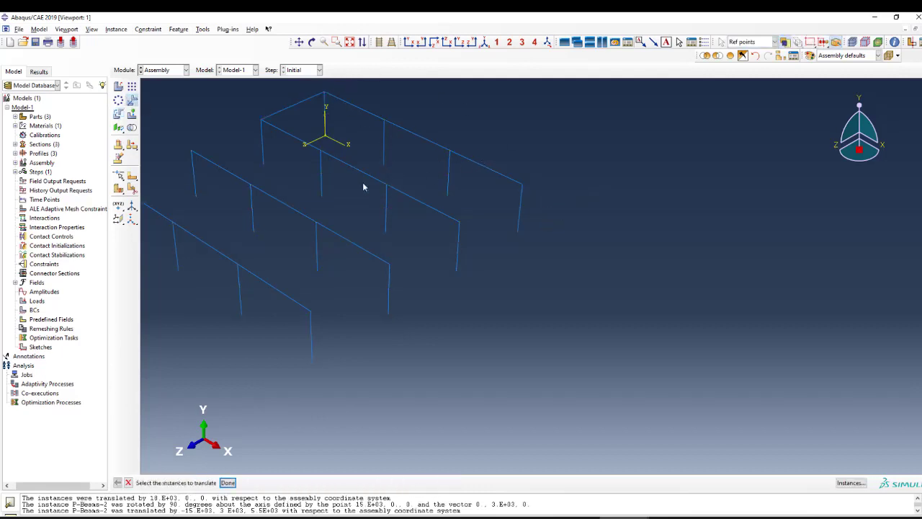
- Start a linear pattern of the rotated P-Beams instance with an offset of 5000 in both directions
{"action": "scroll", "coordinate": [191, 99], "scroll_direction": "down", "scroll_amount": 2}
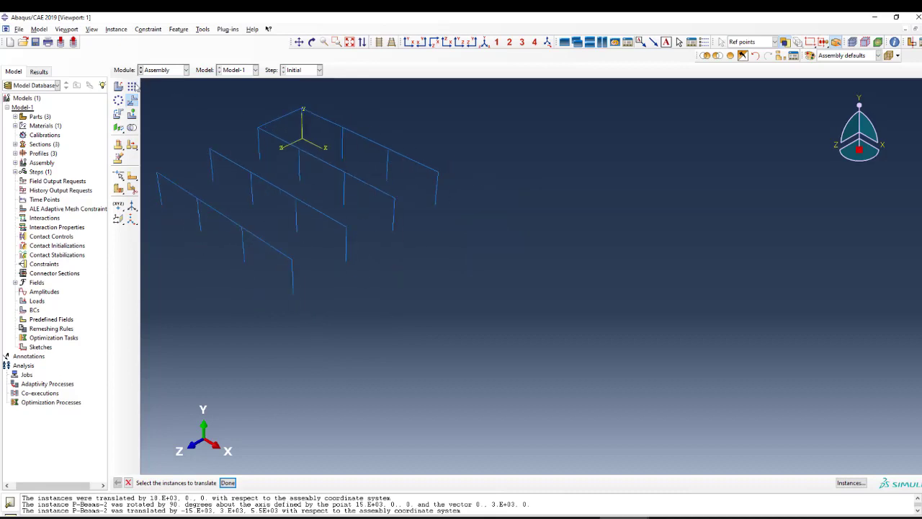
{"action": "left_click", "coordinate": [131, 86]}
{"action": "left_click_drag", "start_coordinate": [271, 110], "coordinate": [246, 103]}
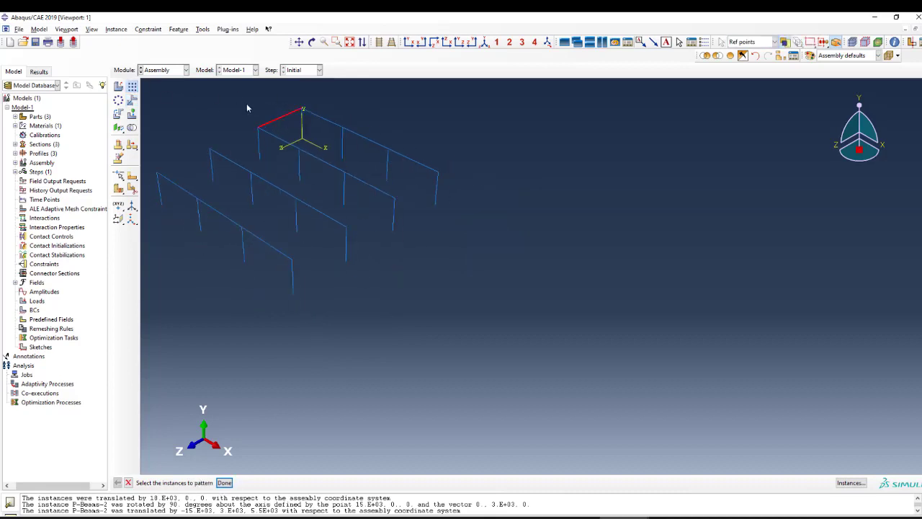
{"action": "middle_click", "coordinate": [246, 103]}
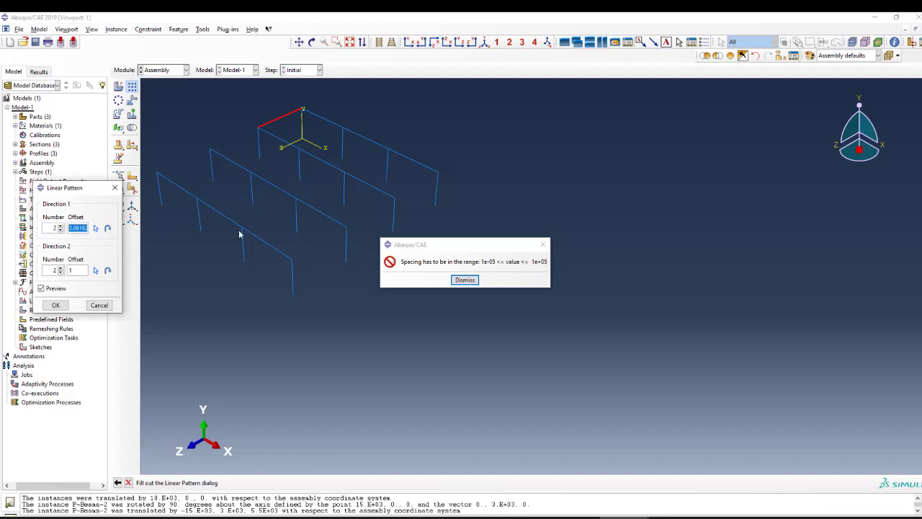
{"action": "left_click", "coordinate": [460, 279]}
{"action": "left_click", "coordinate": [87, 227]}
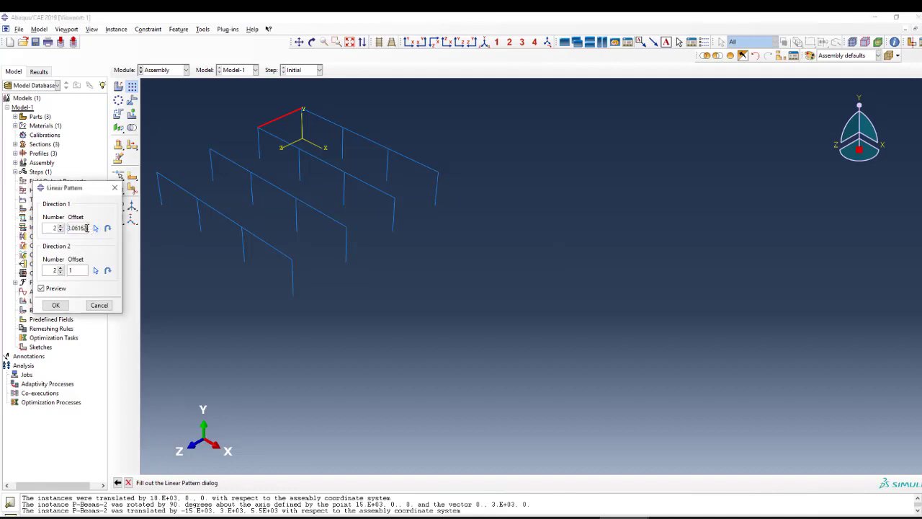
{"action": "triple_click", "coordinate": [88, 228]}
{"action": "type", "text": "5000"}
{"action": "left_click", "coordinate": [109, 228]}
{"action": "type", "text": "00"}
- Align the pattern's second direction with the Z axis and create 4 instances in direction 1 by 3 in direction 2
{"action": "left_click", "coordinate": [96, 270]}
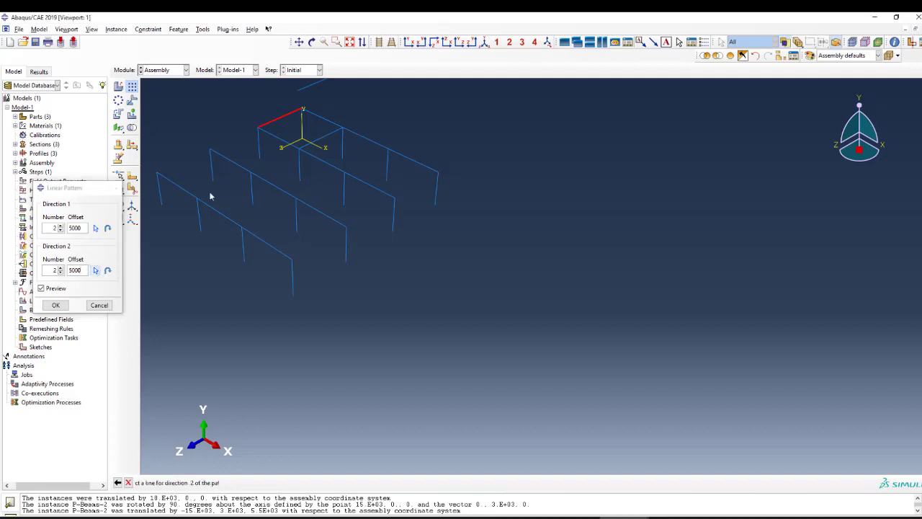
{"action": "left_click", "coordinate": [293, 147]}
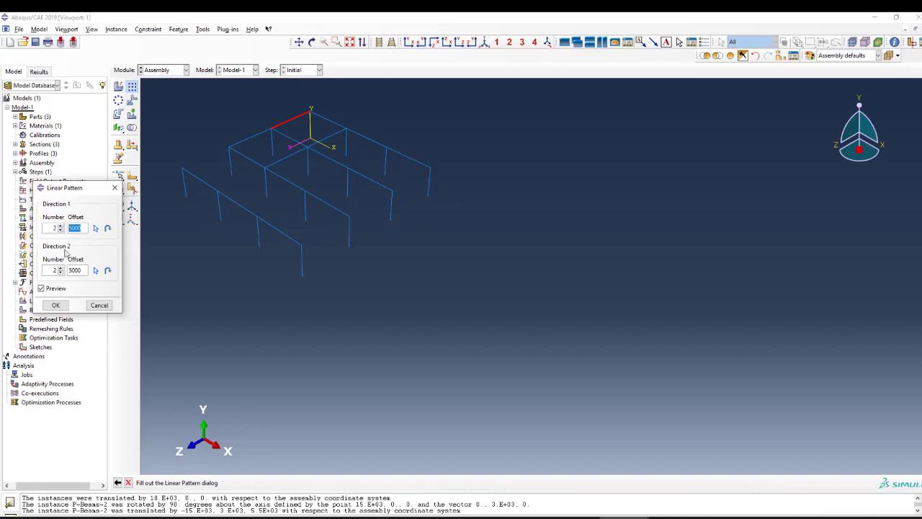
{"action": "left_click", "coordinate": [61, 225]}
{"action": "left_click", "coordinate": [61, 225]}
{"action": "left_click", "coordinate": [61, 268]}
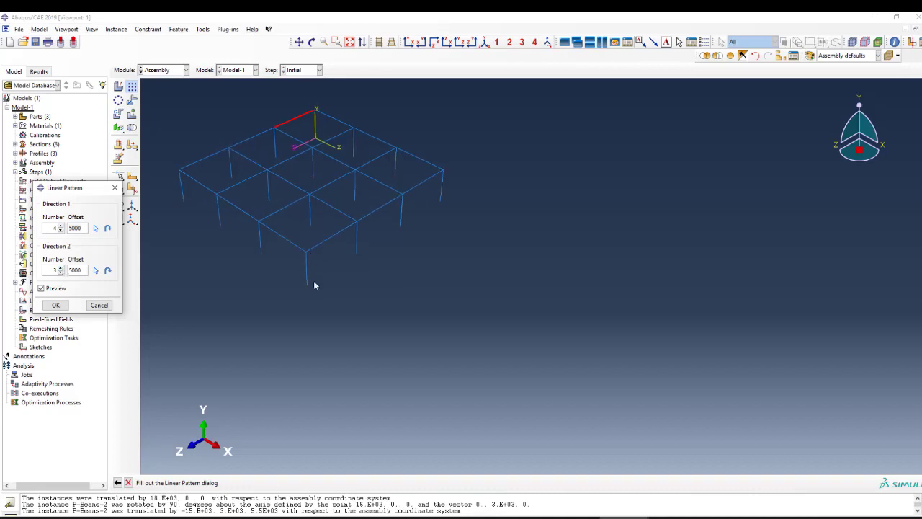
{"action": "left_click", "coordinate": [55, 305]}
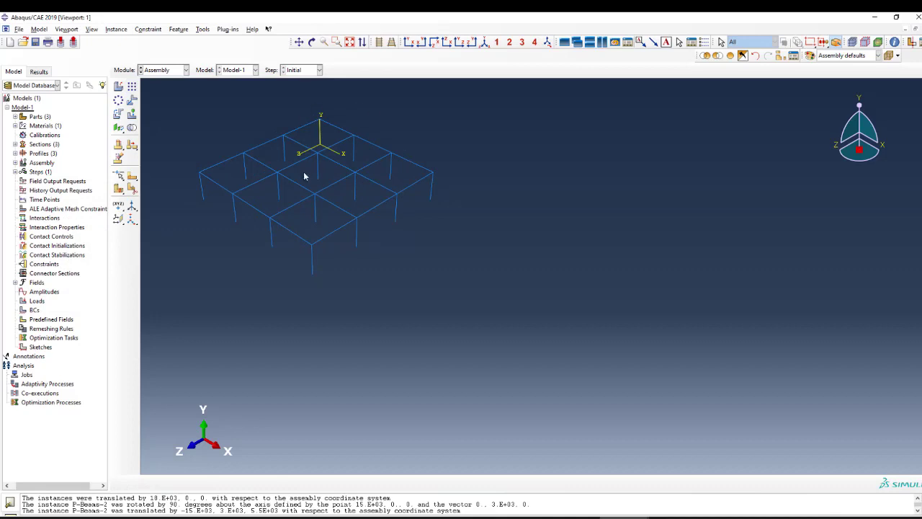
- Add a dependent instance of the SBeam part with auto-offset from the other instances
{"action": "left_click", "coordinate": [132, 86]}
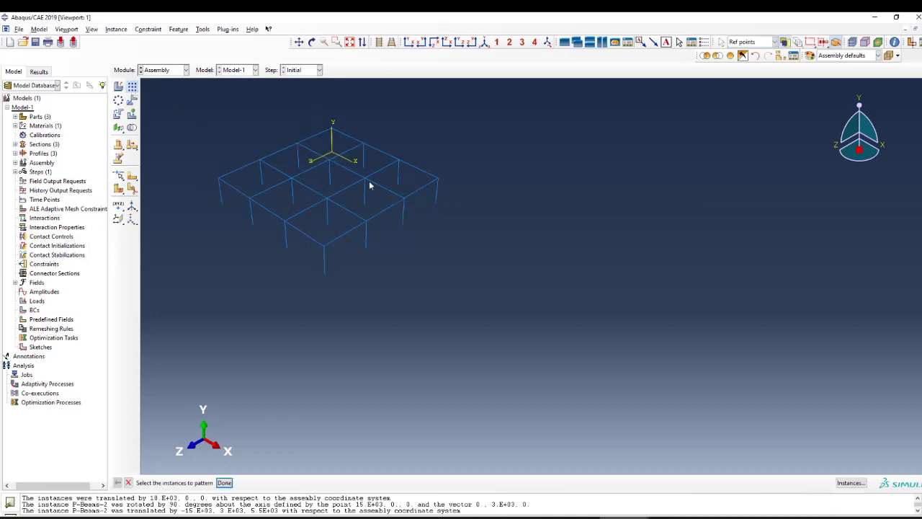
{"action": "left_click_drag", "start_coordinate": [217, 119], "coordinate": [310, 138]}
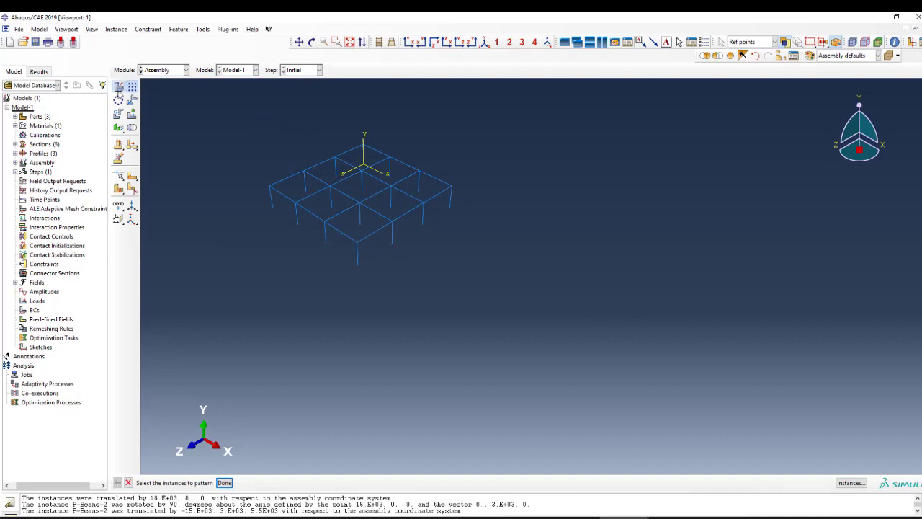
{"action": "left_click", "coordinate": [118, 85]}
{"action": "left_click", "coordinate": [62, 168]}
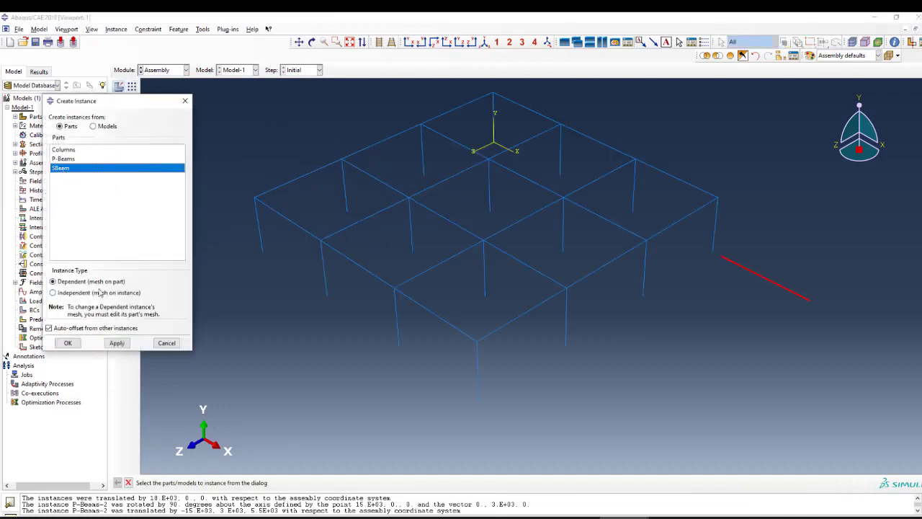
{"action": "left_click", "coordinate": [68, 343]}
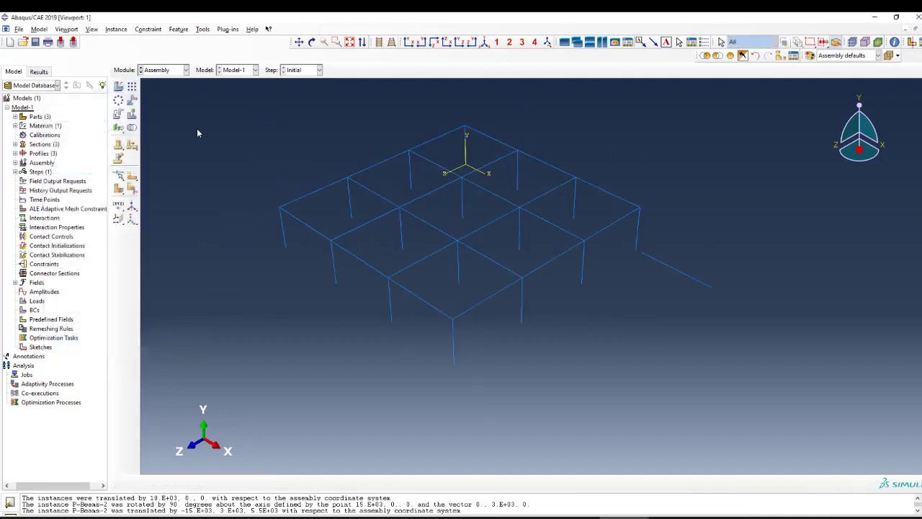
{"action": "left_click", "coordinate": [132, 86]}
{"action": "left_click", "coordinate": [666, 265]}
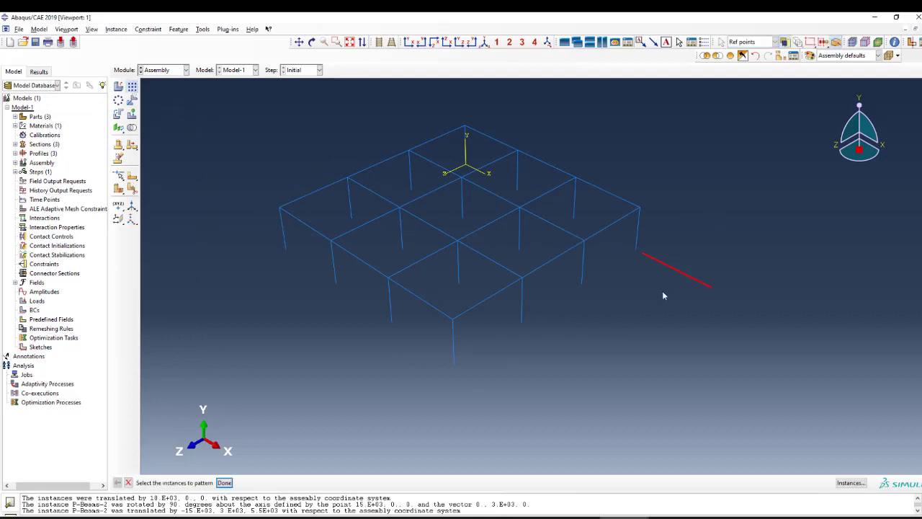
{"action": "middle_click", "coordinate": [650, 257]}
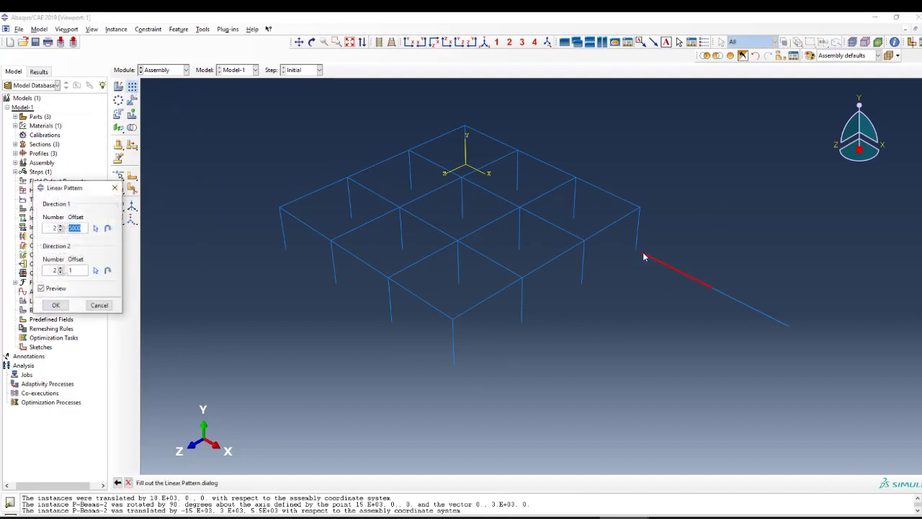
{"action": "left_click", "coordinate": [100, 305]}
- Translate the SBeam instance so its near end meets the midpoint of the Z-direction beam beside the origin column
{"action": "left_click", "coordinate": [131, 100]}
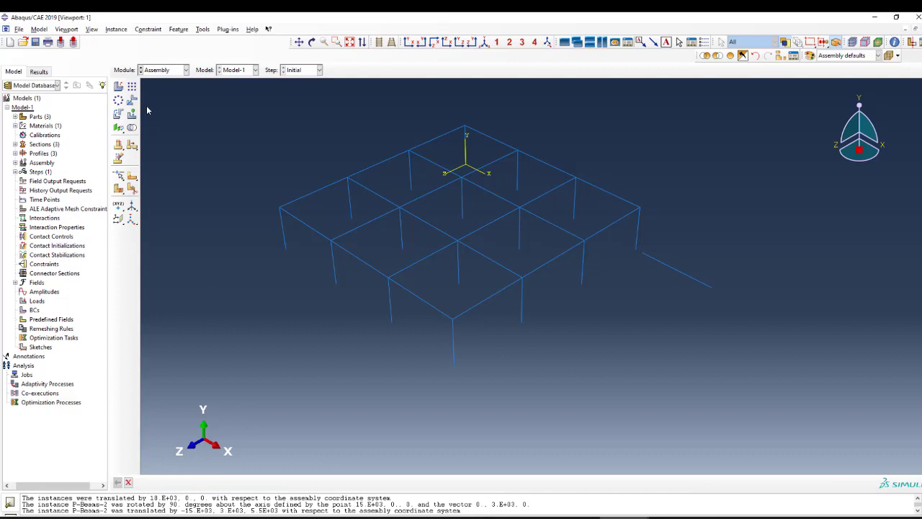
{"action": "left_click", "coordinate": [659, 261]}
{"action": "middle_click", "coordinate": [642, 282]}
{"action": "left_click", "coordinate": [642, 254]}
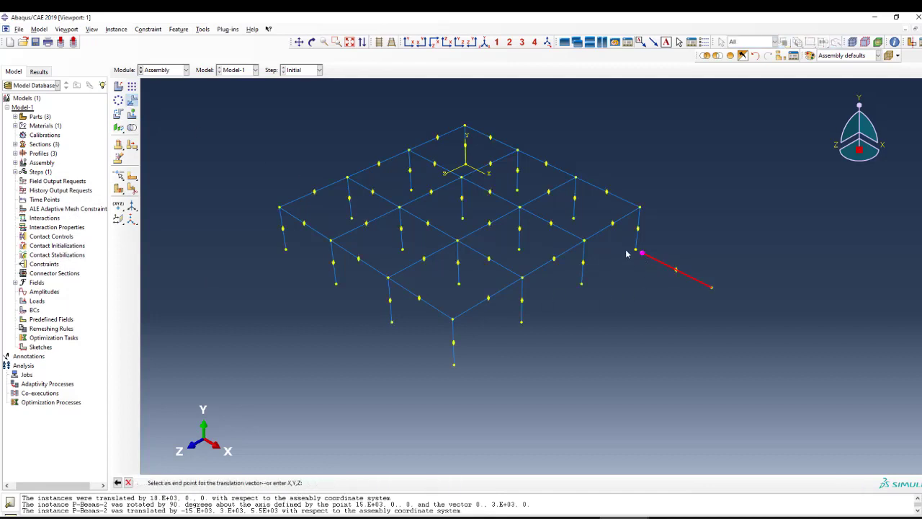
{"action": "scroll", "coordinate": [446, 135], "scroll_direction": "up", "scroll_amount": 2}
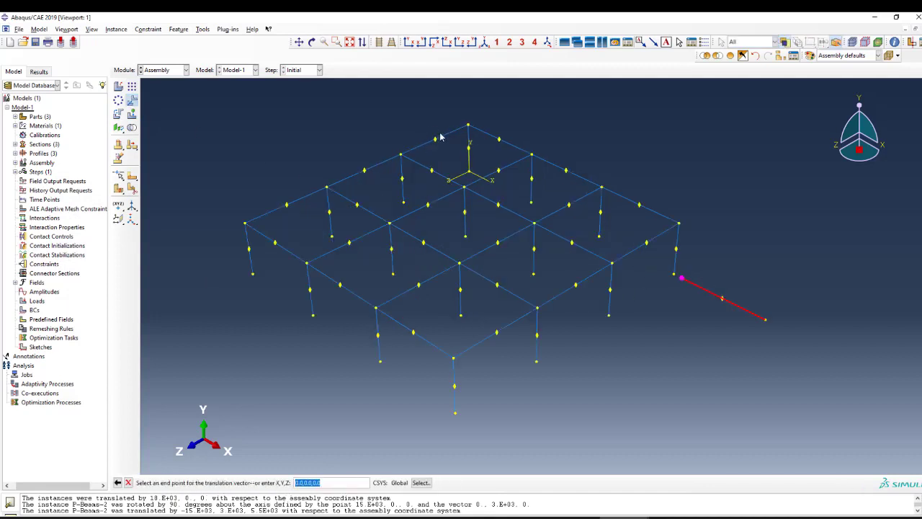
{"action": "left_click", "coordinate": [434, 141]}
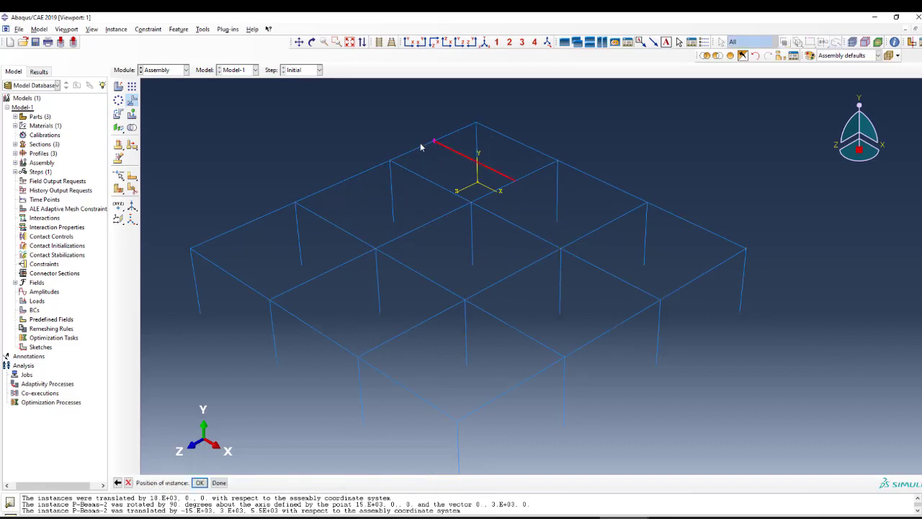
{"action": "middle_click", "coordinate": [377, 125]}
{"action": "scroll", "coordinate": [377, 125], "scroll_direction": "down", "scroll_amount": 2}
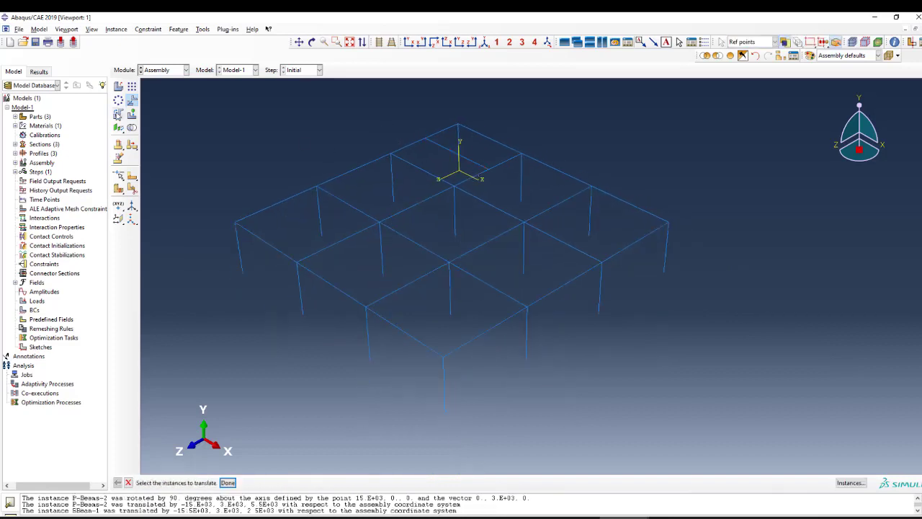
- Pattern the SBeam instance linearly, 3 along X and 3 along the Z-direction edge beam, with an offset of 5000 both ways
{"action": "left_click", "coordinate": [132, 85]}
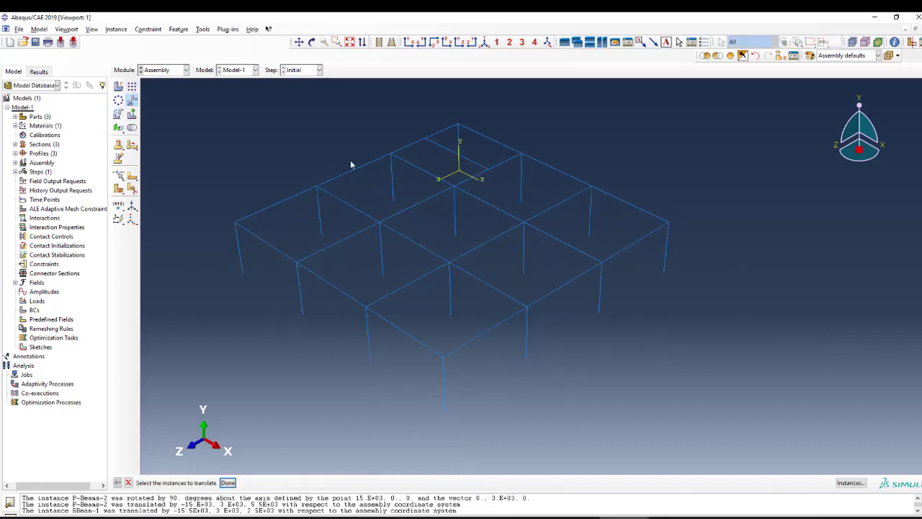
{"action": "left_click", "coordinate": [433, 146]}
{"action": "middle_click", "coordinate": [297, 113]}
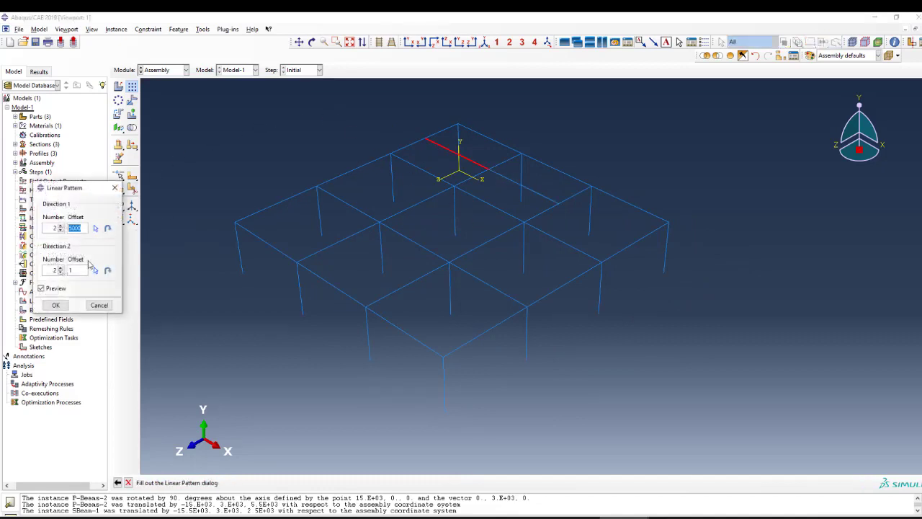
{"action": "left_click", "coordinate": [95, 270]}
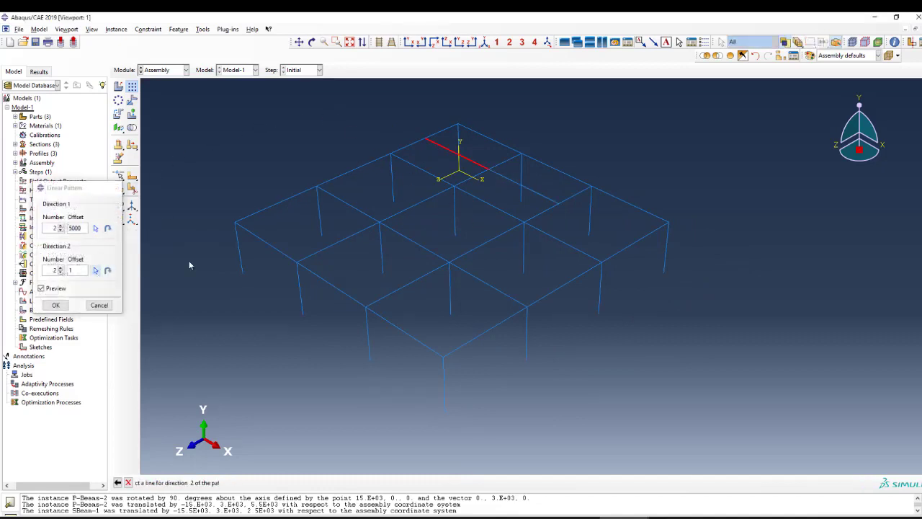
{"action": "left_click", "coordinate": [365, 165]}
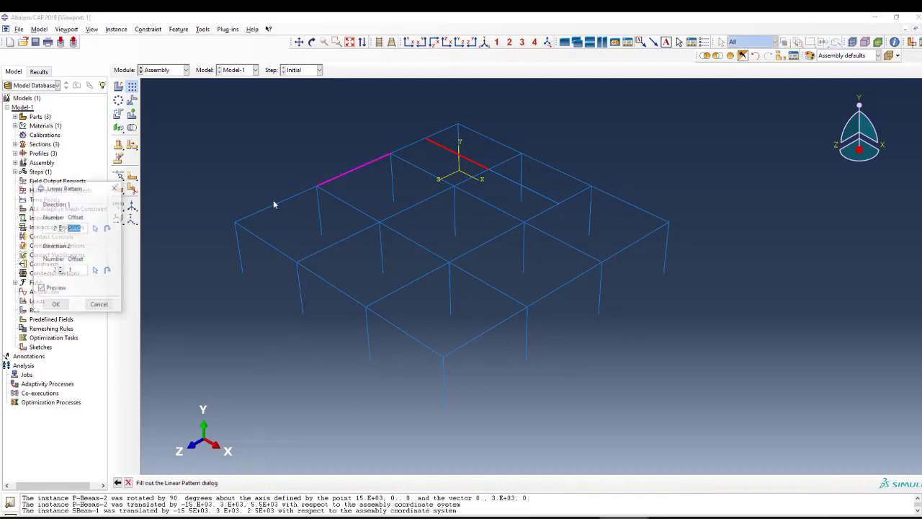
{"action": "left_click", "coordinate": [70, 270]}
{"action": "type", "text": "5"}
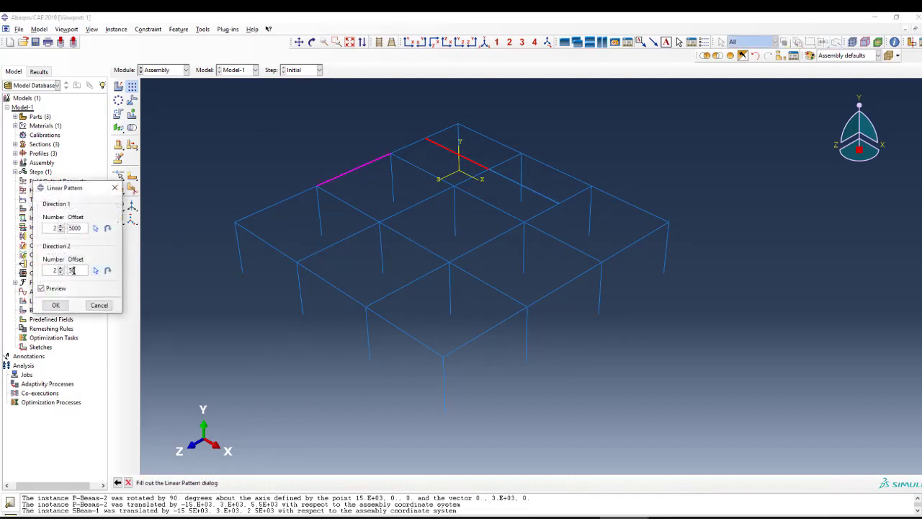
{"action": "type", "text": "000"}
{"action": "left_click", "coordinate": [61, 225]}
{"action": "left_click", "coordinate": [62, 267]}
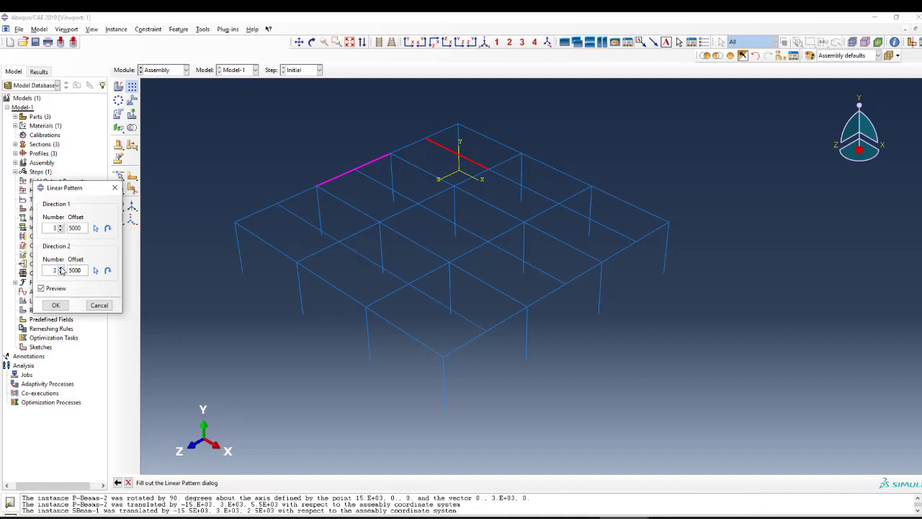
{"action": "left_click", "coordinate": [56, 305]}
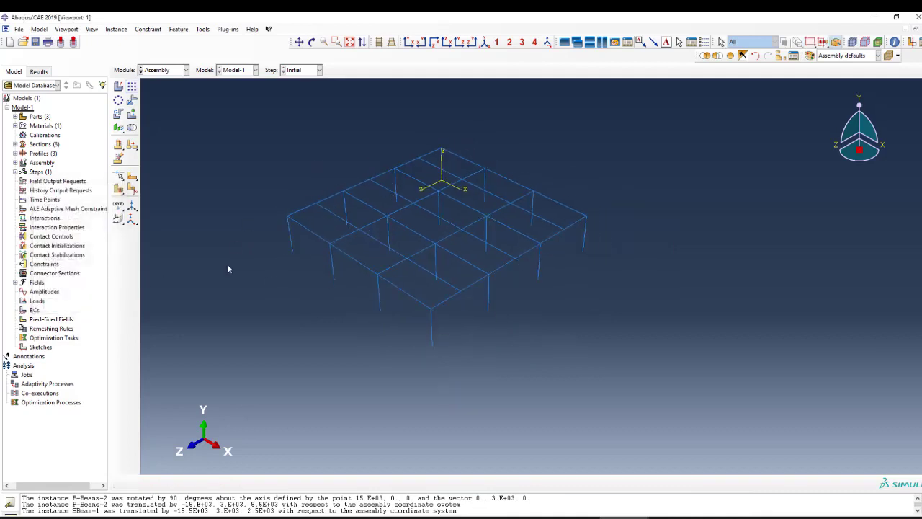
- Start a linear pattern of the whole storey with 1 instance in direction 1 and 5 in direction 2 at a 3000 offset
{"action": "left_click", "coordinate": [132, 86]}
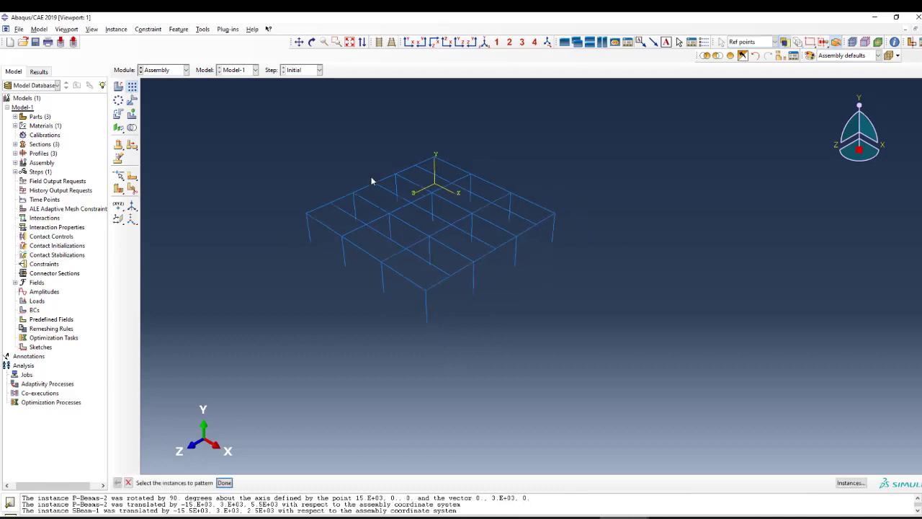
{"action": "left_click_drag", "start_coordinate": [244, 115], "coordinate": [630, 367]}
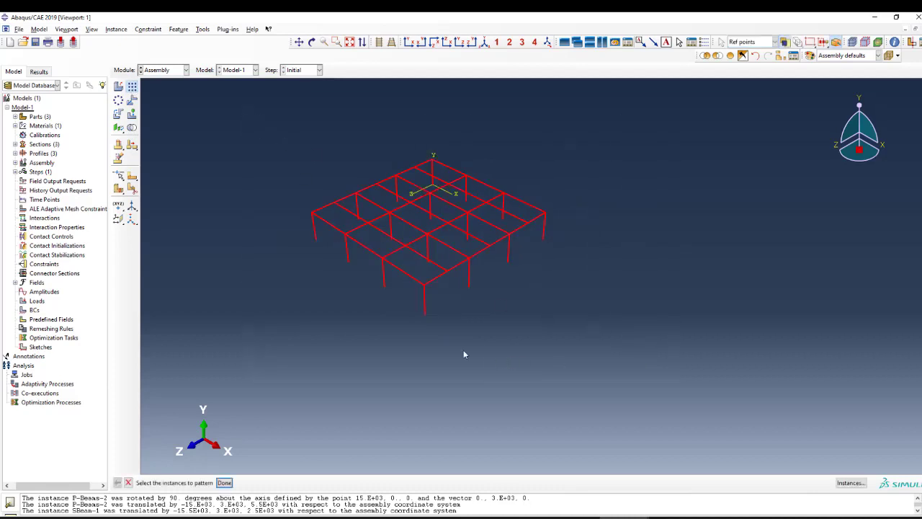
{"action": "middle_click", "coordinate": [432, 335]}
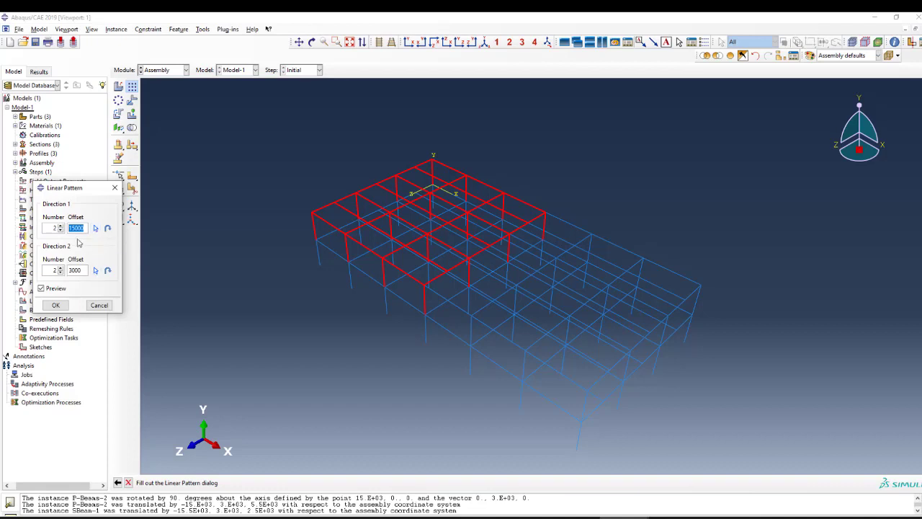
{"action": "left_click", "coordinate": [61, 230]}
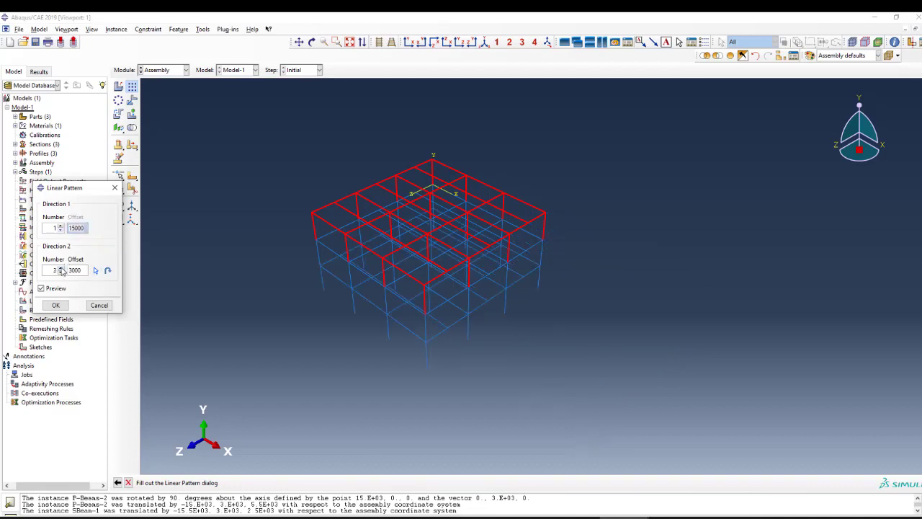
{"action": "left_click", "coordinate": [62, 268]}
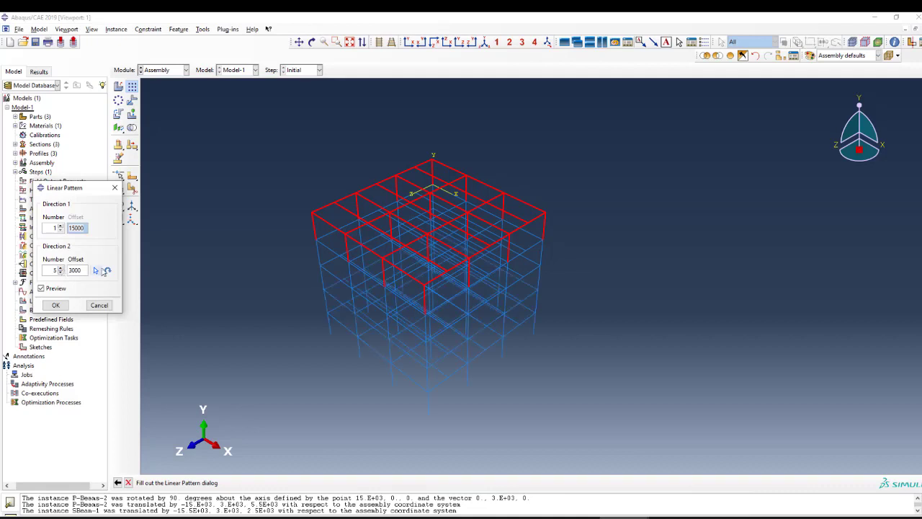
- Flip direction 2 of the storey pattern upward, set its number to 10 and create the instances
{"action": "left_click", "coordinate": [108, 271]}
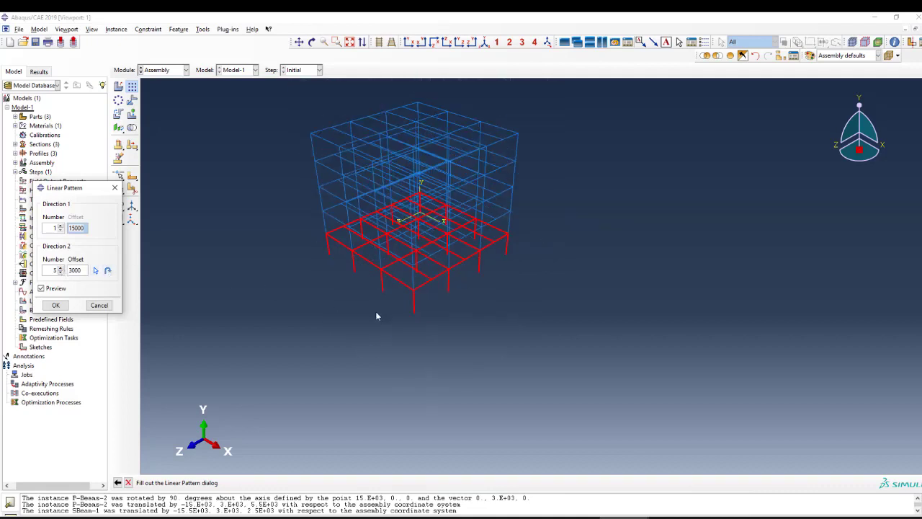
{"action": "left_click", "coordinate": [62, 269]}
{"action": "left_click", "coordinate": [62, 269]}
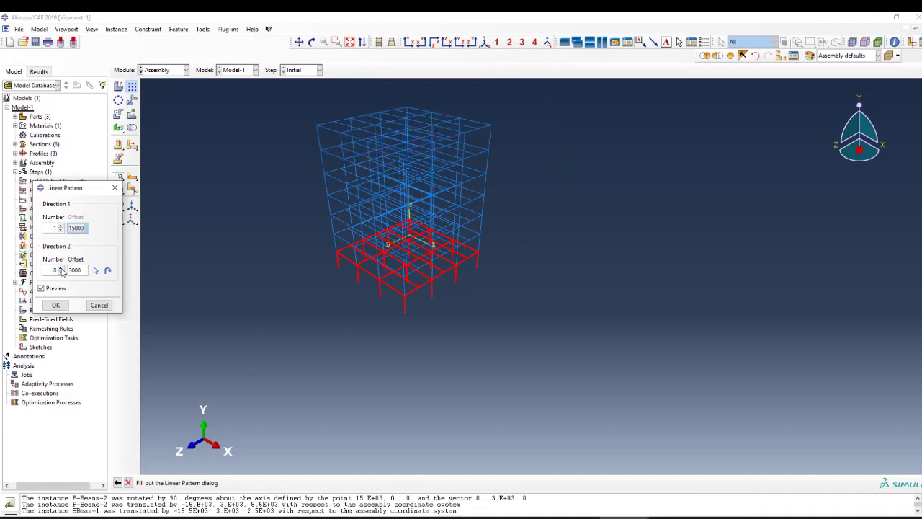
{"action": "left_click", "coordinate": [62, 269]}
{"action": "left_click", "coordinate": [62, 270]}
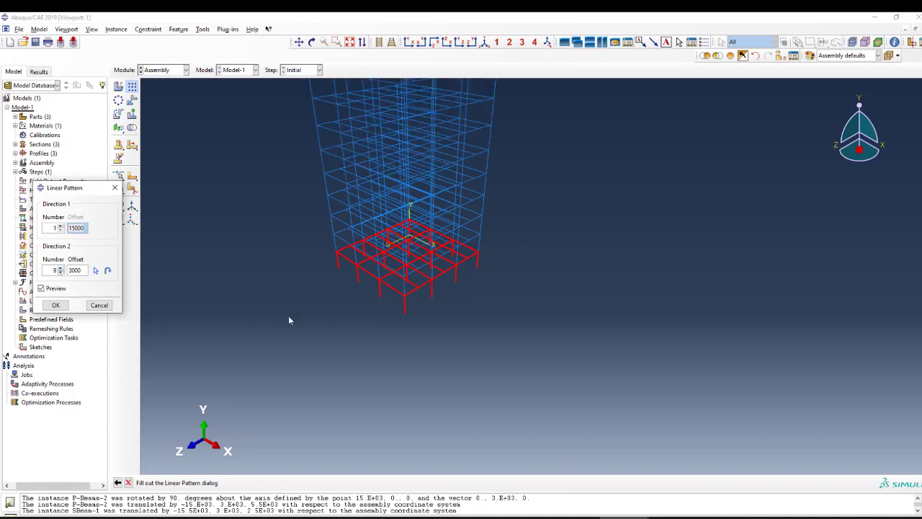
{"action": "scroll", "coordinate": [338, 346], "scroll_direction": "down", "scroll_amount": 2}
{"action": "scroll", "coordinate": [336, 295], "scroll_direction": "up", "scroll_amount": 1}
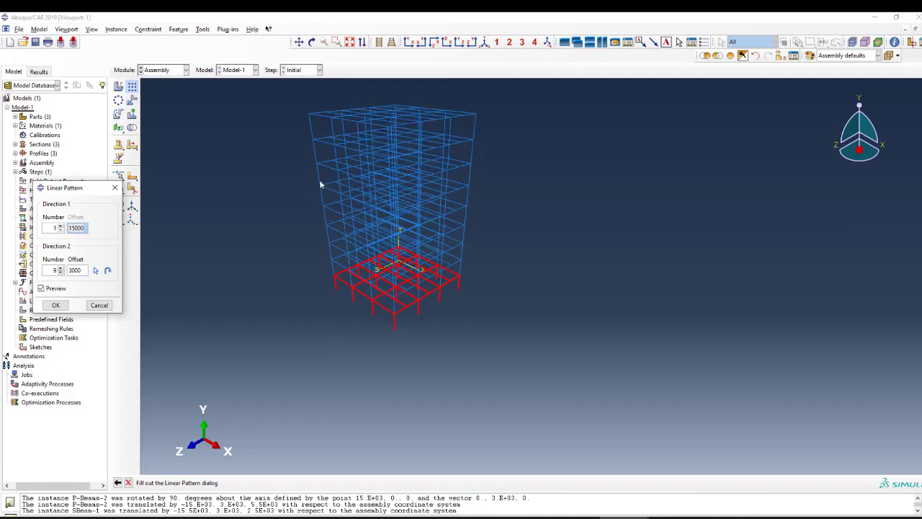
{"action": "left_click", "coordinate": [62, 268]}
{"action": "left_click", "coordinate": [56, 306]}
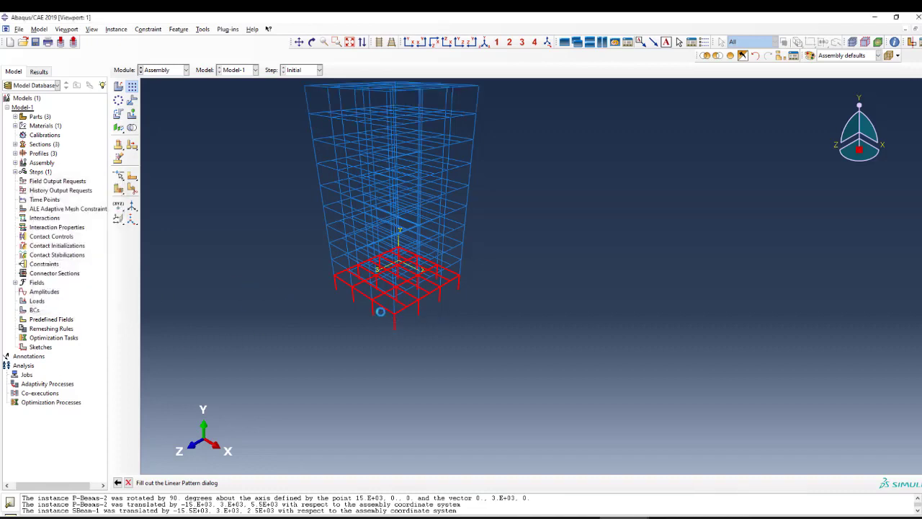
{"action": "left_click", "coordinate": [312, 42]}
{"action": "left_click_drag", "start_coordinate": [450, 339], "coordinate": [340, 281]}
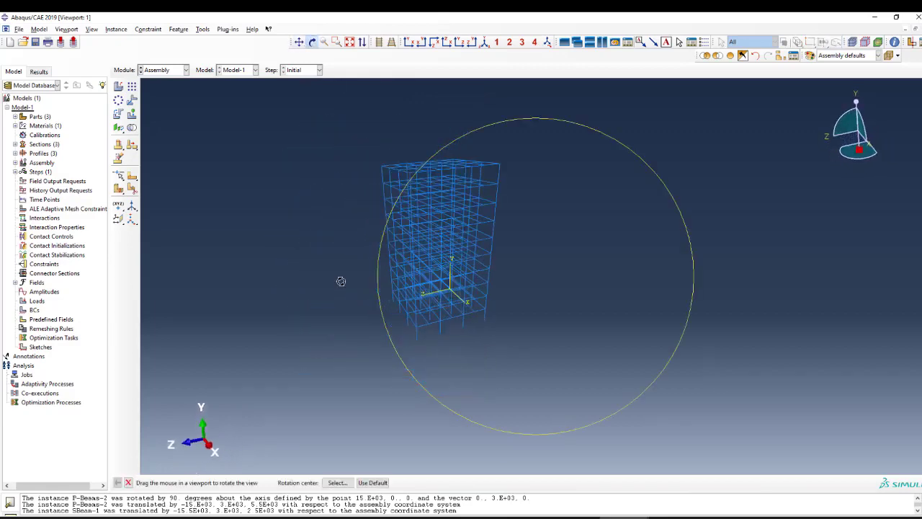
{"action": "key", "text": "Escape"}
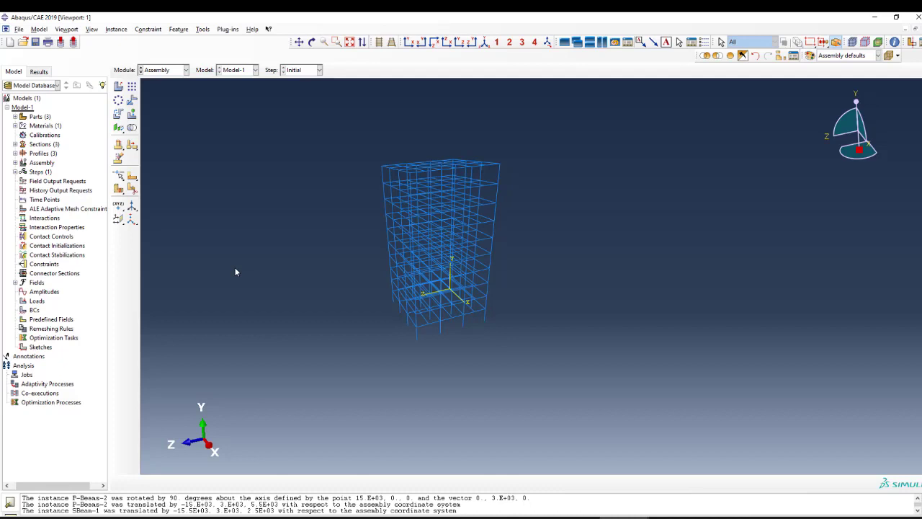
- Merge the geometry of all instances into a new part named Ten-Storey_steel, suppressing the originals and retaining intersecting boundaries
{"action": "left_click", "coordinate": [132, 128]}
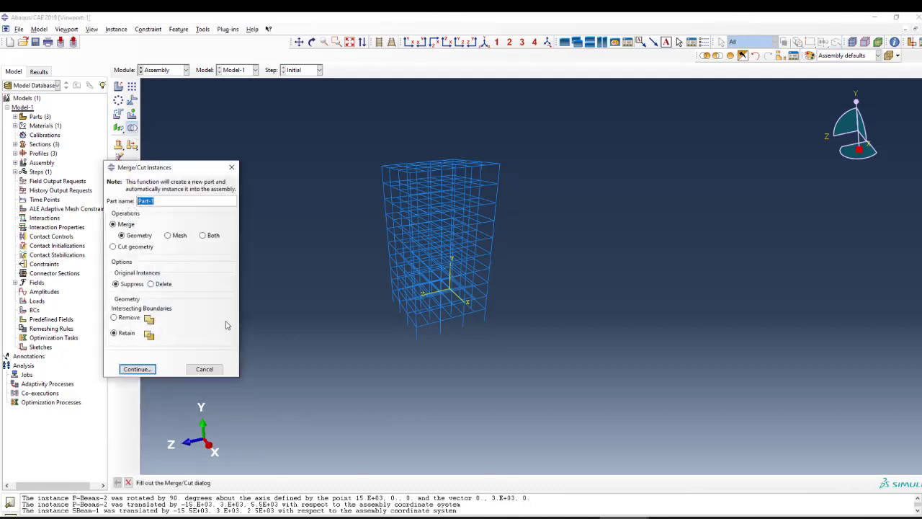
{"action": "type", "text": "f"}
{"action": "left_click", "coordinate": [134, 369]}
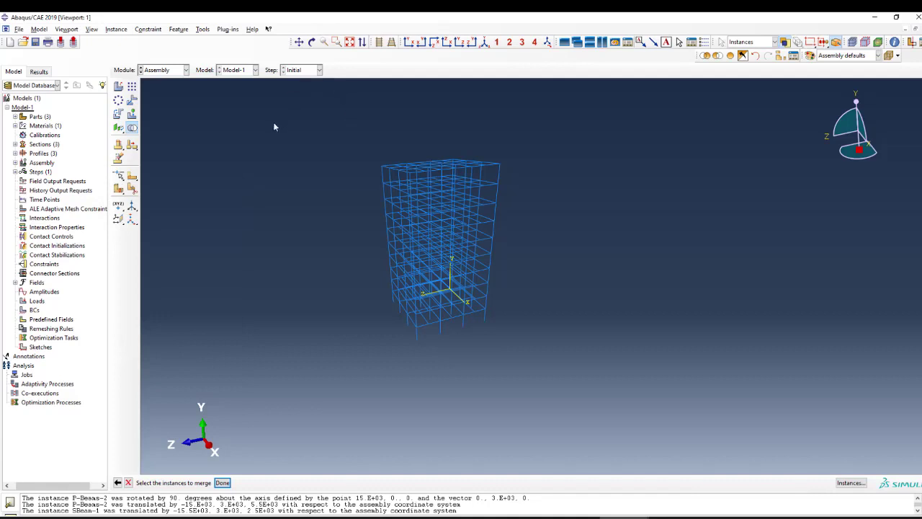
{"action": "left_click_drag", "start_coordinate": [272, 121], "coordinate": [590, 400]}
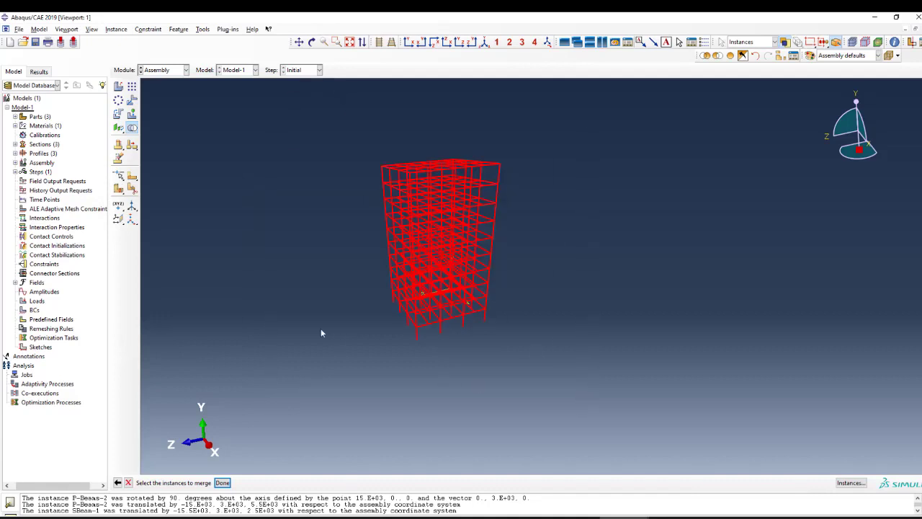
{"action": "middle_click", "coordinate": [310, 330]}
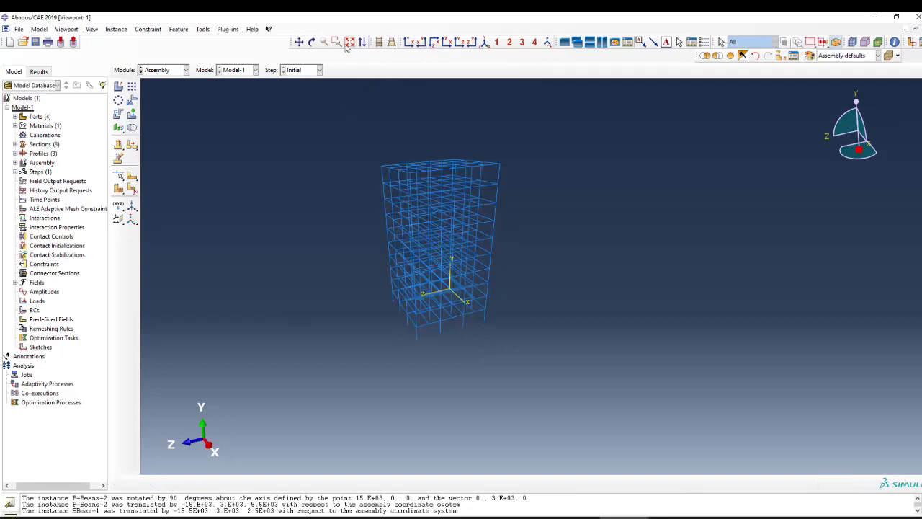
{"action": "left_click", "coordinate": [312, 42]}
{"action": "left_click_drag", "start_coordinate": [324, 187], "coordinate": [254, 277]}
{"action": "key", "text": "Escape"}
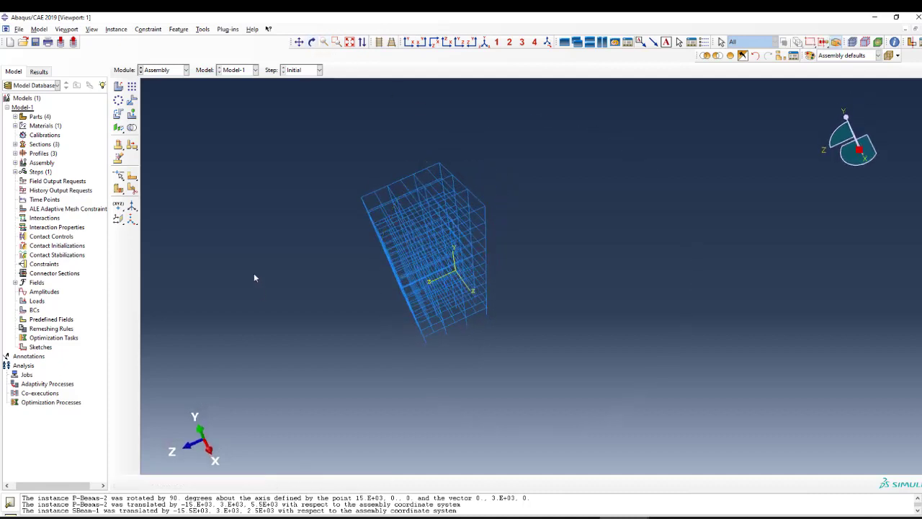
- Switch to the Property module and view the SBeam part in the XY plane
{"action": "left_click", "coordinate": [173, 72]}
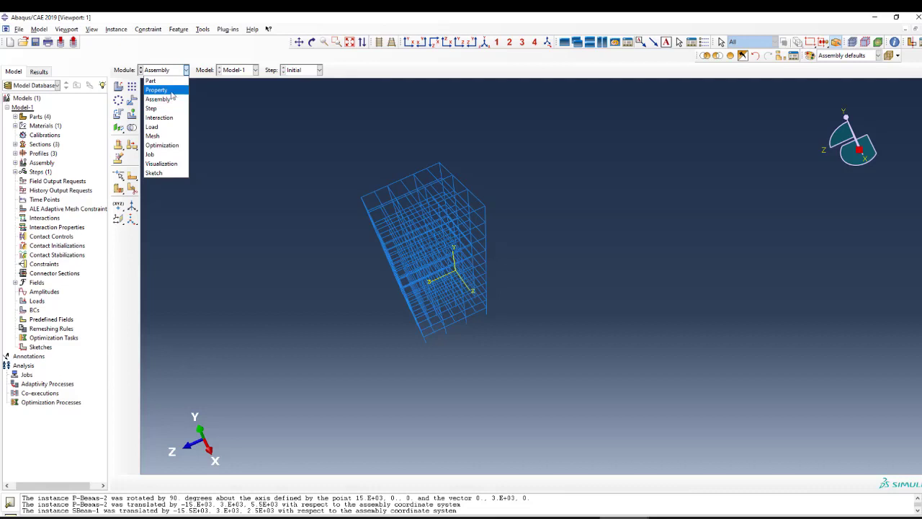
{"action": "left_click", "coordinate": [166, 90]}
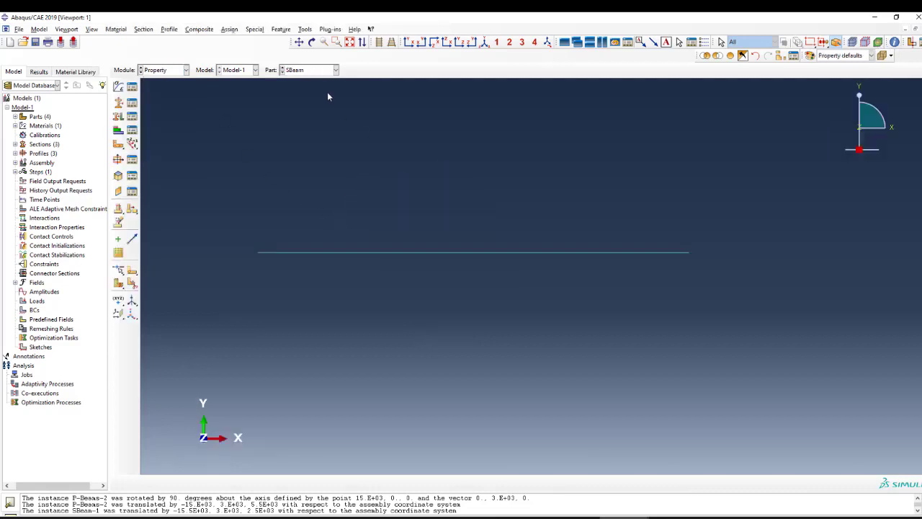
{"action": "left_click", "coordinate": [409, 42]}
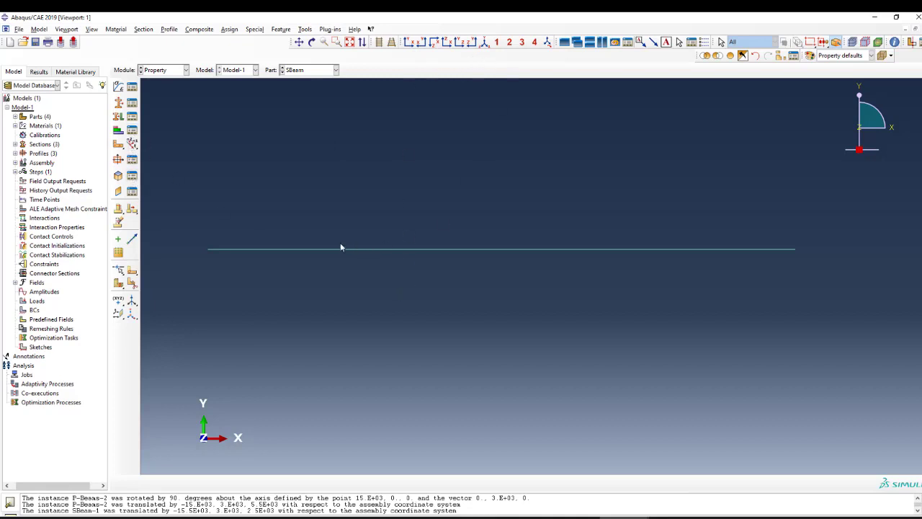
- Review the dimensions of the Columns box profile without changing them
{"action": "left_click", "coordinate": [132, 159]}
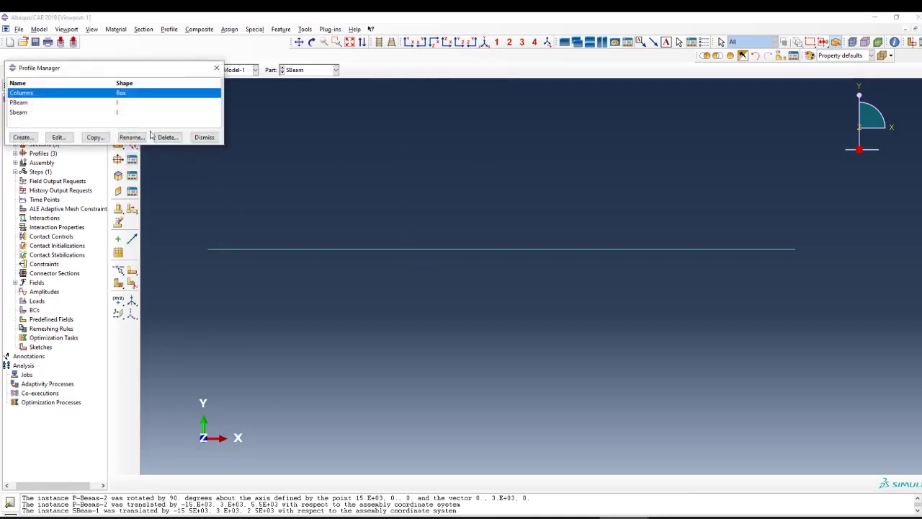
{"action": "left_click", "coordinate": [59, 137]}
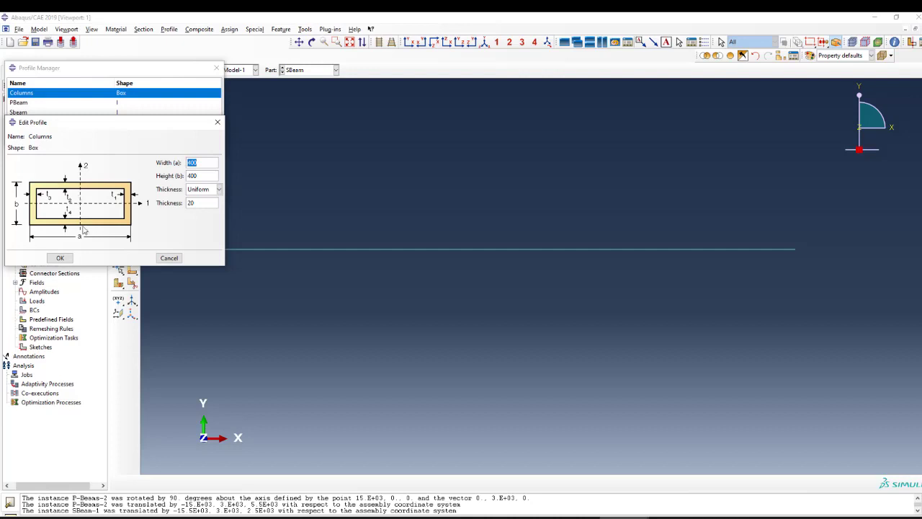
{"action": "left_click", "coordinate": [217, 122]}
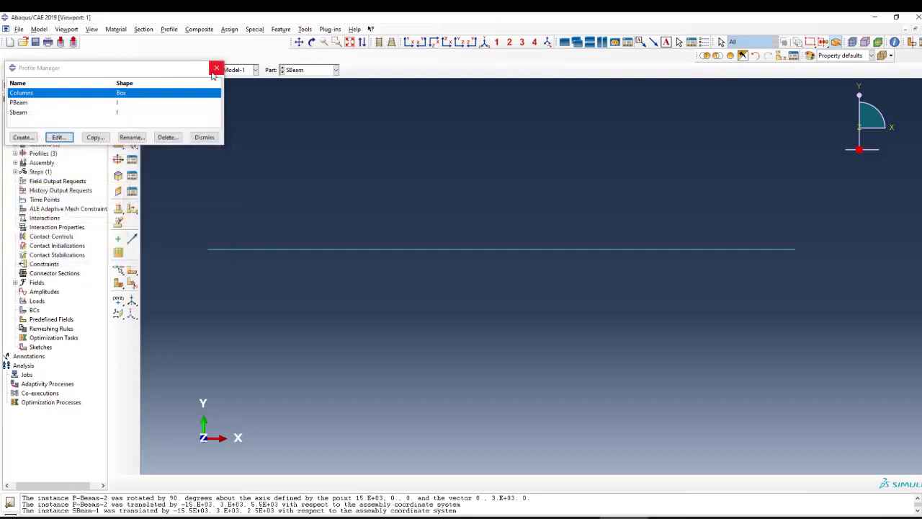
{"action": "left_click", "coordinate": [216, 68]}
- Display the merged Ten-Storey_steel part in the XY view
{"action": "left_click", "coordinate": [310, 70]}
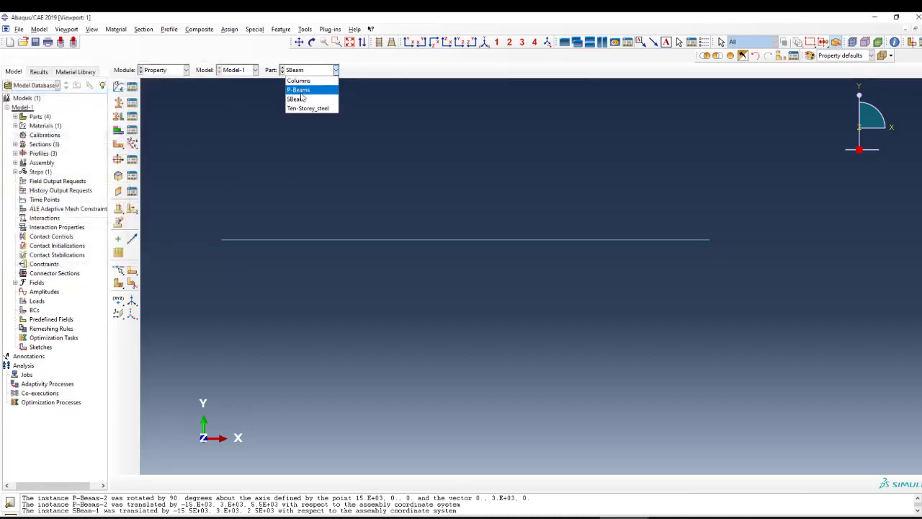
{"action": "left_click", "coordinate": [299, 108]}
{"action": "scroll", "coordinate": [302, 149], "scroll_direction": "down", "scroll_amount": 1}
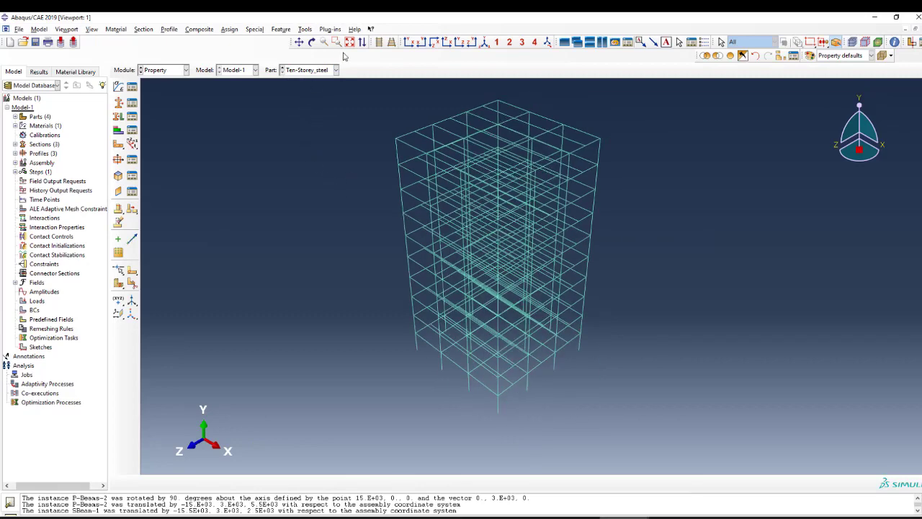
{"action": "left_click", "coordinate": [408, 42]}
{"action": "scroll", "coordinate": [331, 133], "scroll_direction": "down", "scroll_amount": 1}
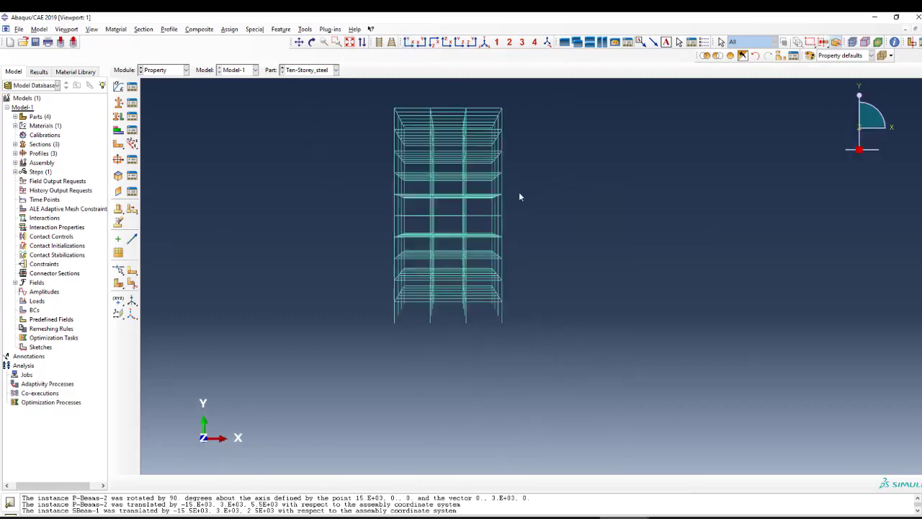
{"action": "scroll", "coordinate": [441, 121], "scroll_direction": "up", "scroll_amount": 3}
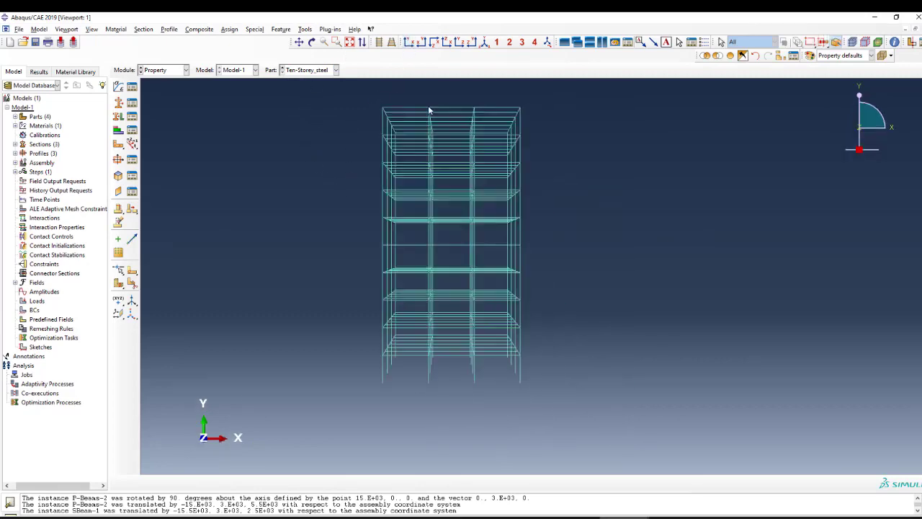
- Start a beam section orientation assignment and select all columns of the top two storeys
{"action": "left_click", "coordinate": [311, 41]}
{"action": "left_click_drag", "start_coordinate": [414, 111], "coordinate": [510, 189]}
{"action": "key", "text": "Escape"}
{"action": "left_click", "coordinate": [132, 145]}
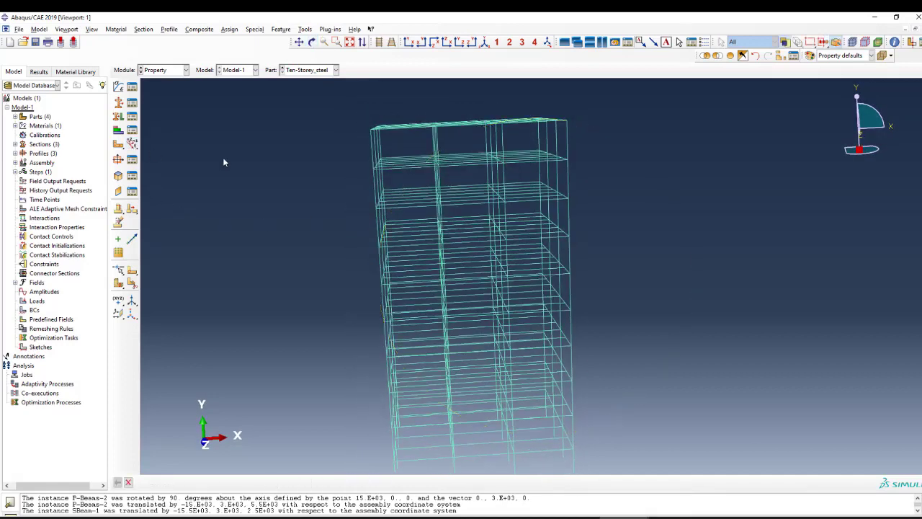
{"action": "left_click", "coordinate": [362, 146]}
{"action": "scroll", "coordinate": [510, 204], "scroll_direction": "up", "scroll_amount": 1}
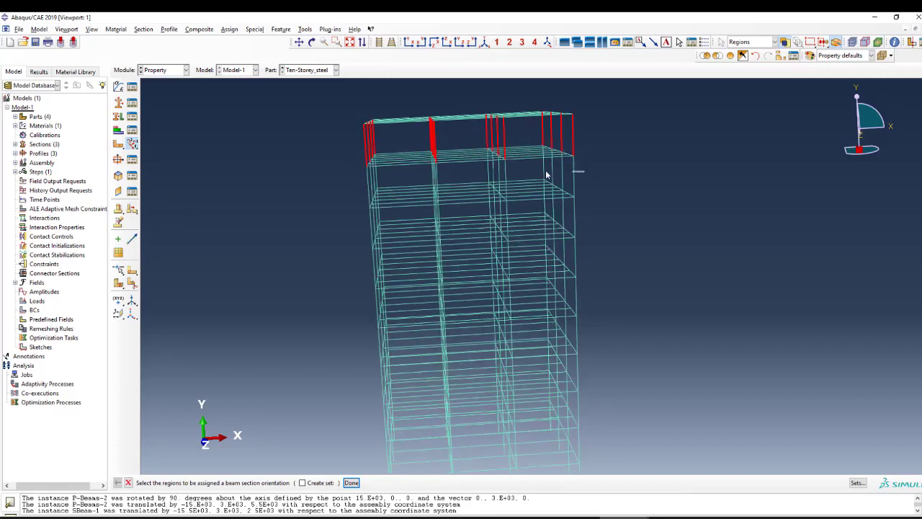
{"action": "left_click_drag", "start_coordinate": [582, 171], "coordinate": [346, 186], "text": "shift"}
{"action": "scroll", "coordinate": [374, 110], "scroll_direction": "up", "scroll_amount": 1}
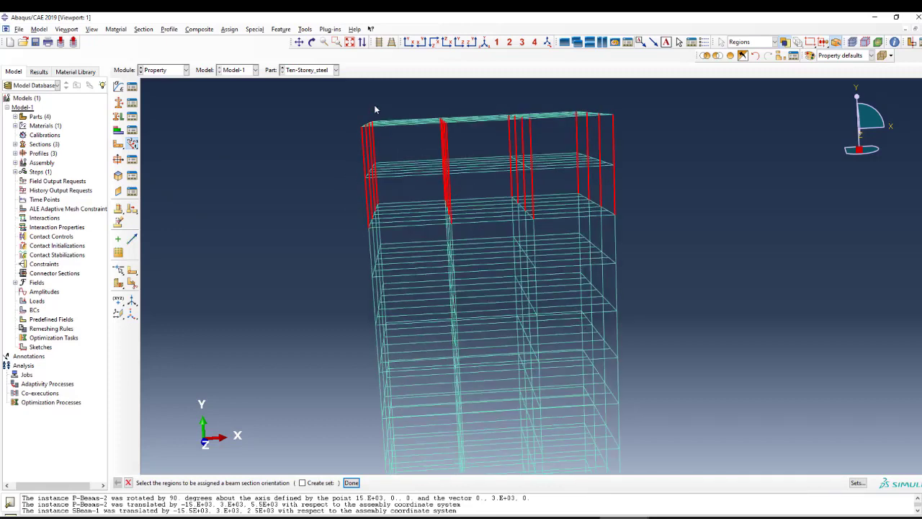
{"action": "scroll", "coordinate": [391, 175], "scroll_direction": "down", "scroll_amount": 3}
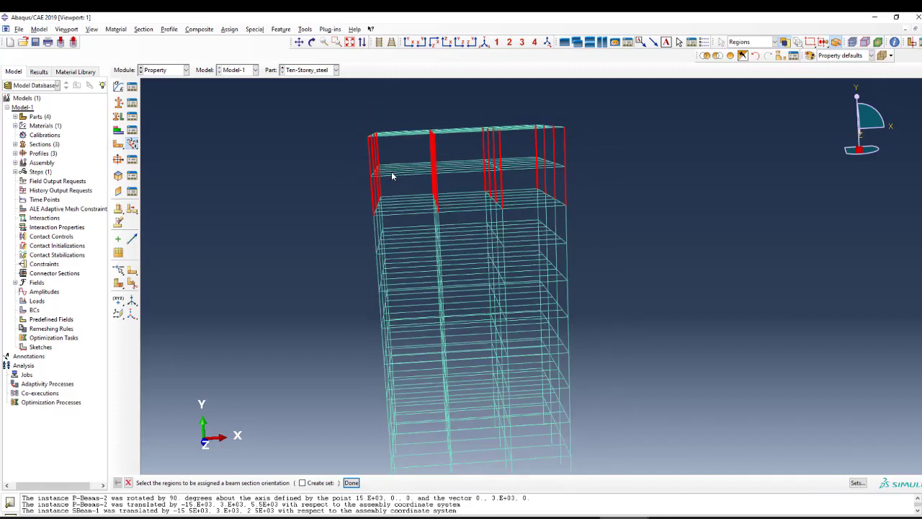
- Add the columns of the third and fourth storeys from the top to the beam orientation selection
{"action": "left_click", "coordinate": [315, 43]}
{"action": "left_click_drag", "start_coordinate": [423, 130], "coordinate": [466, 217]}
{"action": "key", "text": "Escape"}
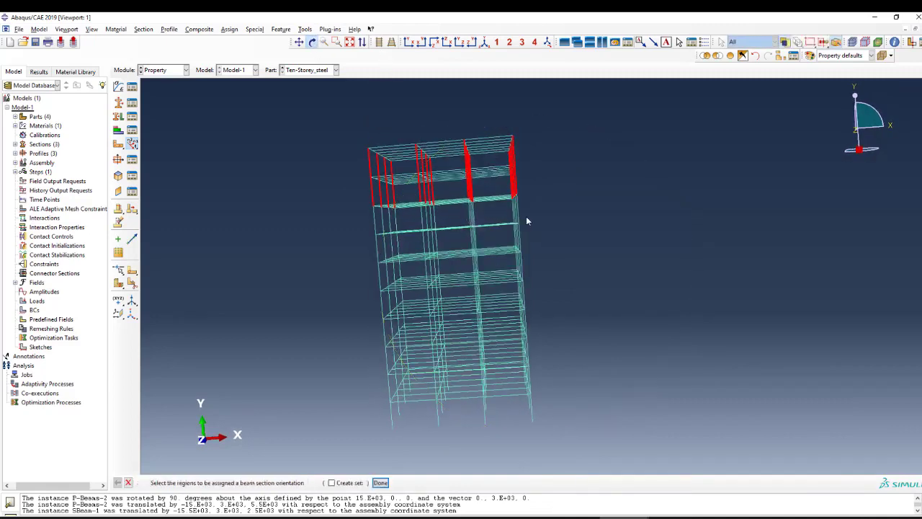
{"action": "left_click_drag", "start_coordinate": [528, 213], "coordinate": [365, 222]}
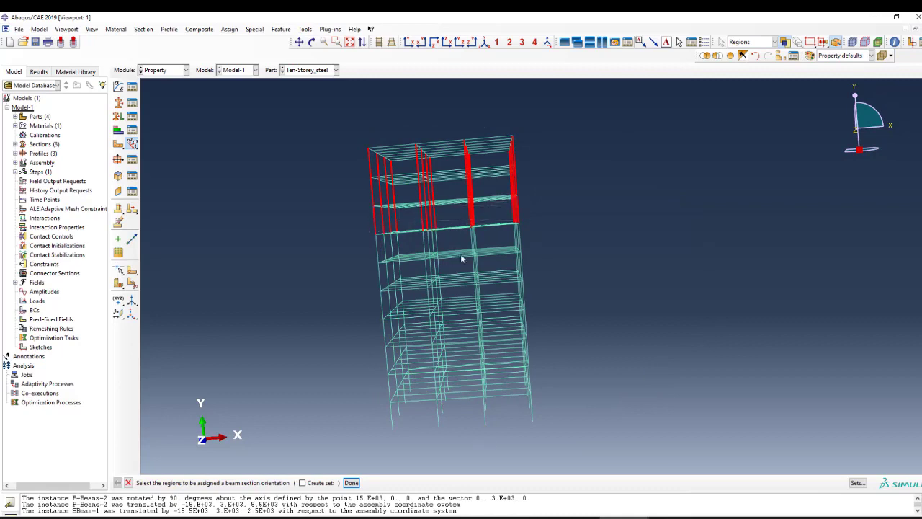
{"action": "scroll", "coordinate": [511, 249], "scroll_direction": "up", "scroll_amount": 2}
{"action": "left_click_drag", "start_coordinate": [529, 232], "coordinate": [344, 242]}
{"action": "scroll", "coordinate": [433, 309], "scroll_direction": "down", "scroll_amount": 1}
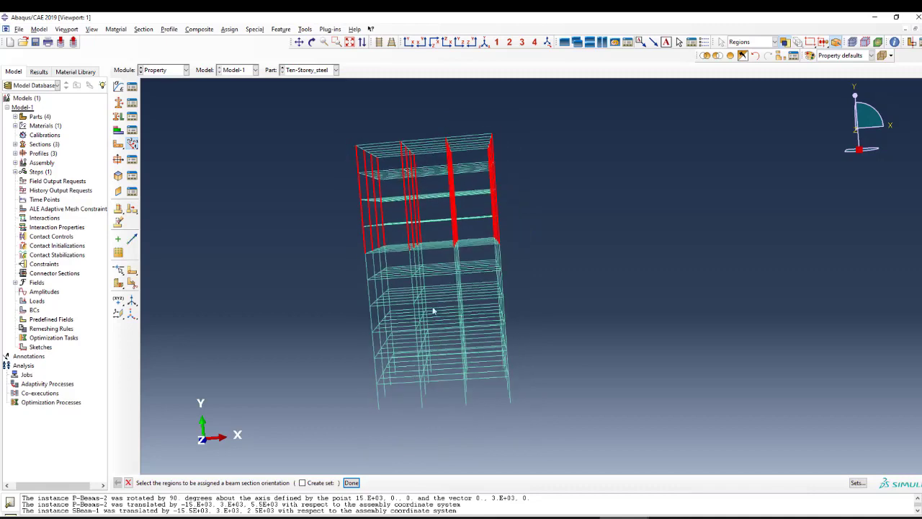
{"action": "scroll", "coordinate": [425, 283], "scroll_direction": "up", "scroll_amount": 1}
- Add the columns of the fifth and sixth storeys from the top to the beam orientation selection
{"action": "left_click", "coordinate": [312, 43]}
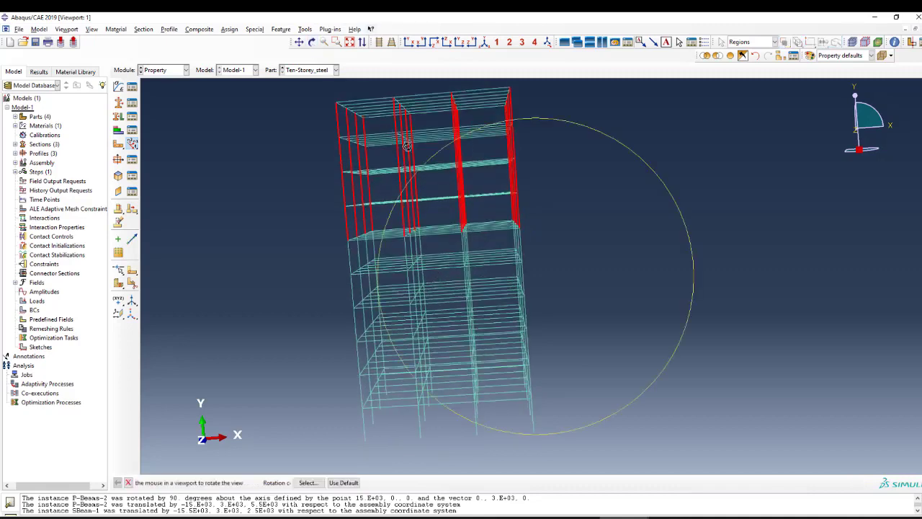
{"action": "left_click_drag", "start_coordinate": [432, 302], "coordinate": [446, 277]}
{"action": "left_click_drag", "start_coordinate": [420, 220], "coordinate": [444, 244]}
{"action": "key", "text": "Escape"}
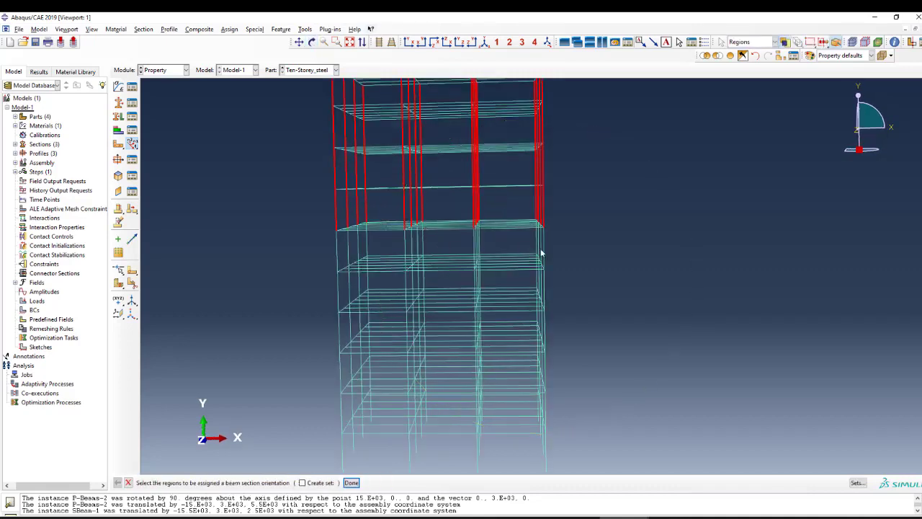
{"action": "scroll", "coordinate": [404, 199], "scroll_direction": "up", "scroll_amount": 2}
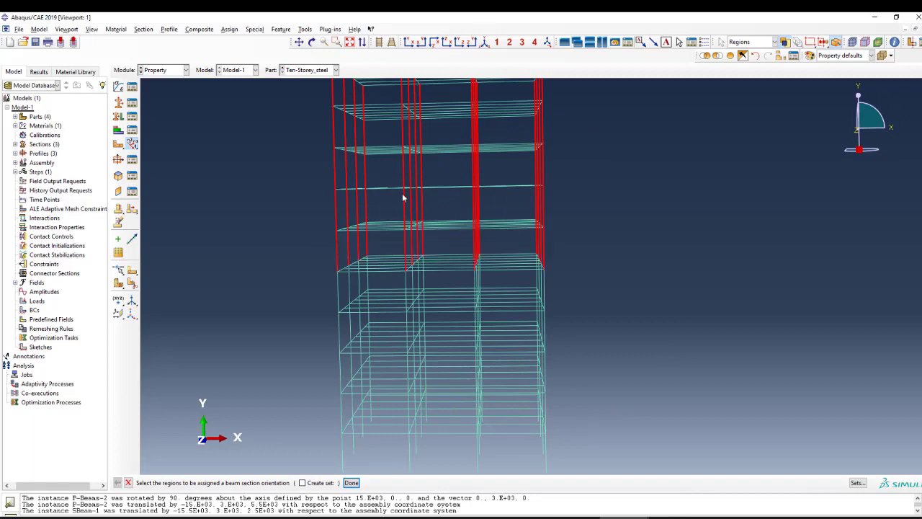
{"action": "scroll", "coordinate": [406, 239], "scroll_direction": "down", "scroll_amount": 2}
{"action": "scroll", "coordinate": [382, 257], "scroll_direction": "up", "scroll_amount": 2}
{"action": "scroll", "coordinate": [546, 246], "scroll_direction": "down", "scroll_amount": 1}
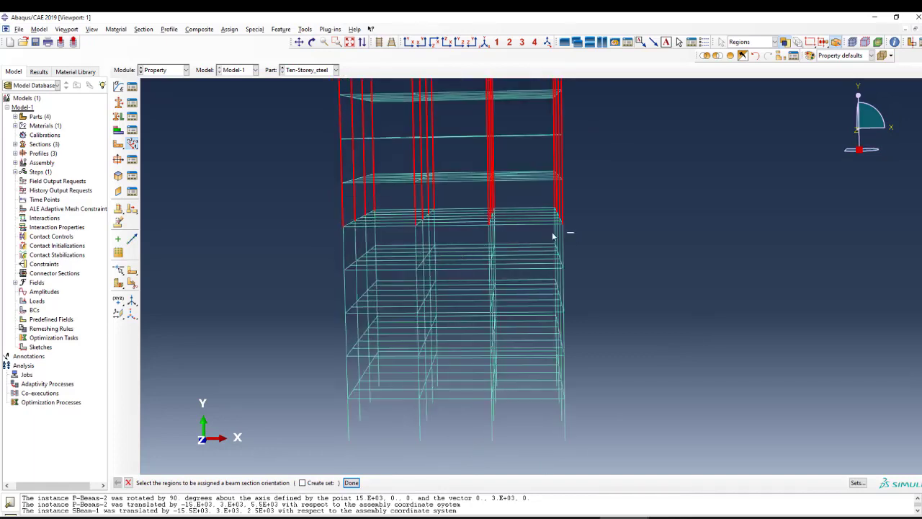
{"action": "scroll", "coordinate": [396, 201], "scroll_direction": "down", "scroll_amount": 1}
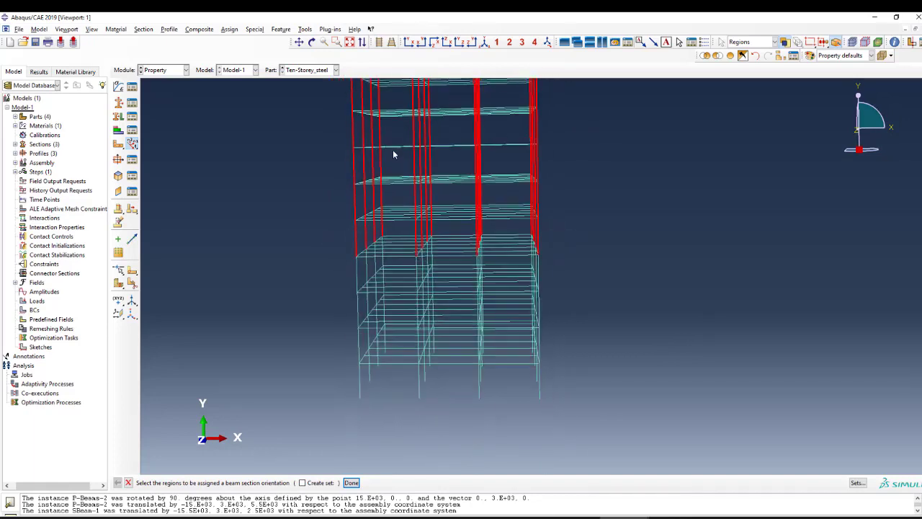
{"action": "scroll", "coordinate": [434, 281], "scroll_direction": "up", "scroll_amount": 1}
{"action": "scroll", "coordinate": [434, 103], "scroll_direction": "down", "scroll_amount": 1}
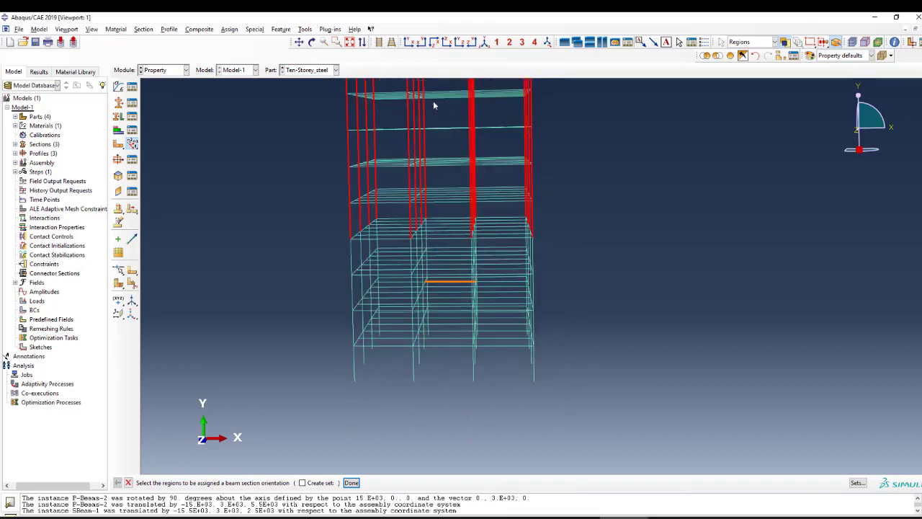
- Add the columns of the seventh, eighth and ninth storeys from the top to the beam orientation selection
{"action": "left_click", "coordinate": [312, 42]}
{"action": "left_click_drag", "start_coordinate": [464, 231], "coordinate": [469, 247]}
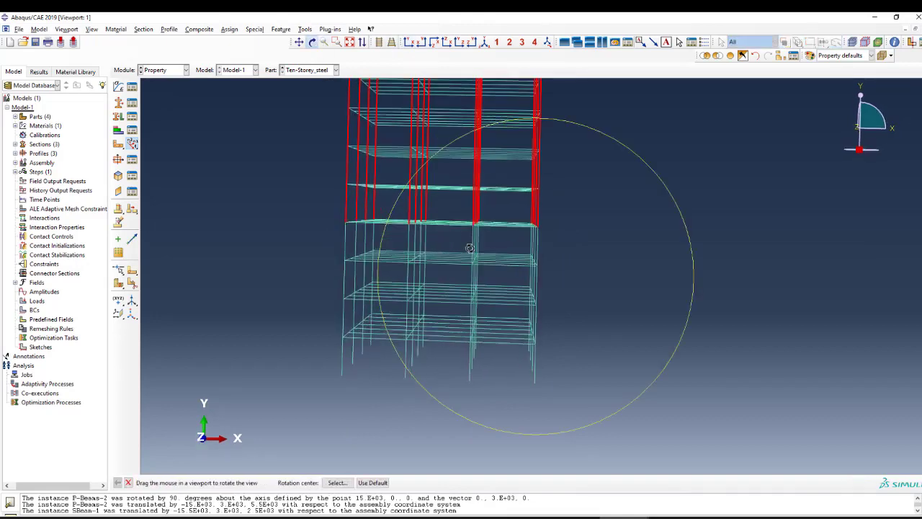
{"action": "key", "text": "Escape"}
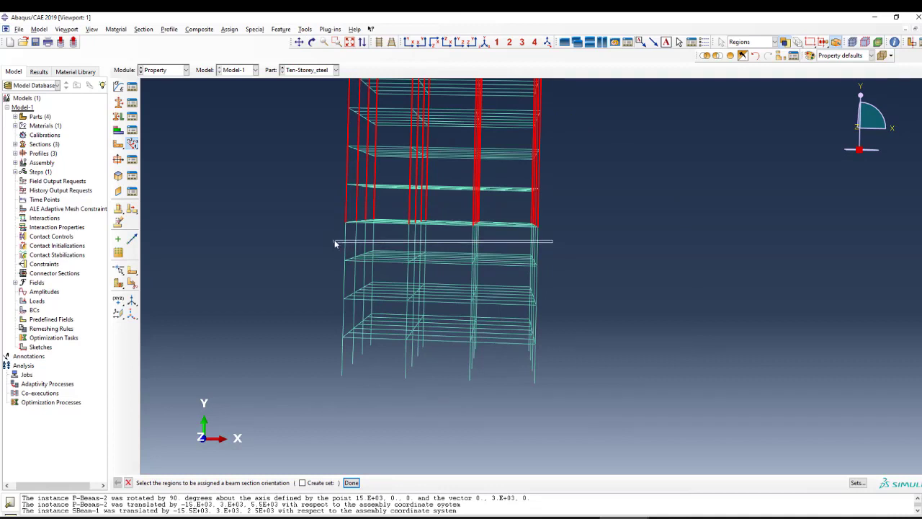
{"action": "scroll", "coordinate": [519, 294], "scroll_direction": "up", "scroll_amount": 1}
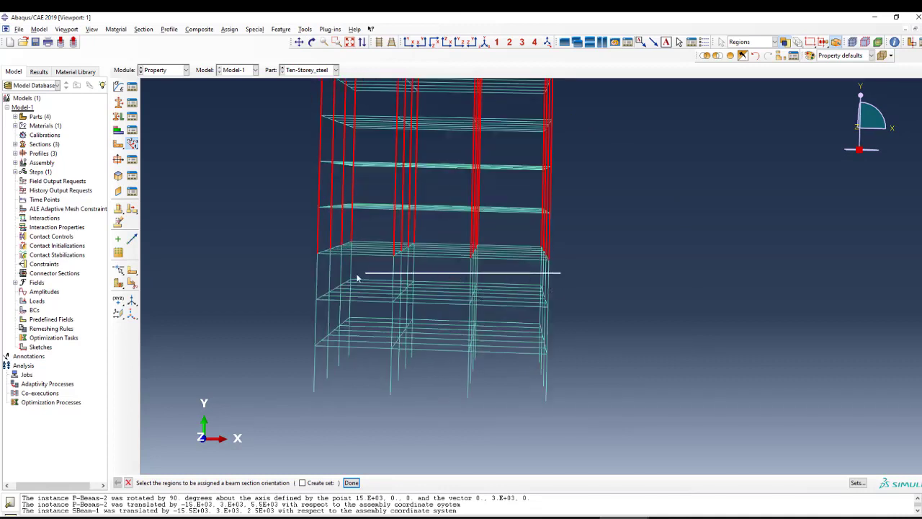
{"action": "left_click", "coordinate": [452, 327]}
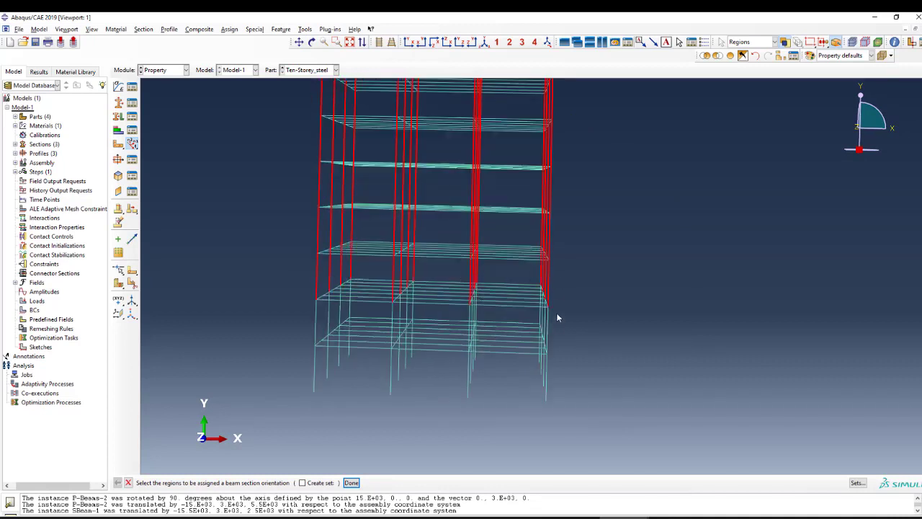
{"action": "left_click_drag", "start_coordinate": [557, 315], "coordinate": [319, 322]}
{"action": "left_click_drag", "start_coordinate": [511, 303], "coordinate": [356, 90], "text": "ctrl+alt"}
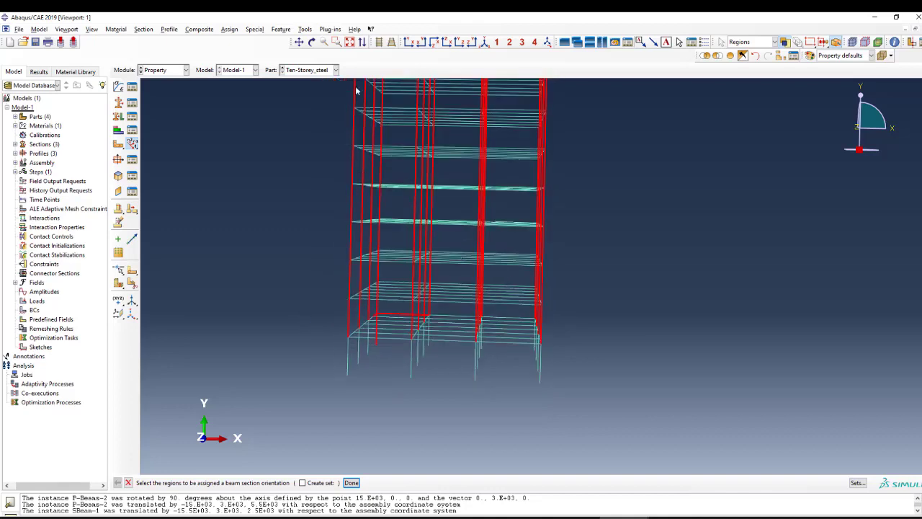
- Add all ground-storey columns to the beam orientation selection
{"action": "left_click", "coordinate": [311, 42]}
{"action": "left_click_drag", "start_coordinate": [510, 241], "coordinate": [513, 226]}
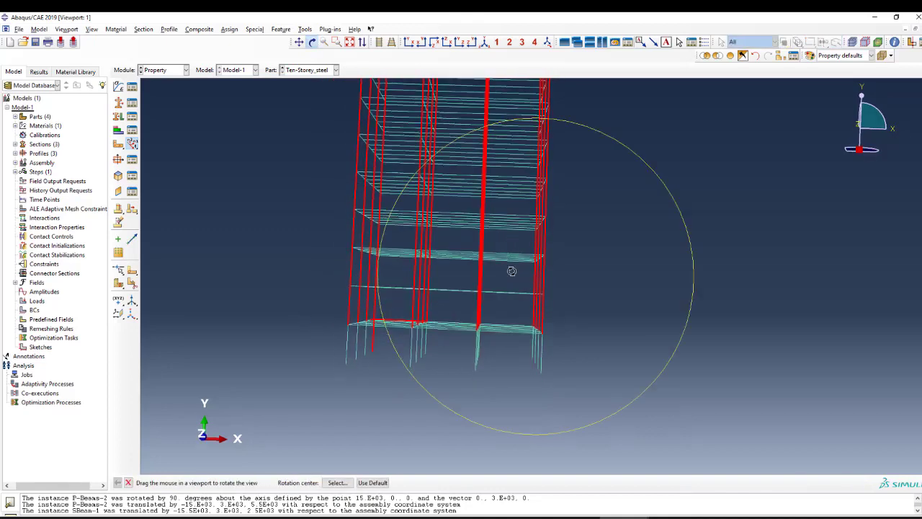
{"action": "left_click_drag", "start_coordinate": [511, 270], "coordinate": [465, 343]}
{"action": "key", "text": "Escape"}
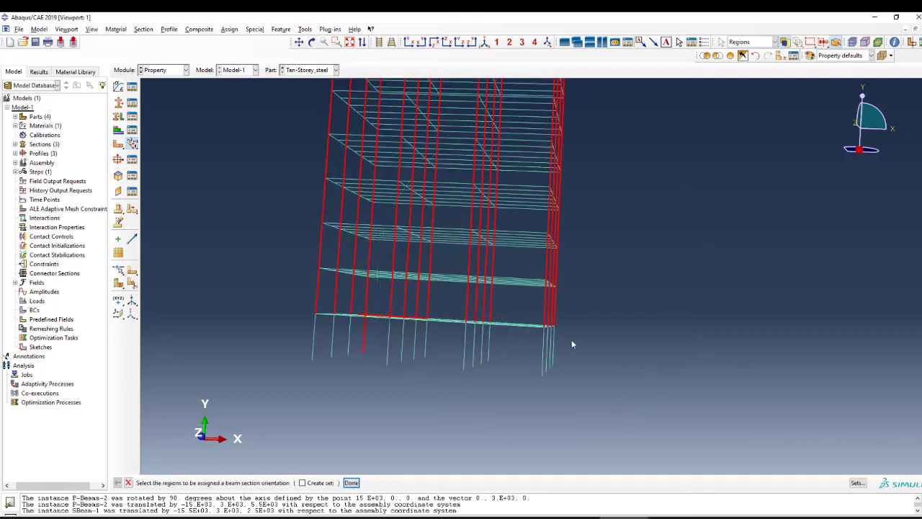
{"action": "left_click_drag", "start_coordinate": [572, 336], "coordinate": [307, 357]}
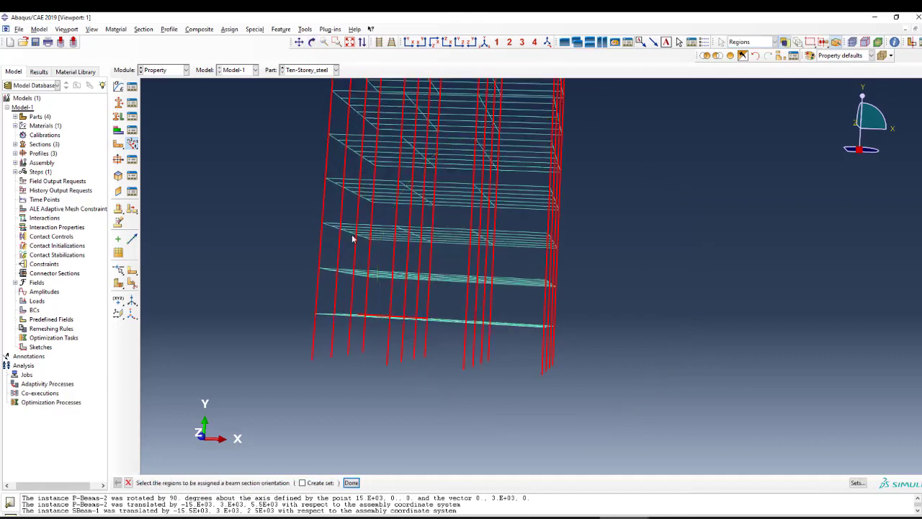
- Remove the stray beam at the lowest floor's corner from the column selection
{"action": "left_click", "coordinate": [485, 42]}
{"action": "left_click", "coordinate": [350, 42]}
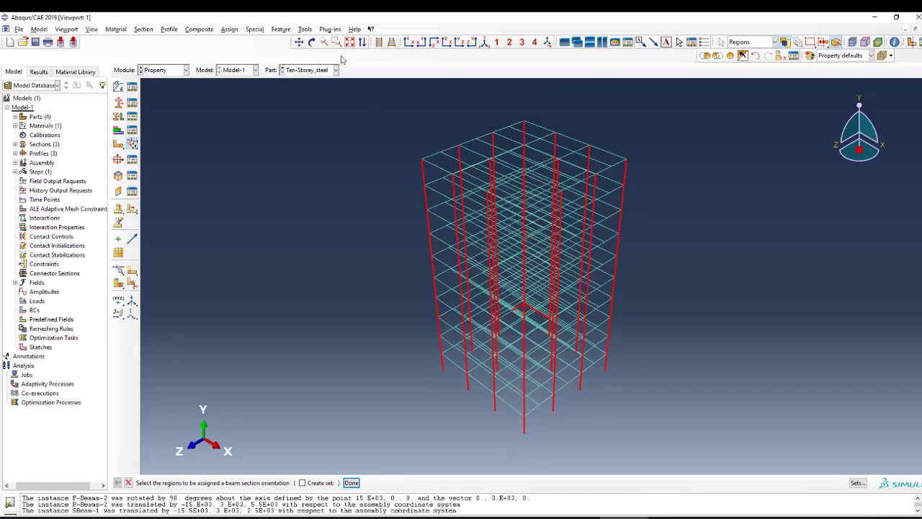
{"action": "left_click", "coordinate": [311, 42]}
{"action": "left_click_drag", "start_coordinate": [533, 302], "coordinate": [601, 367]}
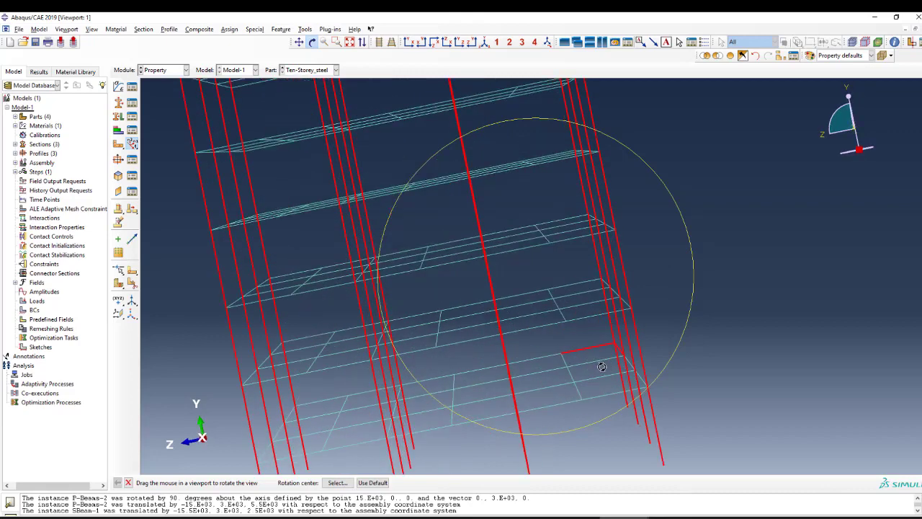
{"action": "key", "text": "Escape"}
{"action": "scroll", "coordinate": [611, 361], "scroll_direction": "up", "scroll_amount": 2}
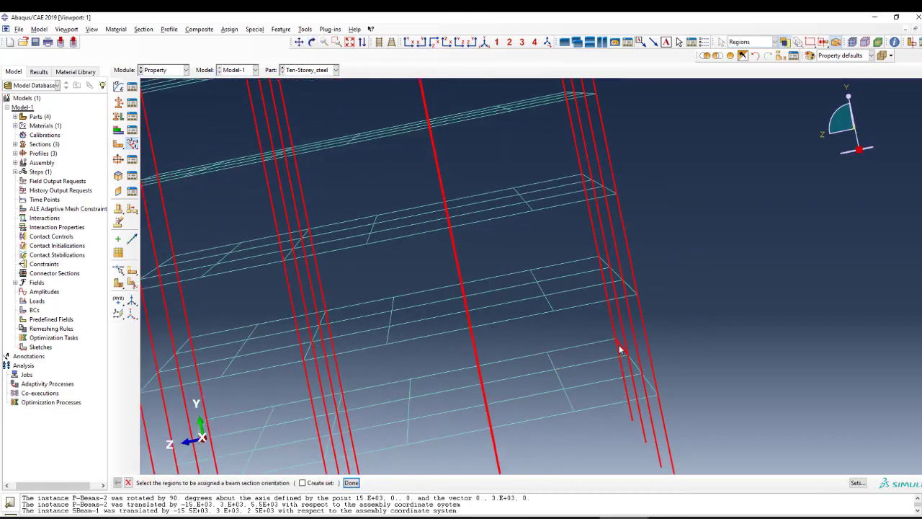
{"action": "scroll", "coordinate": [619, 344], "scroll_direction": "down", "scroll_amount": 3}
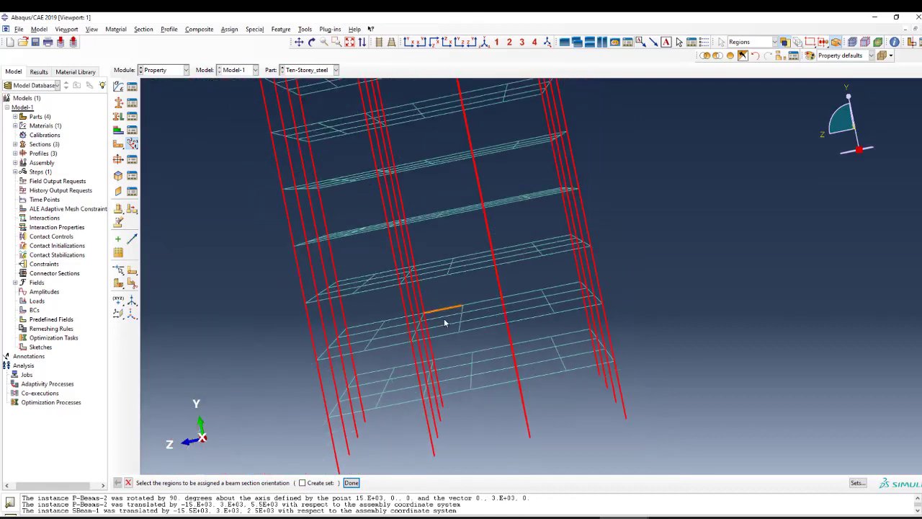
- Check the column selection, then assign the columns the beam orientation with n1 direction 0.0,0.0,-1.0
{"action": "left_click", "coordinate": [312, 41]}
{"action": "left_click_drag", "start_coordinate": [446, 177], "coordinate": [425, 257]}
{"action": "left_click_drag", "start_coordinate": [467, 90], "coordinate": [451, 174]}
{"action": "left_click_drag", "start_coordinate": [429, 210], "coordinate": [461, 220]}
{"action": "key", "text": "Escape"}
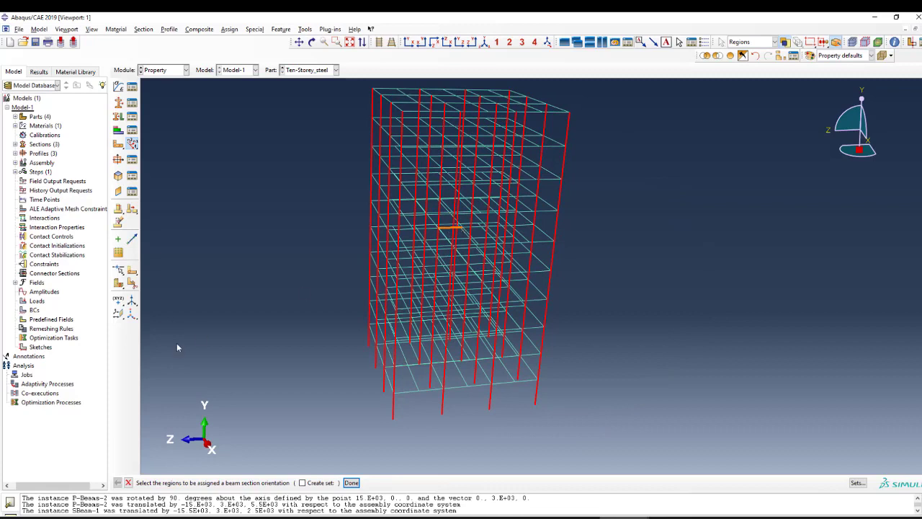
{"action": "middle_click", "coordinate": [265, 259]}
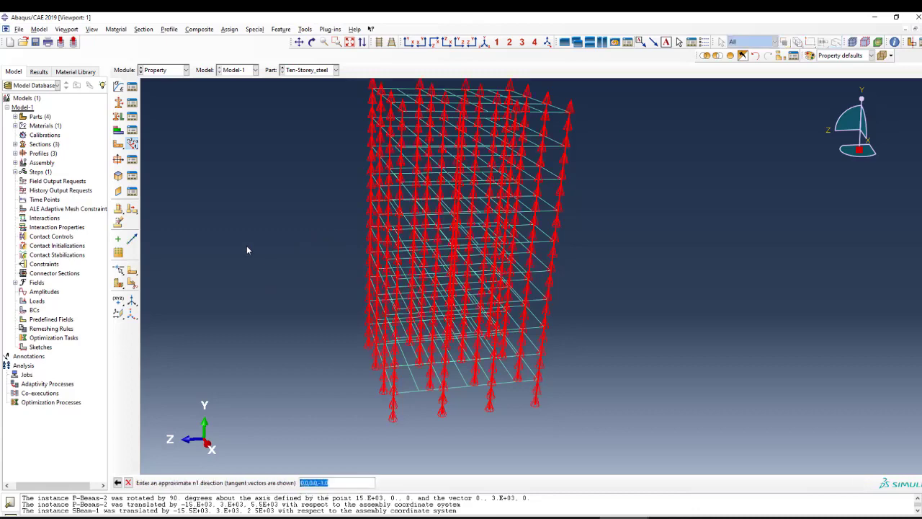
{"action": "middle_click", "coordinate": [278, 252]}
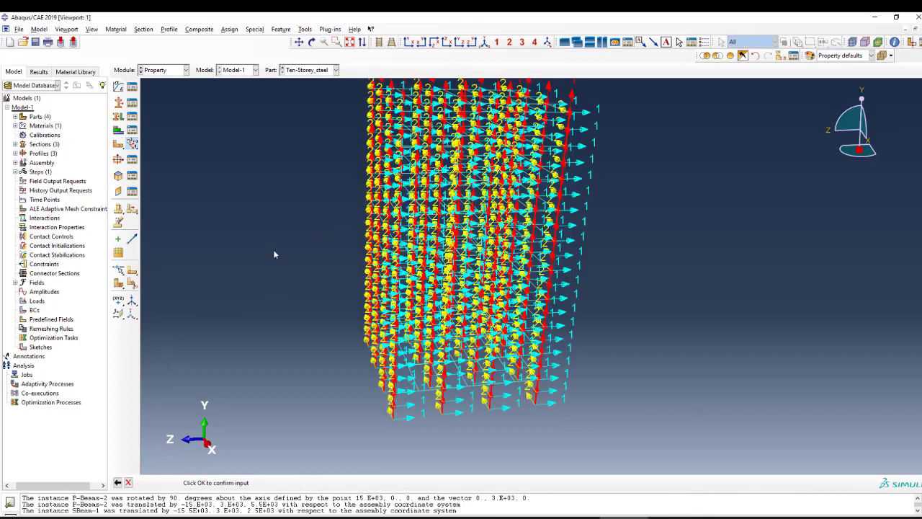
{"action": "middle_click", "coordinate": [251, 351]}
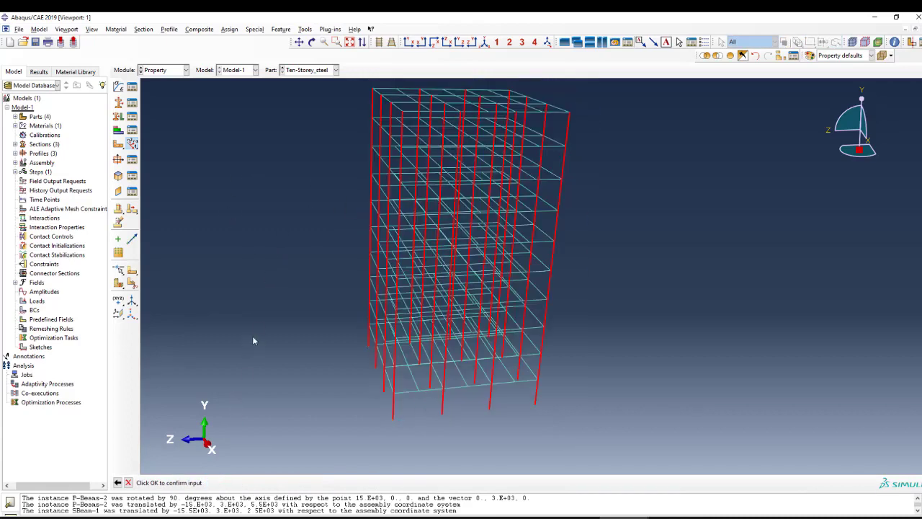
- Select all beams running along X in the three bays of every floor for the orientation assignment, using the XY view
{"action": "left_click", "coordinate": [312, 42]}
{"action": "left_click_drag", "start_coordinate": [421, 155], "coordinate": [409, 237]}
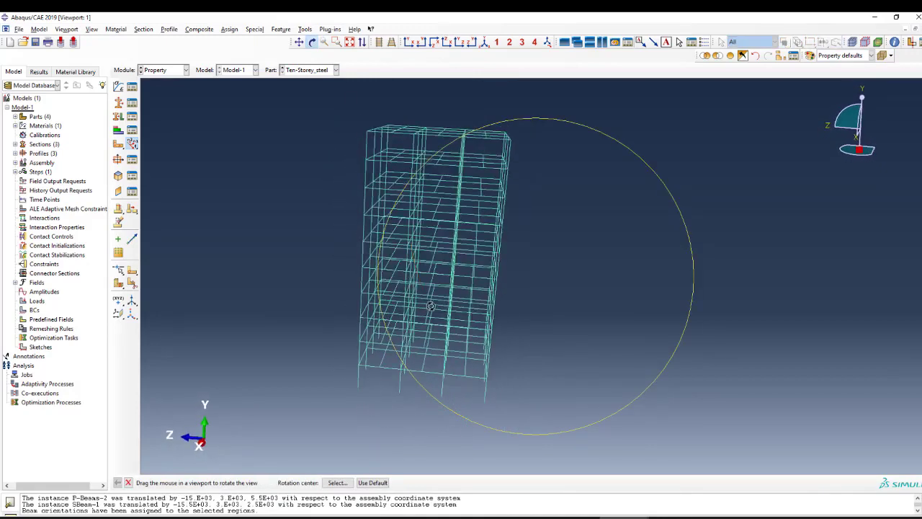
{"action": "left_click_drag", "start_coordinate": [431, 306], "coordinate": [442, 301]}
{"action": "key", "text": "Escape"}
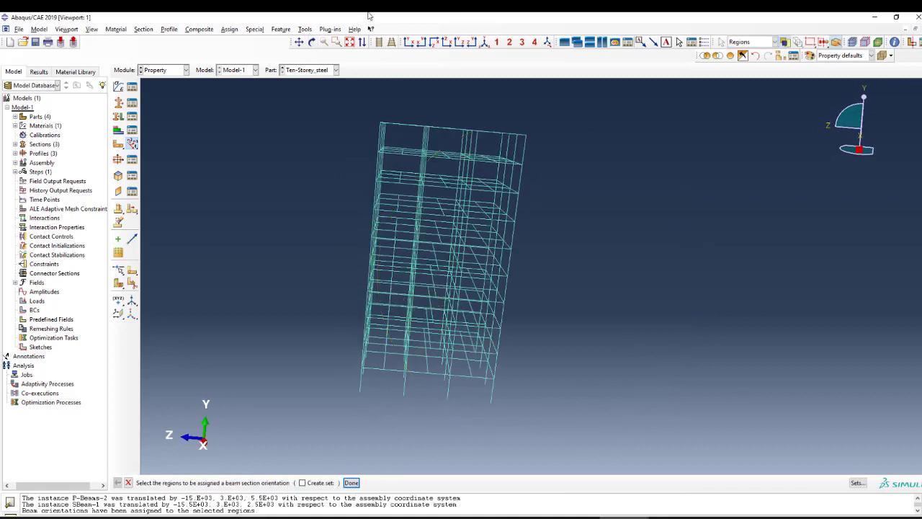
{"action": "left_click", "coordinate": [409, 42]}
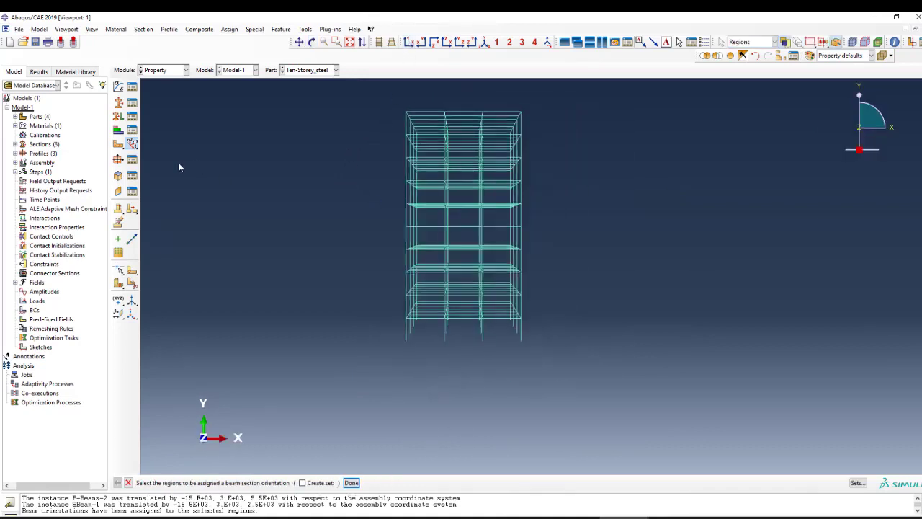
{"action": "left_click_drag", "start_coordinate": [435, 102], "coordinate": [418, 353]}
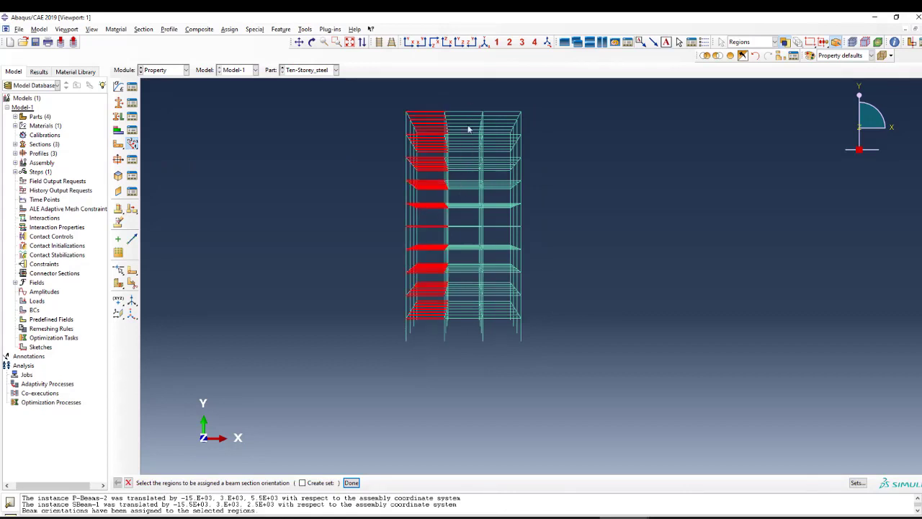
{"action": "left_click_drag", "start_coordinate": [469, 129], "coordinate": [454, 362], "text": "shift"}
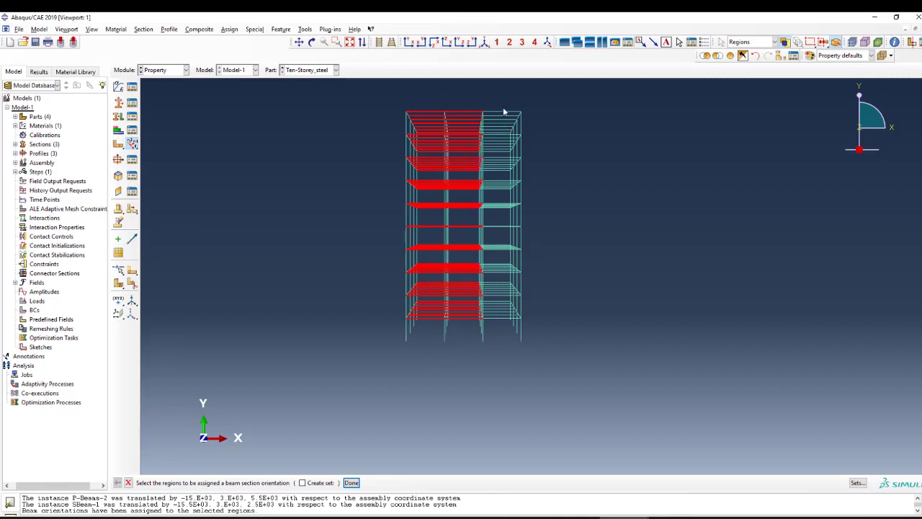
{"action": "left_click_drag", "start_coordinate": [504, 111], "coordinate": [493, 345], "text": "shift"}
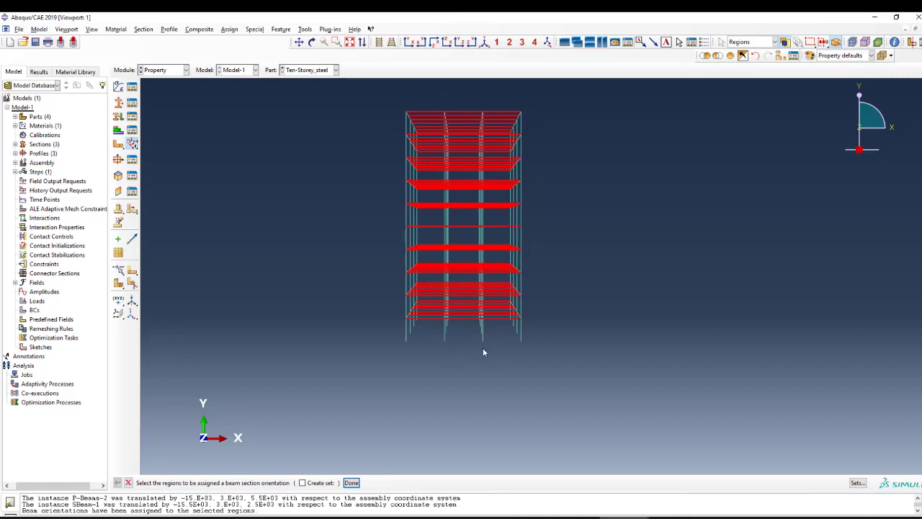
- Assign the selected X-direction beams the n1 direction 0.0,0.0,-1.0 and finish the orientation command
{"action": "left_click", "coordinate": [311, 42]}
{"action": "left_click_drag", "start_coordinate": [479, 281], "coordinate": [573, 188]}
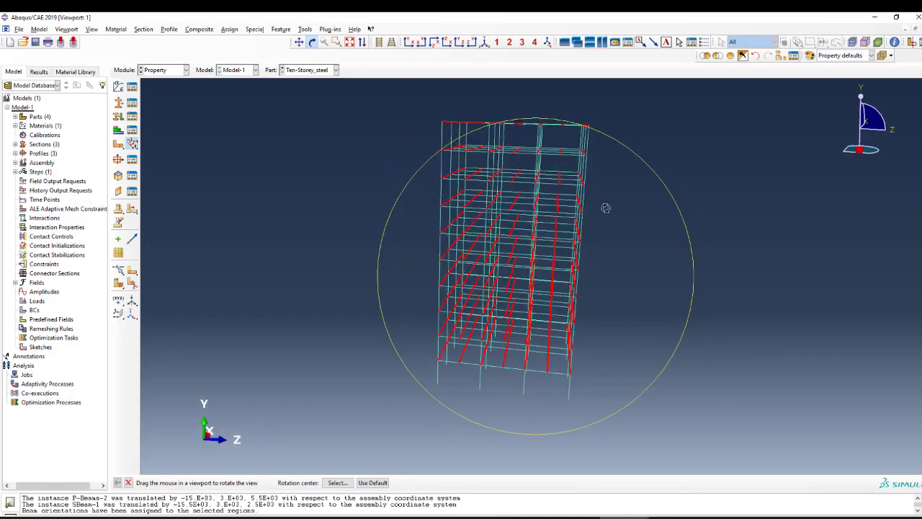
{"action": "key", "text": "Escape"}
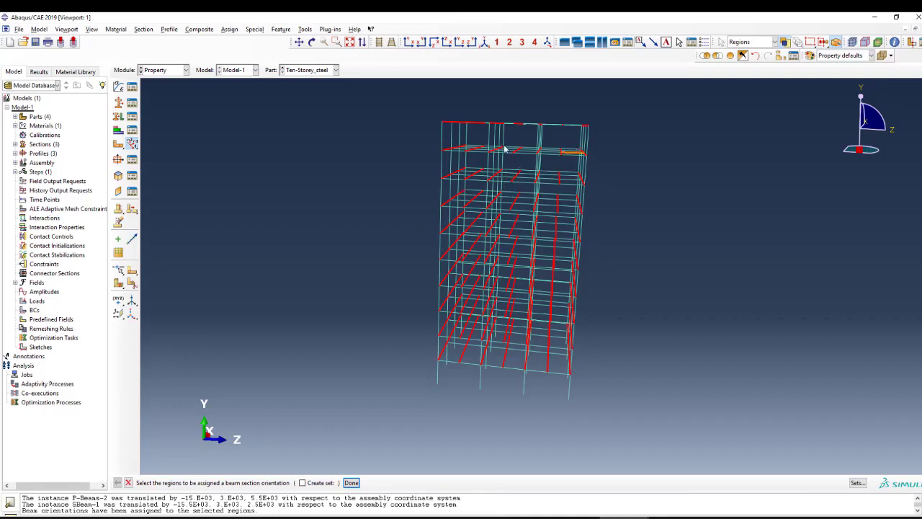
{"action": "middle_click", "coordinate": [322, 195]}
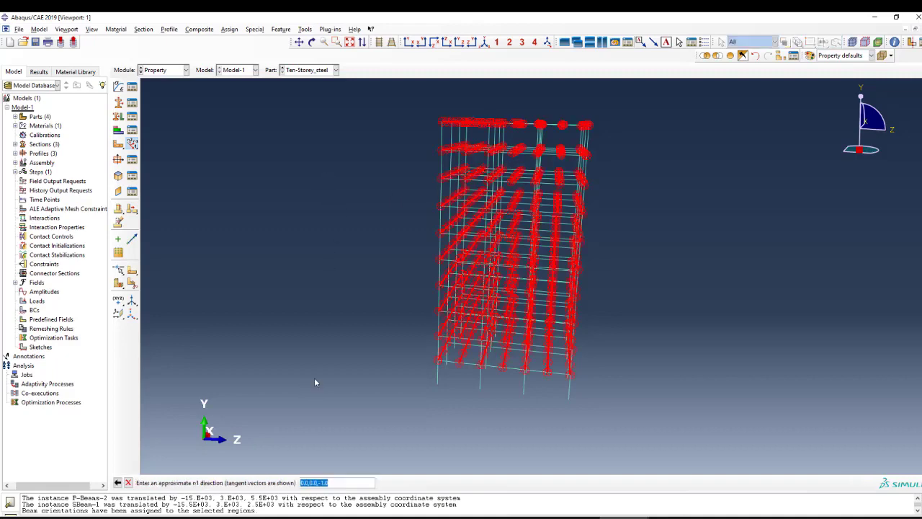
{"action": "middle_click", "coordinate": [314, 382]}
{"action": "middle_click", "coordinate": [310, 222]}
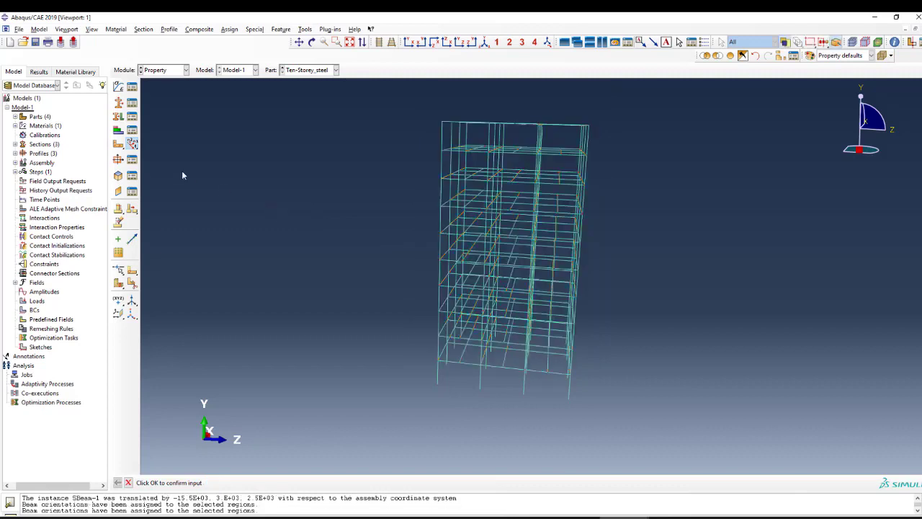
{"action": "middle_click", "coordinate": [372, 218]}
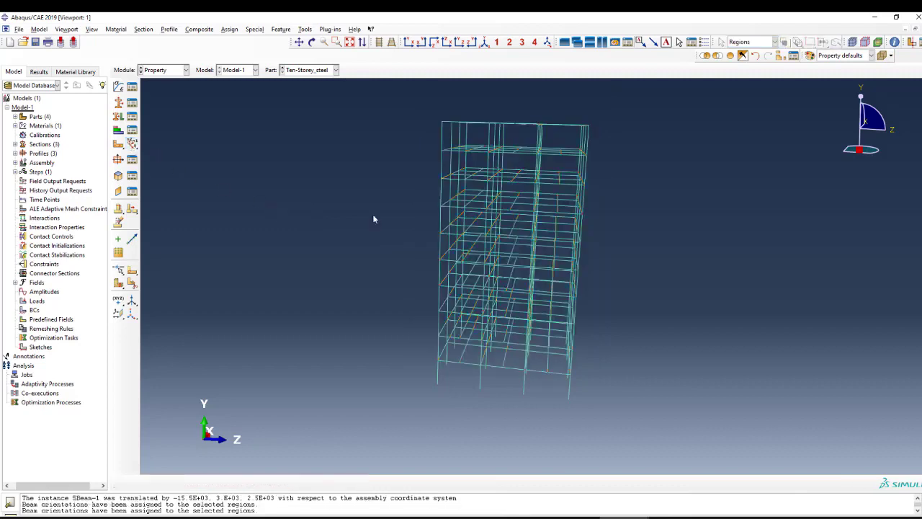
- Start a beam section orientation assignment and try to select the Z-direction beams of every floor in the angled view
{"action": "left_click", "coordinate": [133, 144]}
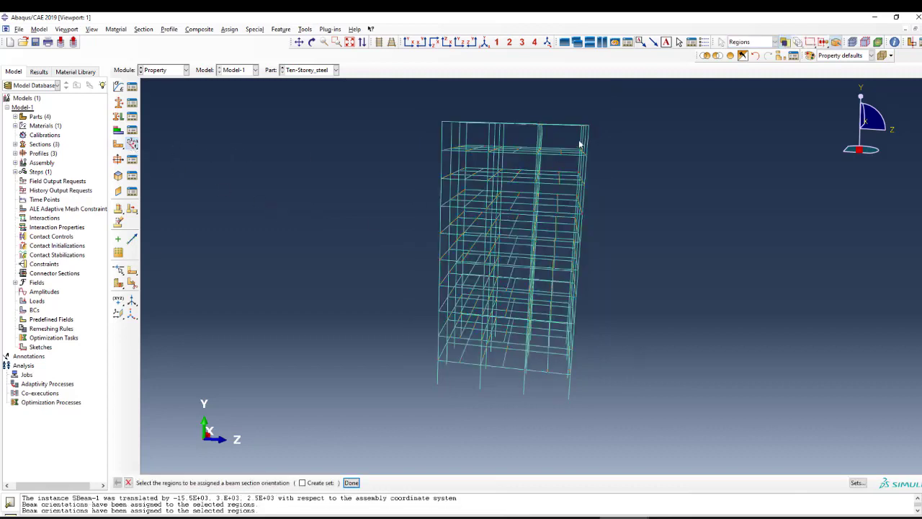
{"action": "left_click_drag", "start_coordinate": [569, 167], "coordinate": [568, 179]}
{"action": "left_click", "coordinate": [551, 171], "text": "shift"}
{"action": "left_click_drag", "start_coordinate": [551, 193], "coordinate": [558, 396], "text": "shift"}
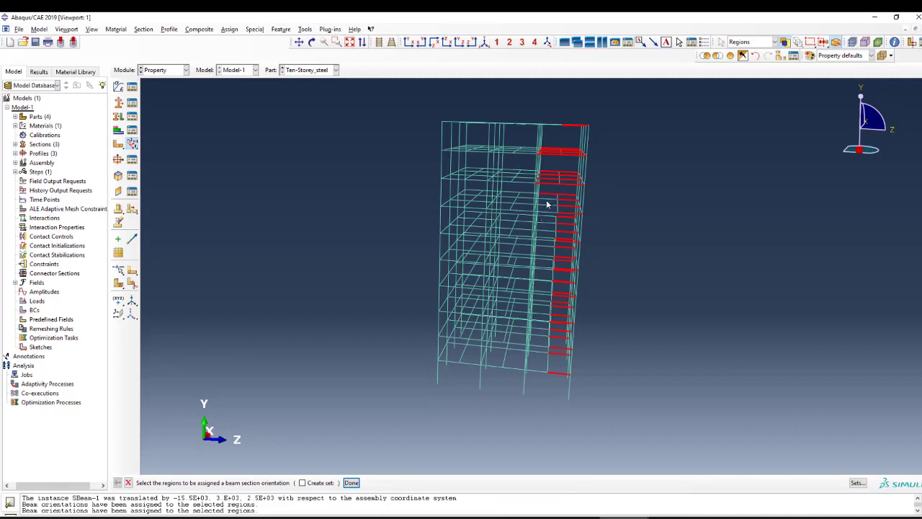
{"action": "left_click_drag", "start_coordinate": [547, 196], "coordinate": [539, 400], "text": "shift"}
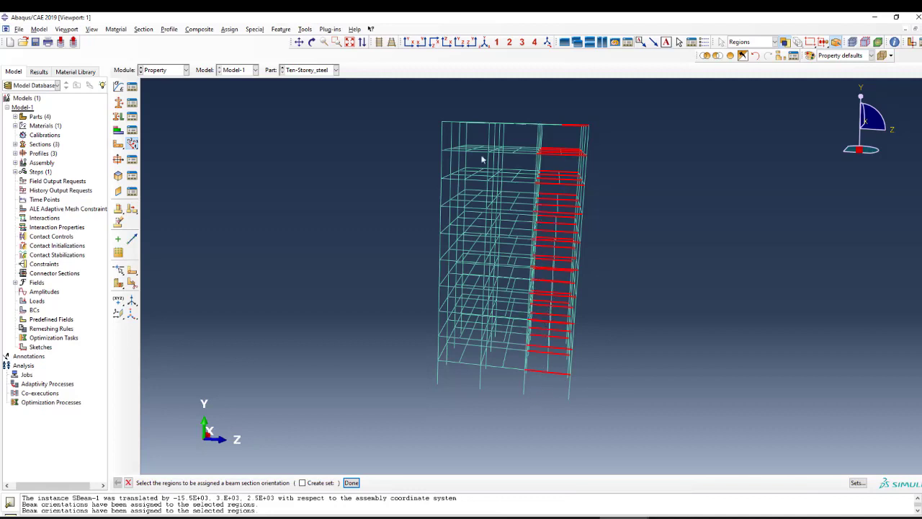
{"action": "left_click", "coordinate": [312, 42]}
{"action": "left_click_drag", "start_coordinate": [555, 274], "coordinate": [573, 280]}
{"action": "key", "text": "Escape"}
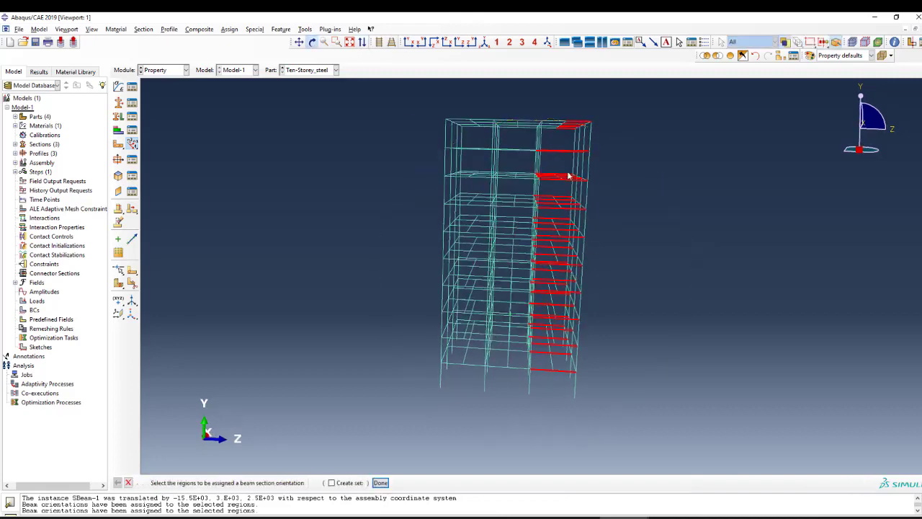
{"action": "left_click_drag", "start_coordinate": [553, 118], "coordinate": [552, 152], "text": "shift"}
{"action": "left_click_drag", "start_coordinate": [528, 113], "coordinate": [524, 387], "text": "shift"}
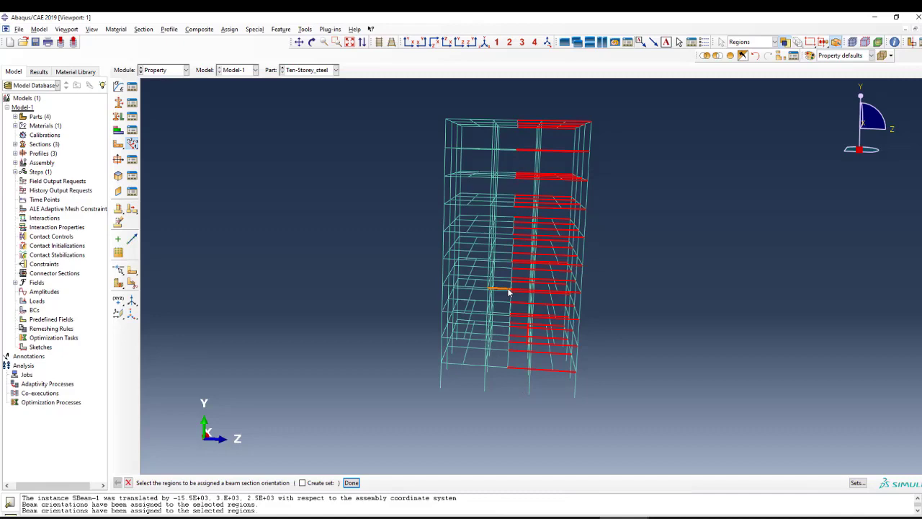
{"action": "scroll", "coordinate": [518, 328], "scroll_direction": "down", "scroll_amount": 4}
{"action": "scroll", "coordinate": [521, 332], "scroll_direction": "up", "scroll_amount": 2}
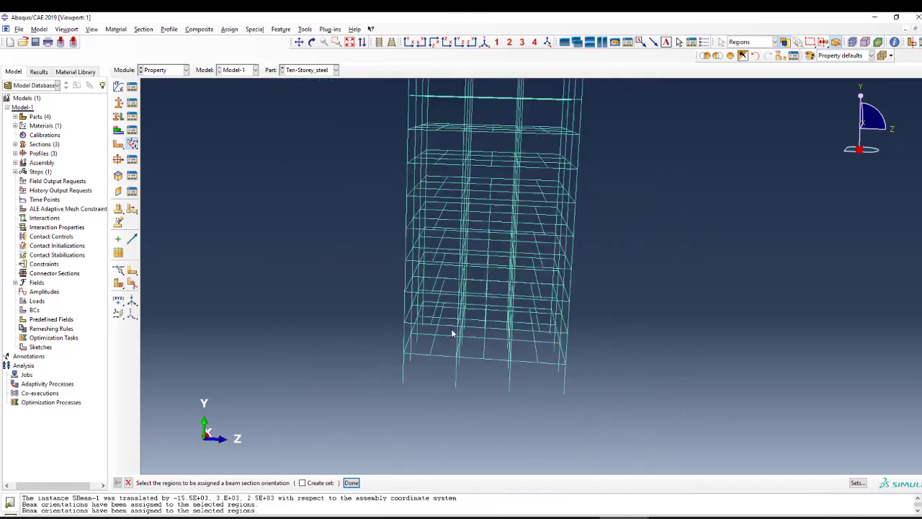
- Select the Z-direction beams on the upper floors of the low-Z outer bay, using the reversed side view facing the YZ plane
{"action": "left_click", "coordinate": [408, 41]}
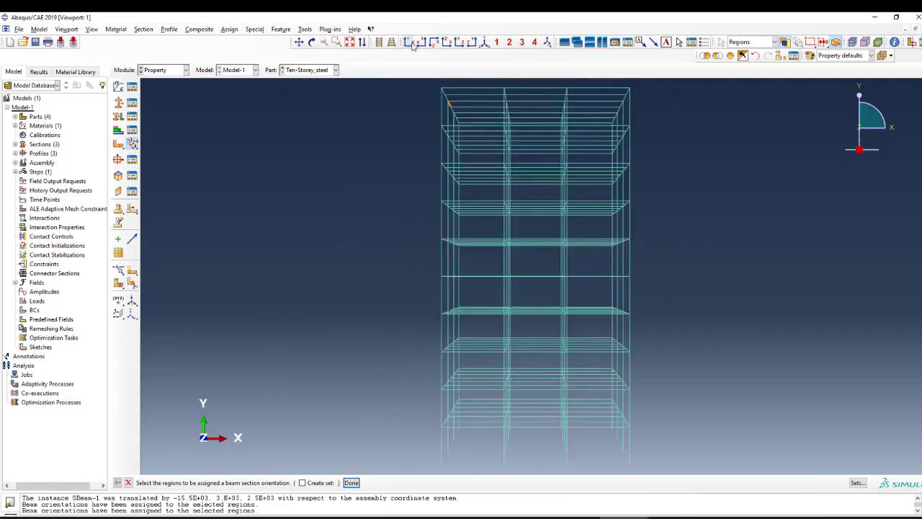
{"action": "left_click", "coordinate": [421, 42]}
{"action": "left_click", "coordinate": [421, 42]}
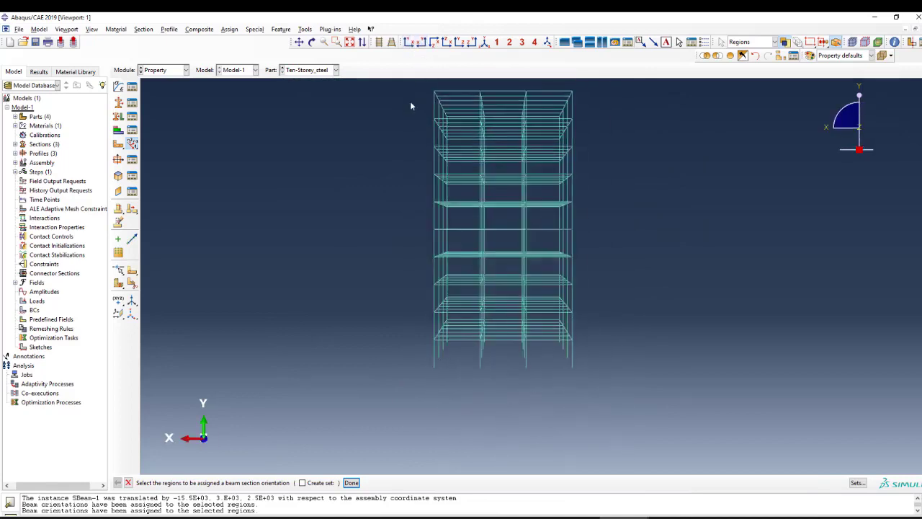
{"action": "left_click", "coordinate": [434, 42]}
{"action": "left_click", "coordinate": [446, 42]}
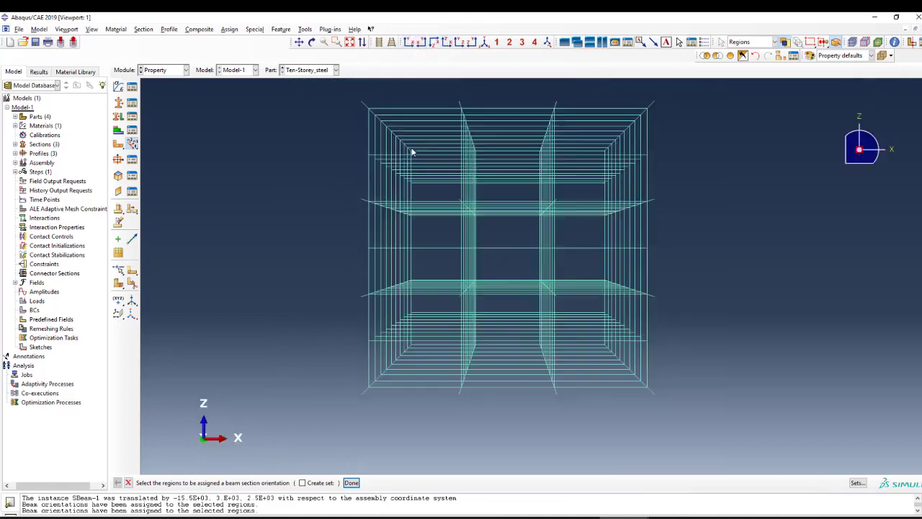
{"action": "left_click", "coordinate": [473, 42]}
{"action": "scroll", "coordinate": [465, 98], "scroll_direction": "down", "scroll_amount": 2}
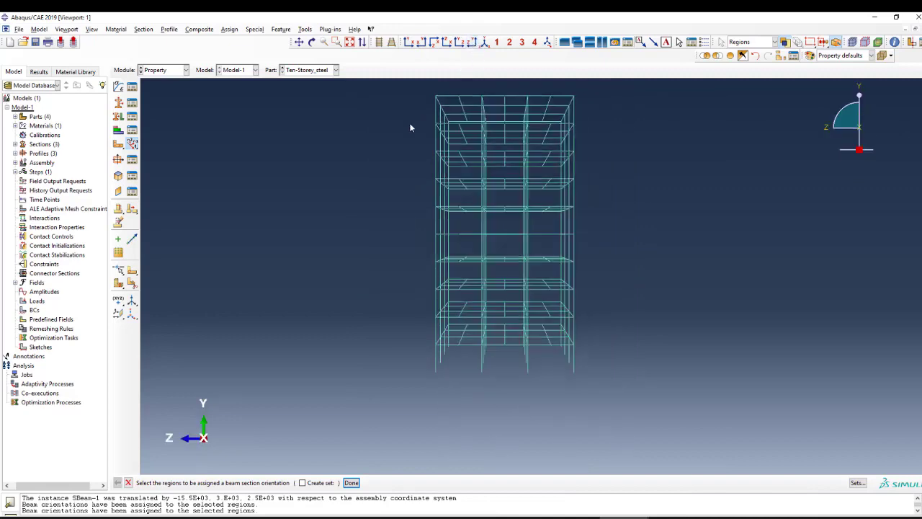
{"action": "scroll", "coordinate": [506, 107], "scroll_direction": "up", "scroll_amount": 2}
{"action": "scroll", "coordinate": [523, 123], "scroll_direction": "down", "scroll_amount": 1}
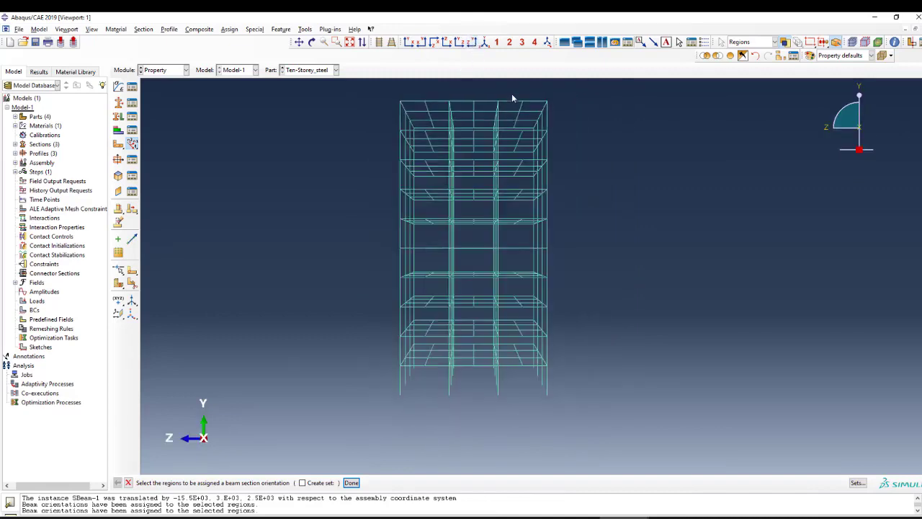
{"action": "left_click_drag", "start_coordinate": [509, 94], "coordinate": [510, 292]}
{"action": "left_click_drag", "start_coordinate": [533, 96], "coordinate": [527, 319]}
- Add the Z-direction beams on the lower floors of the low-Z outer bay to the selection
{"action": "scroll", "coordinate": [529, 326], "scroll_direction": "up", "scroll_amount": 1}
{"action": "scroll", "coordinate": [530, 326], "scroll_direction": "up", "scroll_amount": 2}
{"action": "left_click_drag", "start_coordinate": [493, 271], "coordinate": [496, 405]}
{"action": "left_click_drag", "start_coordinate": [520, 314], "coordinate": [527, 403]}
{"action": "scroll", "coordinate": [512, 331], "scroll_direction": "down", "scroll_amount": 1}
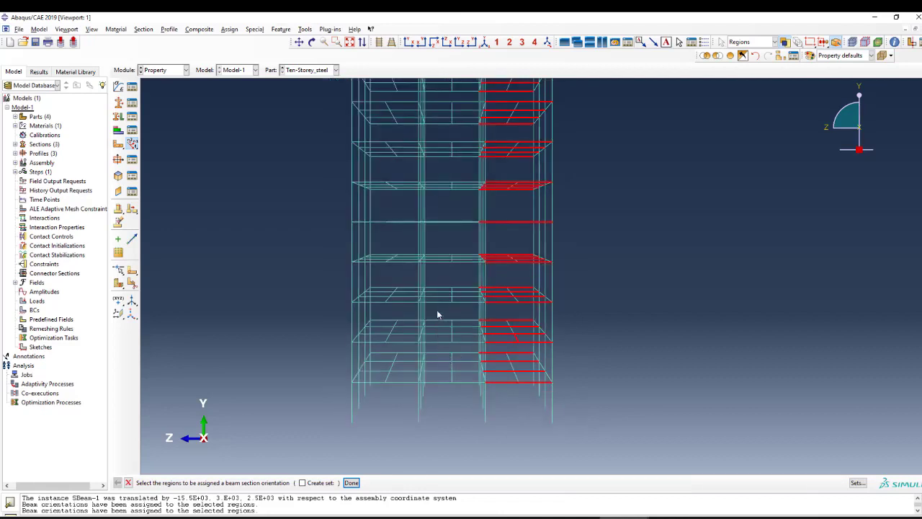
- Add the middle bay's Z-direction beams to the selection, covering the lower floors first and then the upper floors
{"action": "left_click_drag", "start_coordinate": [442, 378], "coordinate": [445, 414]}
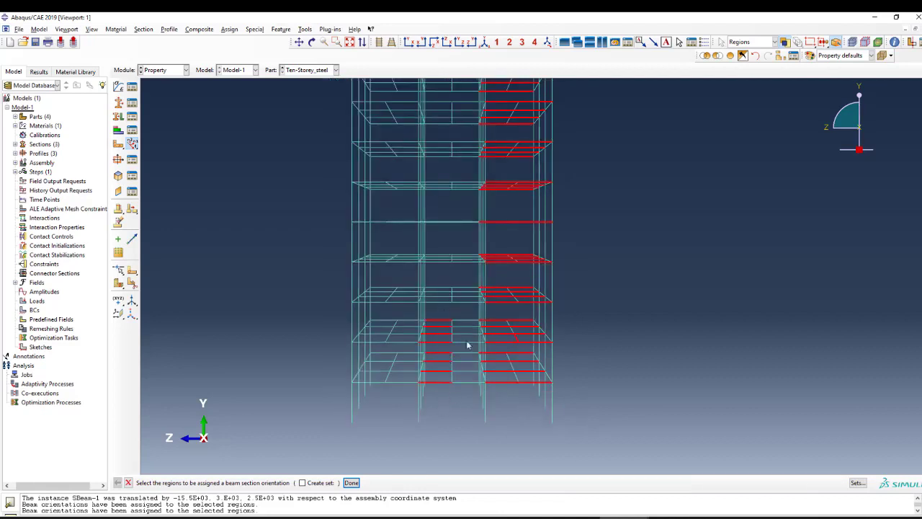
{"action": "left_click_drag", "start_coordinate": [467, 337], "coordinate": [468, 415]}
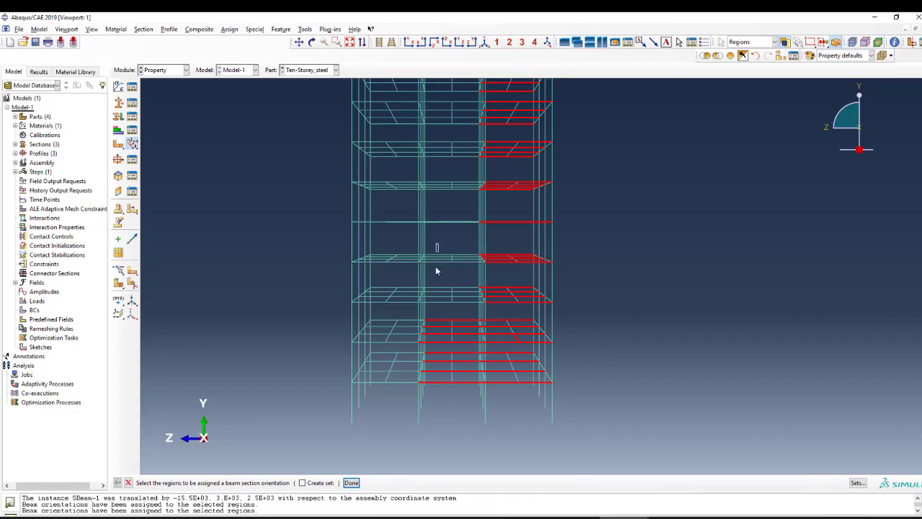
{"action": "left_click_drag", "start_coordinate": [436, 271], "coordinate": [436, 328]}
{"action": "mouse_move", "coordinate": [465, 269]}
{"action": "left_mouse_down"}
{"action": "mouse_move", "coordinate": [465, 317]}
{"action": "mouse_move", "coordinate": [456, 260]}
{"action": "left_mouse_up"}
{"action": "scroll", "coordinate": [455, 264], "scroll_direction": "down", "scroll_amount": 3}
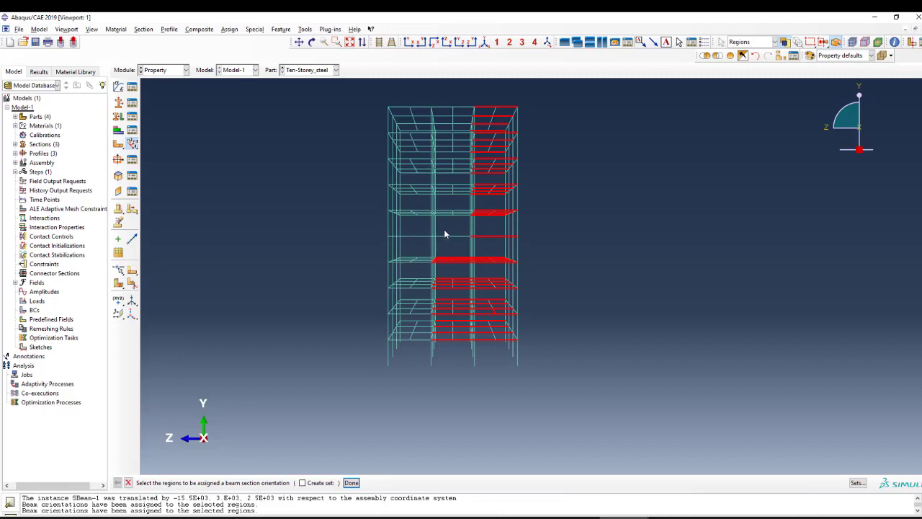
{"action": "left_click_drag", "start_coordinate": [445, 234], "coordinate": [440, 257]}
{"action": "left_click_drag", "start_coordinate": [442, 99], "coordinate": [450, 231]}
{"action": "left_click_drag", "start_coordinate": [463, 102], "coordinate": [465, 216]}
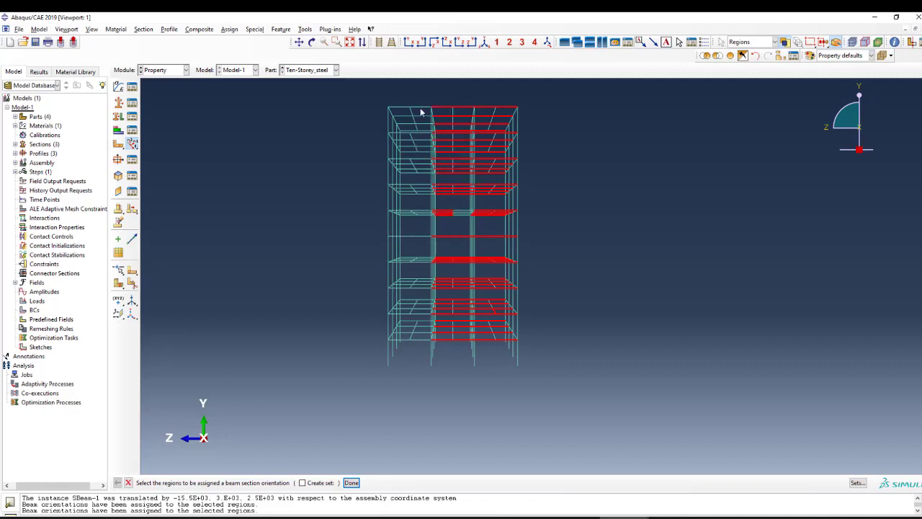
- Add the Z-direction beams of the high-Z outer bay to the selection, starting with the upper floors
{"action": "left_click_drag", "start_coordinate": [423, 141], "coordinate": [424, 203]}
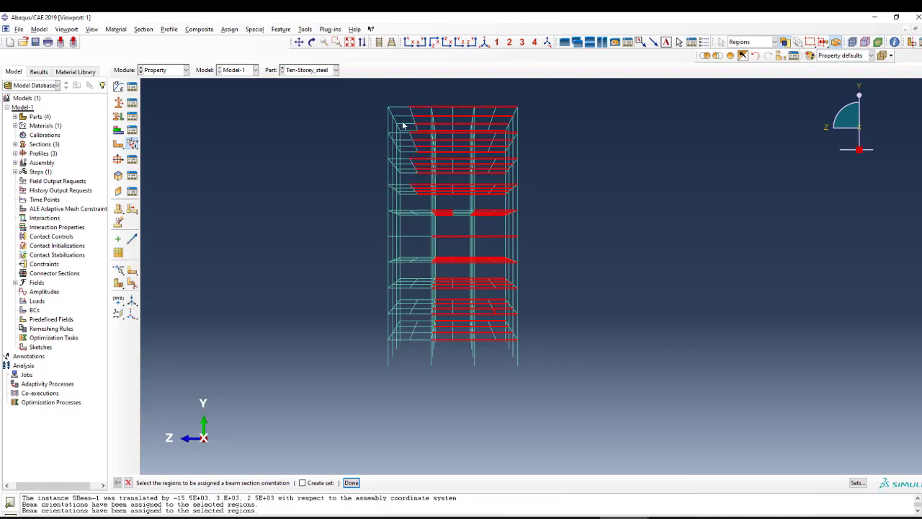
- Add the unselected Z-direction beams on all storeys to the beam orientation region and accept the selection
{"action": "left_click", "coordinate": [312, 42]}
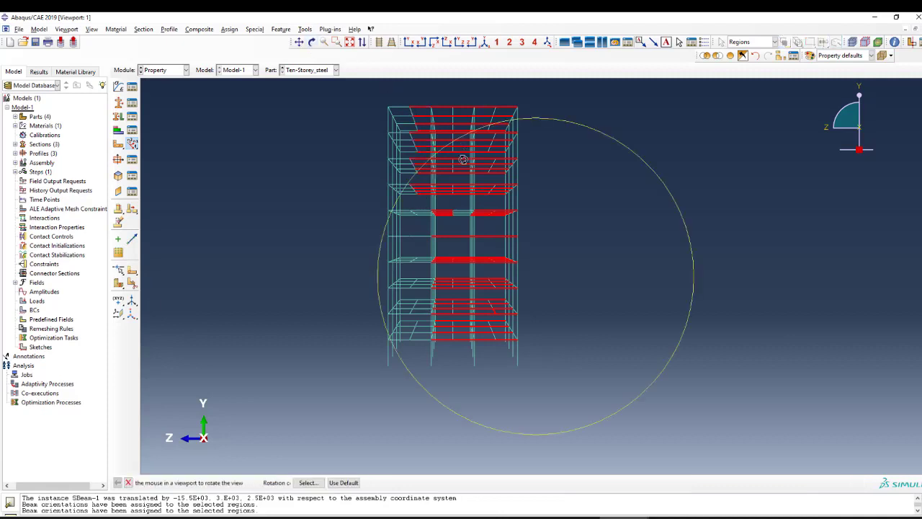
{"action": "left_click_drag", "start_coordinate": [464, 158], "coordinate": [446, 204]}
{"action": "key", "text": "Escape"}
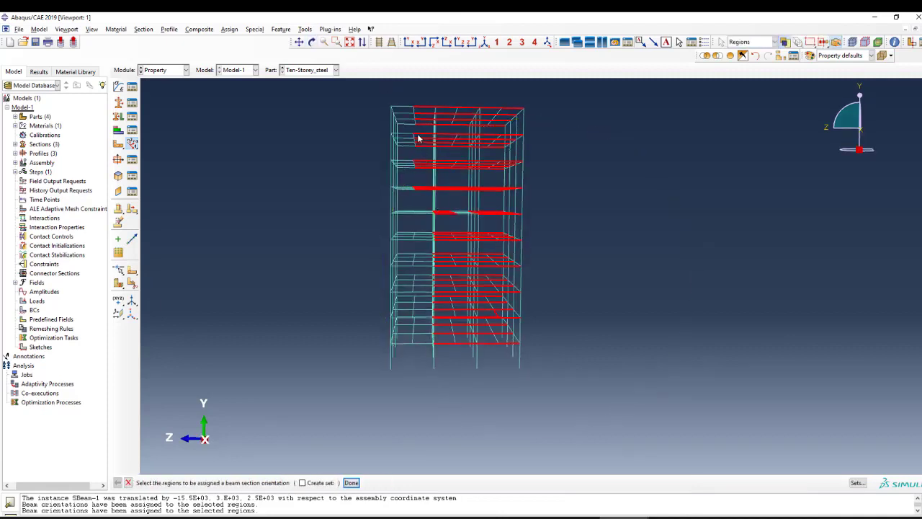
{"action": "left_click_drag", "start_coordinate": [409, 105], "coordinate": [425, 369]}
{"action": "left_click_drag", "start_coordinate": [410, 235], "coordinate": [407, 361]}
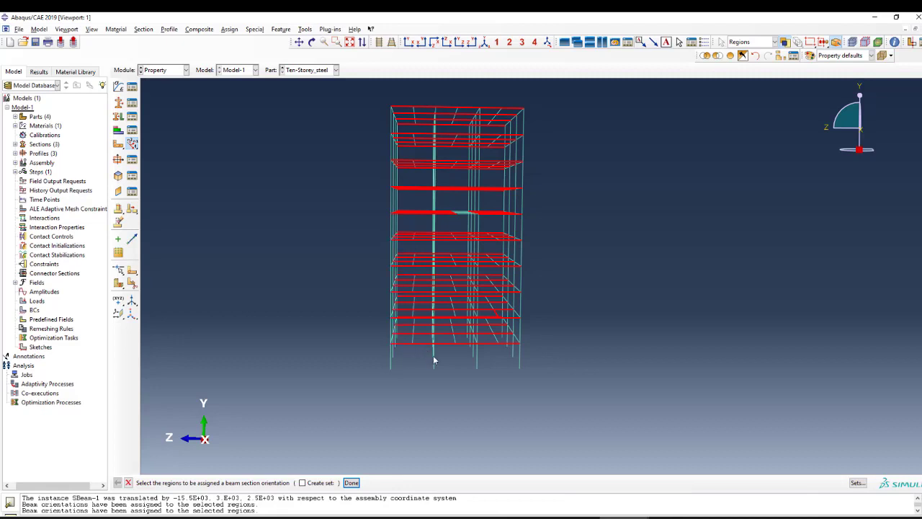
{"action": "scroll", "coordinate": [463, 226], "scroll_direction": "up", "scroll_amount": 1}
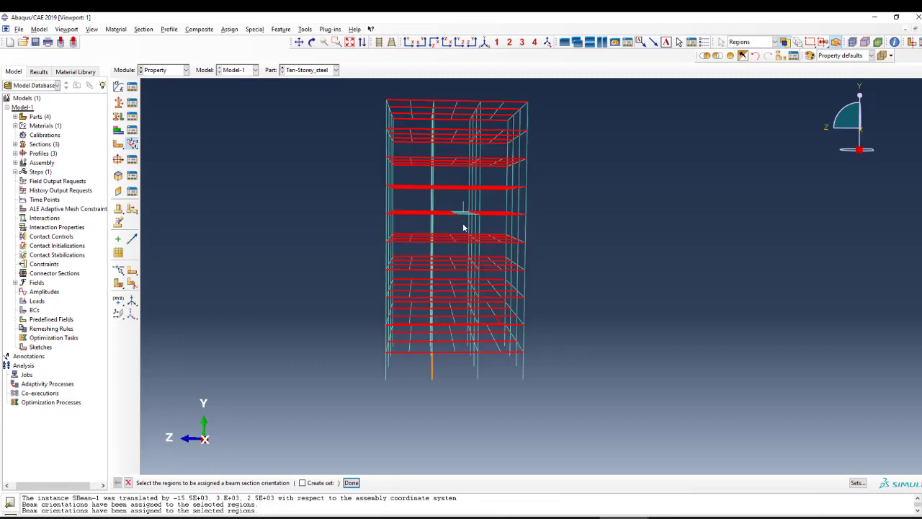
{"action": "scroll", "coordinate": [448, 215], "scroll_direction": "down", "scroll_amount": 1}
{"action": "middle_click", "coordinate": [444, 193]}
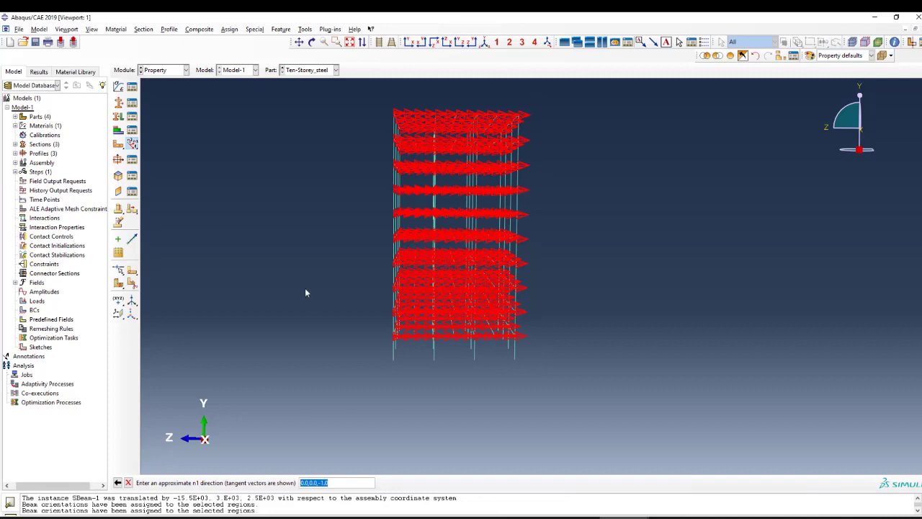
- Try to assign the n1 direction 1,0,0 to the selected Z-direction beams
{"action": "type", "text": "1,0,0"}
{"action": "key", "text": "Return"}
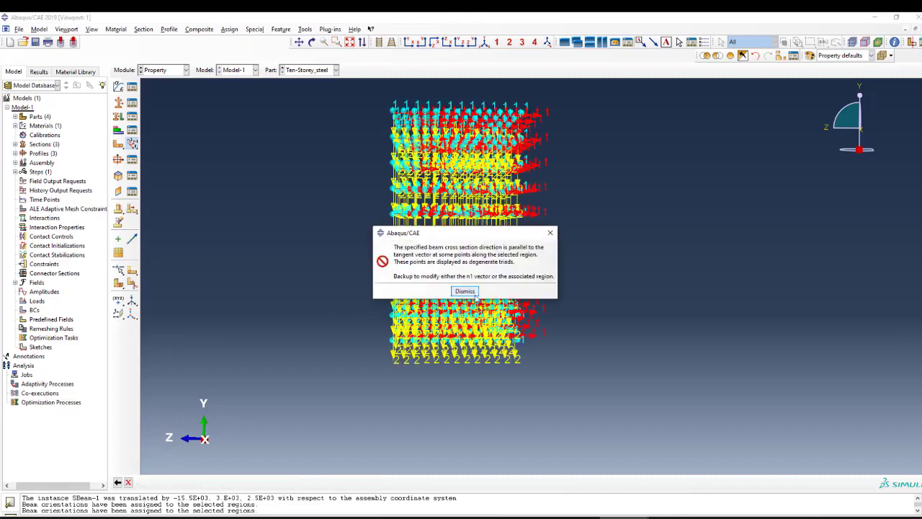
{"action": "left_click", "coordinate": [465, 291]}
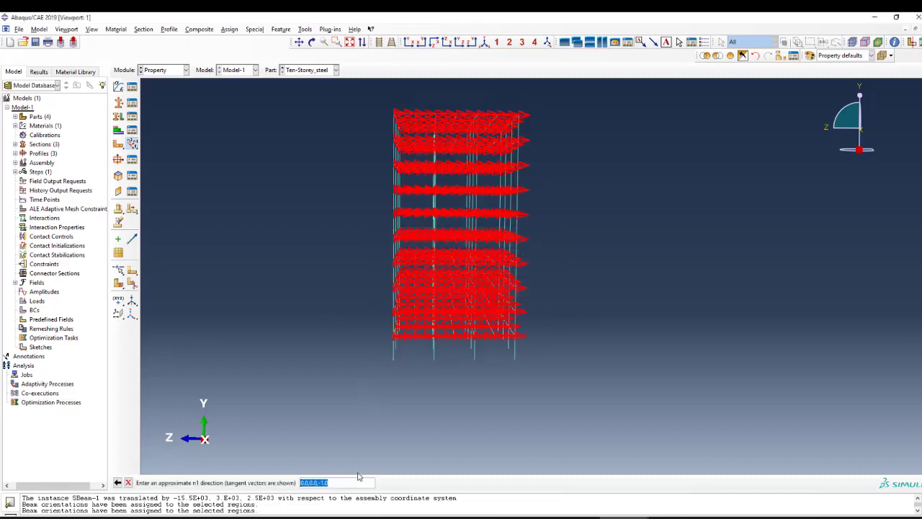
- Assign the approximate n1 direction 0,1,0 to the selected Z-direction beams and confirm the orientation
{"action": "type", "text": "0,1,0"}
{"action": "key", "text": "Return"}
{"action": "key", "text": "Return"}
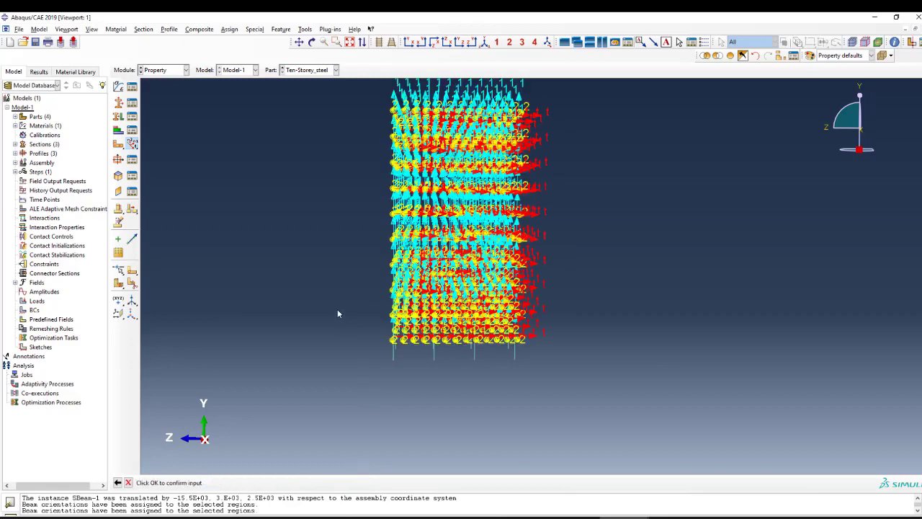
- Switch to the Assembly module and turn on beam profile rendering in the assembly display options
{"action": "left_click", "coordinate": [484, 42]}
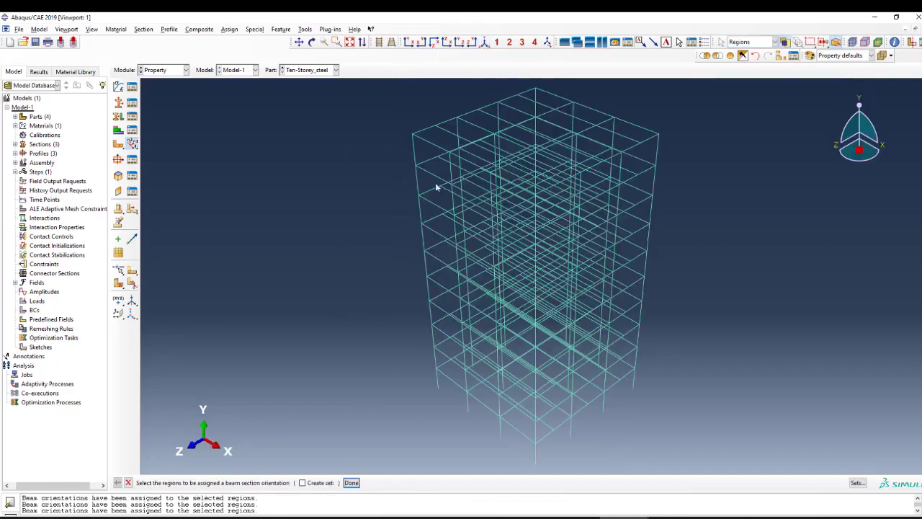
{"action": "left_click", "coordinate": [165, 70]}
{"action": "left_click", "coordinate": [157, 98]}
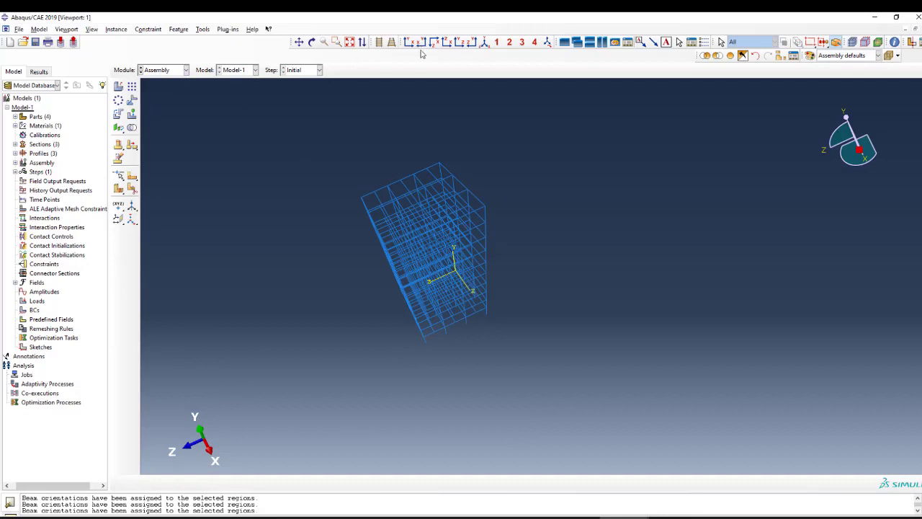
{"action": "left_click", "coordinate": [484, 42]}
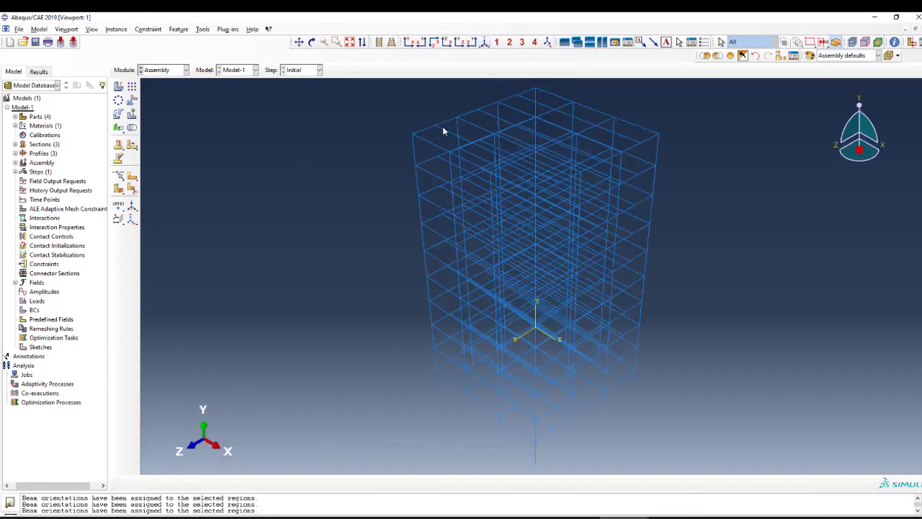
{"action": "left_click", "coordinate": [92, 28]}
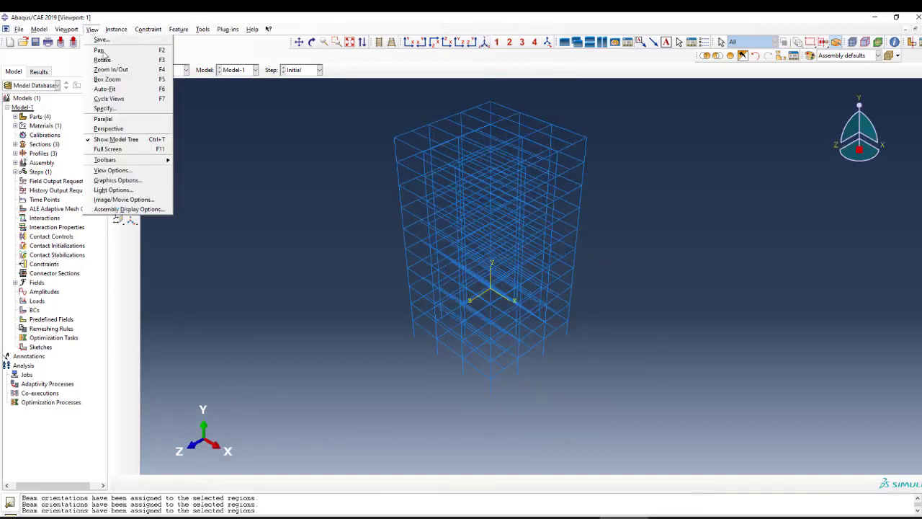
{"action": "left_click", "coordinate": [135, 210]}
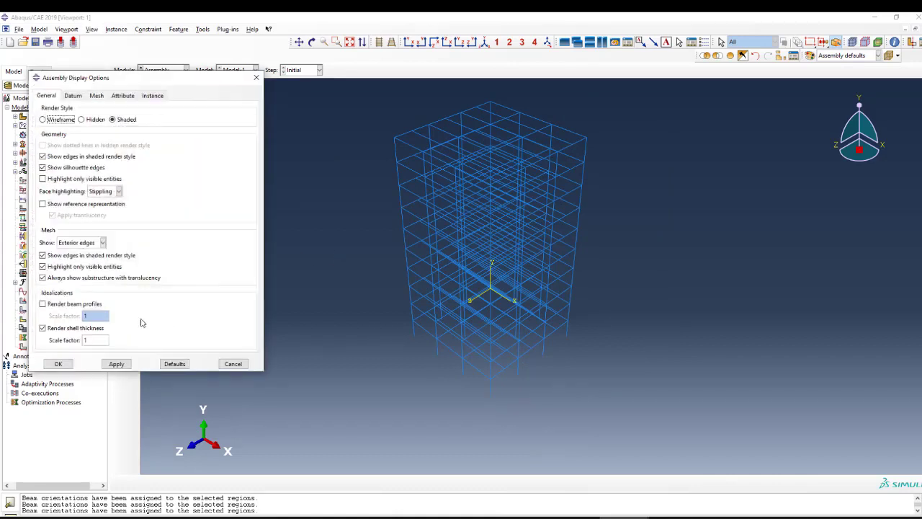
{"action": "left_click", "coordinate": [56, 306]}
{"action": "left_click", "coordinate": [60, 364]}
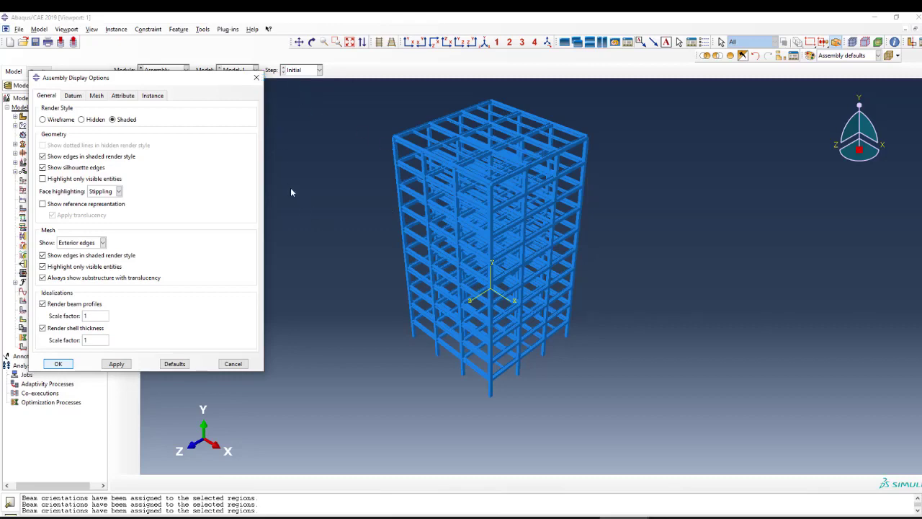
{"action": "left_click", "coordinate": [255, 78]}
- Examine the rendered beam and column profiles closely at the frame's joints to check their section orientations
{"action": "scroll", "coordinate": [365, 205], "scroll_direction": "up", "scroll_amount": 2}
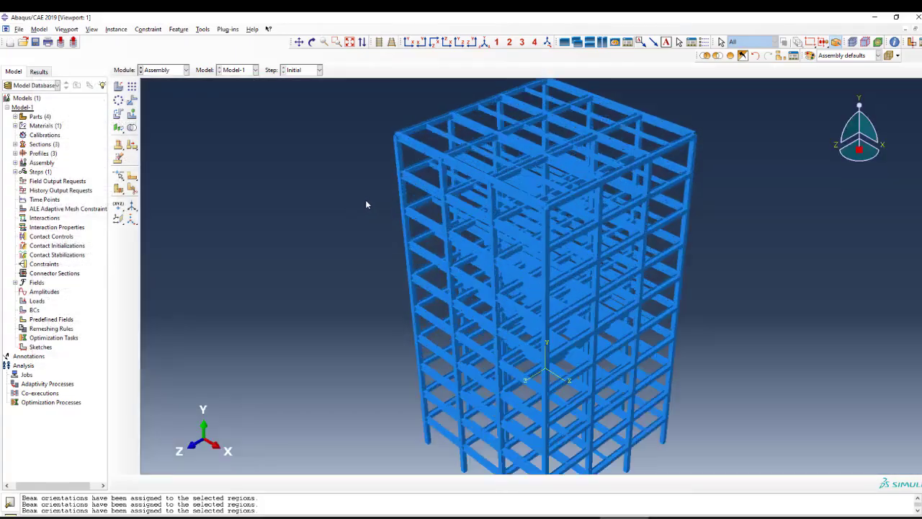
{"action": "scroll", "coordinate": [423, 130], "scroll_direction": "up", "scroll_amount": 6}
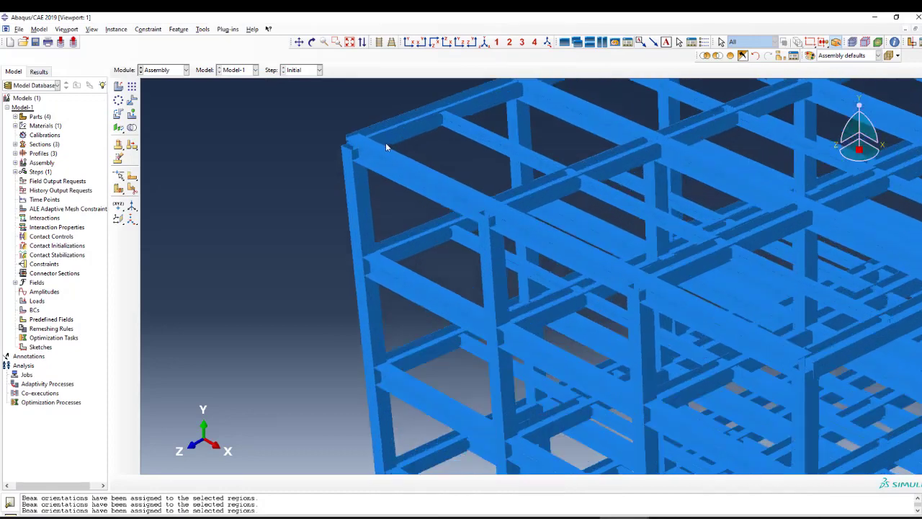
{"action": "scroll", "coordinate": [363, 143], "scroll_direction": "up", "scroll_amount": 2}
{"action": "scroll", "coordinate": [356, 133], "scroll_direction": "down", "scroll_amount": 3}
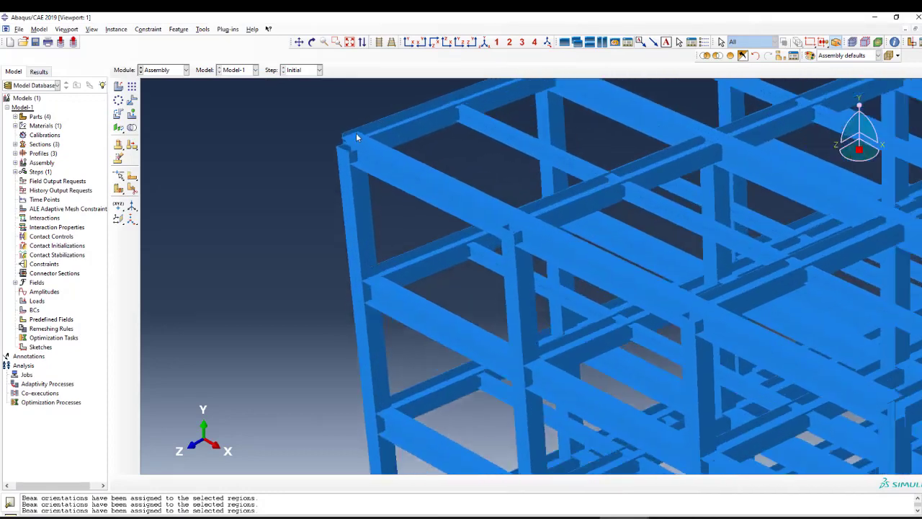
{"action": "scroll", "coordinate": [383, 231], "scroll_direction": "up", "scroll_amount": 3}
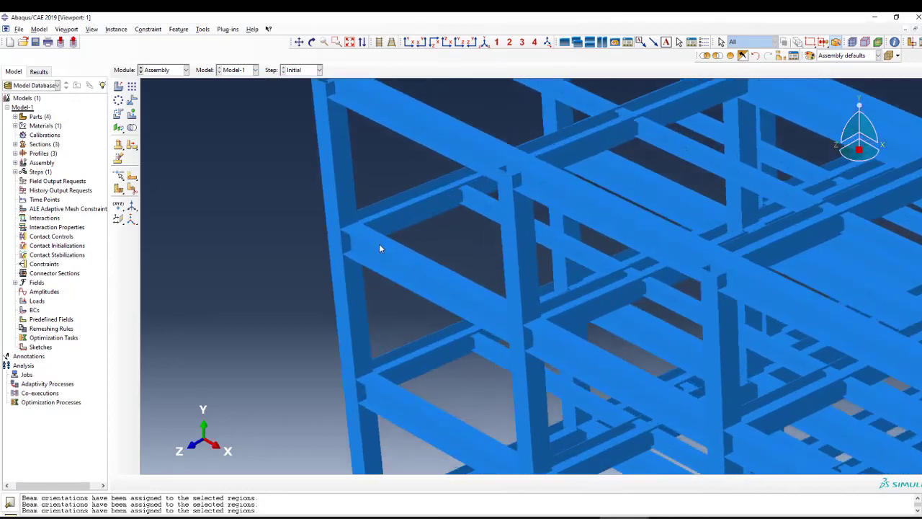
{"action": "scroll", "coordinate": [375, 216], "scroll_direction": "down", "scroll_amount": 3}
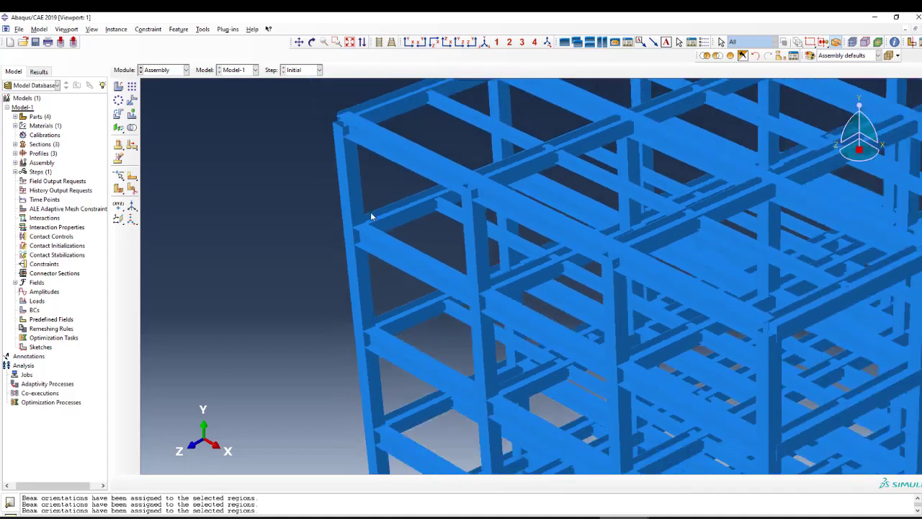
{"action": "scroll", "coordinate": [363, 196], "scroll_direction": "down", "scroll_amount": 2}
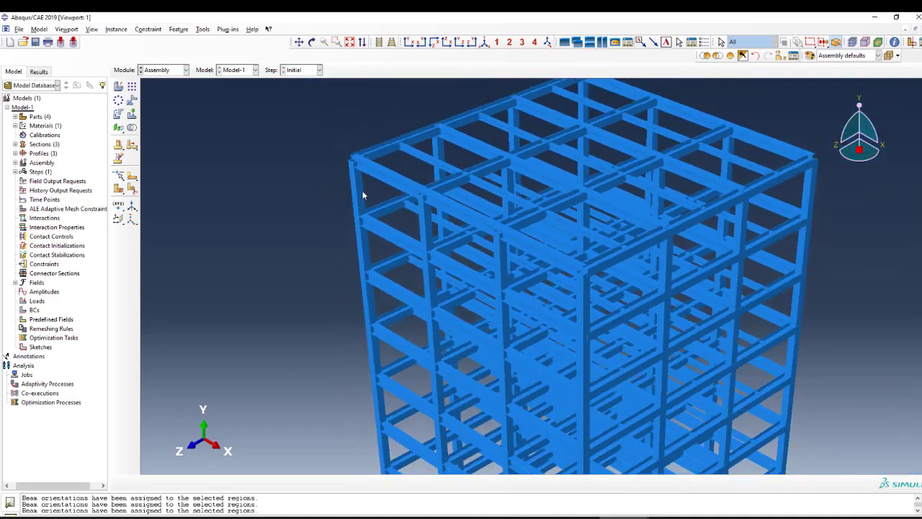
{"action": "scroll", "coordinate": [376, 179], "scroll_direction": "down", "scroll_amount": 2}
{"action": "scroll", "coordinate": [723, 267], "scroll_direction": "up", "scroll_amount": 2}
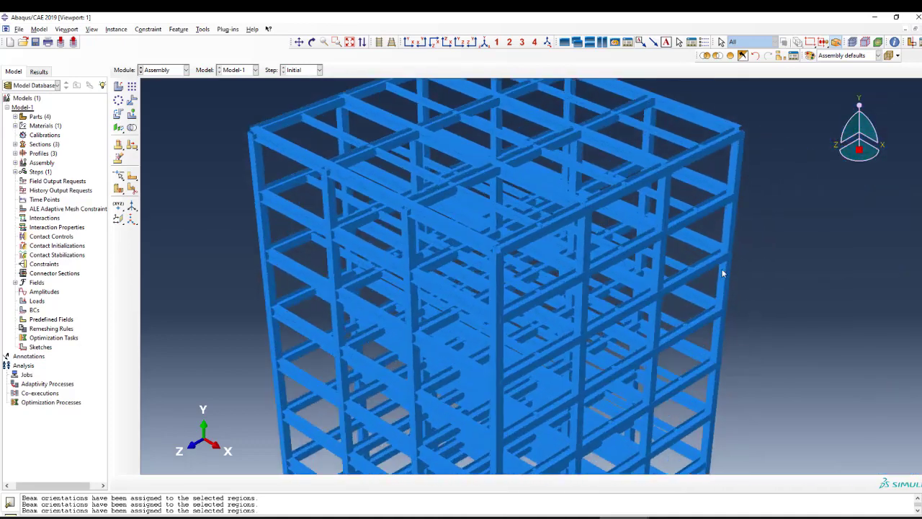
{"action": "scroll", "coordinate": [695, 230], "scroll_direction": "down", "scroll_amount": 2}
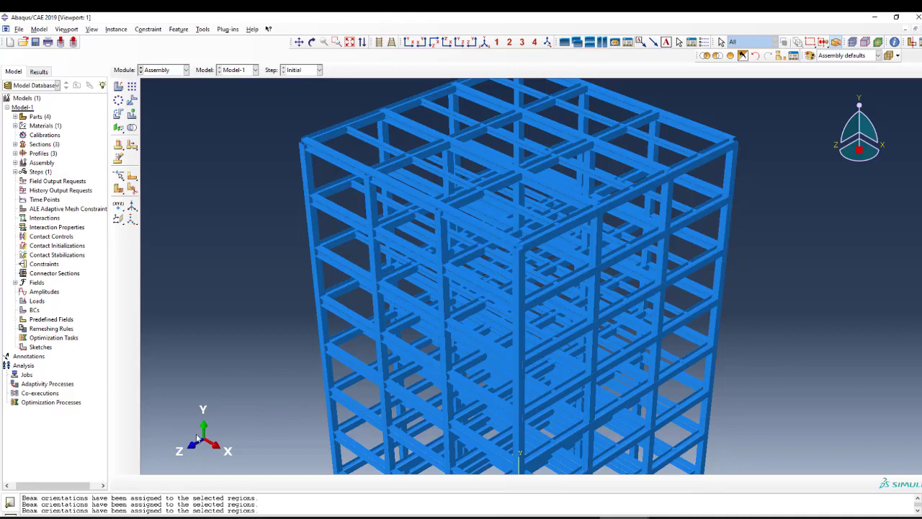
{"action": "scroll", "coordinate": [461, 201], "scroll_direction": "down", "scroll_amount": 2}
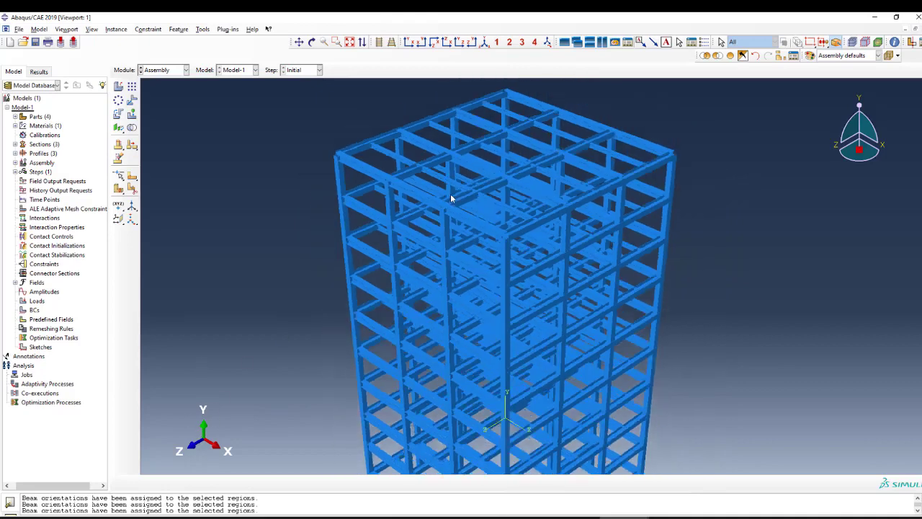
{"action": "scroll", "coordinate": [609, 230], "scroll_direction": "up", "scroll_amount": 3}
{"action": "scroll", "coordinate": [528, 301], "scroll_direction": "up", "scroll_amount": 2}
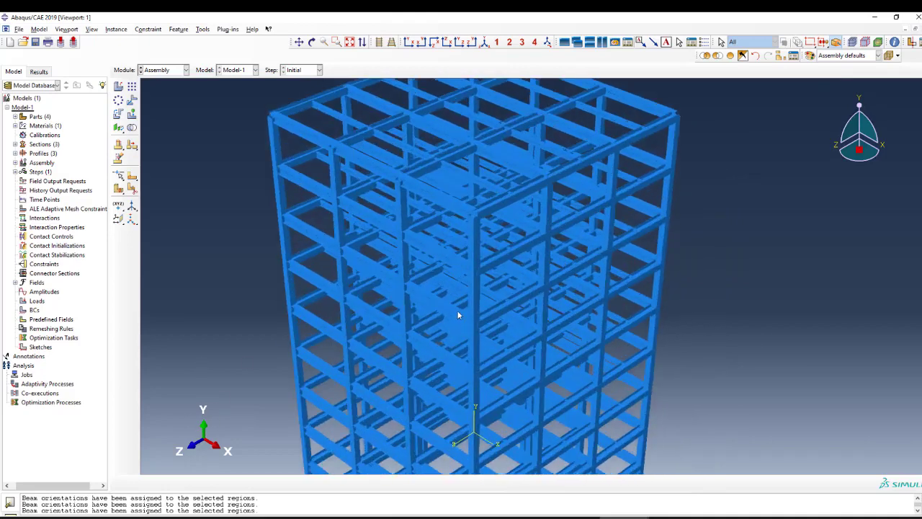
{"action": "scroll", "coordinate": [486, 202], "scroll_direction": "down", "scroll_amount": 2}
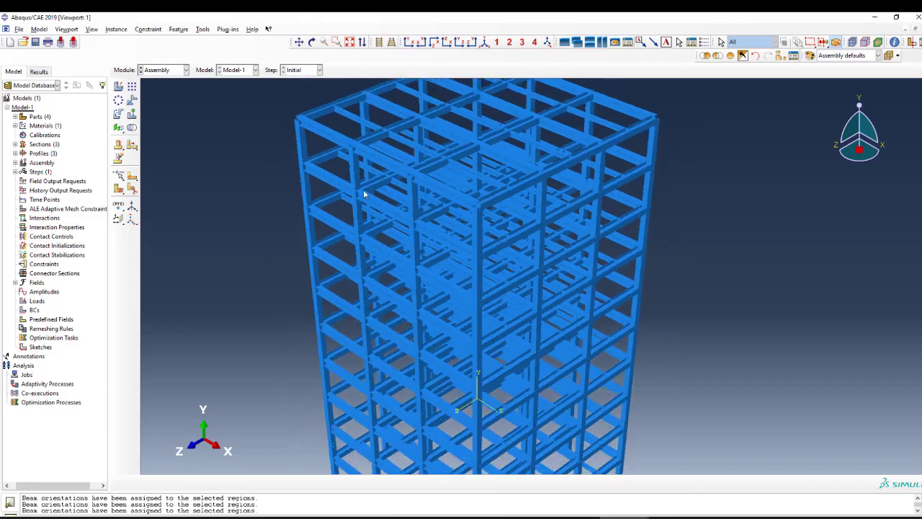
{"action": "scroll", "coordinate": [332, 304], "scroll_direction": "up", "scroll_amount": 4}
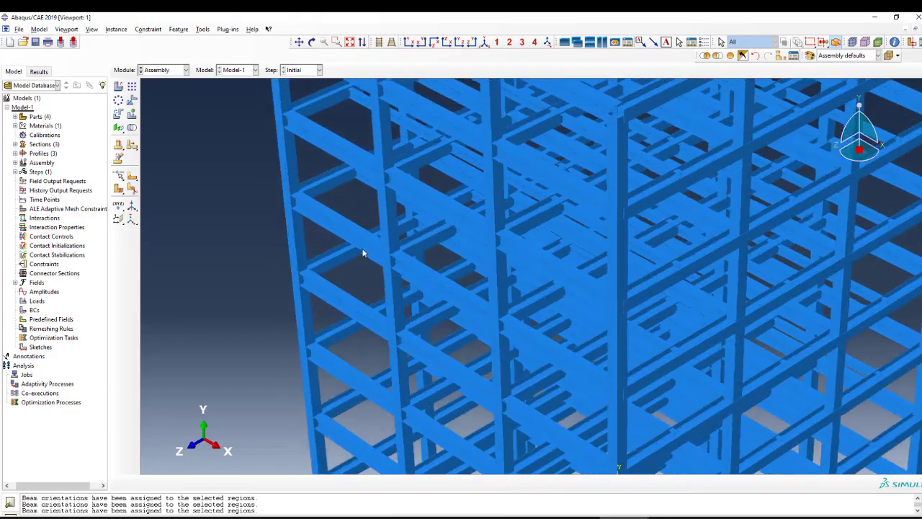
{"action": "scroll", "coordinate": [376, 261], "scroll_direction": "up", "scroll_amount": 2}
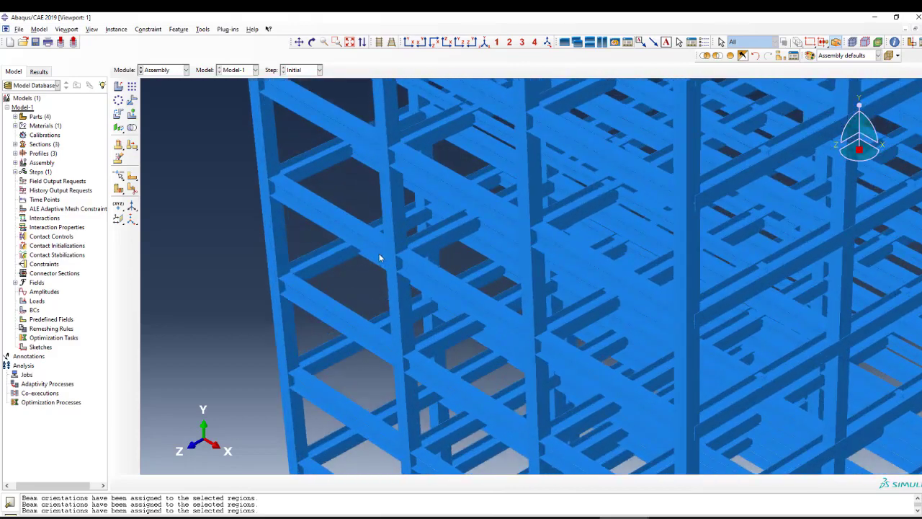
{"action": "scroll", "coordinate": [379, 258], "scroll_direction": "down", "scroll_amount": 4}
{"action": "left_click", "coordinate": [312, 42]}
{"action": "left_click_drag", "start_coordinate": [425, 240], "coordinate": [474, 258]}
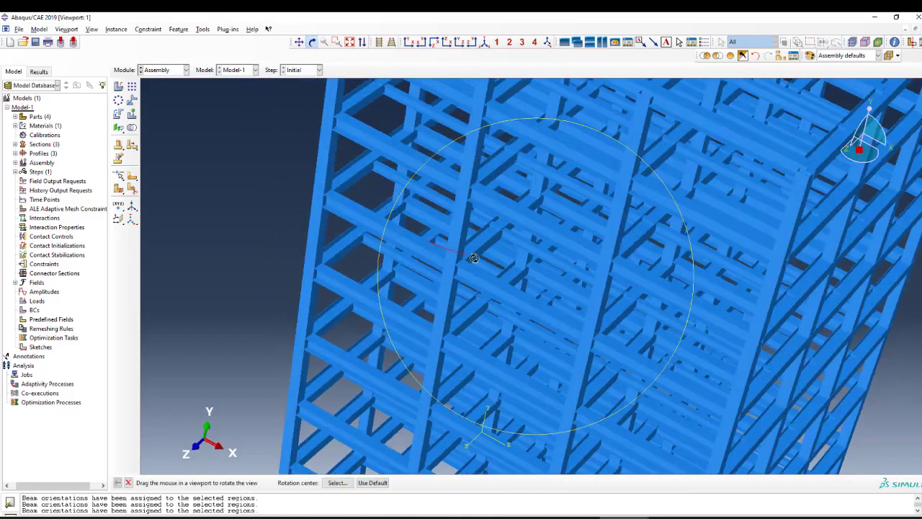
{"action": "scroll", "coordinate": [381, 187], "scroll_direction": "up", "scroll_amount": 5}
{"action": "key", "text": "Escape"}
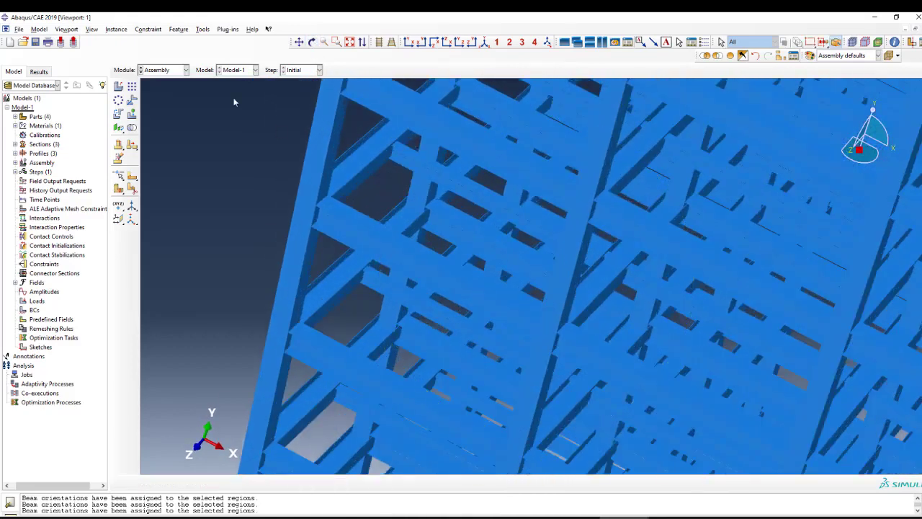
- Return to the Property module and start a beam orientation assignment, selecting the Z-direction beam segments at the frame's low-Z end on all floors
{"action": "left_click", "coordinate": [174, 70]}
{"action": "left_click", "coordinate": [171, 86]}
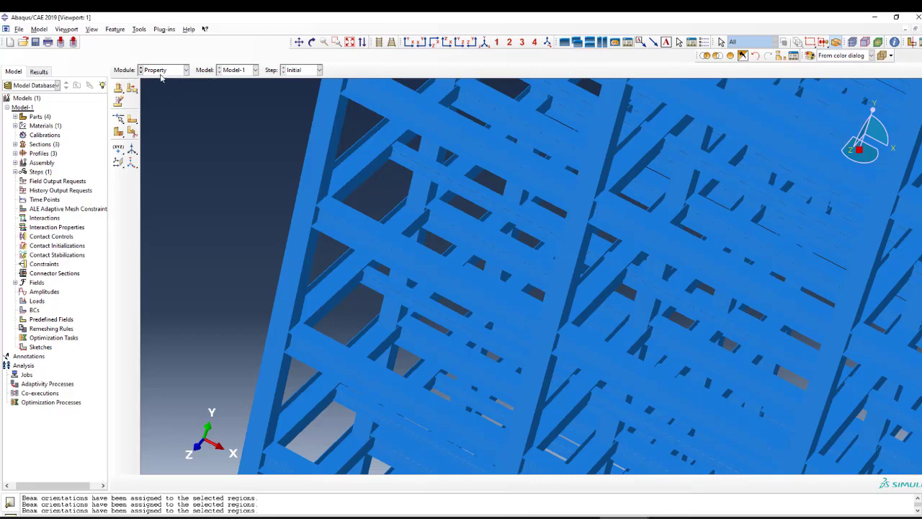
{"action": "scroll", "coordinate": [352, 169], "scroll_direction": "down", "scroll_amount": 1}
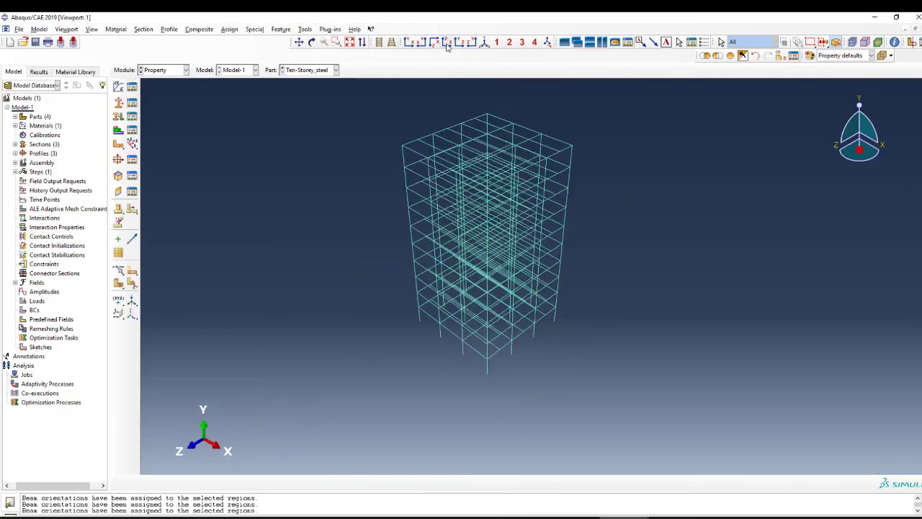
{"action": "left_click", "coordinate": [472, 42]}
{"action": "scroll", "coordinate": [304, 147], "scroll_direction": "down", "scroll_amount": 1}
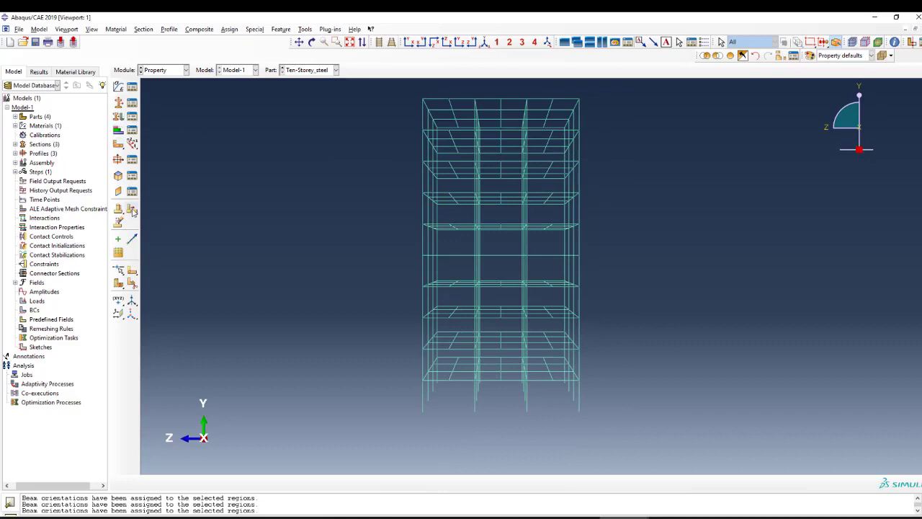
{"action": "left_click", "coordinate": [133, 144]}
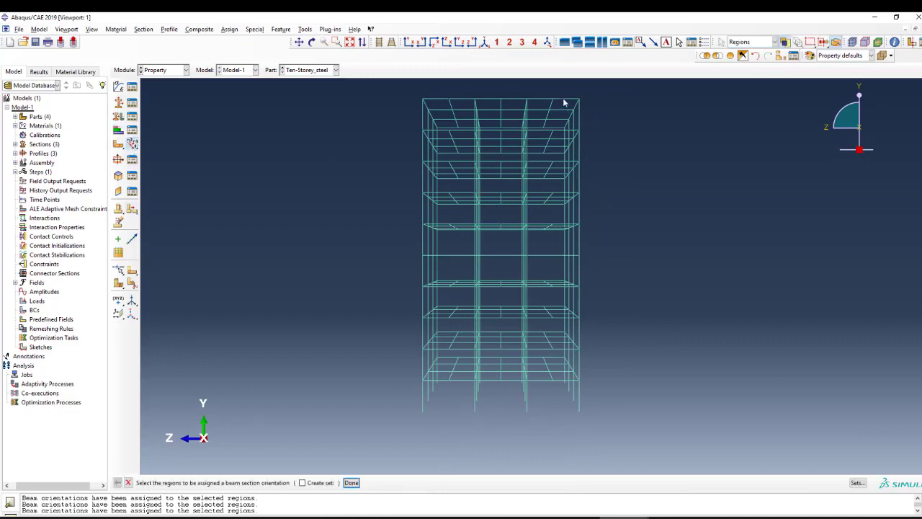
{"action": "left_click_drag", "start_coordinate": [563, 93], "coordinate": [557, 408]}
- Add the remaining Z-direction beam segments of the three lowest floors to the orientation selection
{"action": "scroll", "coordinate": [556, 218], "scroll_direction": "down", "scroll_amount": 2}
{"action": "scroll", "coordinate": [526, 123], "scroll_direction": "up", "scroll_amount": 2}
{"action": "scroll", "coordinate": [550, 269], "scroll_direction": "down", "scroll_amount": 2}
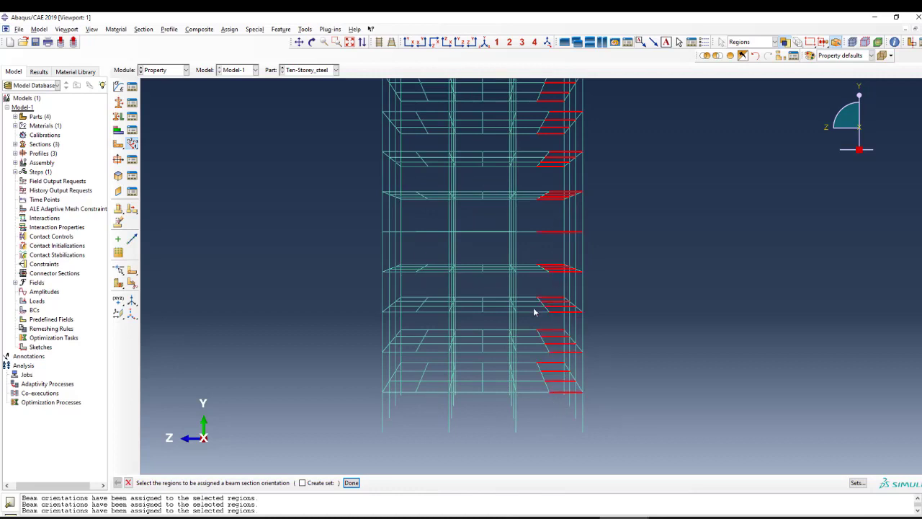
{"action": "left_click_drag", "start_coordinate": [523, 289], "coordinate": [536, 407], "text": "shift"}
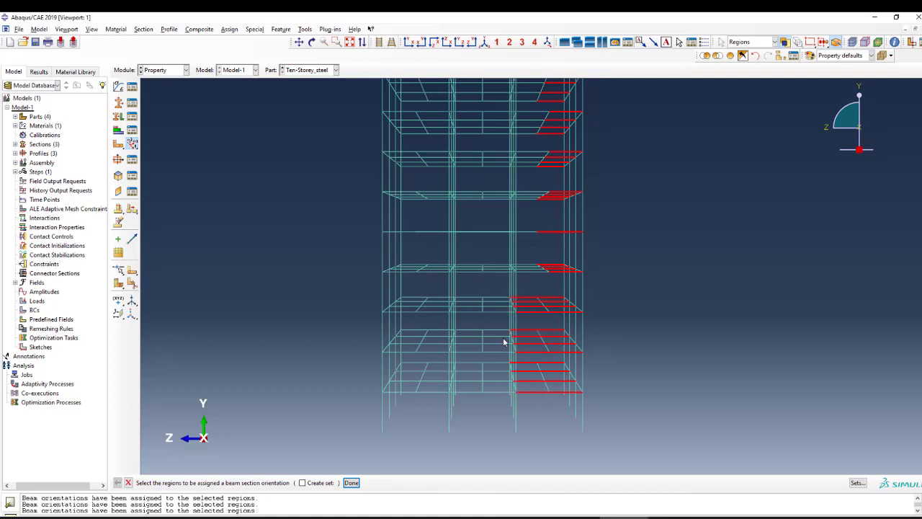
{"action": "left_click_drag", "start_coordinate": [496, 288], "coordinate": [497, 379], "text": "shift"}
{"action": "left_click_drag", "start_coordinate": [496, 409], "coordinate": [481, 407], "text": "shift"}
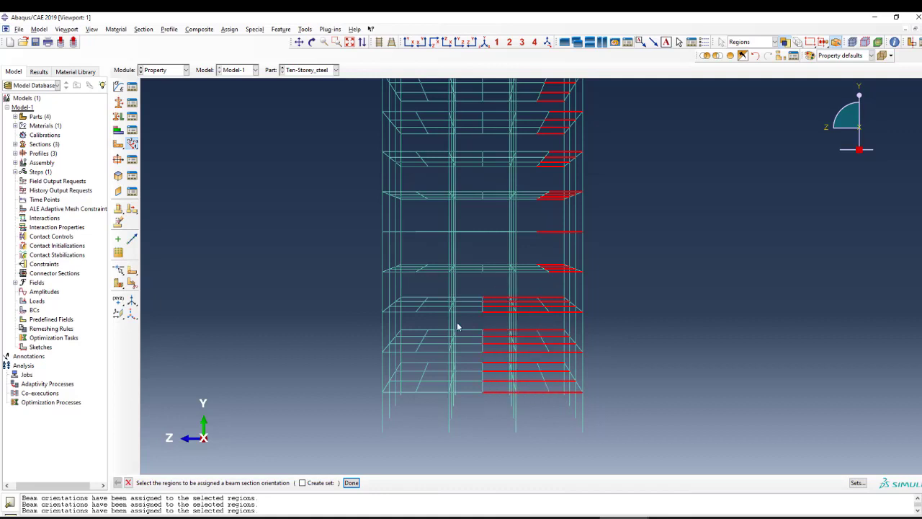
{"action": "left_click_drag", "start_coordinate": [469, 296], "coordinate": [451, 412], "text": "shift"}
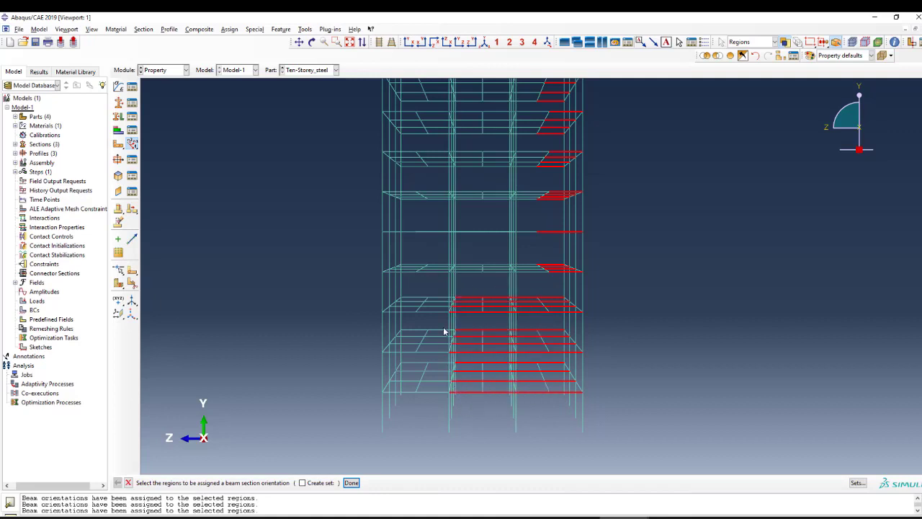
{"action": "left_click_drag", "start_coordinate": [442, 299], "coordinate": [437, 412], "text": "shift"}
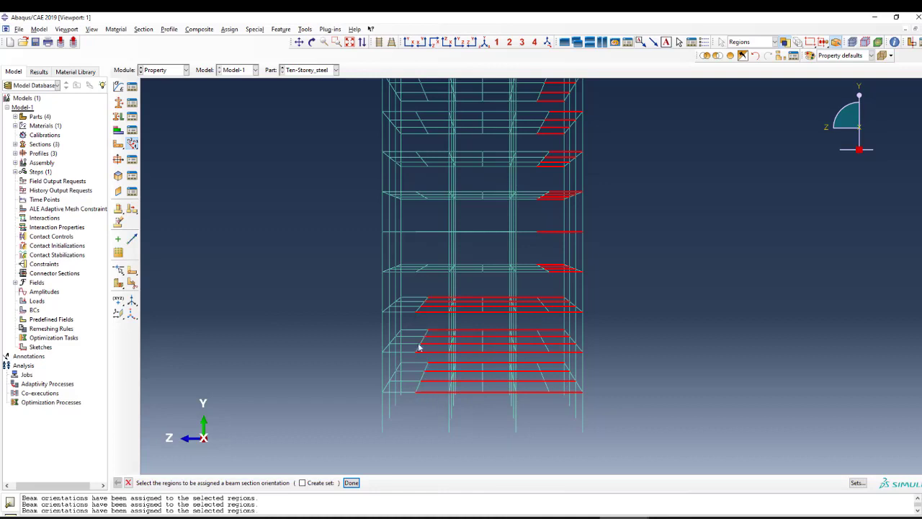
{"action": "left_click_drag", "start_coordinate": [410, 297], "coordinate": [408, 406], "text": "shift"}
- Add the remaining Z-direction beam segments of the fourth, fifth and sixth floors to the orientation selection
{"action": "scroll", "coordinate": [425, 279], "scroll_direction": "up", "scroll_amount": 2}
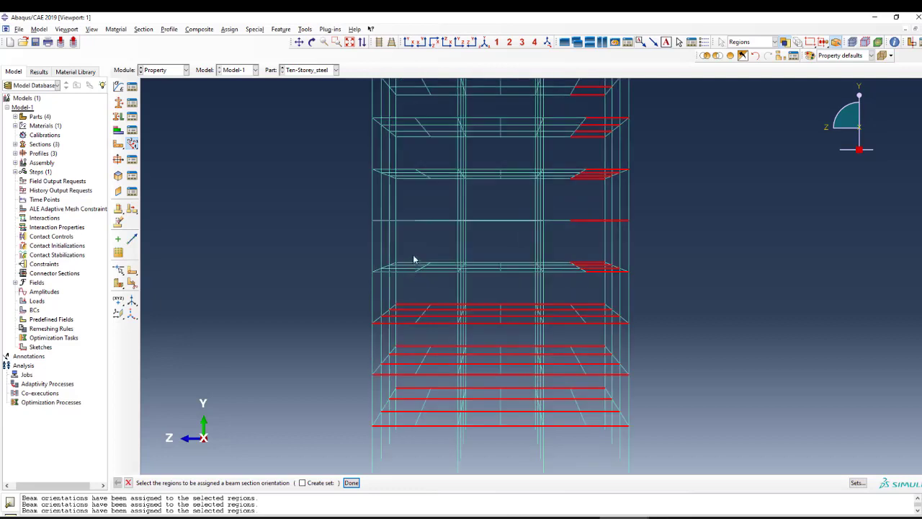
{"action": "left_click_drag", "start_coordinate": [411, 257], "coordinate": [518, 295], "text": "shift"}
{"action": "left_click_drag", "start_coordinate": [560, 249], "coordinate": [561, 291], "text": "shift"}
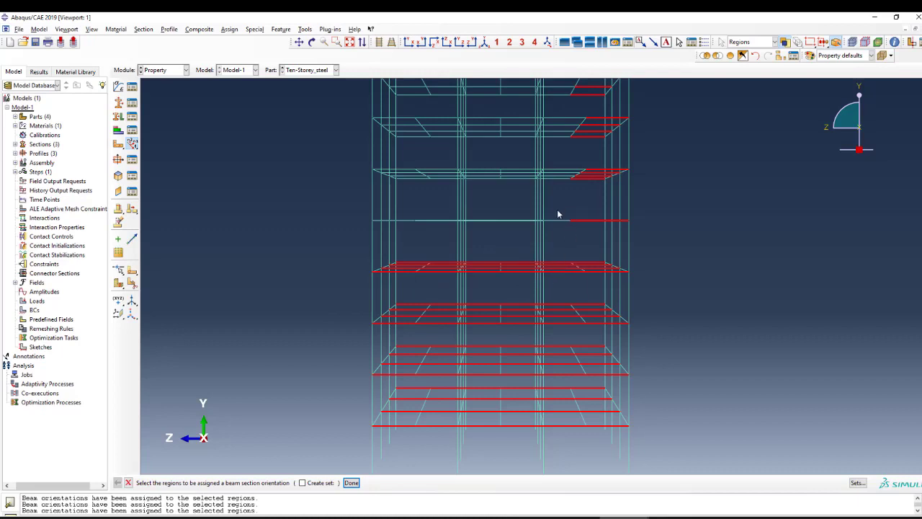
{"action": "left_click_drag", "start_coordinate": [555, 205], "coordinate": [554, 238], "text": "shift"}
{"action": "left_click_drag", "start_coordinate": [516, 204], "coordinate": [516, 244], "text": "shift"}
{"action": "left_click_drag", "start_coordinate": [483, 204], "coordinate": [480, 245], "text": "shift"}
{"action": "left_click_drag", "start_coordinate": [481, 162], "coordinate": [495, 200], "text": "shift"}
{"action": "left_click_drag", "start_coordinate": [516, 152], "coordinate": [525, 205], "text": "shift"}
{"action": "left_click_drag", "start_coordinate": [566, 153], "coordinate": [560, 202], "text": "shift"}
{"action": "left_click_drag", "start_coordinate": [447, 156], "coordinate": [446, 211], "text": "shift"}
{"action": "left_click_drag", "start_coordinate": [405, 154], "coordinate": [424, 245], "text": "shift"}
{"action": "left_click_drag", "start_coordinate": [448, 208], "coordinate": [444, 248], "text": "shift"}
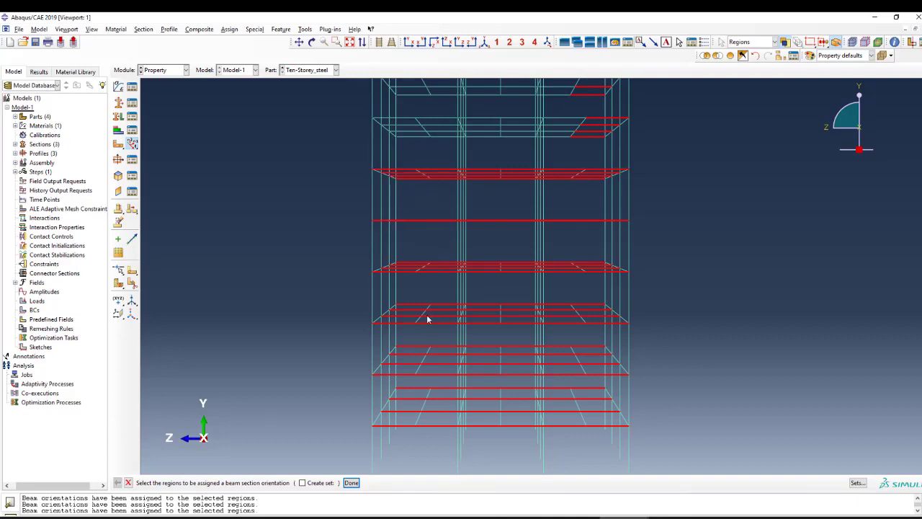
- Add the remaining Z-direction beam segments of the four uppermost floors to the orientation selection
{"action": "scroll", "coordinate": [434, 319], "scroll_direction": "down", "scroll_amount": 2}
{"action": "scroll", "coordinate": [447, 295], "scroll_direction": "down", "scroll_amount": 1}
{"action": "scroll", "coordinate": [451, 151], "scroll_direction": "up", "scroll_amount": 3}
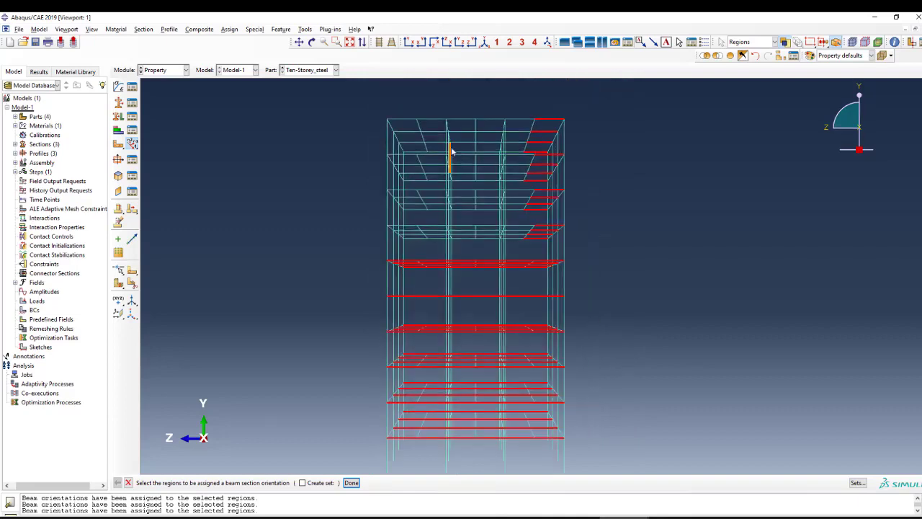
{"action": "left_click_drag", "start_coordinate": [433, 102], "coordinate": [428, 283], "text": "shift"}
{"action": "left_click_drag", "start_coordinate": [396, 163], "coordinate": [400, 255], "text": "shift"}
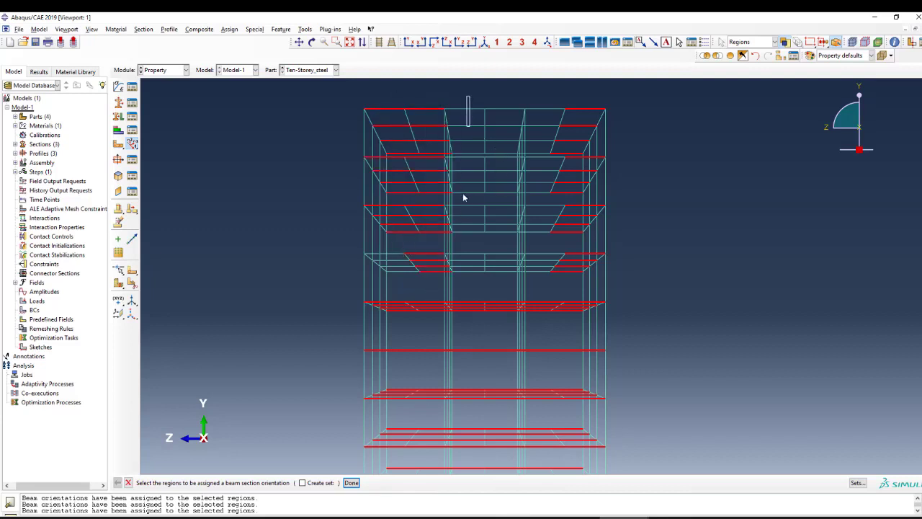
{"action": "left_click_drag", "start_coordinate": [464, 197], "coordinate": [475, 277], "text": "shift"}
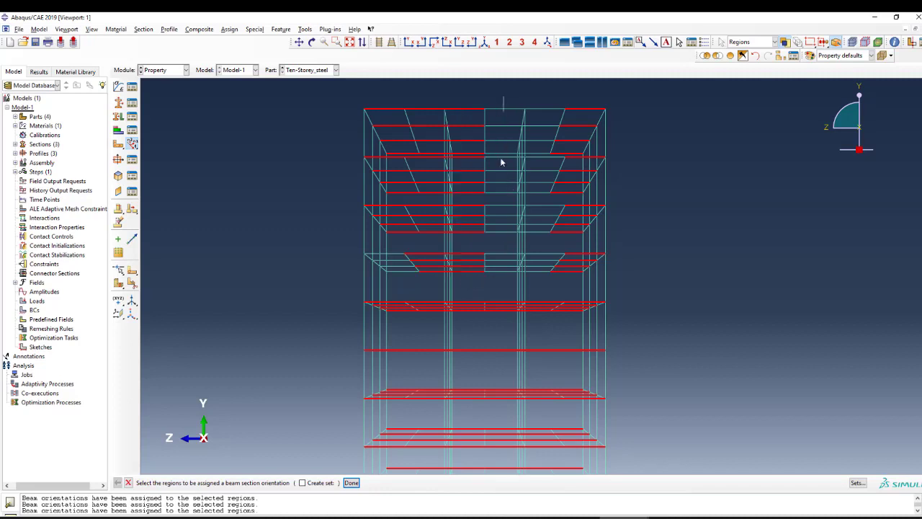
{"action": "left_click_drag", "start_coordinate": [501, 162], "coordinate": [501, 276], "text": "shift"}
{"action": "left_click_drag", "start_coordinate": [538, 95], "coordinate": [540, 288], "text": "shift"}
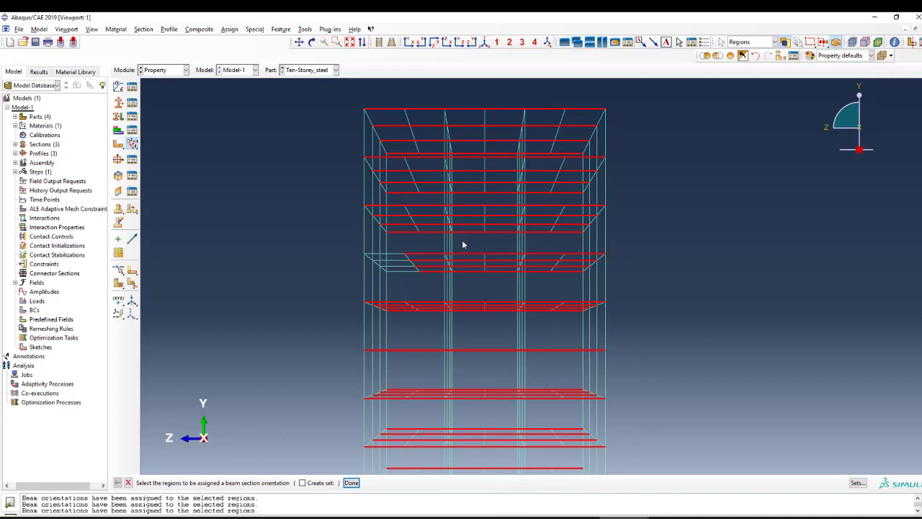
{"action": "left_click_drag", "start_coordinate": [394, 284], "coordinate": [402, 288], "text": "shift"}
- Assign the approximate n1 direction 1,0,0 to the selected Z-direction beams and confirm the orientation
{"action": "middle_click", "coordinate": [408, 283]}
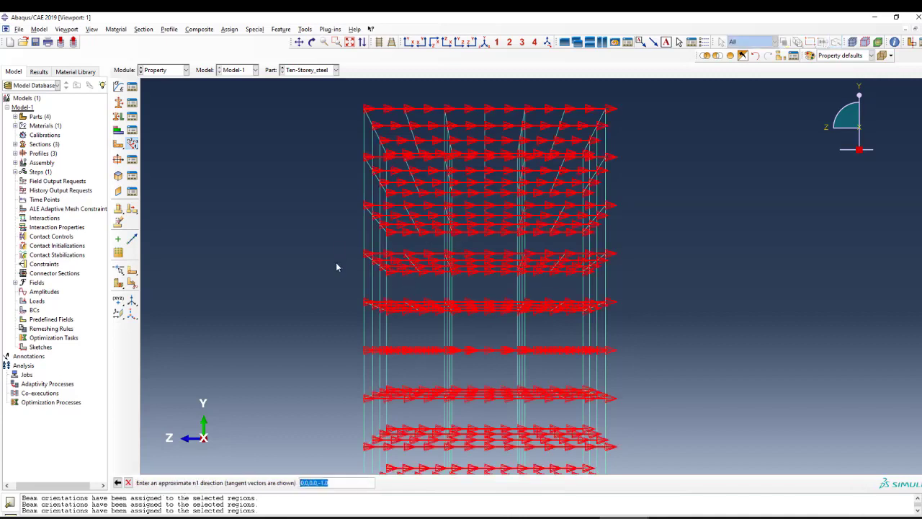
{"action": "type", "text": "1,0,0"}
{"action": "key", "text": "Return"}
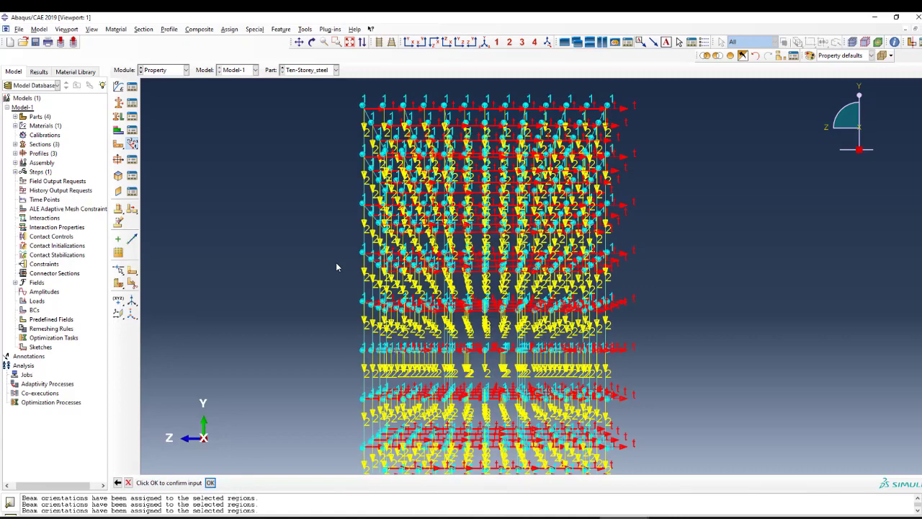
{"action": "key", "text": "Return"}
- Switch to the Assembly module and examine the rendered frame from several angles to check the orientation of the Z-direction beams
{"action": "left_click", "coordinate": [165, 70]}
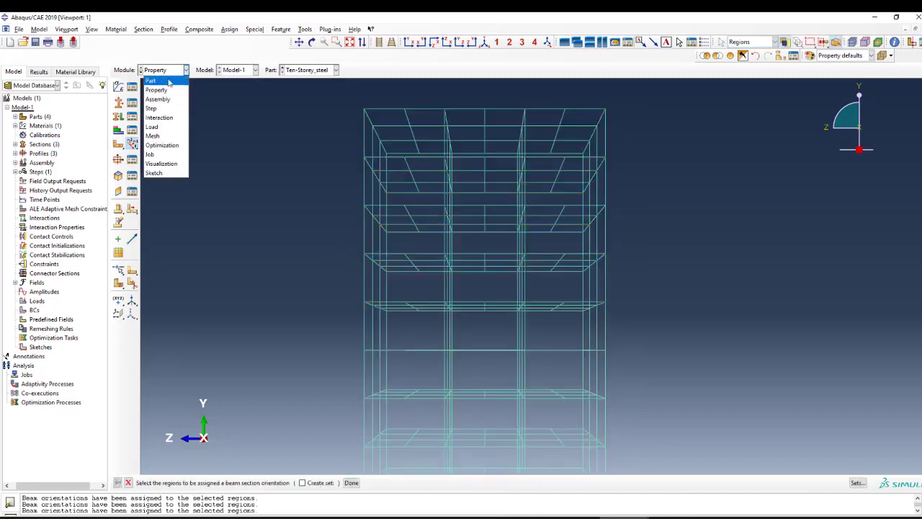
{"action": "left_click", "coordinate": [172, 100]}
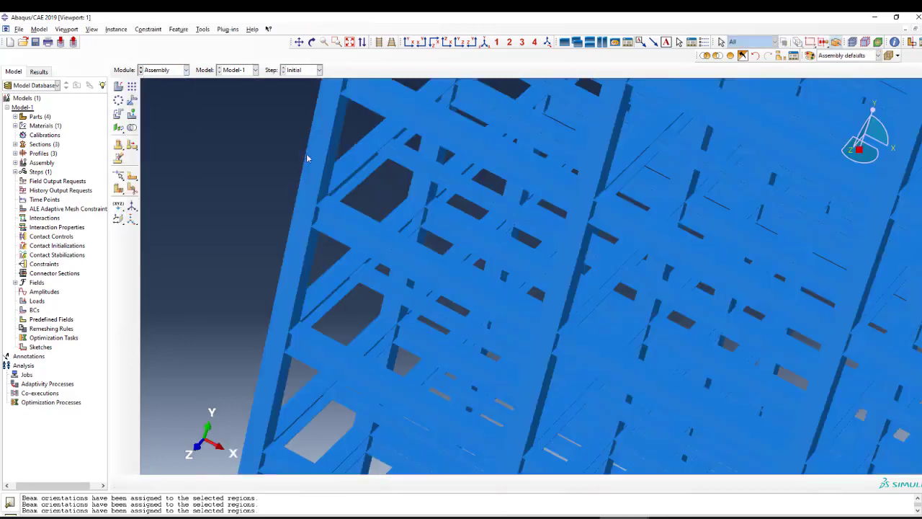
{"action": "left_click_drag", "start_coordinate": [381, 185], "coordinate": [336, 182]}
{"action": "scroll", "coordinate": [370, 101], "scroll_direction": "up", "scroll_amount": 5}
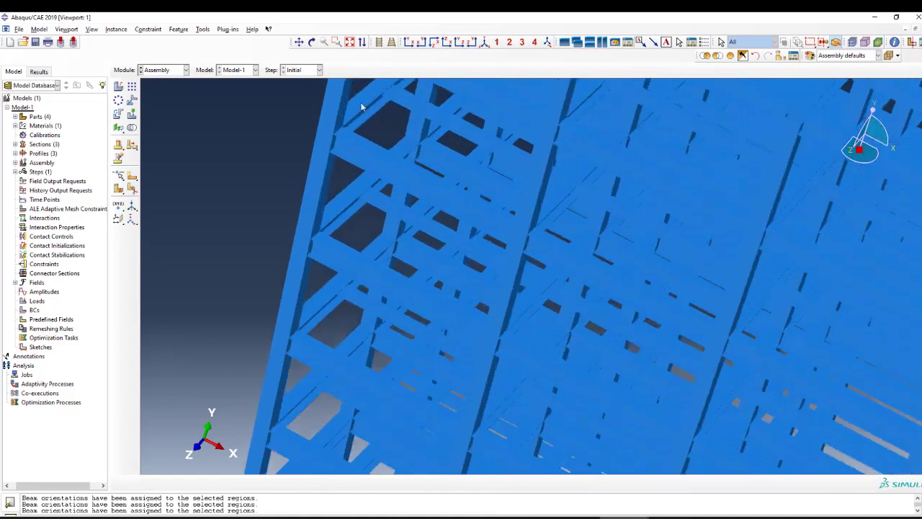
{"action": "left_click", "coordinate": [312, 42]}
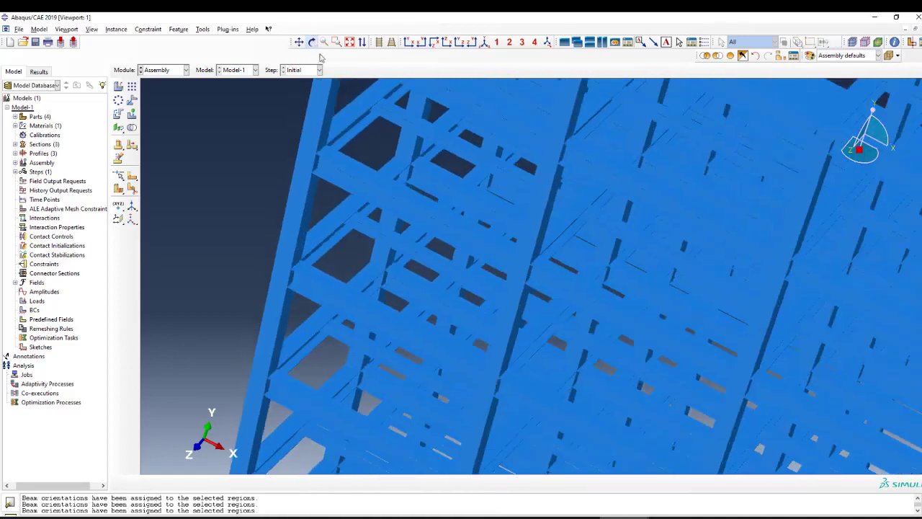
{"action": "left_click_drag", "start_coordinate": [469, 202], "coordinate": [446, 198]}
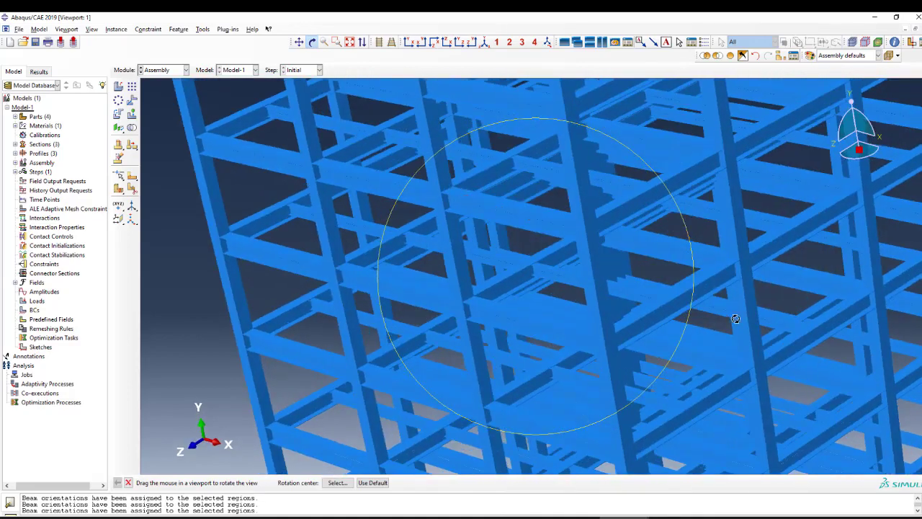
{"action": "left_click_drag", "start_coordinate": [742, 281], "coordinate": [717, 312]}
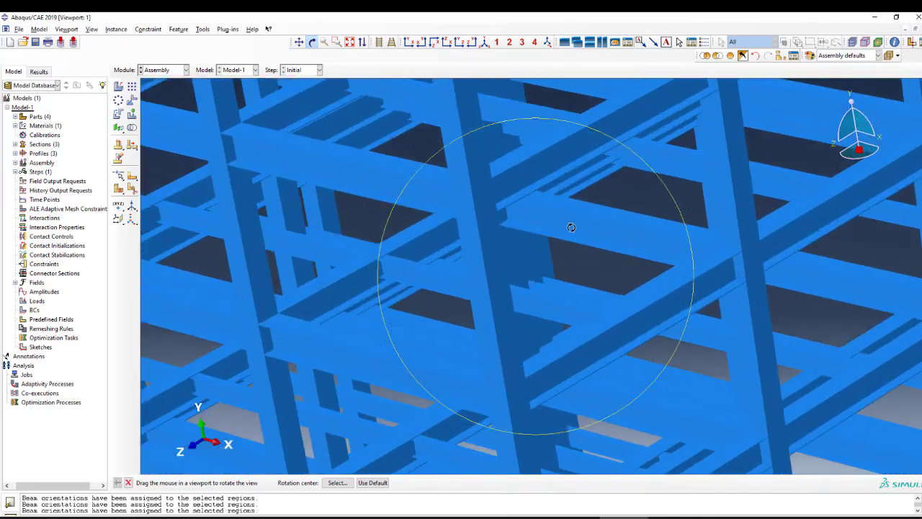
{"action": "left_click_drag", "start_coordinate": [545, 257], "coordinate": [561, 267]}
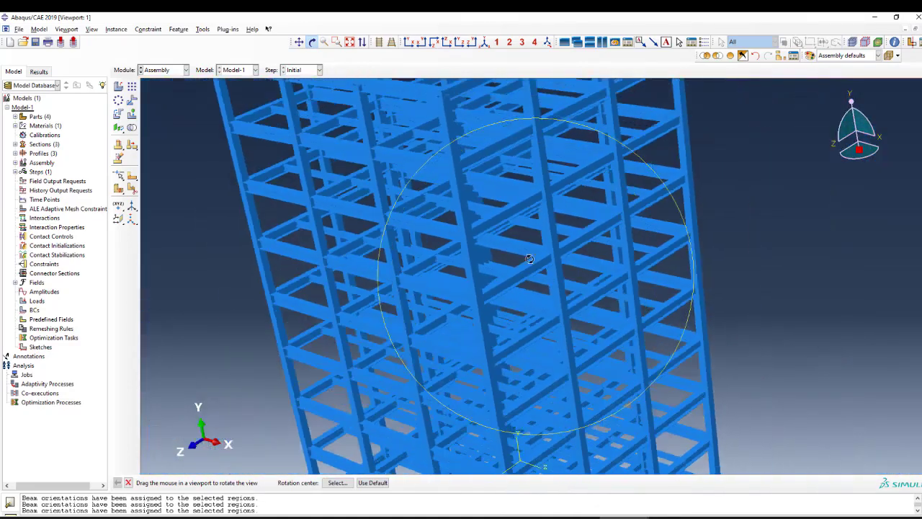
{"action": "key", "text": "Escape"}
- Switch to the Step module and create a Static, General step named Gravity after the Initial step
{"action": "left_click", "coordinate": [173, 68]}
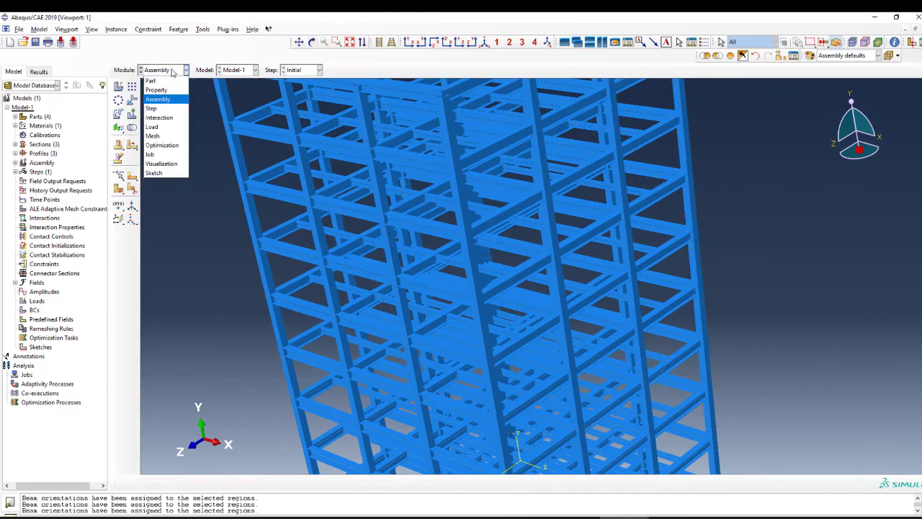
{"action": "left_click", "coordinate": [170, 108]}
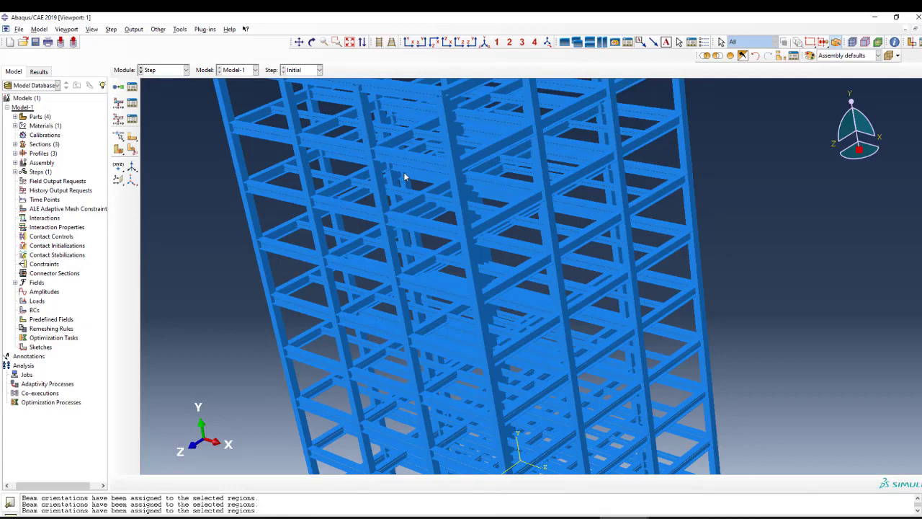
{"action": "scroll", "coordinate": [414, 190], "scroll_direction": "down", "scroll_amount": 2}
{"action": "scroll", "coordinate": [338, 129], "scroll_direction": "down", "scroll_amount": 2}
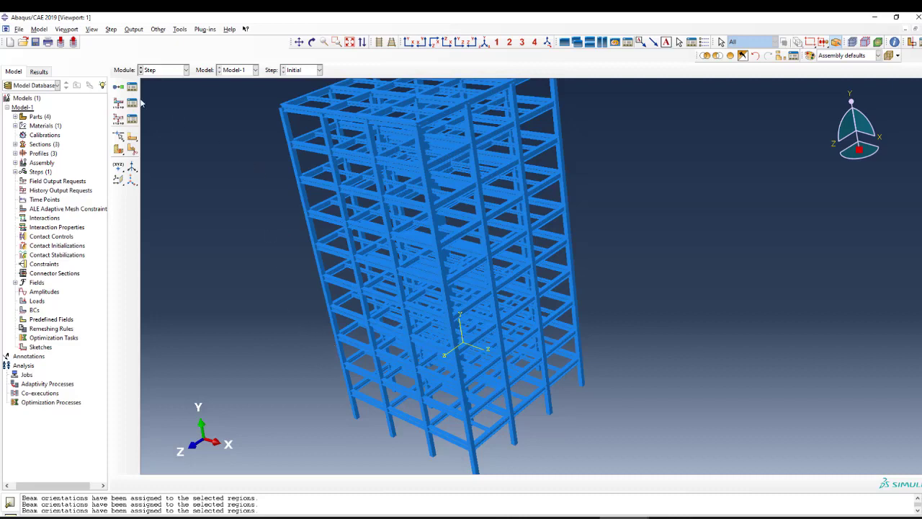
{"action": "left_click", "coordinate": [120, 88]}
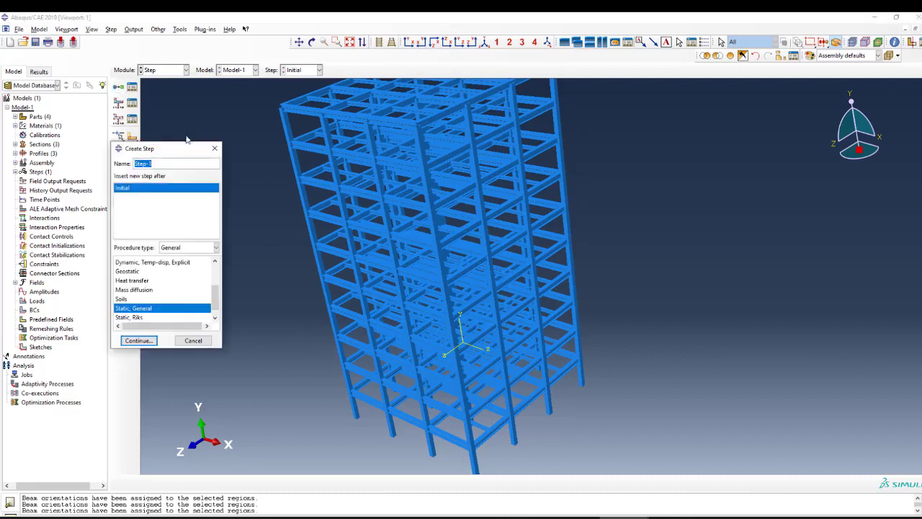
{"action": "type", "text": "Gravity"}
{"action": "left_click", "coordinate": [139, 341]}
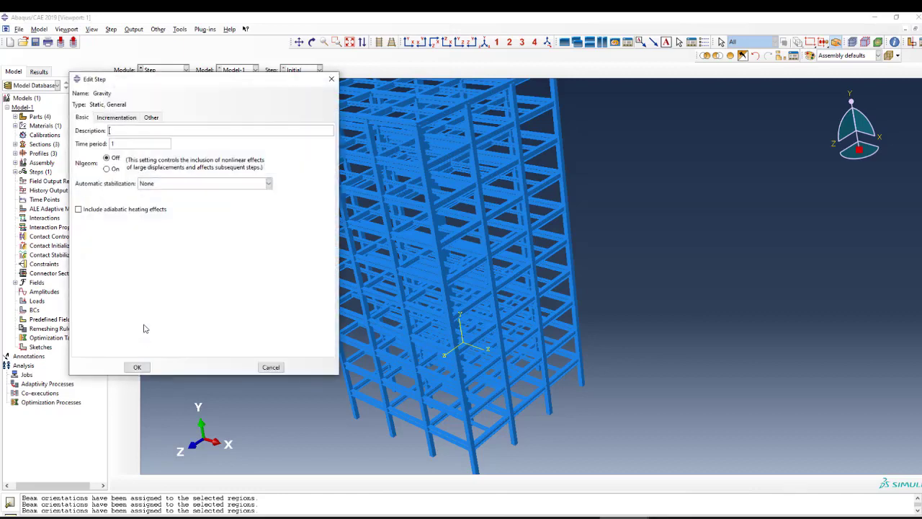
- Turn on Nlgeom for the Gravity step and review its incrementation settings
{"action": "left_click", "coordinate": [114, 168]}
{"action": "left_click", "coordinate": [115, 118]}
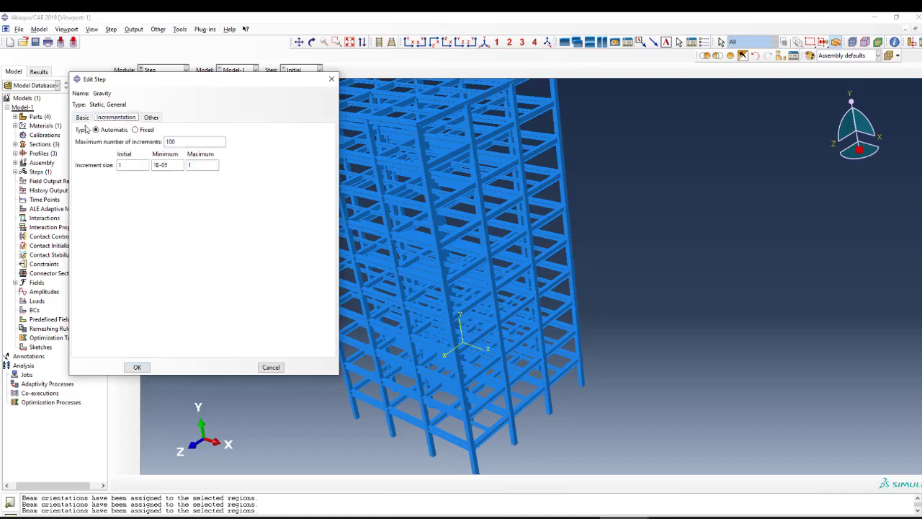
{"action": "left_click", "coordinate": [83, 118]}
{"action": "left_click", "coordinate": [106, 118]}
{"action": "left_click", "coordinate": [88, 117]}
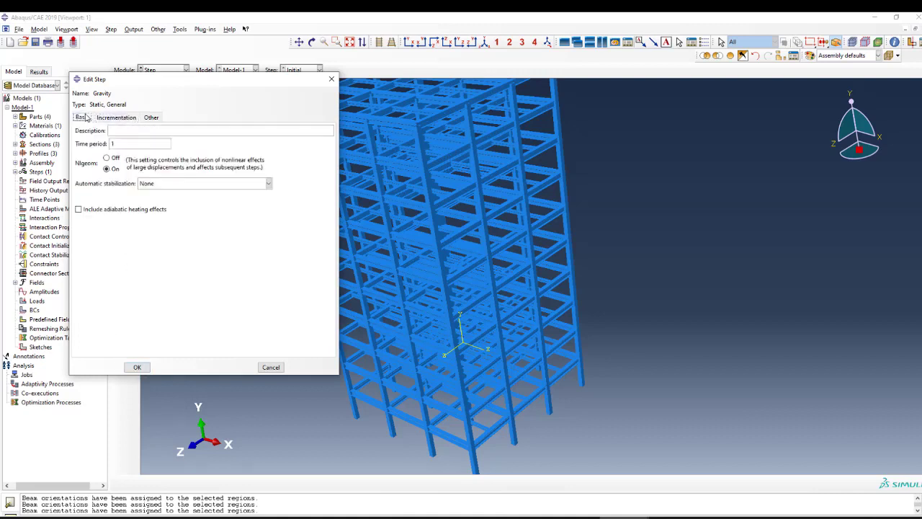
- Set automatic stabilization to a specified dissipated energy fraction of 0.0002, turn off adaptive stabilization and save the Gravity step
{"action": "left_click", "coordinate": [151, 185]}
{"action": "left_click", "coordinate": [160, 204]}
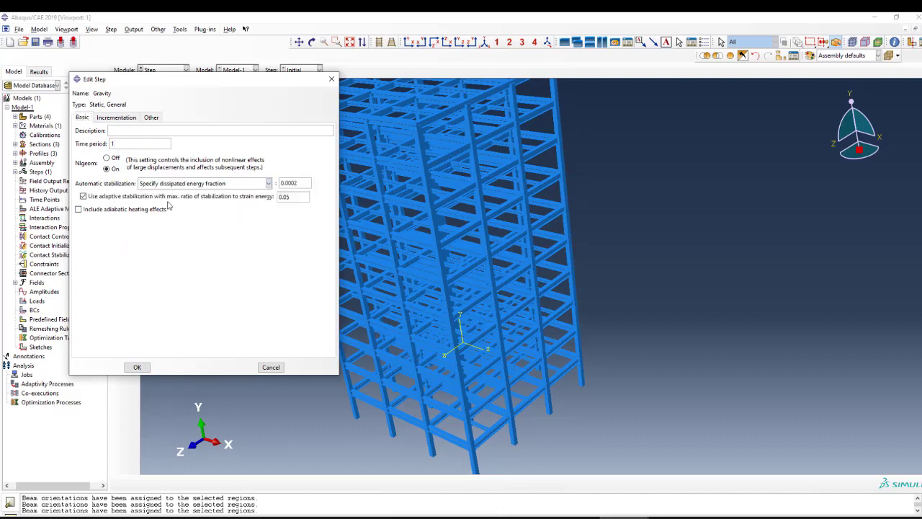
{"action": "left_click", "coordinate": [108, 197]}
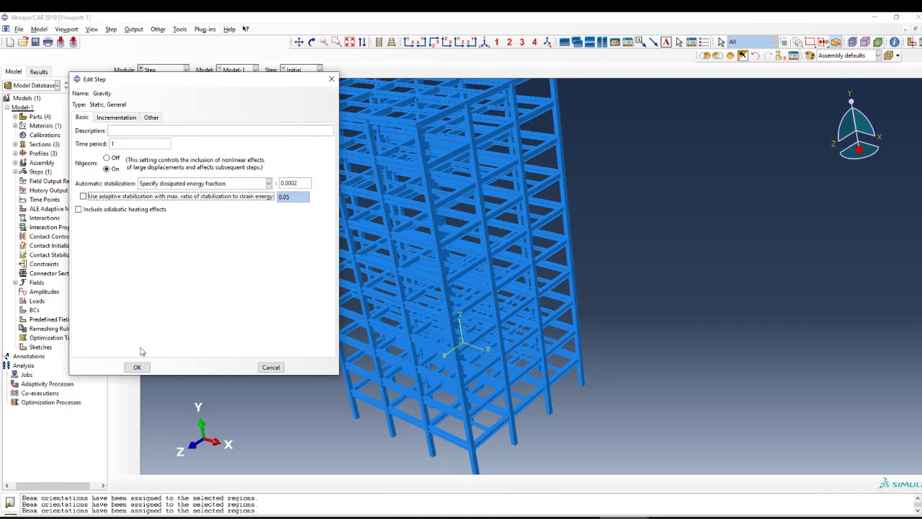
{"action": "left_click", "coordinate": [136, 369]}
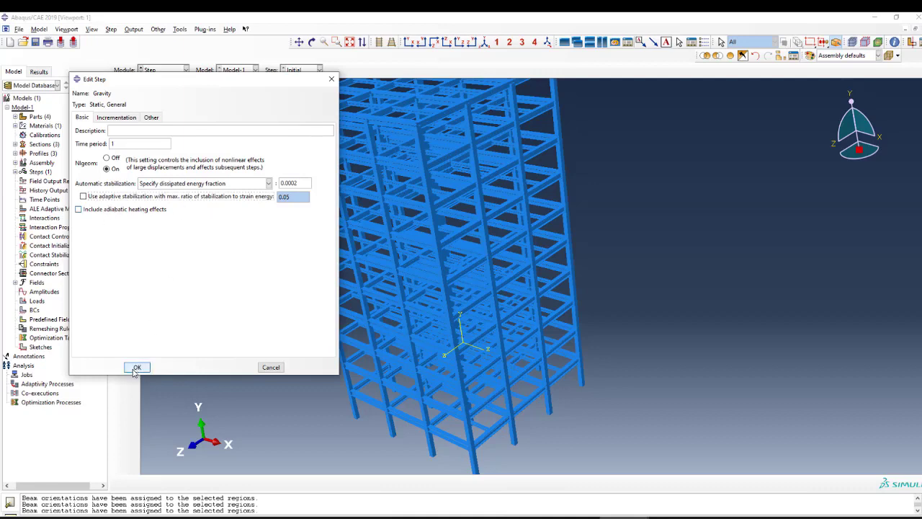
- Create a Dynamic, Implicit step named Time-History after the Gravity step
{"action": "left_click", "coordinate": [160, 72]}
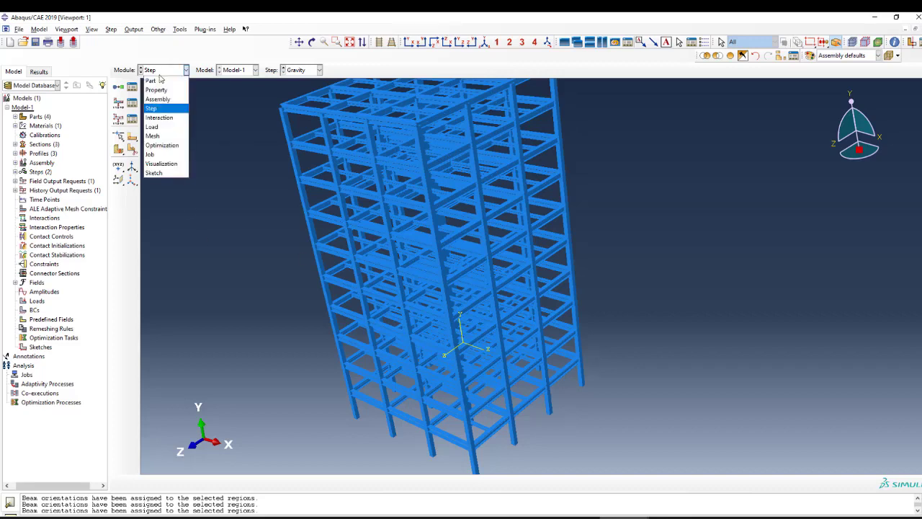
{"action": "left_click", "coordinate": [119, 95]}
{"action": "left_click", "coordinate": [118, 86]}
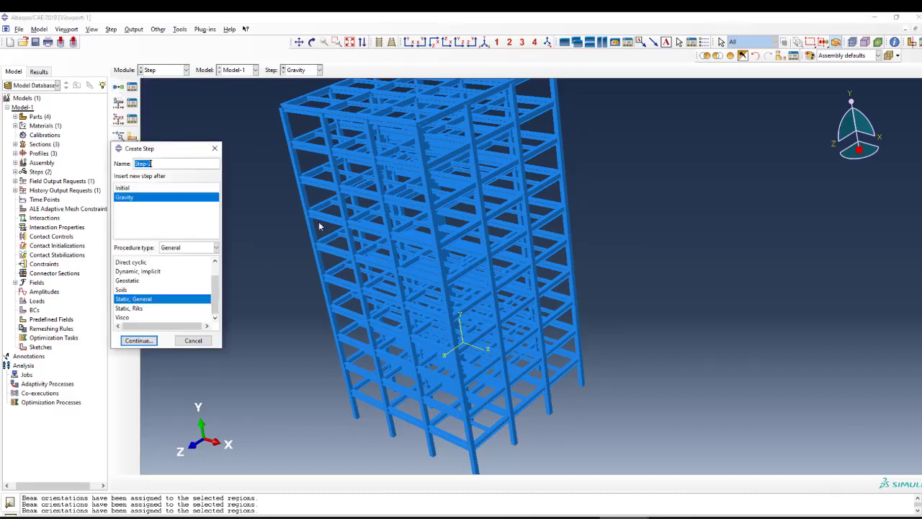
{"action": "type", "text": "Time-History"}
{"action": "scroll", "coordinate": [134, 294], "scroll_direction": "up", "scroll_amount": 2}
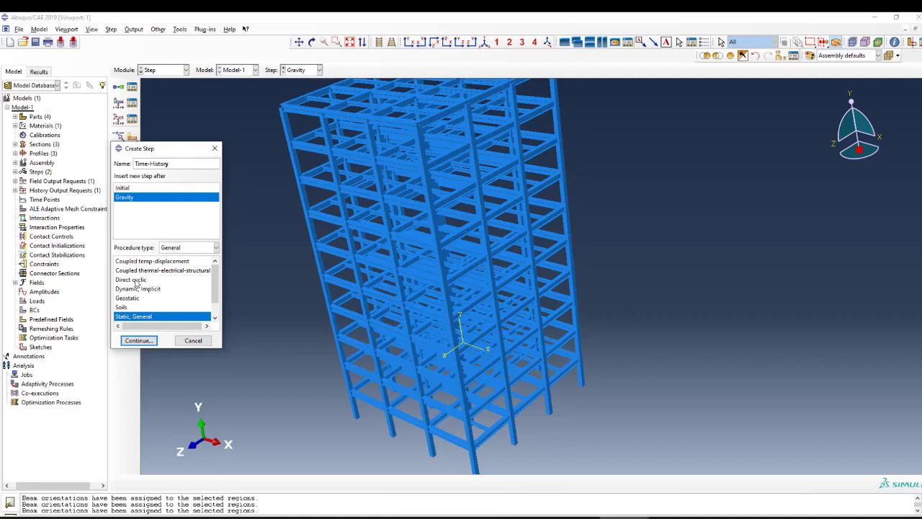
{"action": "left_click", "coordinate": [144, 290]}
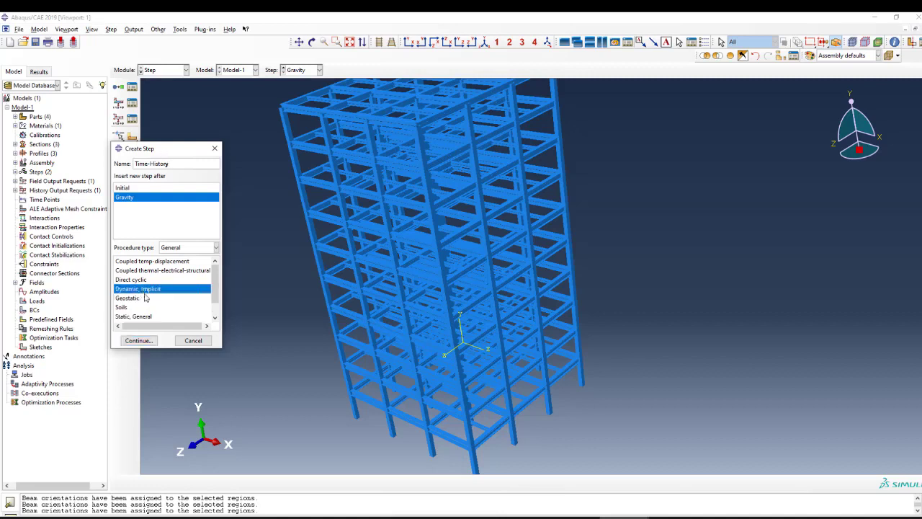
{"action": "left_click", "coordinate": [143, 341]}
- Check the end time of the ChiChi record in the Excel workbook and set the Time-History step's time period to 40
{"action": "double_click", "coordinate": [125, 143]}
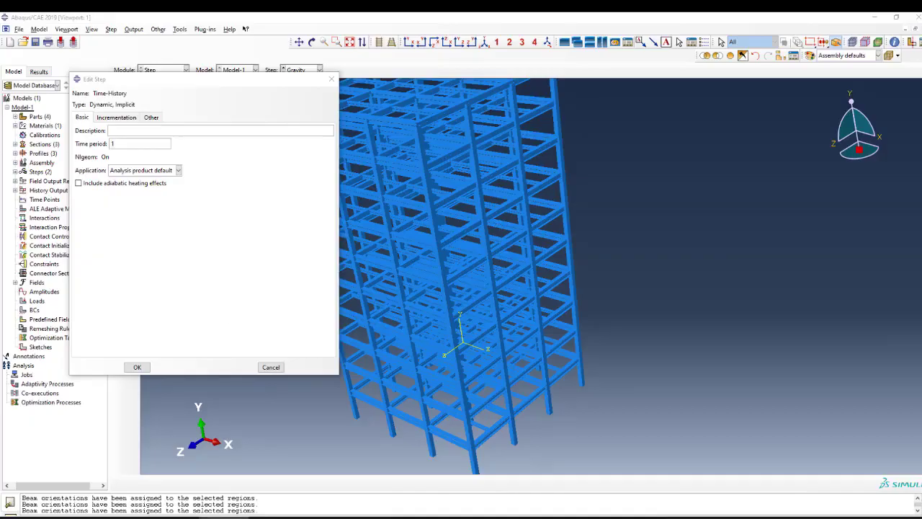
{"action": "left_click", "coordinate": [224, 517]}
{"action": "left_click", "coordinate": [216, 432]}
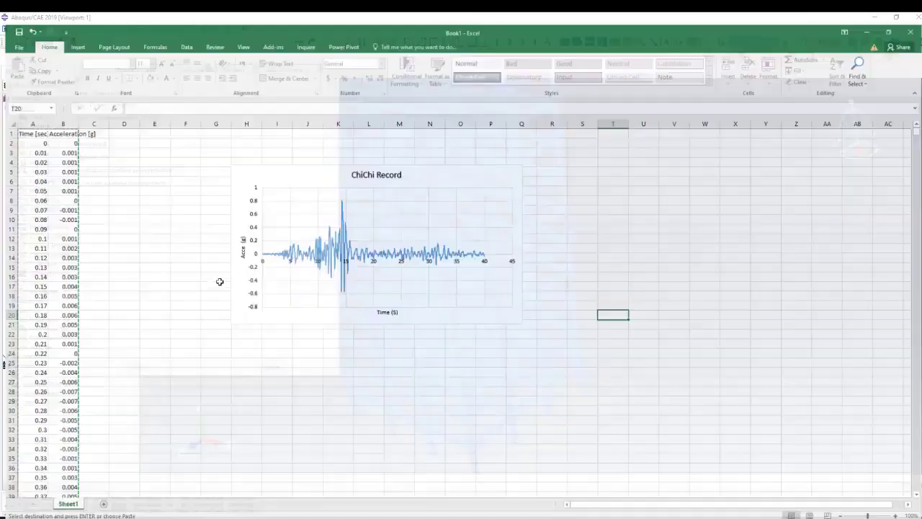
{"action": "left_click", "coordinate": [128, 219]}
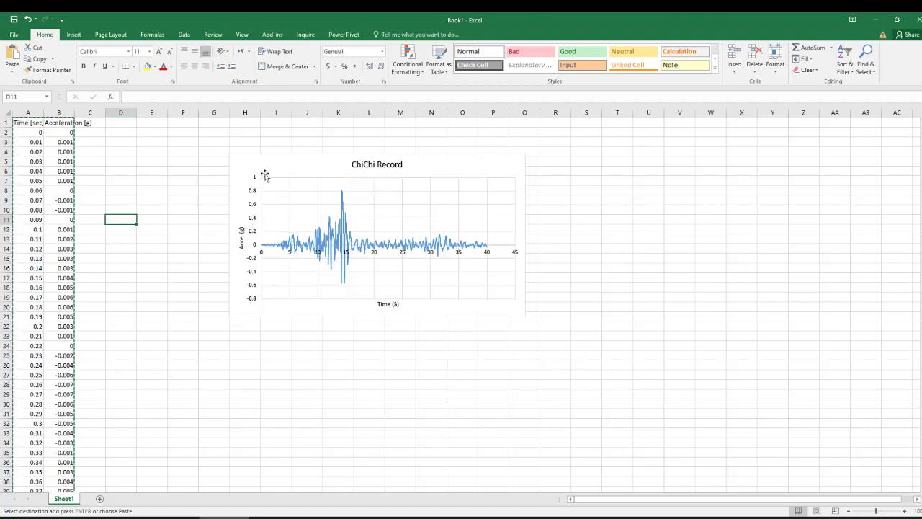
{"action": "left_click_drag", "start_coordinate": [263, 178], "coordinate": [282, 155]}
{"action": "left_click", "coordinate": [161, 194]}
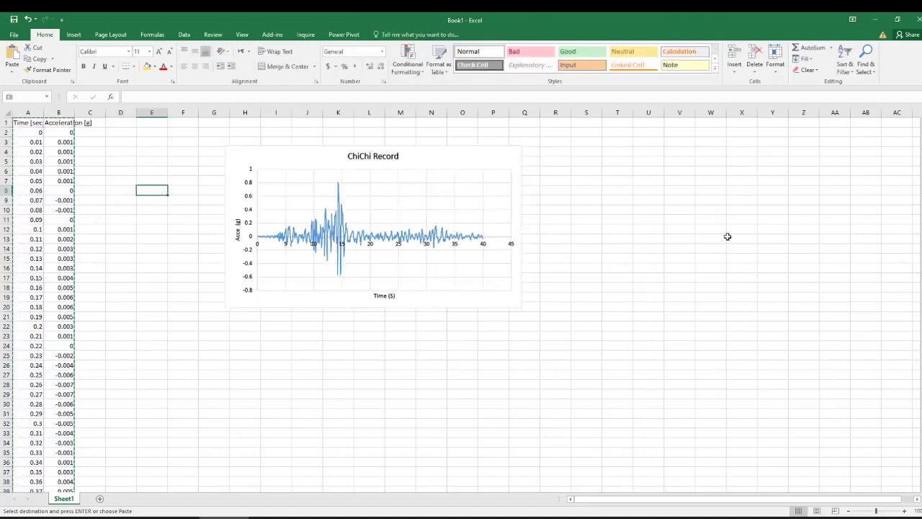
{"action": "left_click_drag", "start_coordinate": [918, 131], "coordinate": [918, 477]}
{"action": "scroll", "coordinate": [206, 465], "scroll_direction": "down", "scroll_amount": 5}
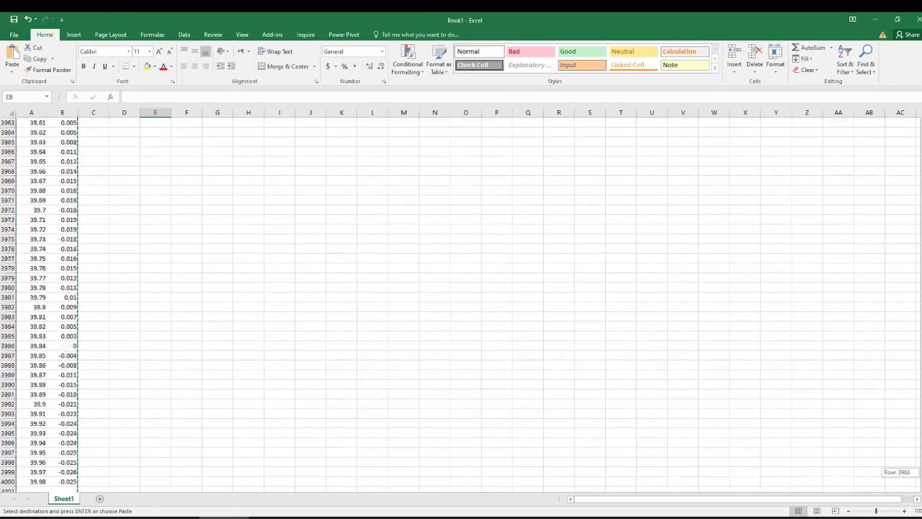
{"action": "left_click", "coordinate": [31, 482]}
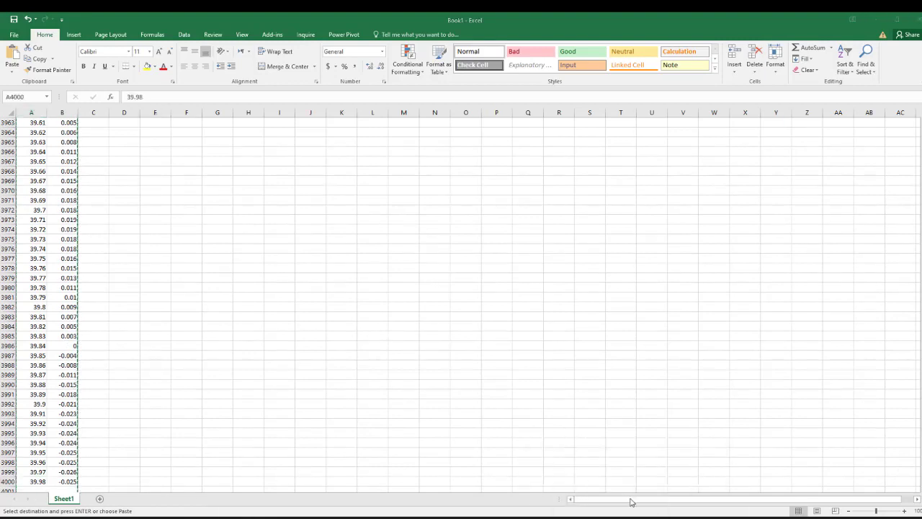
{"action": "left_click", "coordinate": [563, 487]}
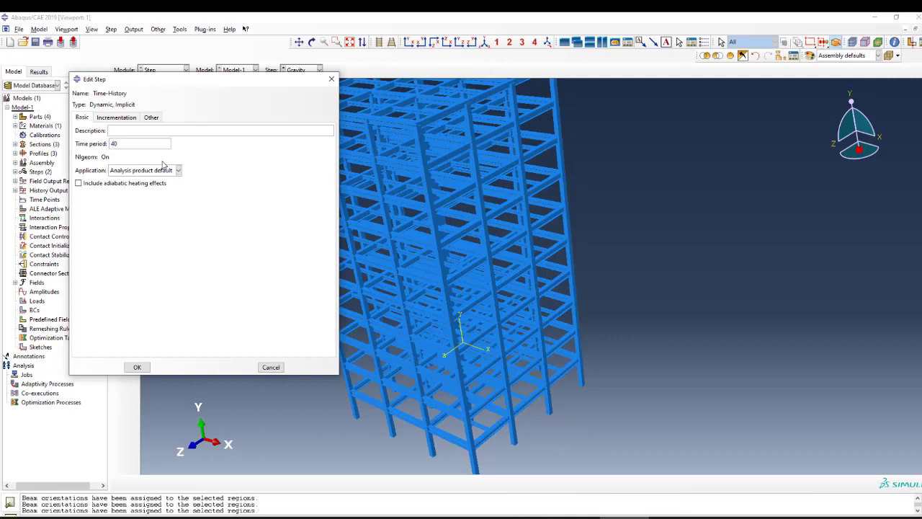
- Set the Time-History step's maximum number of increments to 10000 and its initial increment size to 0.01
{"action": "left_click", "coordinate": [116, 117]}
{"action": "left_click", "coordinate": [186, 143]}
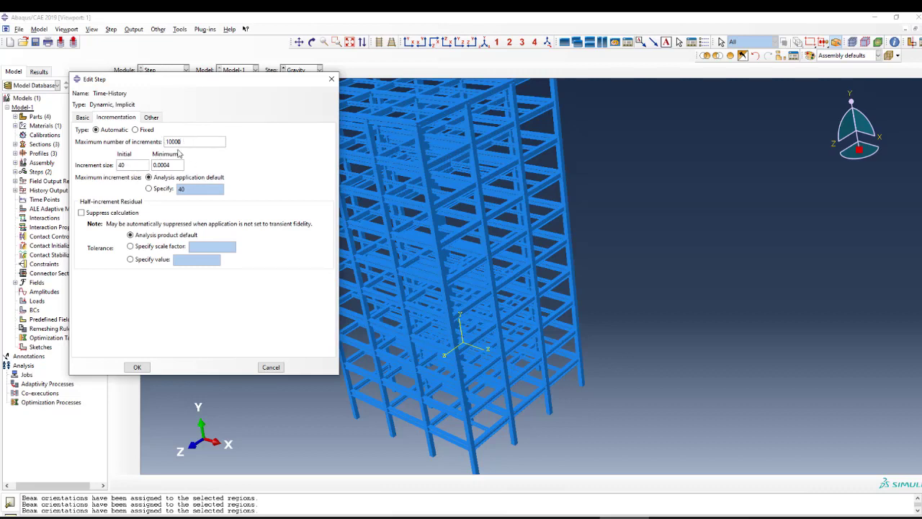
{"action": "double_click", "coordinate": [122, 165]}
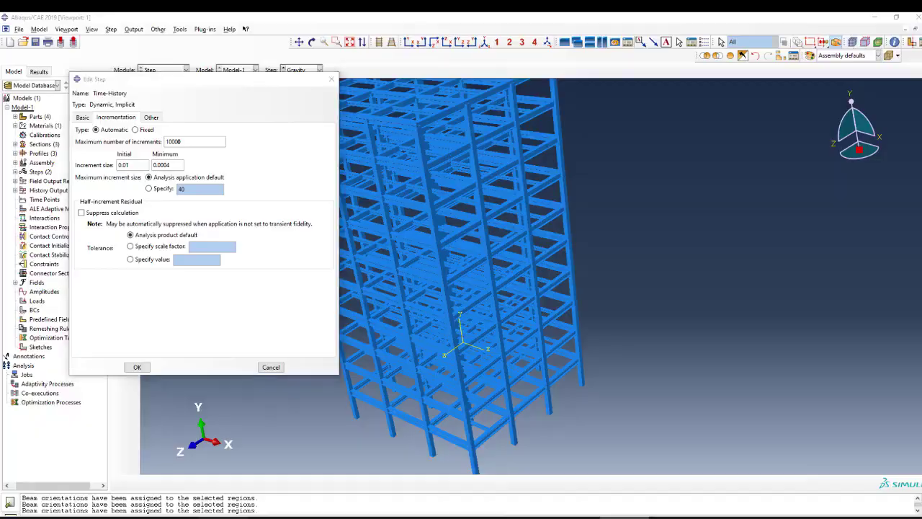
- Switch to the Excel workbook and examine the time interval between the ChiChi record's acceleration values
{"action": "left_click", "coordinate": [209, 518]}
{"action": "left_click", "coordinate": [68, 123]}
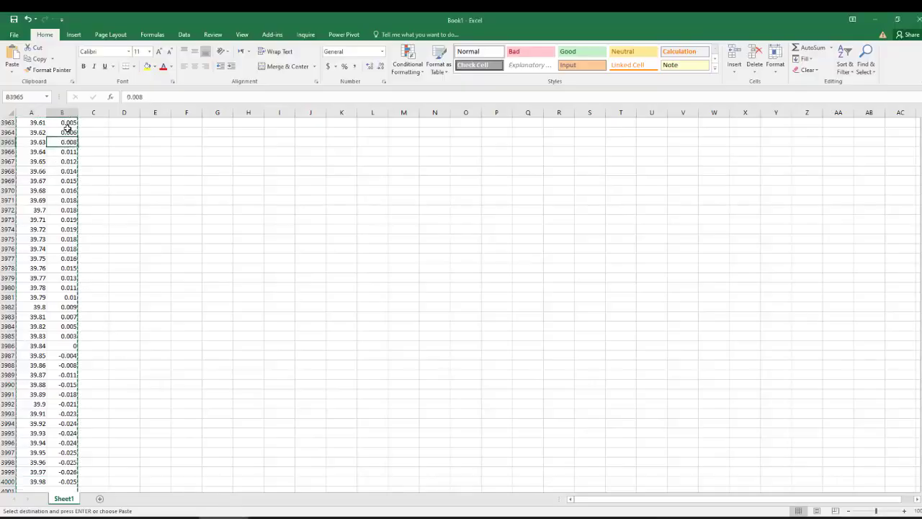
{"action": "key", "text": "Down"}
{"action": "key", "text": "Down"}
{"action": "scroll", "coordinate": [74, 132], "scroll_direction": "up", "scroll_amount": 14}
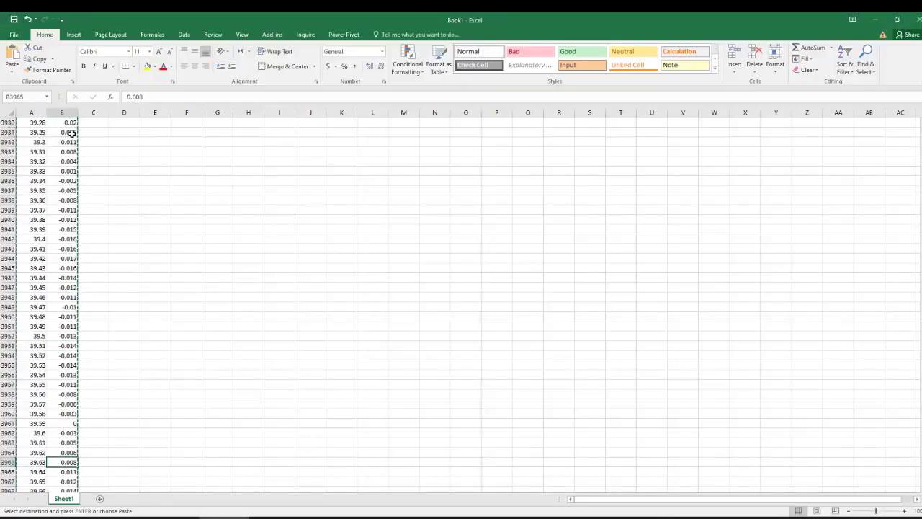
{"action": "left_click_drag", "start_coordinate": [918, 484], "coordinate": [918, 119]}
{"action": "left_click", "coordinate": [72, 142]}
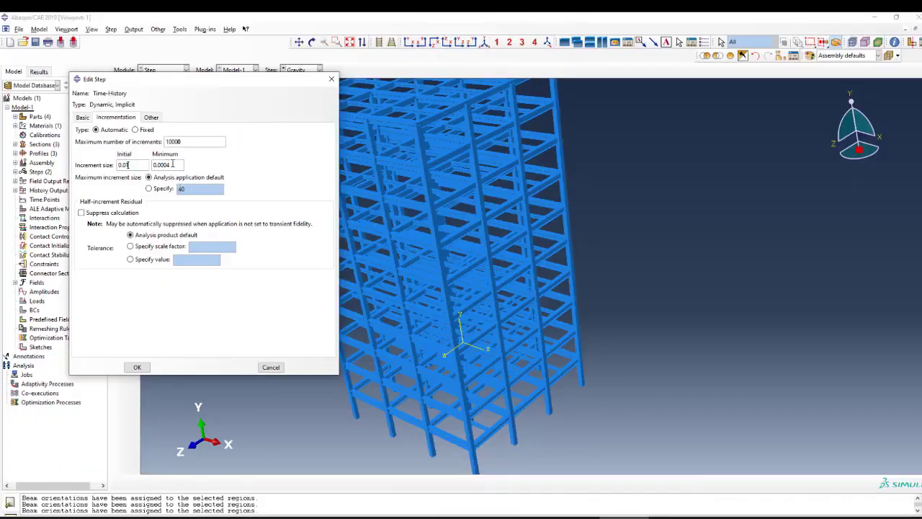
- Reduce the minimum increment size of the Time-History step, review its solver settings and save the step
{"action": "left_click_drag", "start_coordinate": [173, 164], "coordinate": [157, 165]}
{"action": "left_click", "coordinate": [169, 161]}
{"action": "type", "text": "1E"}
{"action": "left_click", "coordinate": [152, 119]}
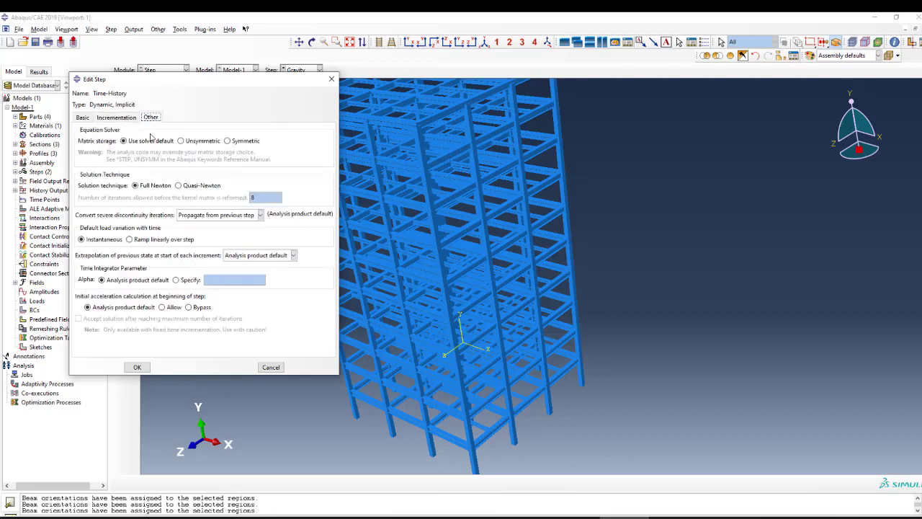
{"action": "left_click", "coordinate": [116, 118]}
{"action": "left_click", "coordinate": [82, 118]}
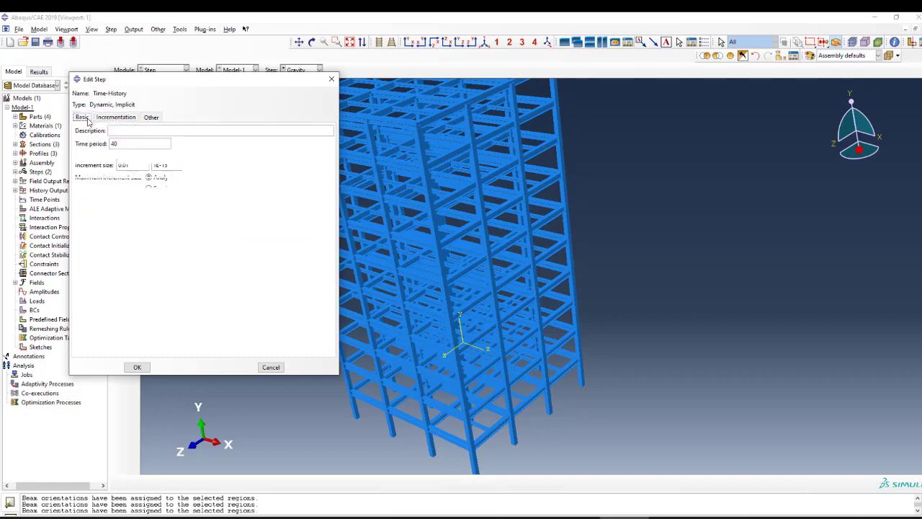
{"action": "left_click", "coordinate": [137, 366]}
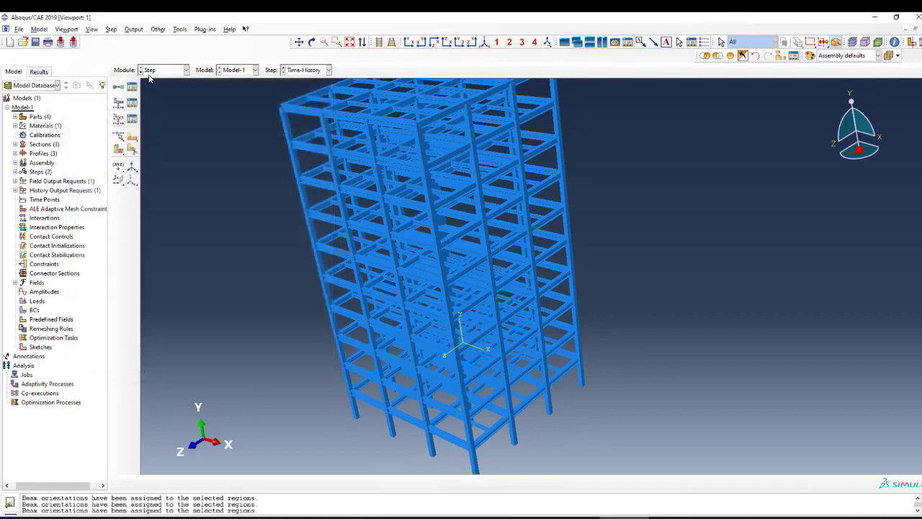
- Switch to the Load module, show the frame in isometric view and turn off beam profile rendering for the assembly
{"action": "left_click", "coordinate": [149, 72]}
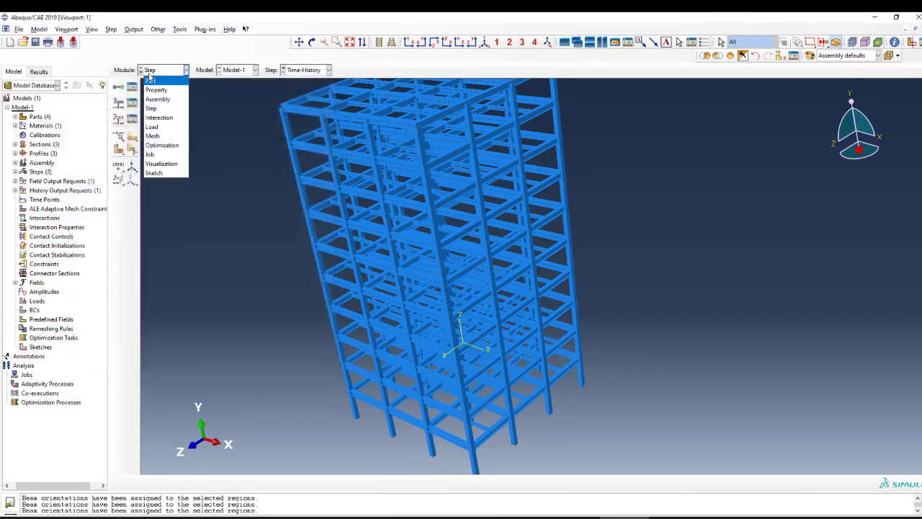
{"action": "left_click", "coordinate": [152, 127]}
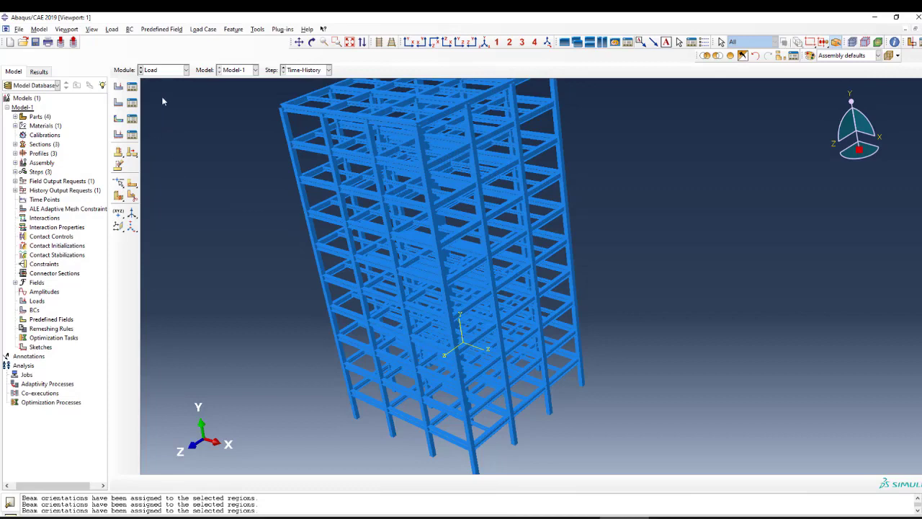
{"action": "left_click", "coordinate": [484, 41]}
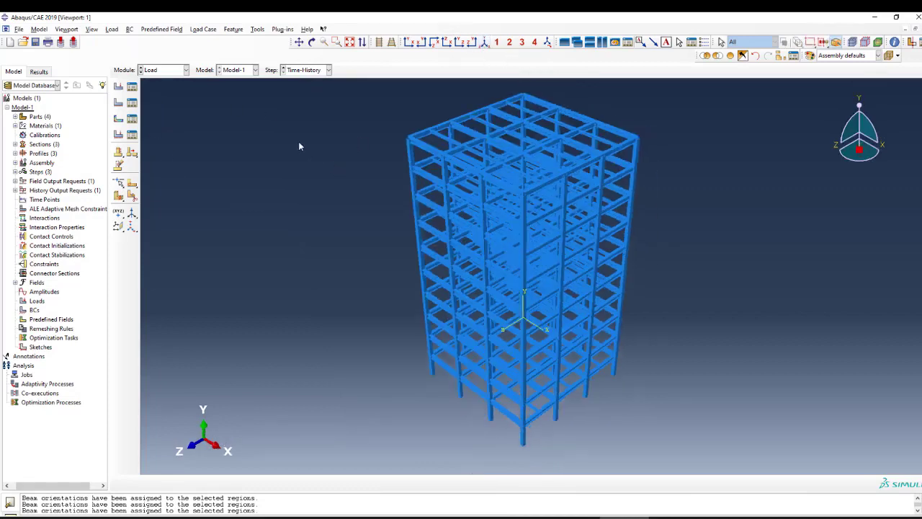
{"action": "scroll", "coordinate": [299, 146], "scroll_direction": "down", "scroll_amount": 1}
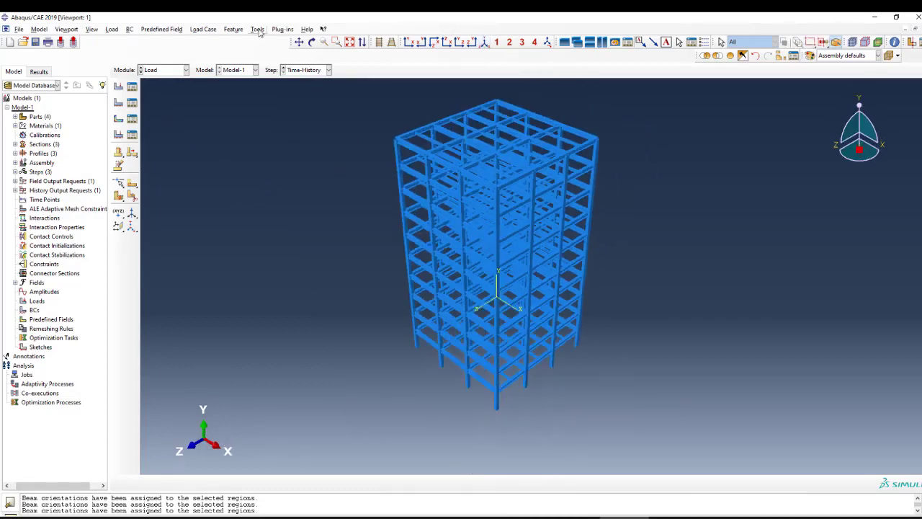
{"action": "left_click", "coordinate": [96, 30]}
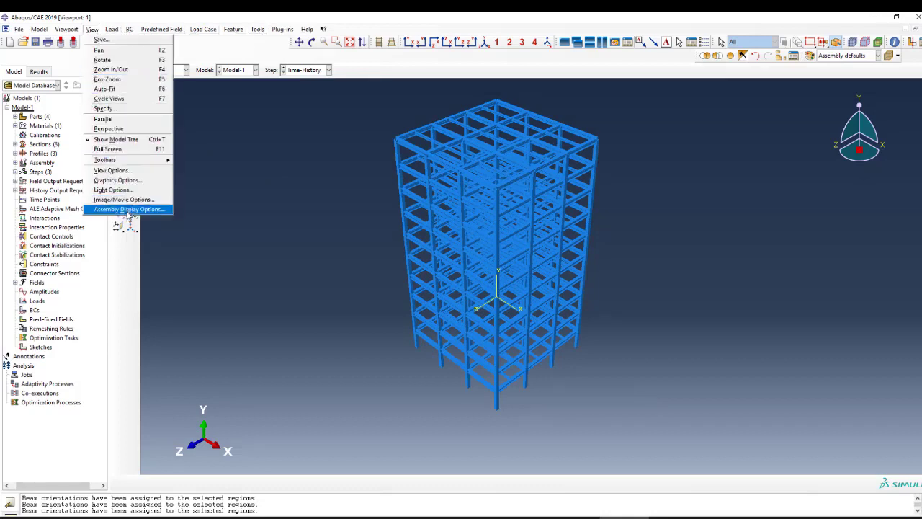
{"action": "left_click", "coordinate": [123, 209]}
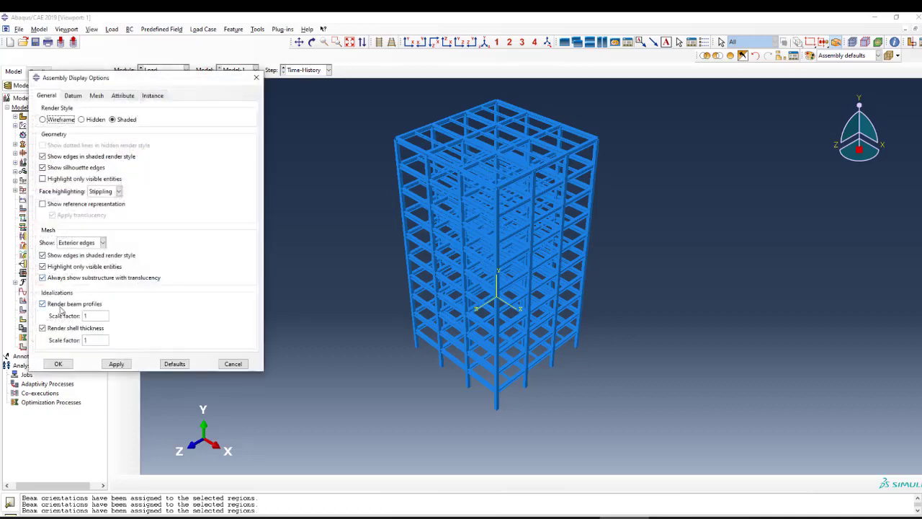
{"action": "left_click", "coordinate": [45, 303]}
{"action": "left_click", "coordinate": [108, 365]}
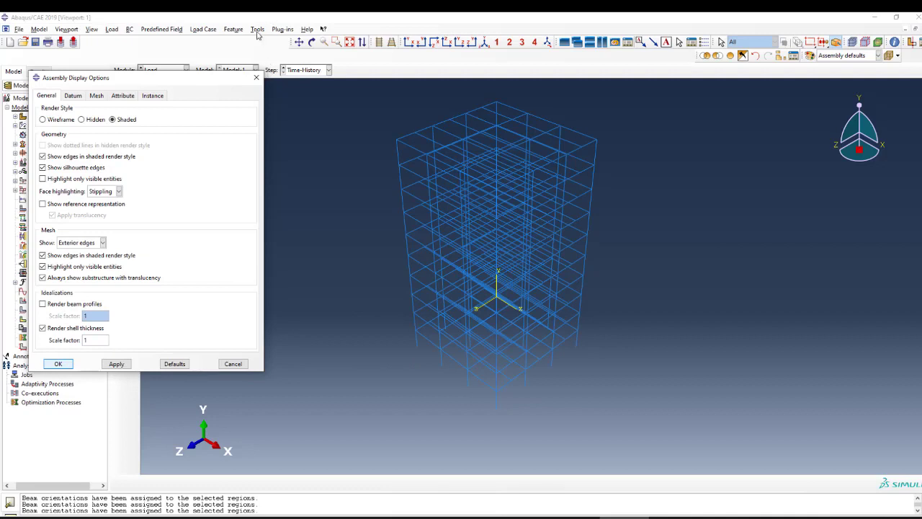
{"action": "left_click", "coordinate": [58, 364]}
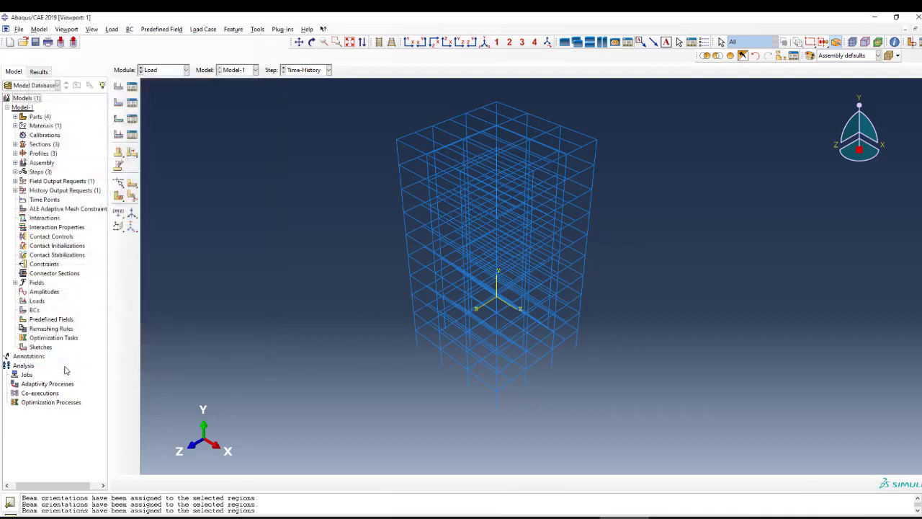
- Start a new geometry set named Base-nodes
{"action": "left_click", "coordinate": [249, 31]}
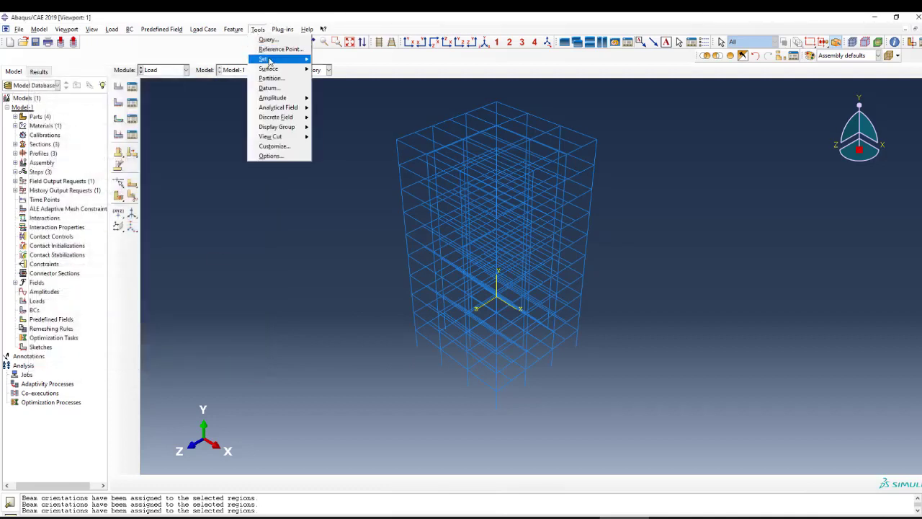
{"action": "left_click", "coordinate": [336, 75]}
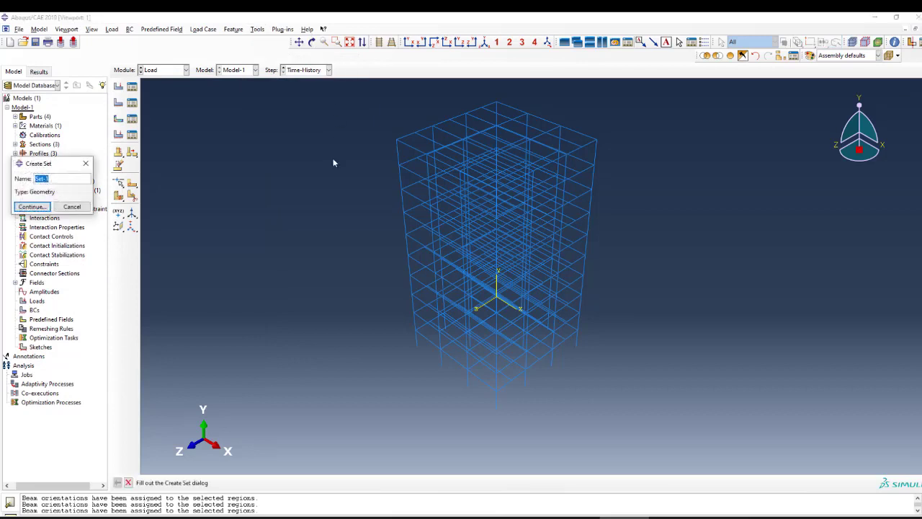
{"action": "type", "text": "L"}
{"action": "left_click", "coordinate": [35, 178]}
{"action": "type", "text": "Base-nodes"}
{"action": "left_click", "coordinate": [32, 207]}
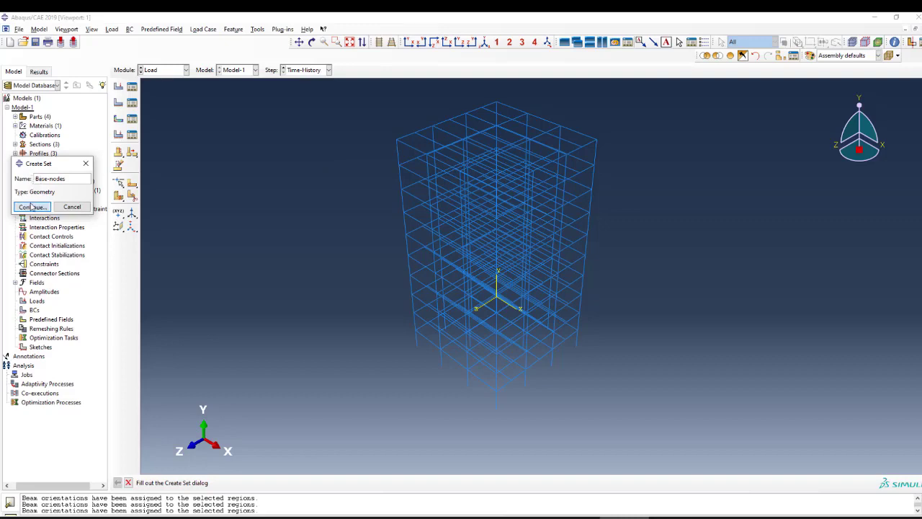
- Select all 16 vertices at the column bases as the geometry of the Base-nodes set and complete the set
{"action": "left_click", "coordinate": [312, 41]}
{"action": "left_click_drag", "start_coordinate": [454, 151], "coordinate": [461, 386]}
{"action": "key", "text": "Escape"}
{"action": "scroll", "coordinate": [414, 357], "scroll_direction": "down", "scroll_amount": 3}
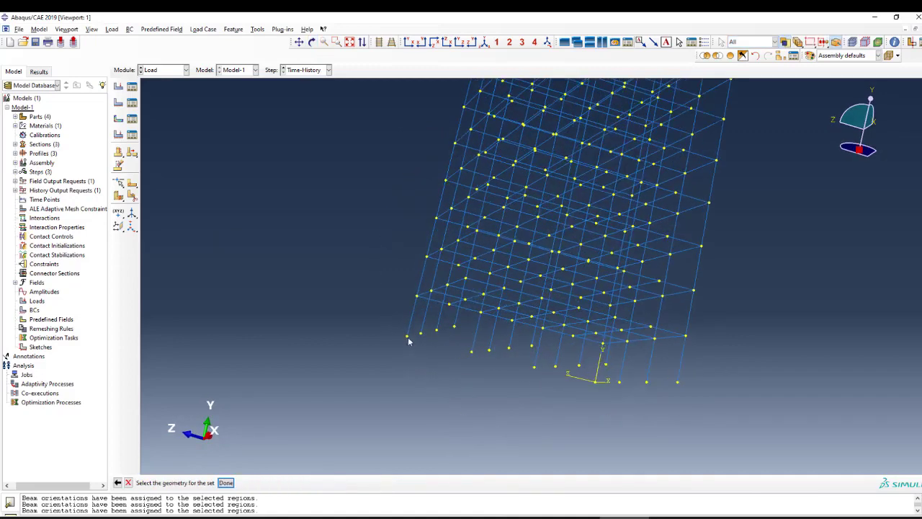
{"action": "left_click", "coordinate": [408, 337]}
{"action": "left_click", "coordinate": [422, 334], "text": "shift"}
{"action": "left_click", "coordinate": [436, 332], "text": "shift"}
{"action": "left_click", "coordinate": [455, 328], "text": "shift"}
{"action": "left_click", "coordinate": [472, 352], "text": "shift"}
{"action": "left_click", "coordinate": [489, 351], "text": "shift"}
{"action": "left_click", "coordinate": [509, 349], "text": "shift"}
{"action": "left_click", "coordinate": [532, 347], "text": "shift"}
{"action": "left_click", "coordinate": [534, 368], "text": "shift"}
{"action": "left_click", "coordinate": [555, 367], "text": "shift"}
{"action": "left_click", "coordinate": [580, 366], "text": "shift"}
{"action": "left_click", "coordinate": [605, 366], "text": "shift"}
{"action": "left_click", "coordinate": [619, 381], "text": "shift"}
{"action": "left_click", "coordinate": [647, 383], "text": "shift"}
{"action": "left_click", "coordinate": [677, 383], "text": "shift"}
{"action": "left_click", "coordinate": [595, 381], "text": "shift"}
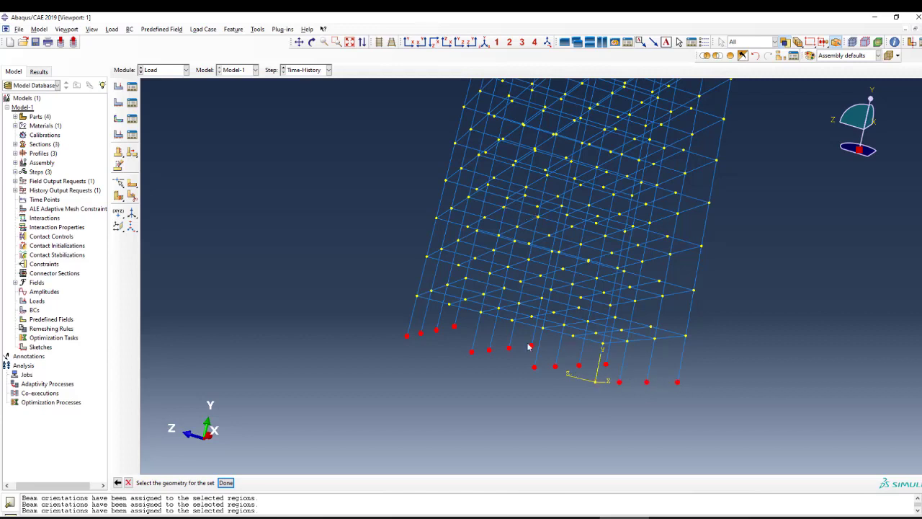
{"action": "left_click", "coordinate": [311, 41]}
{"action": "left_click_drag", "start_coordinate": [530, 209], "coordinate": [493, 334]}
{"action": "middle_click", "coordinate": [420, 363]}
{"action": "middle_click", "coordinate": [274, 369]}
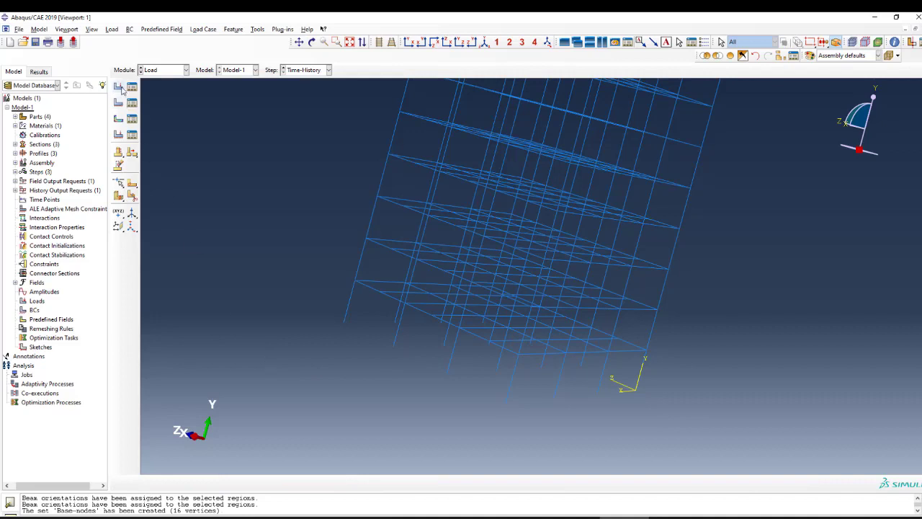
- Start a mechanical Gravity load named GRAVITY_LOAD in the Gravity step
{"action": "left_click", "coordinate": [118, 86]}
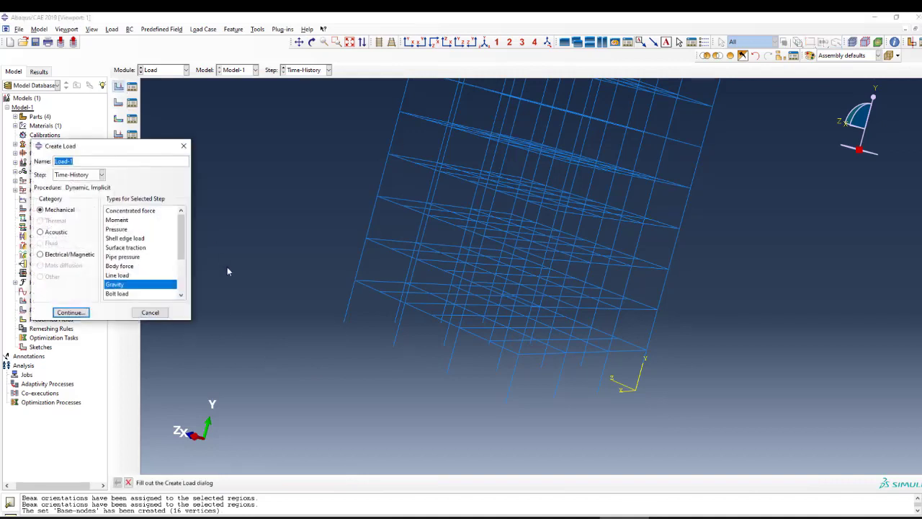
{"action": "type", "text": "gRAVITY_LOAD"}
{"action": "left_click_drag", "start_coordinate": [60, 162], "coordinate": [54, 161]}
{"action": "type", "text": "G"}
{"action": "left_click", "coordinate": [72, 175]}
{"action": "left_click", "coordinate": [62, 186]}
{"action": "left_click", "coordinate": [72, 175]}
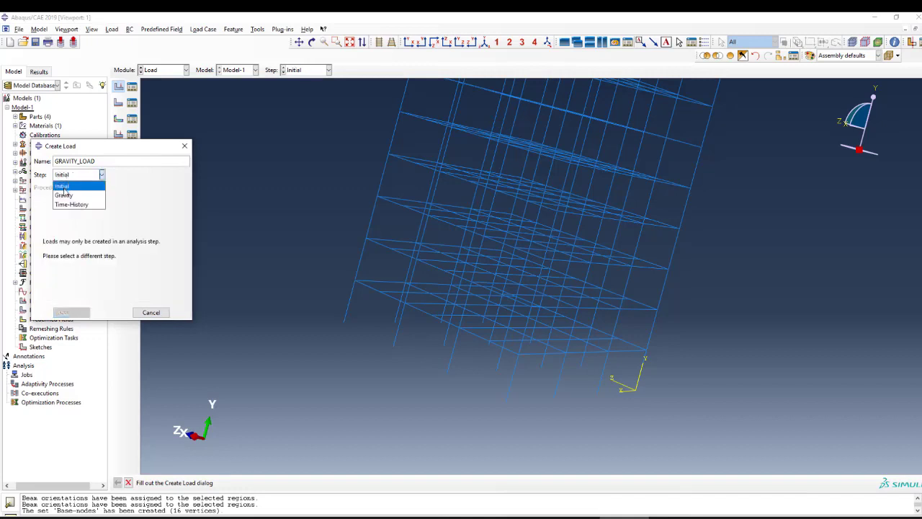
{"action": "left_click", "coordinate": [64, 195]}
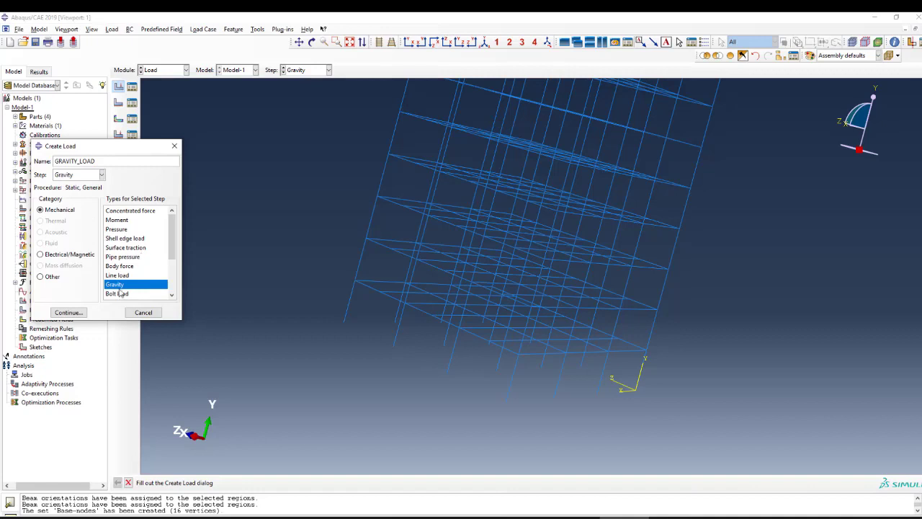
{"action": "scroll", "coordinate": [173, 240], "scroll_direction": "down", "scroll_amount": 4}
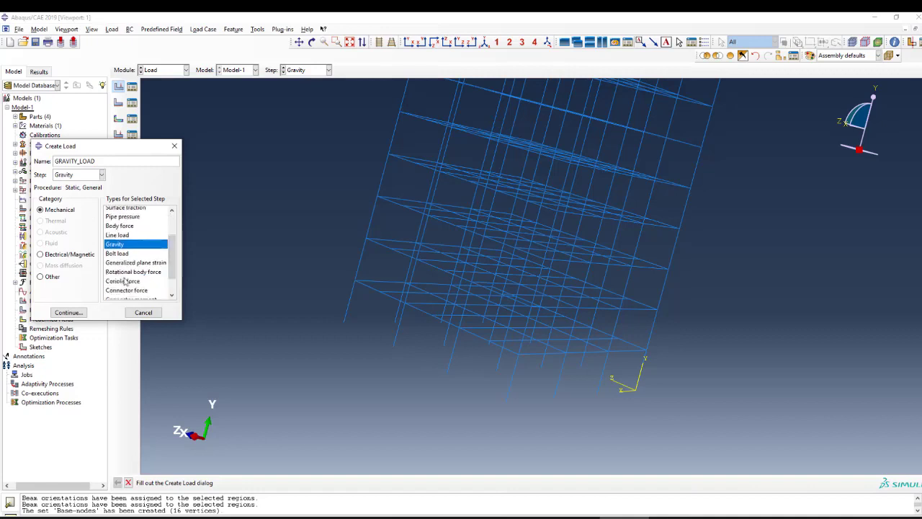
{"action": "left_click", "coordinate": [69, 313]}
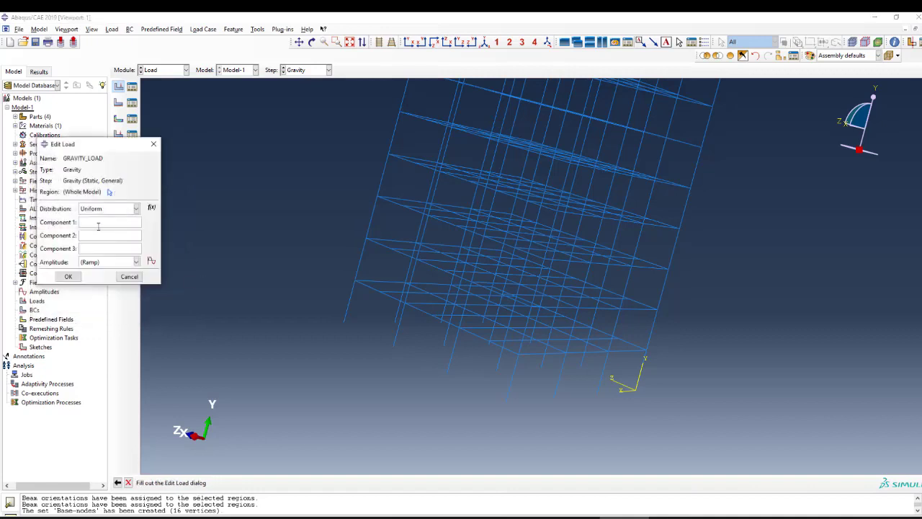
- Check 1 g in millimeter/second² in Unit Converter Pro, then set the gravity load's Component 2 to -9806.65 in Abaqus/CAE and save the load
{"action": "left_click_drag", "start_coordinate": [104, 144], "coordinate": [115, 136]}
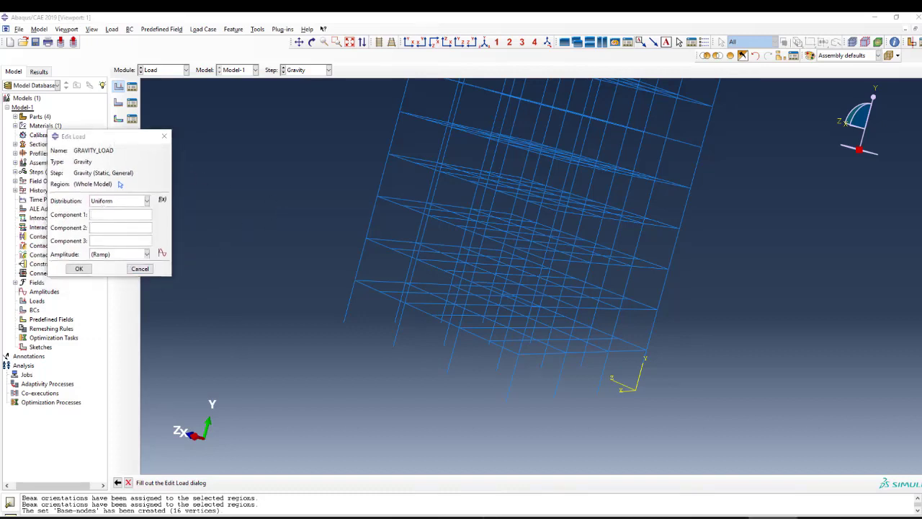
{"action": "key", "text": "alt+Tab"}
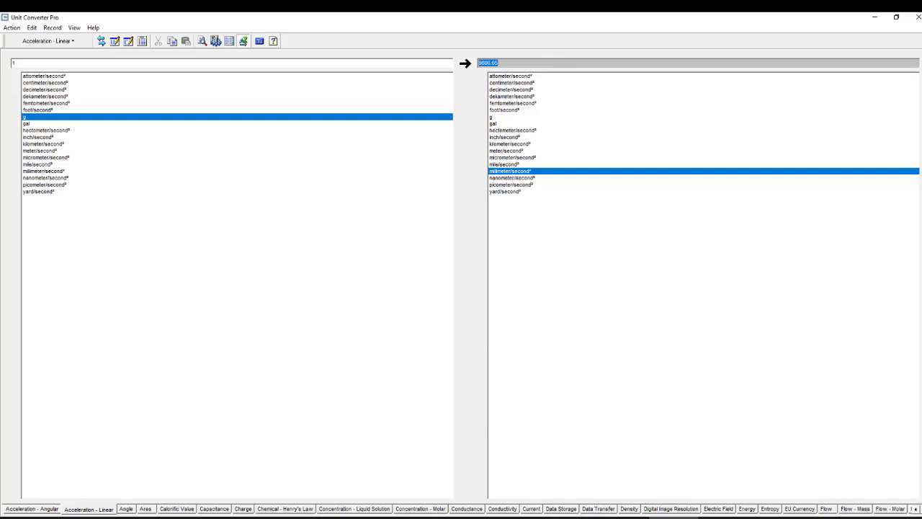
{"action": "mouse_move", "coordinate": [624, 516]}
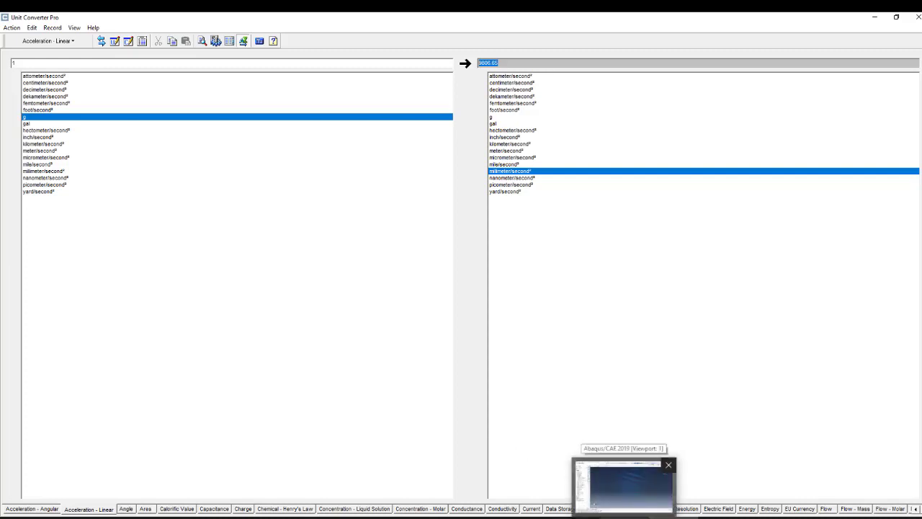
{"action": "left_click", "coordinate": [623, 516]}
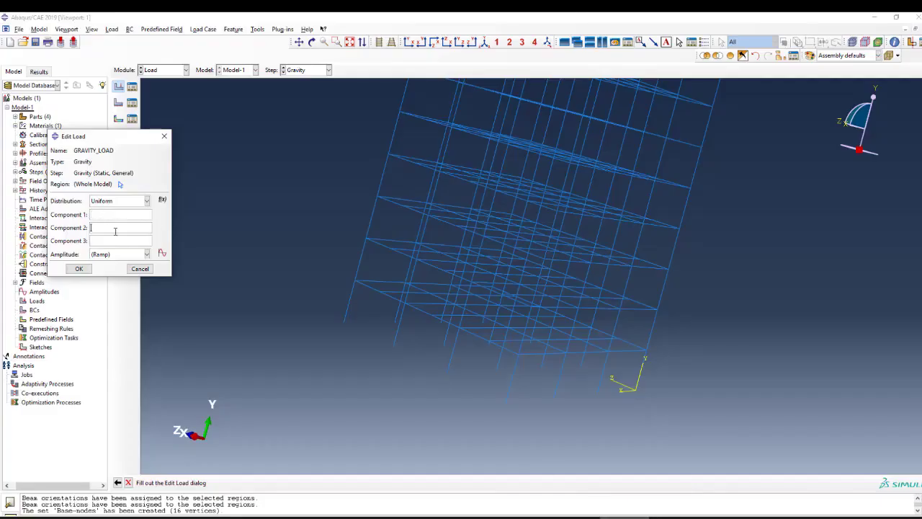
{"action": "key", "text": "Tab"}
{"action": "scroll", "coordinate": [474, 334], "scroll_direction": "down", "scroll_amount": 2}
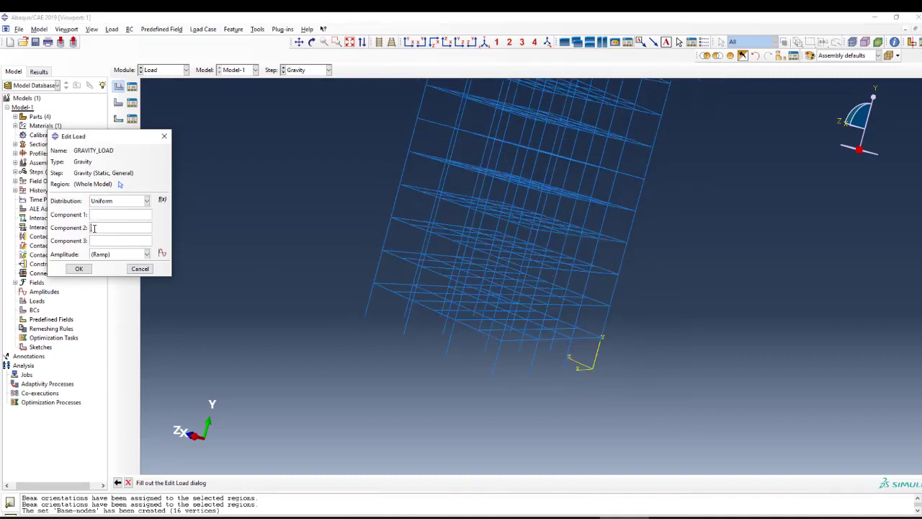
{"action": "type", "text": "-9806.65"}
{"action": "left_click", "coordinate": [84, 271]}
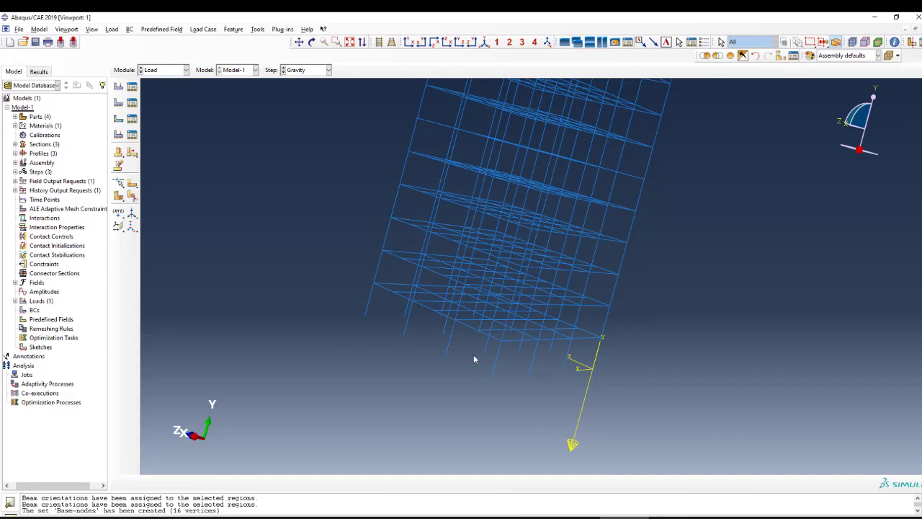
- Start a Displacement/Rotation boundary condition named FIXED in the Initial step
{"action": "scroll", "coordinate": [473, 354], "scroll_direction": "down", "scroll_amount": 2}
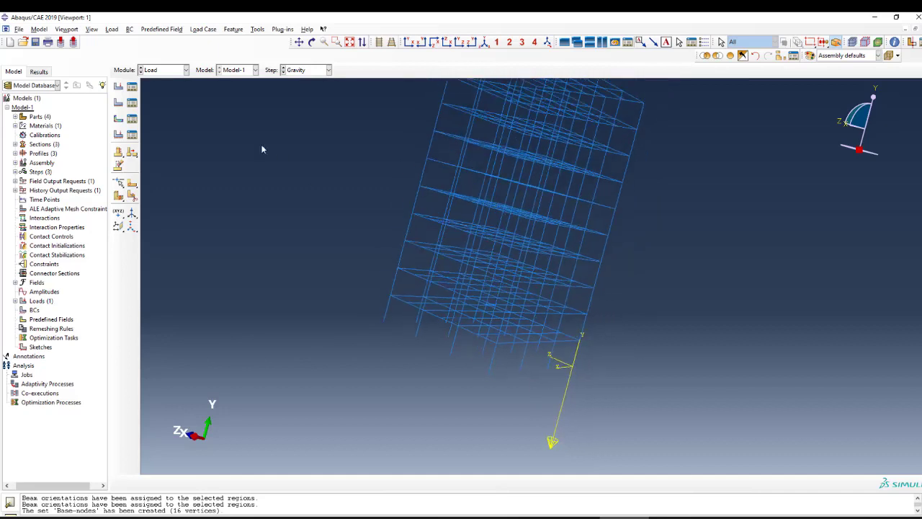
{"action": "left_click", "coordinate": [118, 103]}
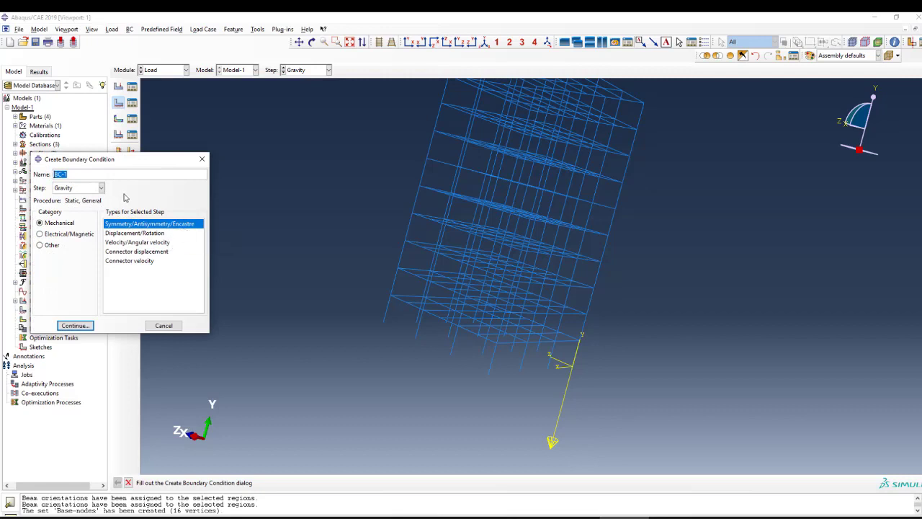
{"action": "type", "text": "b/"}
{"action": "left_click", "coordinate": [102, 187]}
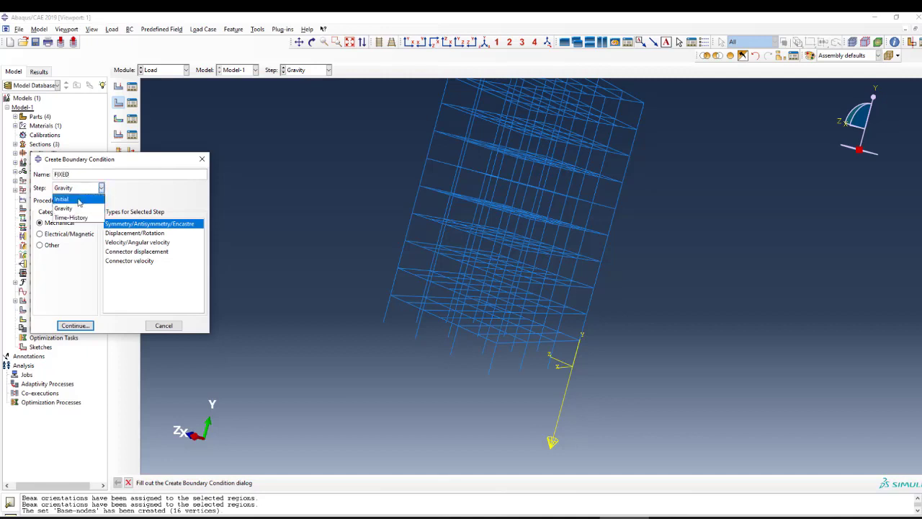
{"action": "left_click", "coordinate": [78, 199]}
{"action": "left_click", "coordinate": [126, 234]}
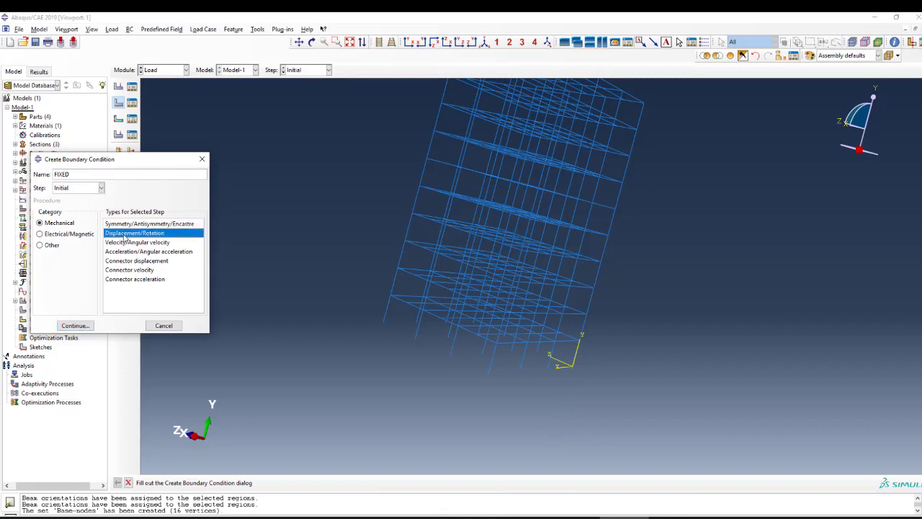
{"action": "left_click", "coordinate": [87, 325]}
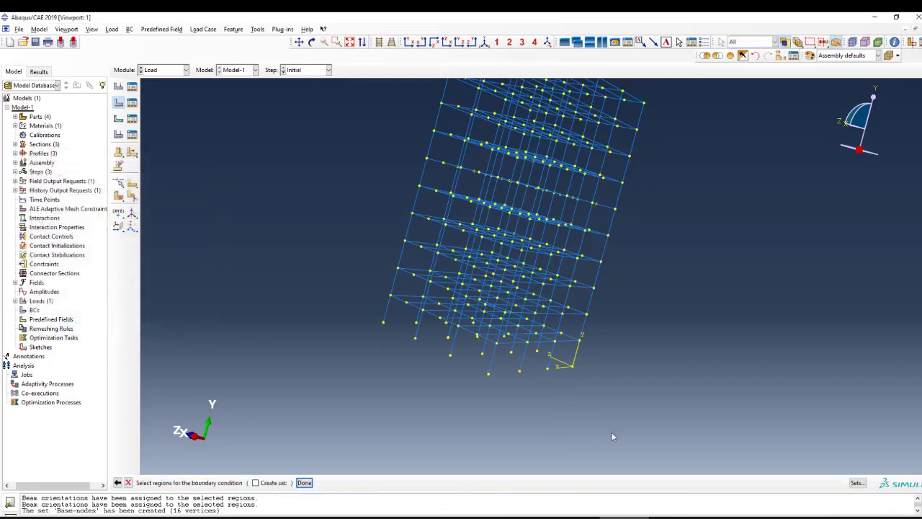
- Assign the Base-nodes set as the region of the FIXED boundary condition, with selections highlighted in the viewport
{"action": "left_click", "coordinate": [857, 482]}
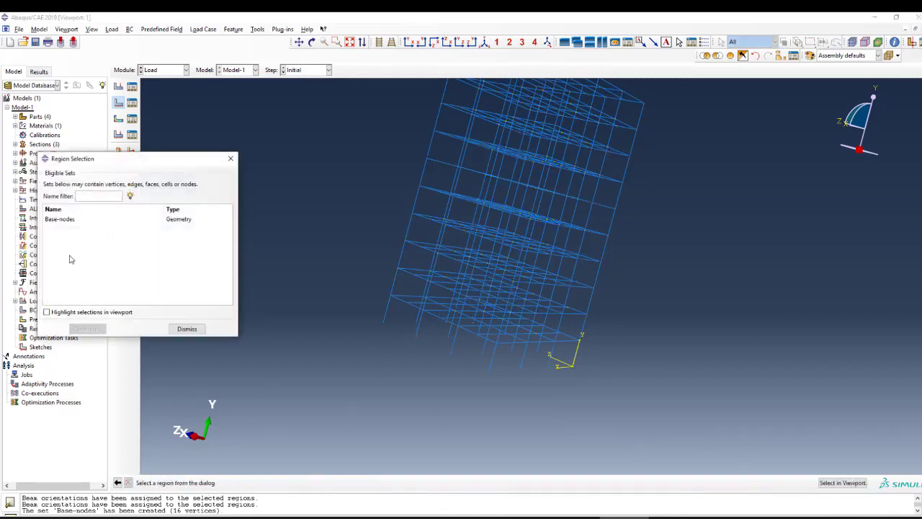
{"action": "left_click", "coordinate": [62, 220]}
{"action": "left_click", "coordinate": [47, 312]}
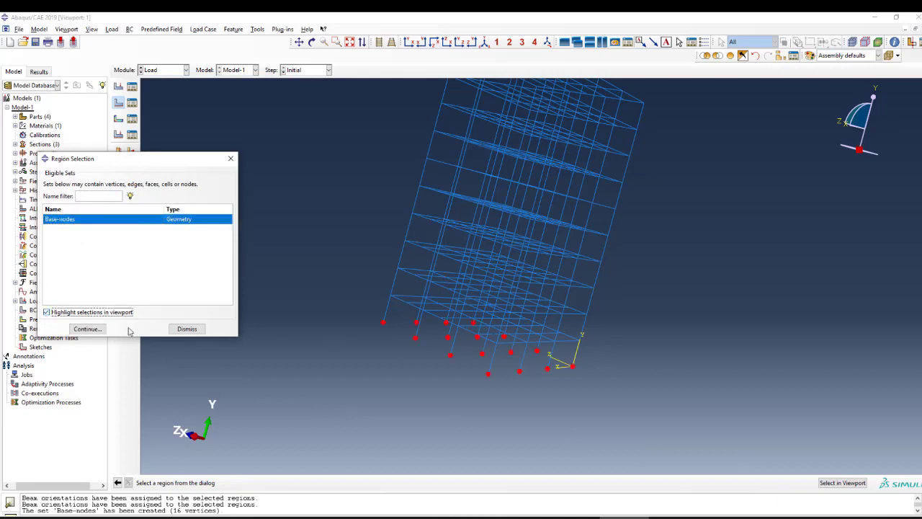
{"action": "left_click", "coordinate": [87, 328]}
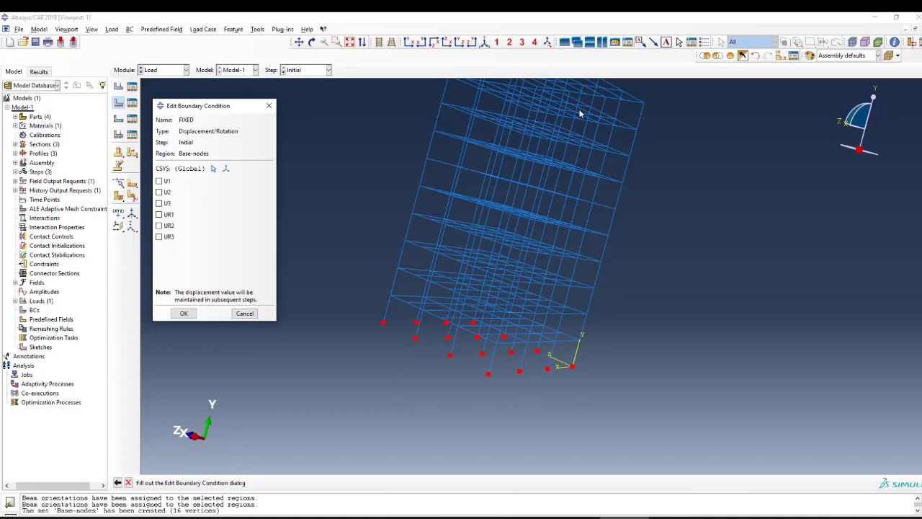
- Show the frame in isometric view, restrain U2, U3, UR1, UR2 and UR3 at the base nodes, and save the FIXED boundary condition
{"action": "left_click", "coordinate": [483, 42]}
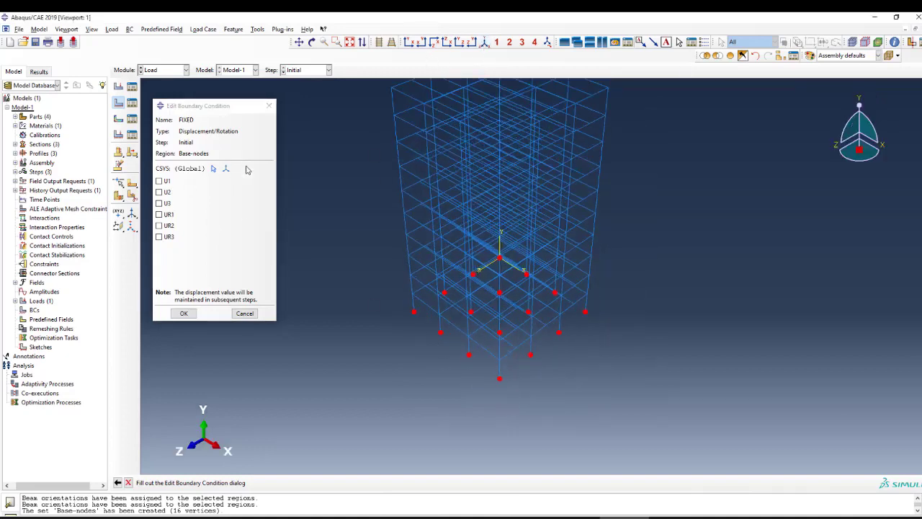
{"action": "scroll", "coordinate": [545, 371], "scroll_direction": "up", "scroll_amount": 3}
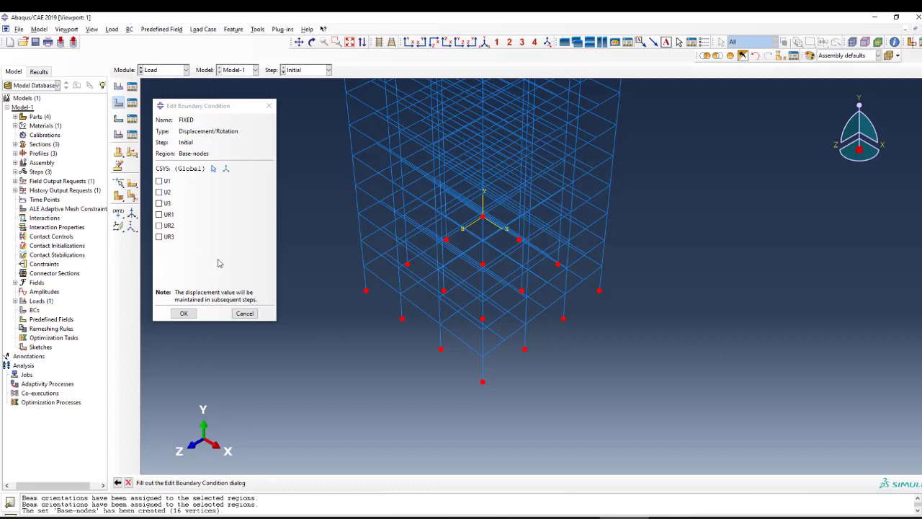
{"action": "left_click", "coordinate": [166, 236]}
{"action": "left_click", "coordinate": [166, 226]}
{"action": "left_click", "coordinate": [165, 214]}
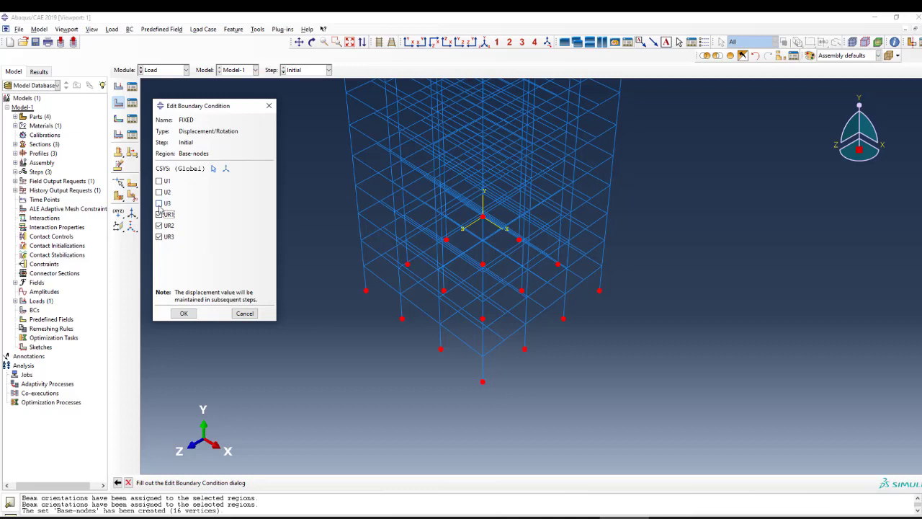
{"action": "left_click", "coordinate": [160, 203]}
{"action": "left_click", "coordinate": [160, 192]}
{"action": "left_click", "coordinate": [184, 313]}
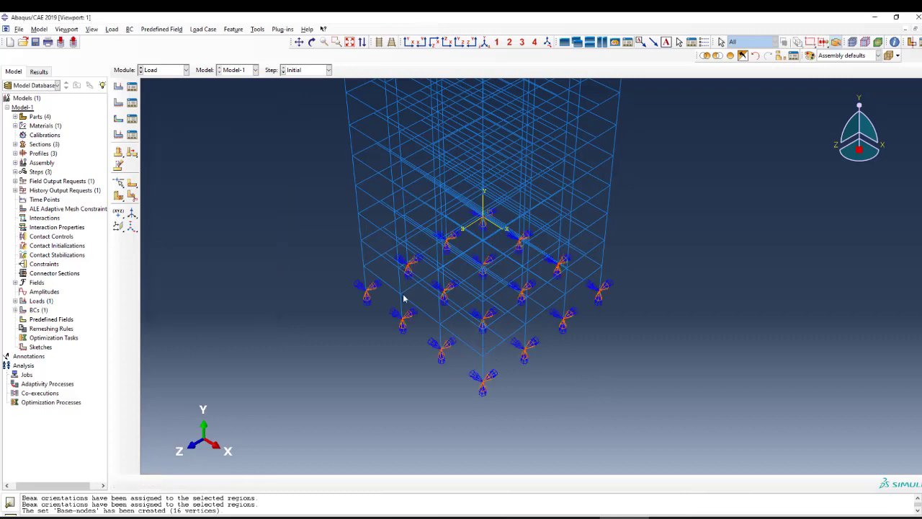
- Start an Acceleration/Angular acceleration boundary condition named TIME-HISTORY in the Time-History step and apply it to the Base-nodes set
{"action": "left_click", "coordinate": [118, 102]}
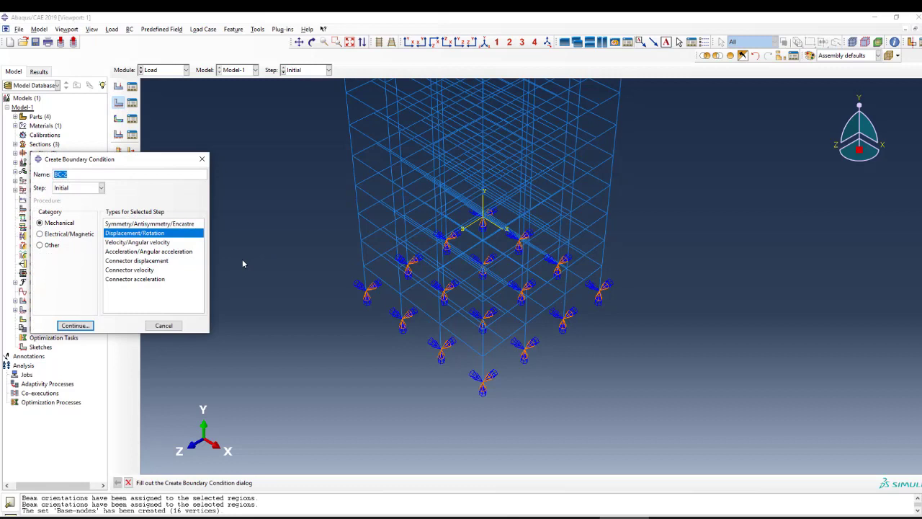
{"action": "type", "text": "F"}
{"action": "left_click", "coordinate": [83, 188]}
{"action": "left_click", "coordinate": [84, 216]}
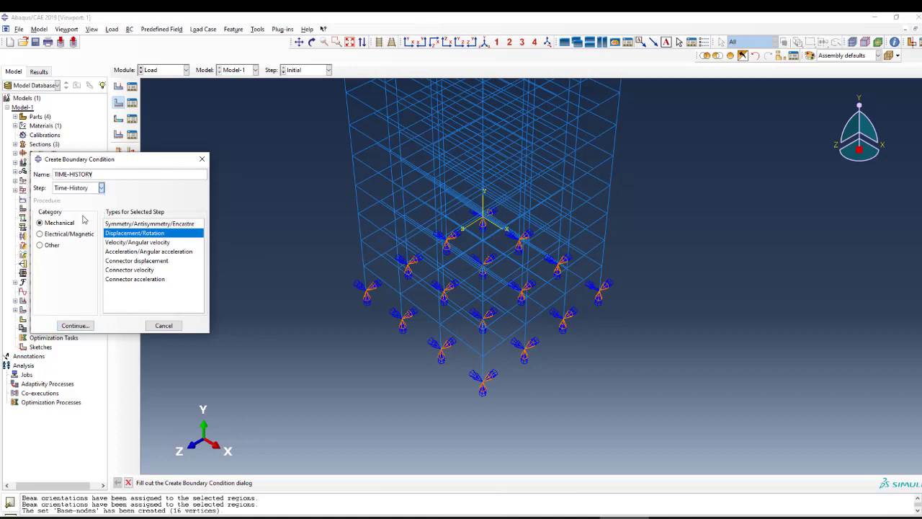
{"action": "left_click", "coordinate": [134, 243]}
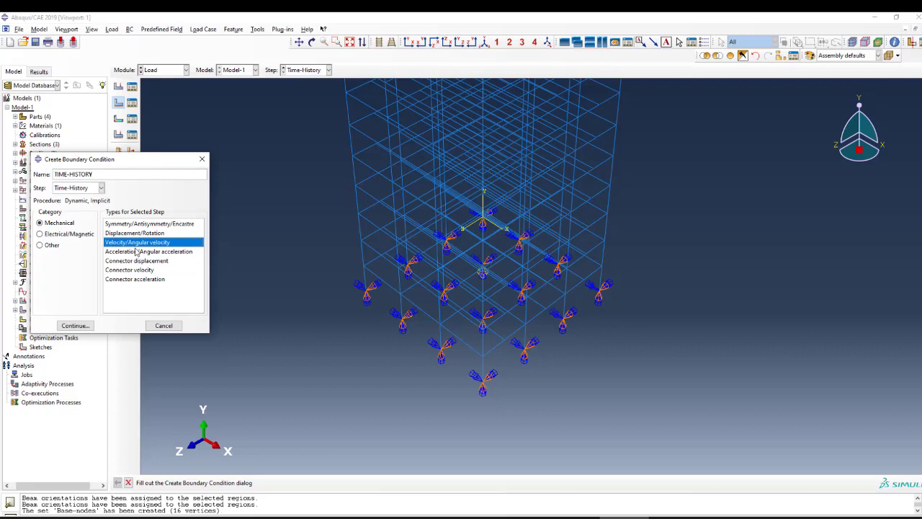
{"action": "left_click", "coordinate": [127, 252]}
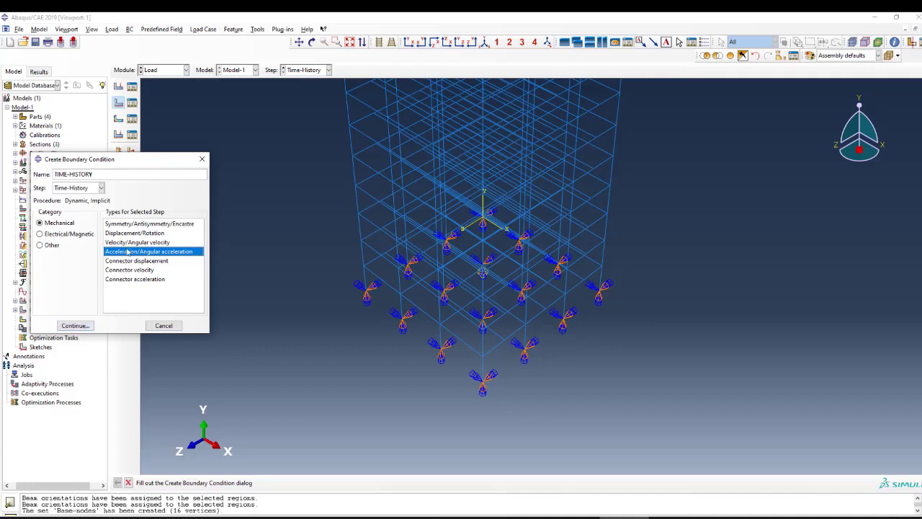
{"action": "left_click", "coordinate": [75, 325]}
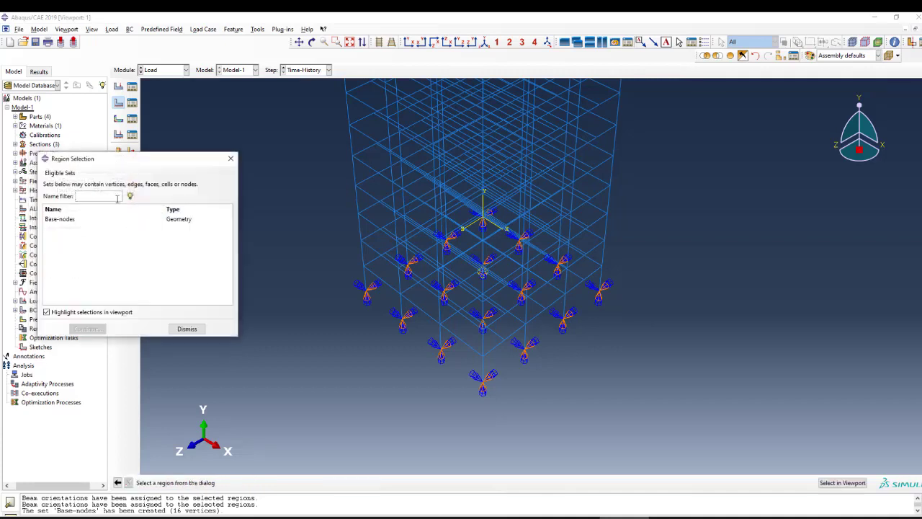
{"action": "left_click", "coordinate": [68, 220]}
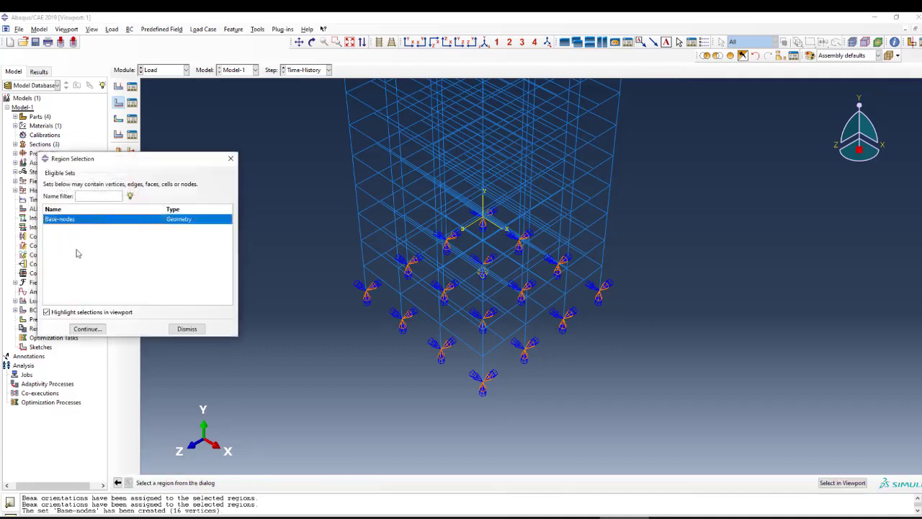
{"action": "left_click", "coordinate": [85, 328]}
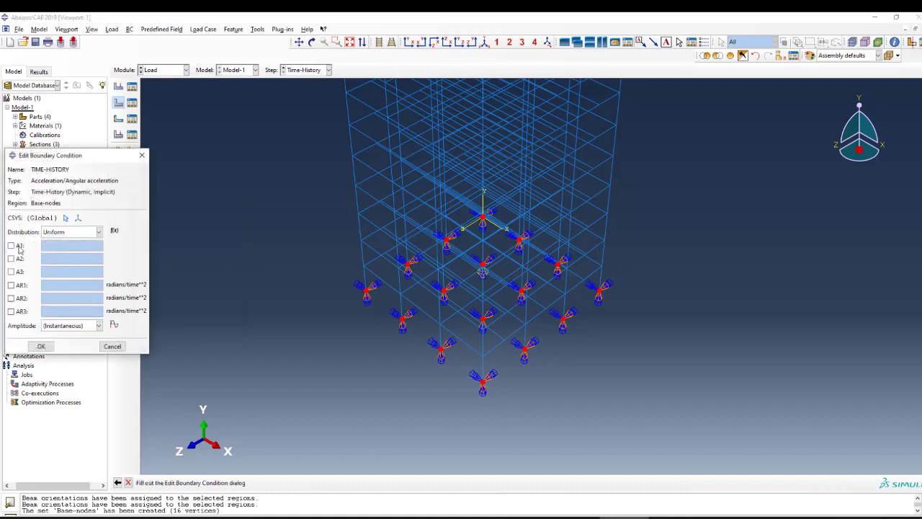
- Check the ChiChi record's acceleration unit in Excel, then enable A1 in Abaqus/CAE, set it to 9806.65 and review the available amplitudes
{"action": "left_click", "coordinate": [20, 245]}
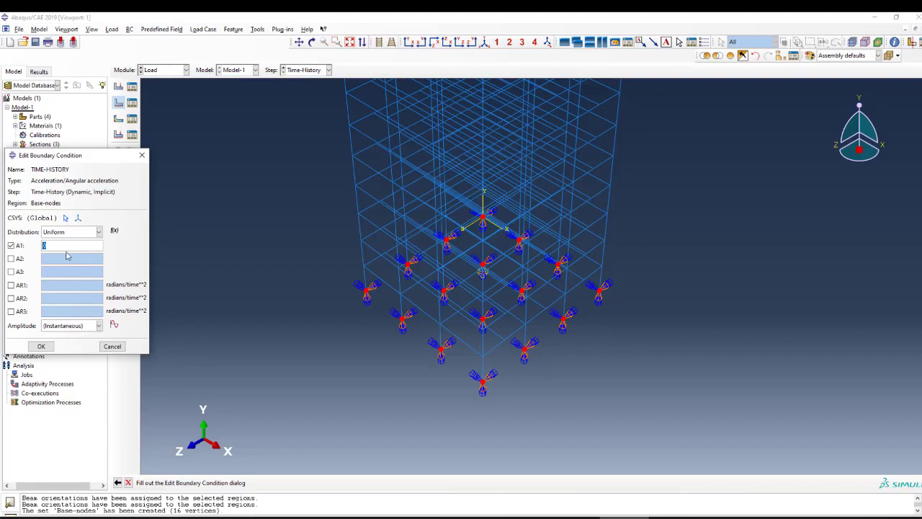
{"action": "left_click", "coordinate": [224, 517]}
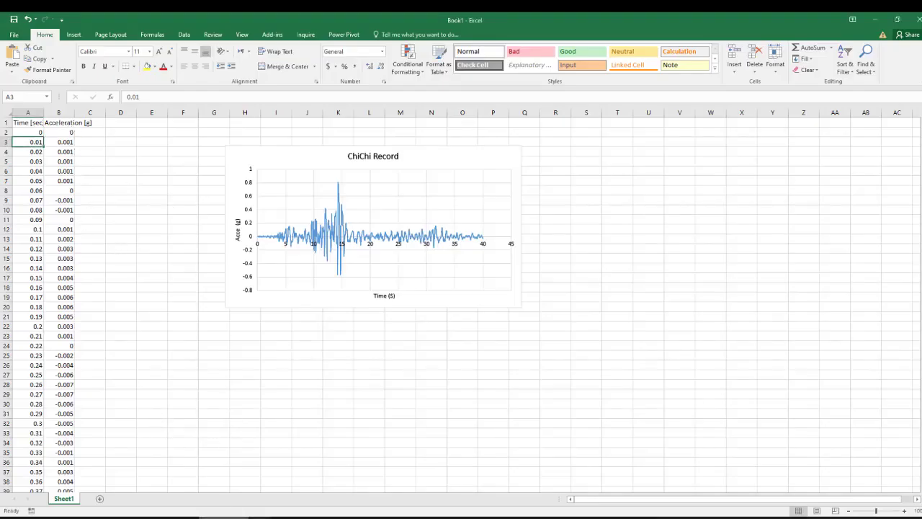
{"action": "left_click", "coordinate": [188, 517]}
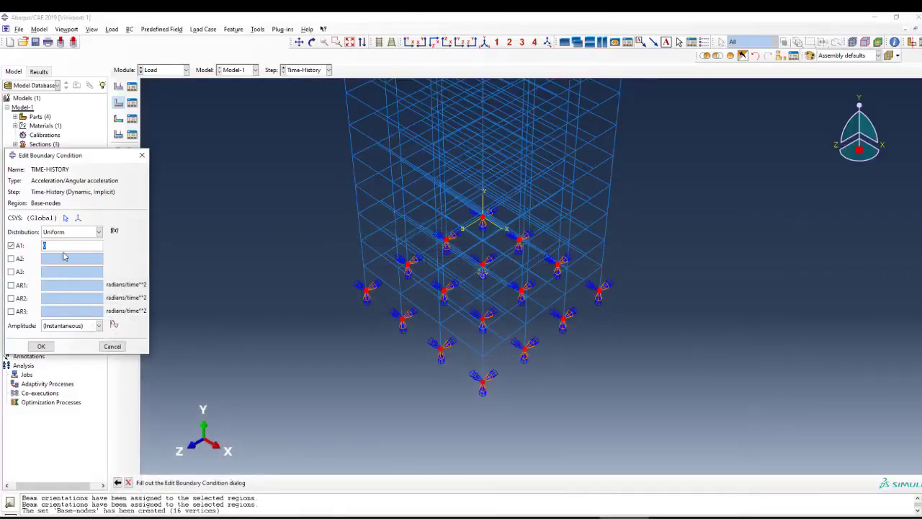
{"action": "type", "text": "9806.65"}
{"action": "left_click_drag", "start_coordinate": [54, 245], "coordinate": [45, 246]}
{"action": "left_click", "coordinate": [81, 326]}
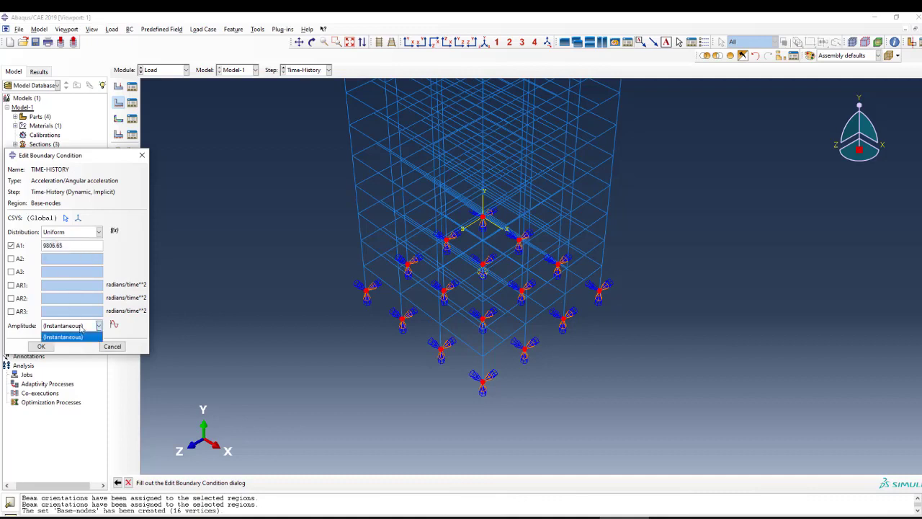
{"action": "left_click", "coordinate": [81, 326]}
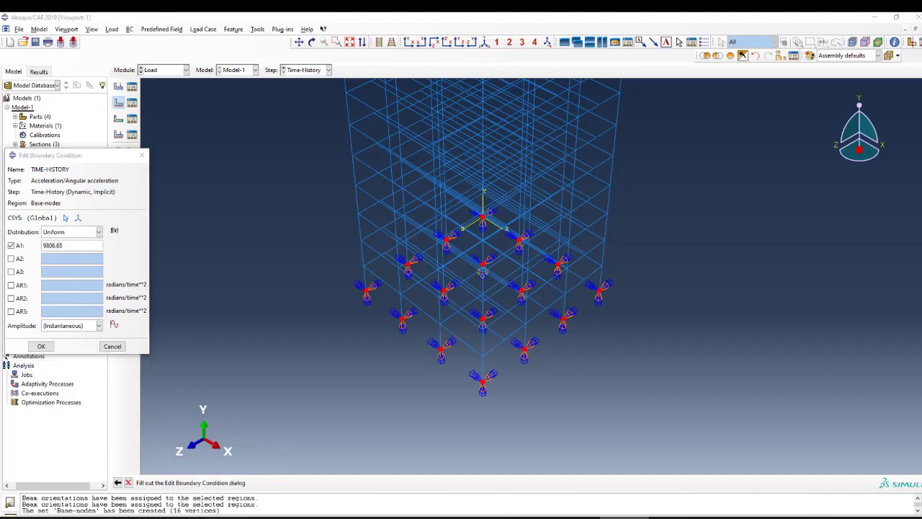
- Copy the ChiChi record's time and acceleration columns in Excel and return to Abaqus/CAE
{"action": "key", "text": "alt+Tab"}
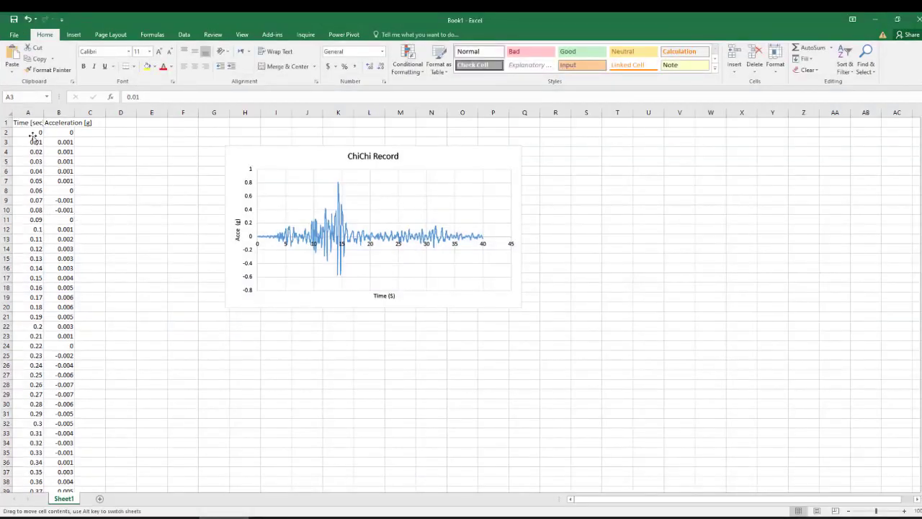
{"action": "left_click", "coordinate": [28, 113]}
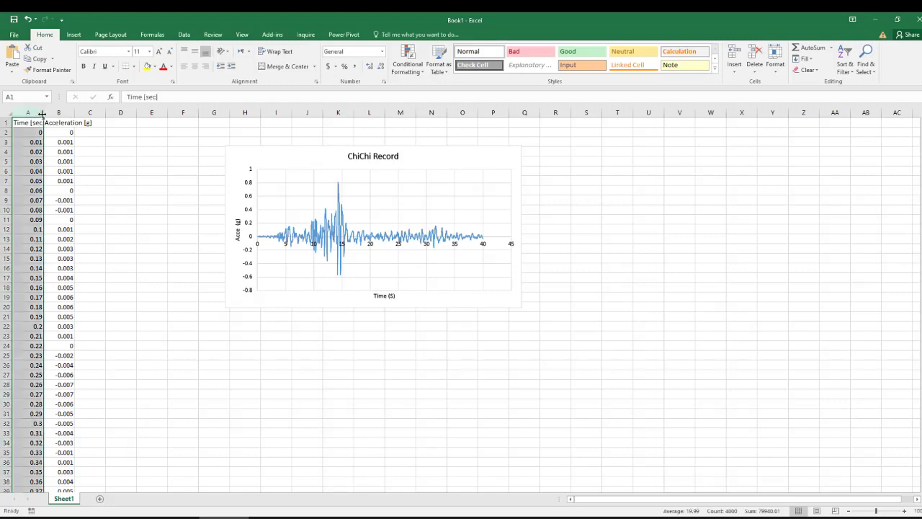
{"action": "left_click", "coordinate": [60, 113], "text": "shift"}
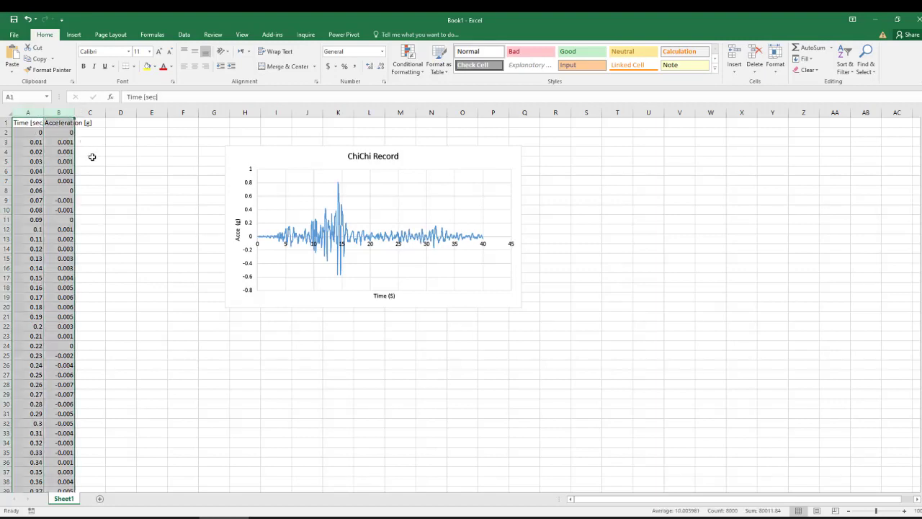
{"action": "key", "text": "ctrl+c"}
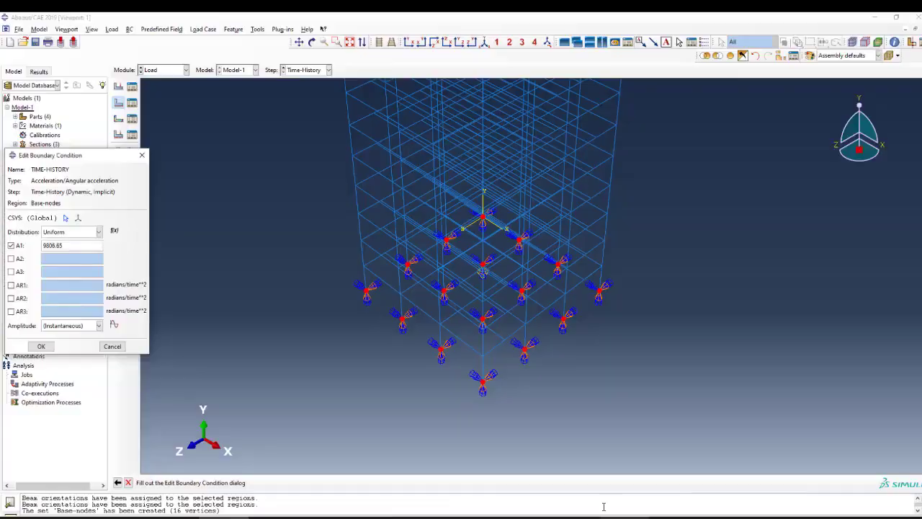
{"action": "left_click", "coordinate": [613, 516]}
- Start a Tabular amplitude named TIME-HISOTRYR-RECORD for the TIME-HISTORY boundary condition
{"action": "left_click", "coordinate": [113, 324]}
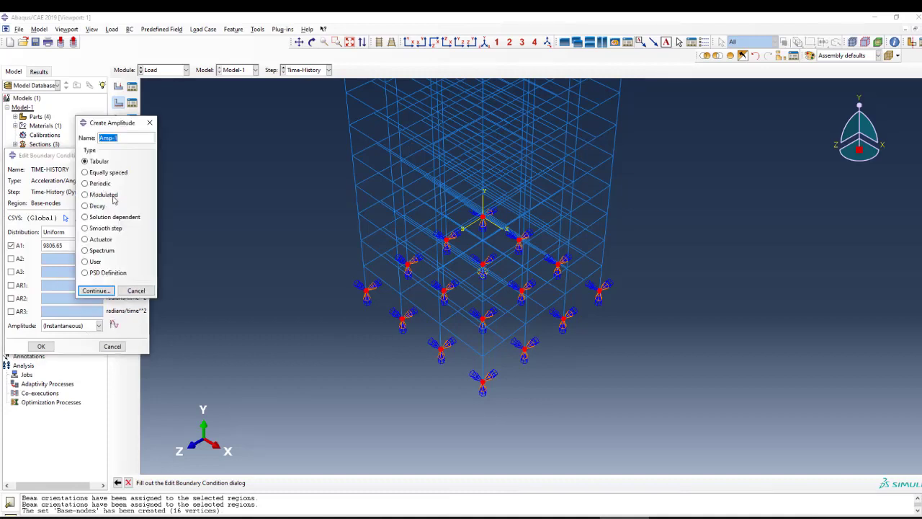
{"action": "type", "text": "T"}
{"action": "type", "text": "IME-HISTO"}
{"action": "type", "text": "ORD"}
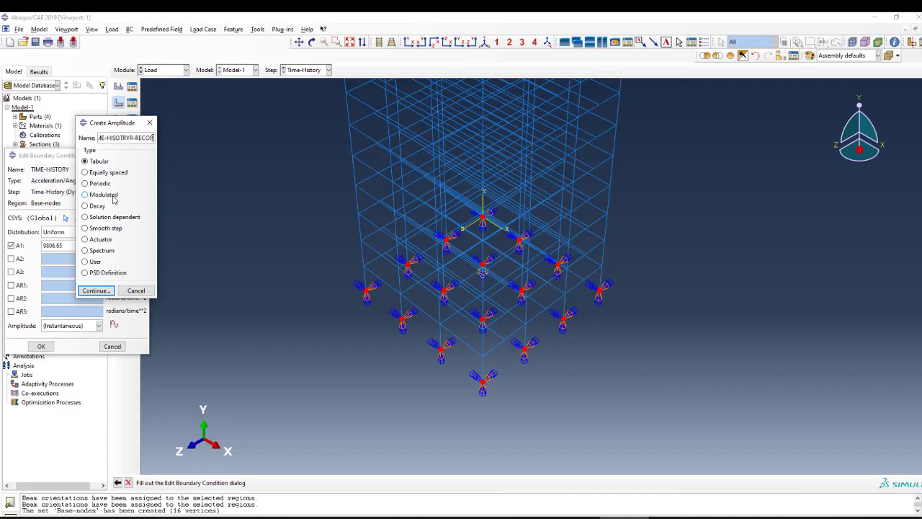
{"action": "left_click", "coordinate": [103, 291]}
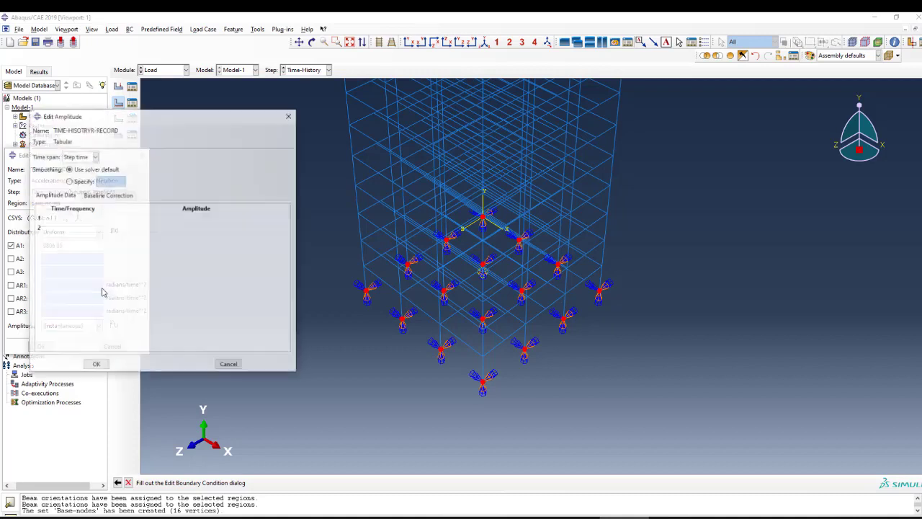
- Paste the copied record into the amplitude table, delete the header row, check the data down to the last row and save the amplitude
{"action": "left_click", "coordinate": [72, 219]}
{"action": "right_click", "coordinate": [69, 220]}
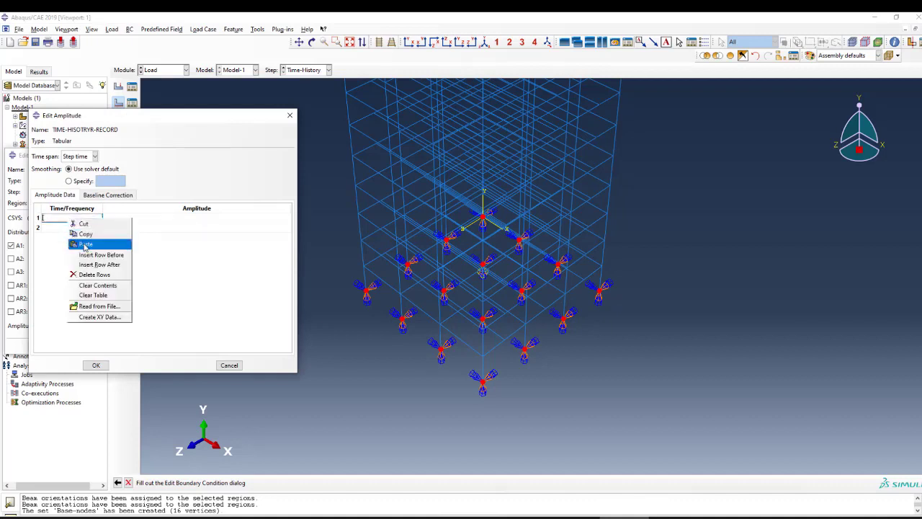
{"action": "left_click", "coordinate": [85, 243]}
{"action": "left_click", "coordinate": [41, 218]}
{"action": "right_click", "coordinate": [42, 221]}
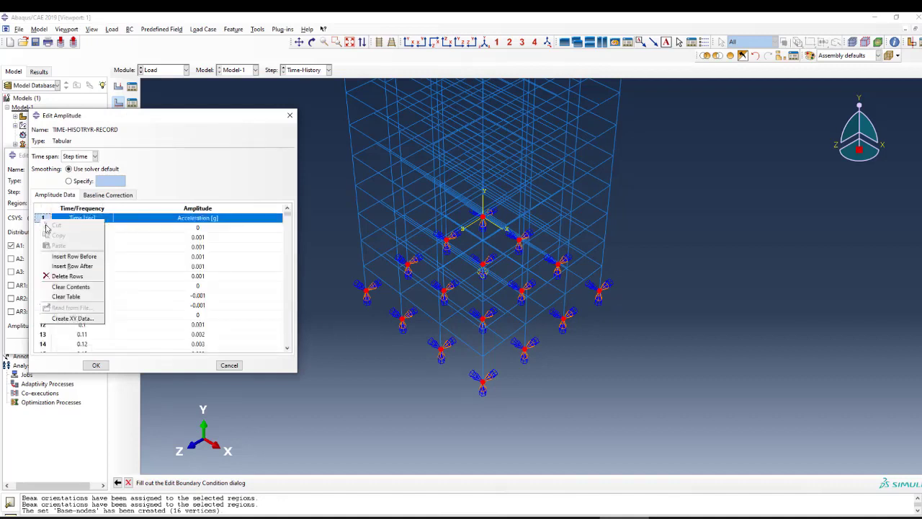
{"action": "left_click", "coordinate": [71, 275]}
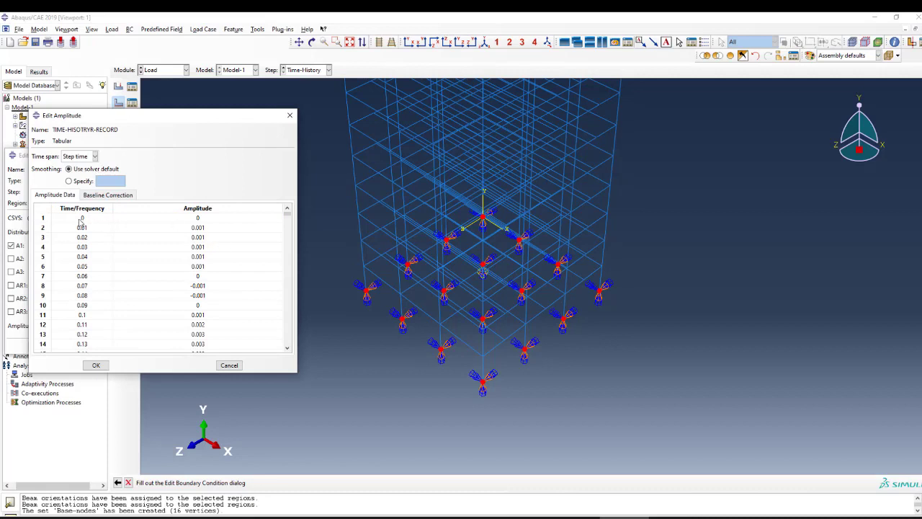
{"action": "left_click", "coordinate": [81, 218]}
{"action": "left_click_drag", "start_coordinate": [287, 214], "coordinate": [287, 345]}
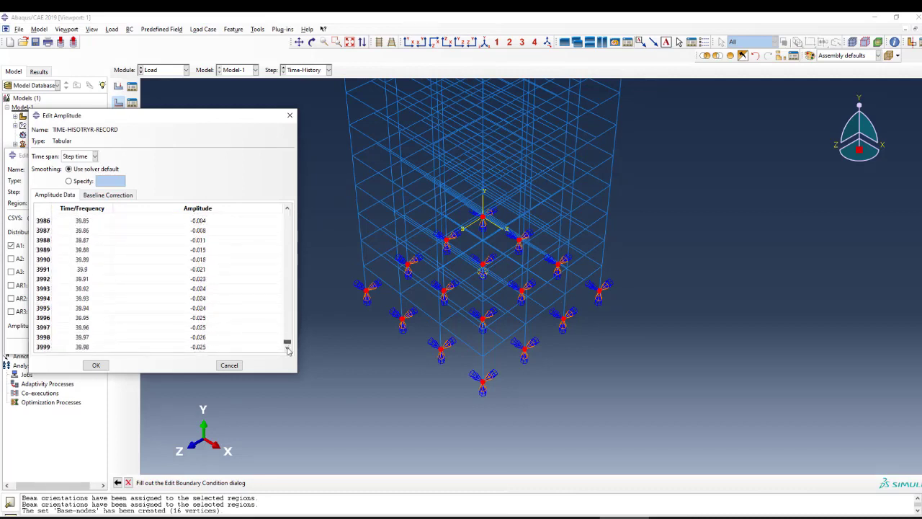
{"action": "left_click", "coordinate": [96, 365]}
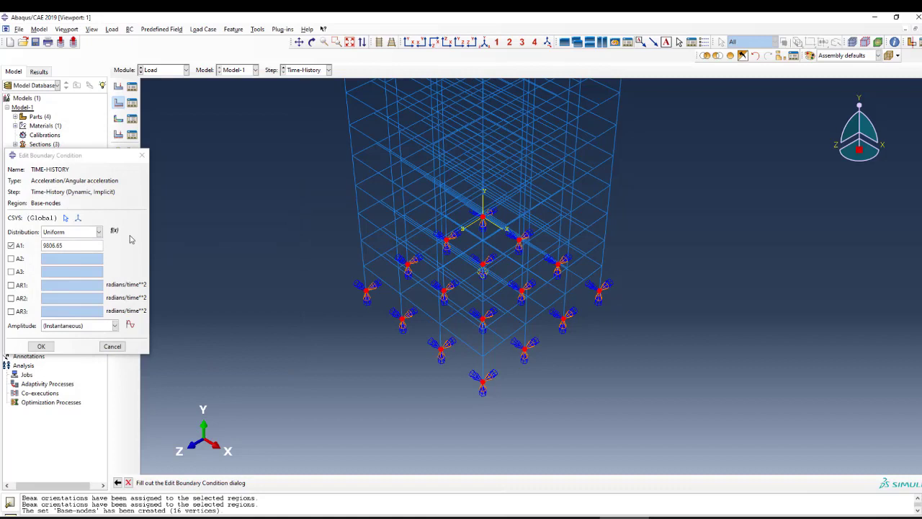
- Assign the TIME-HISOTRYR-RECORD amplitude to the TIME-HISTORY boundary condition and save it
{"action": "left_click", "coordinate": [79, 327]}
{"action": "left_click", "coordinate": [76, 345]}
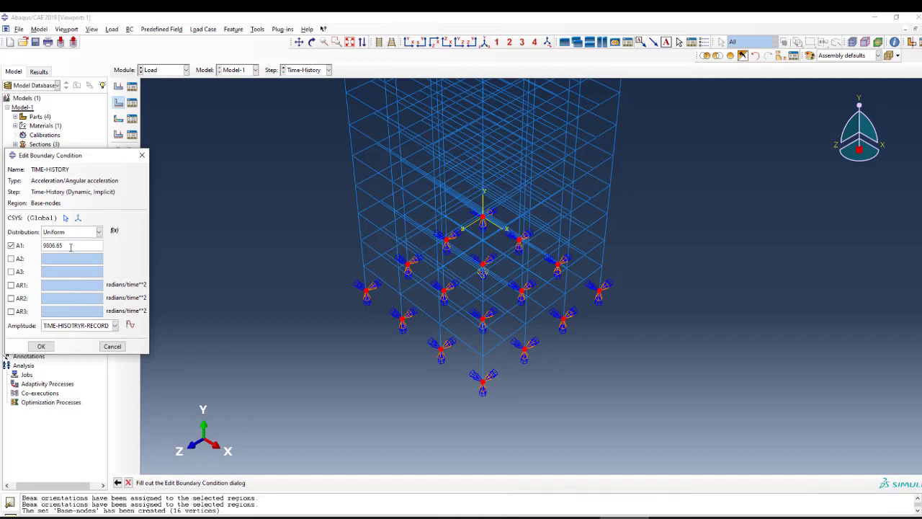
{"action": "left_click", "coordinate": [41, 346]}
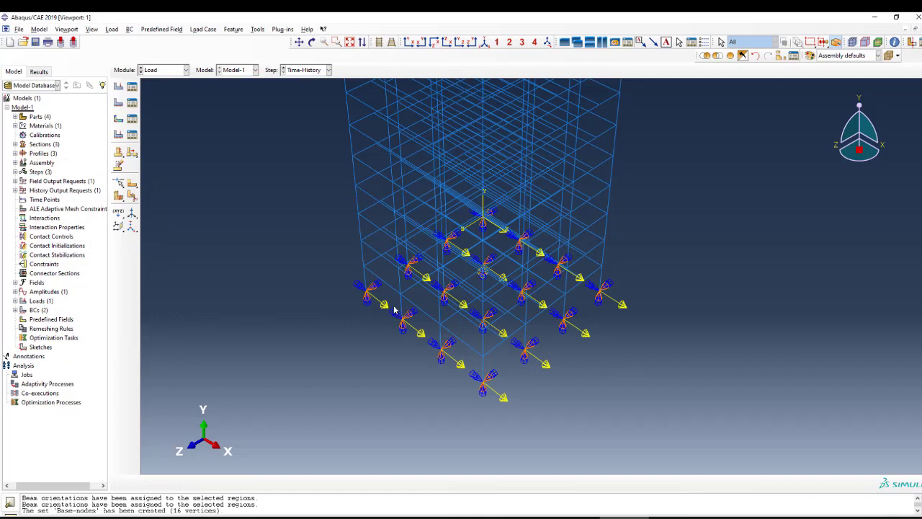
{"action": "left_click_drag", "start_coordinate": [394, 310], "coordinate": [257, 167], "text": "ctrl+alt"}
- Switch to the Mesh module and display the Ten-Storey_steel part instead of the assembly
{"action": "left_click", "coordinate": [164, 70]}
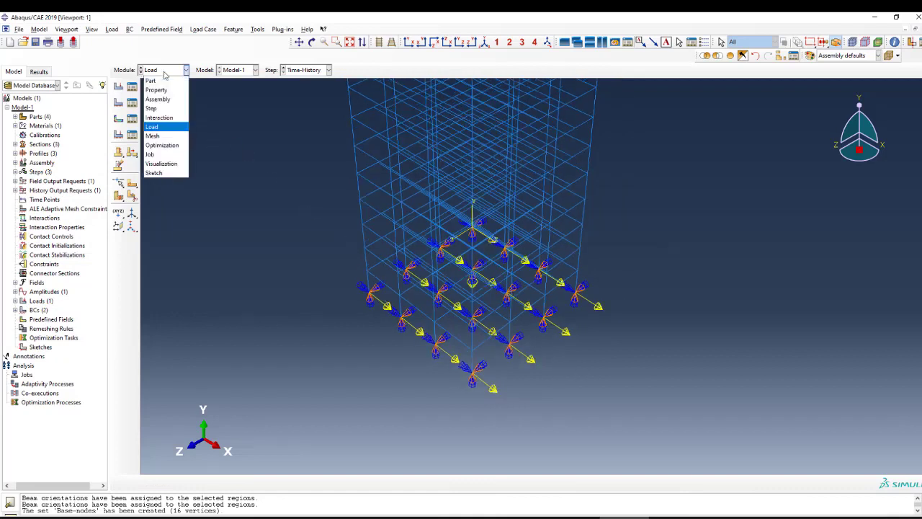
{"action": "left_click", "coordinate": [171, 127]}
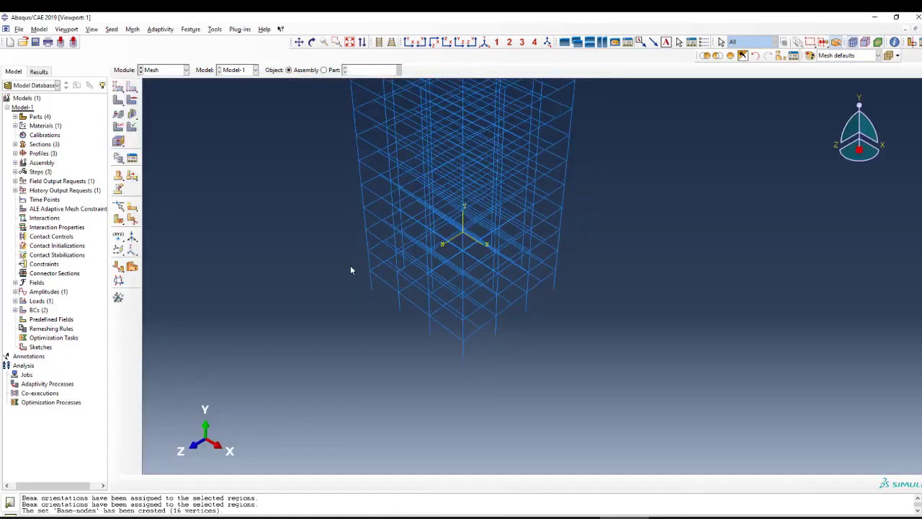
{"action": "left_click", "coordinate": [323, 70]}
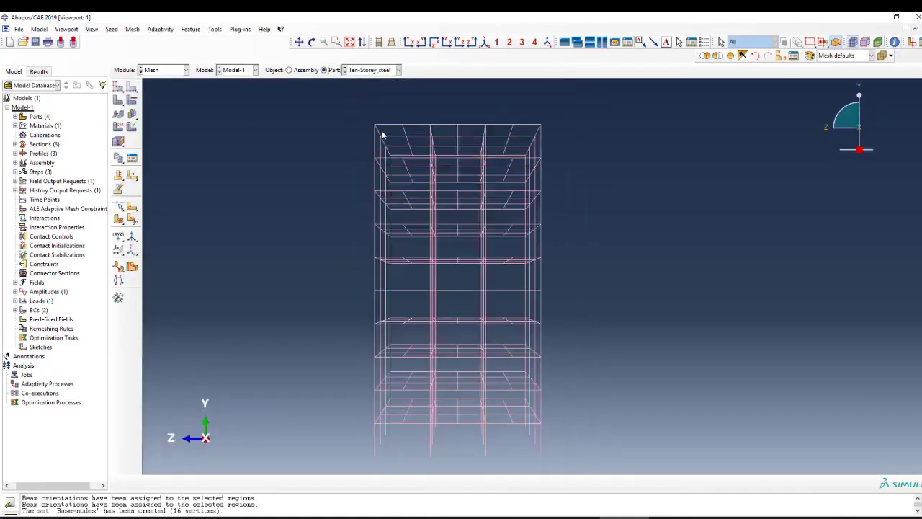
{"action": "scroll", "coordinate": [353, 136], "scroll_direction": "down", "scroll_amount": 3}
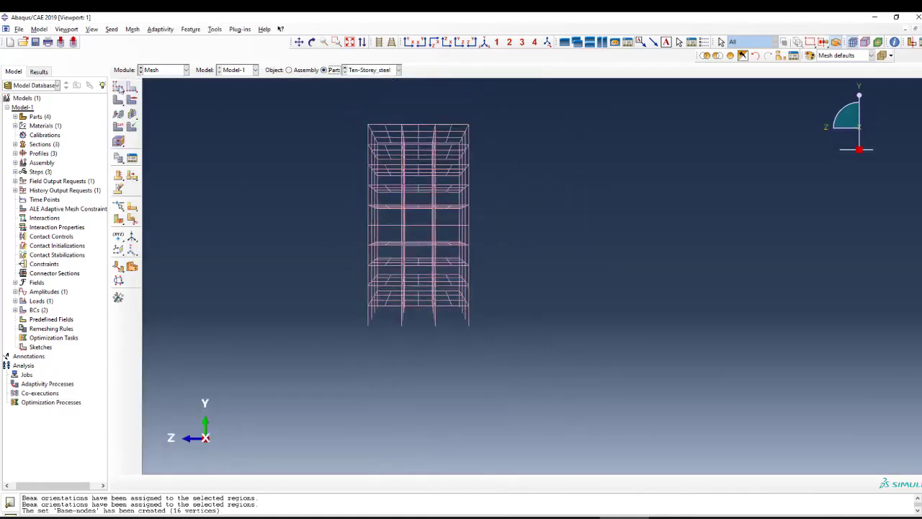
- Seed the Ten-Storey_steel part with an approximate global size of 200 and mesh it
{"action": "left_click", "coordinate": [132, 101]}
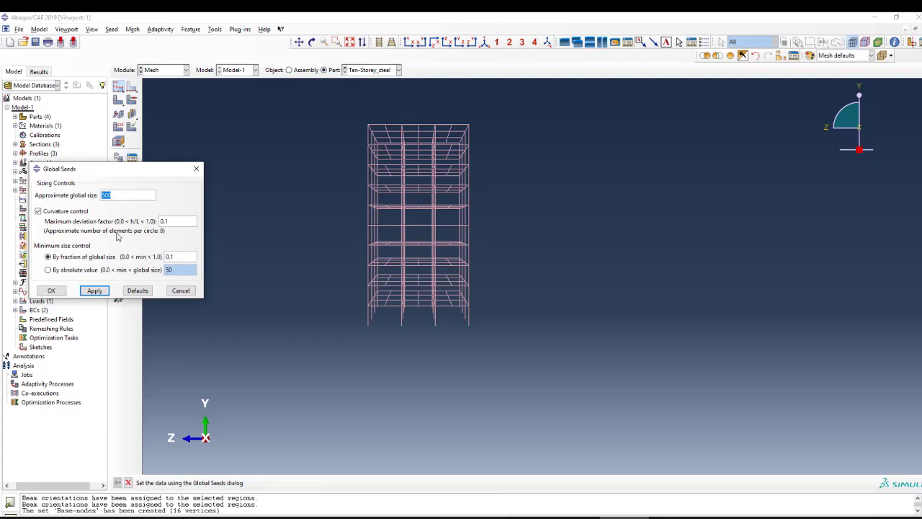
{"action": "type", "text": "1"}
{"action": "type", "text": "00"}
{"action": "left_click", "coordinate": [94, 290]}
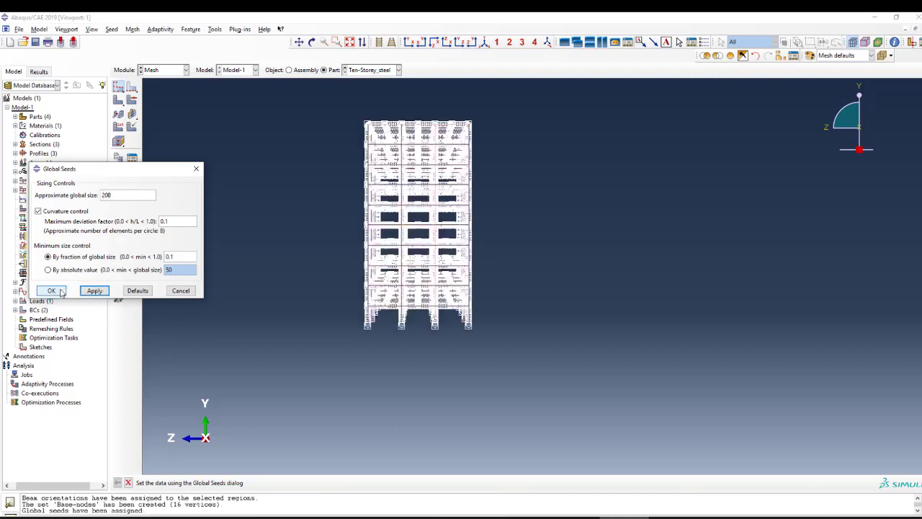
{"action": "left_click", "coordinate": [58, 291]}
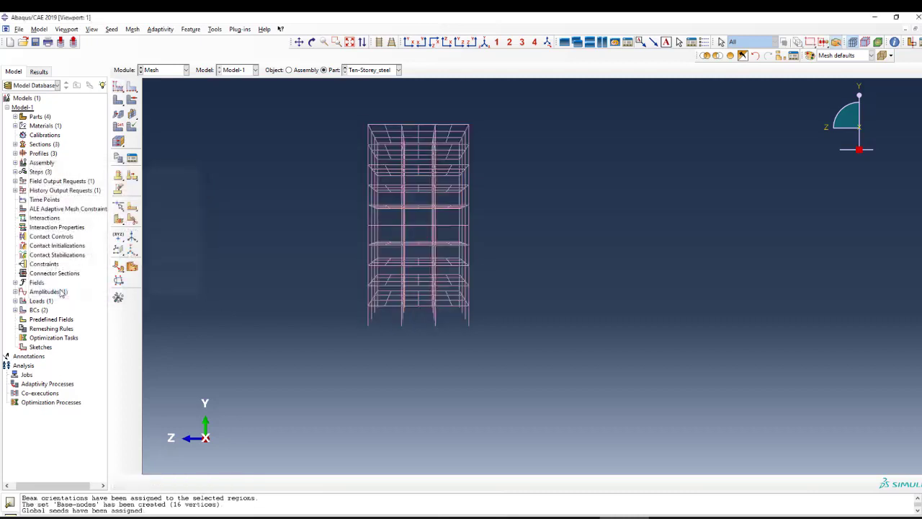
{"action": "left_click", "coordinate": [119, 101]}
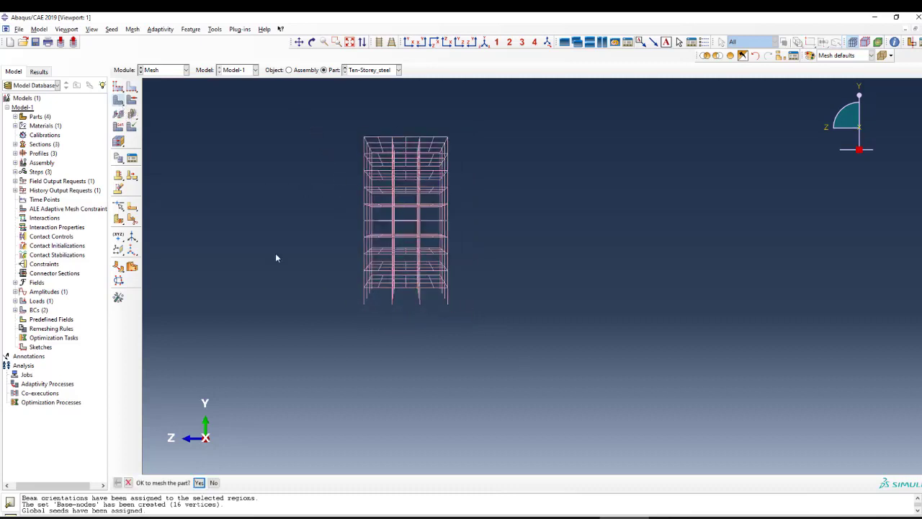
{"action": "left_click", "coordinate": [199, 482]}
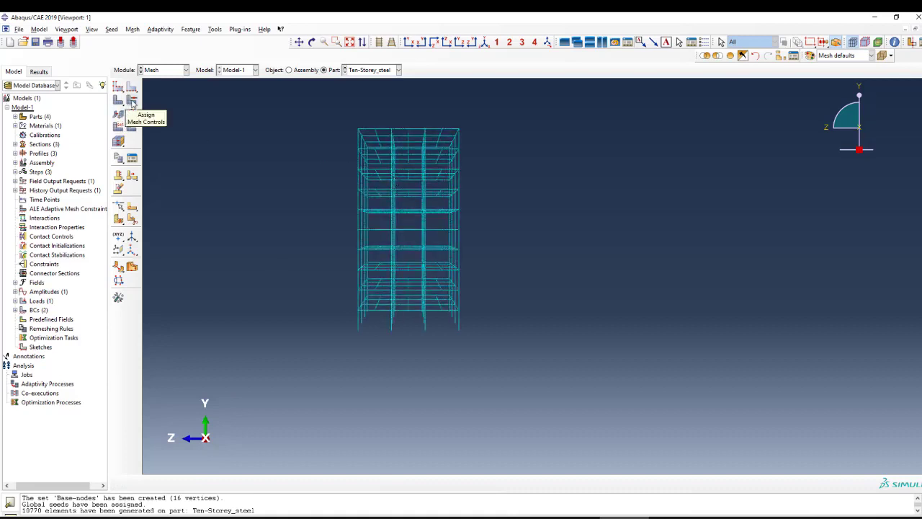
- Check the element type assigned to the whole frame and leave it as it is
{"action": "left_click", "coordinate": [118, 127]}
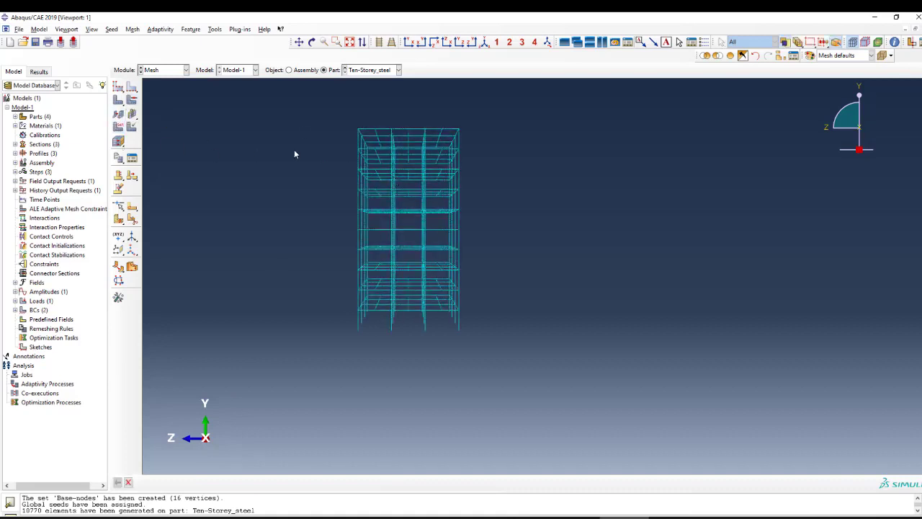
{"action": "left_click_drag", "start_coordinate": [403, 260], "coordinate": [552, 412]}
{"action": "middle_click", "coordinate": [342, 332]}
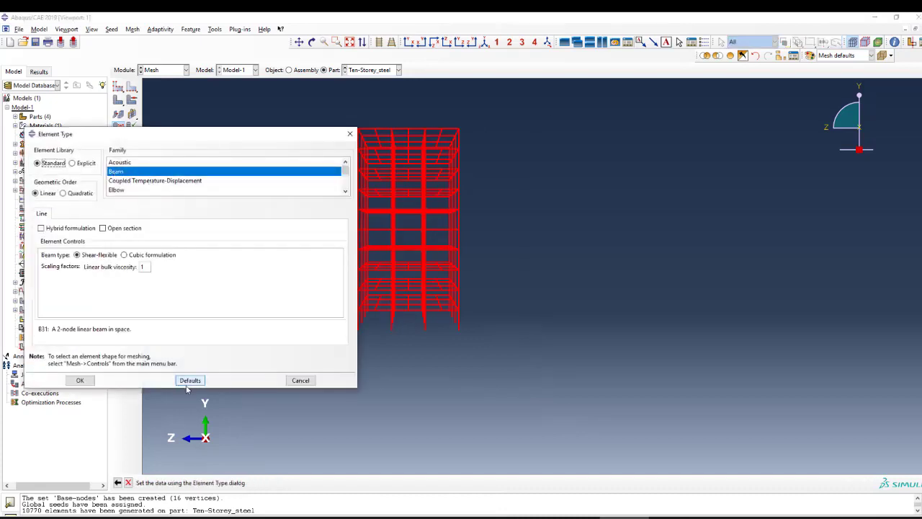
{"action": "left_click", "coordinate": [298, 381]}
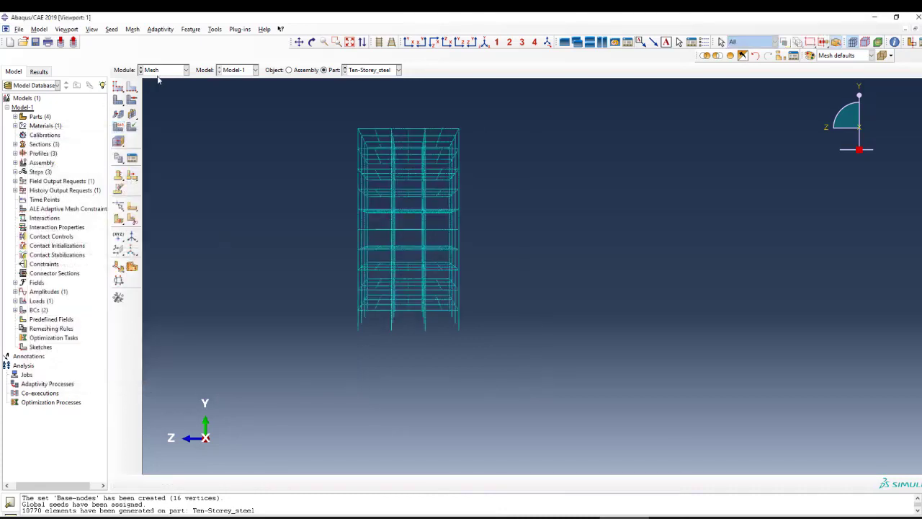
{"action": "left_click", "coordinate": [165, 70]}
{"action": "left_click", "coordinate": [164, 70]}
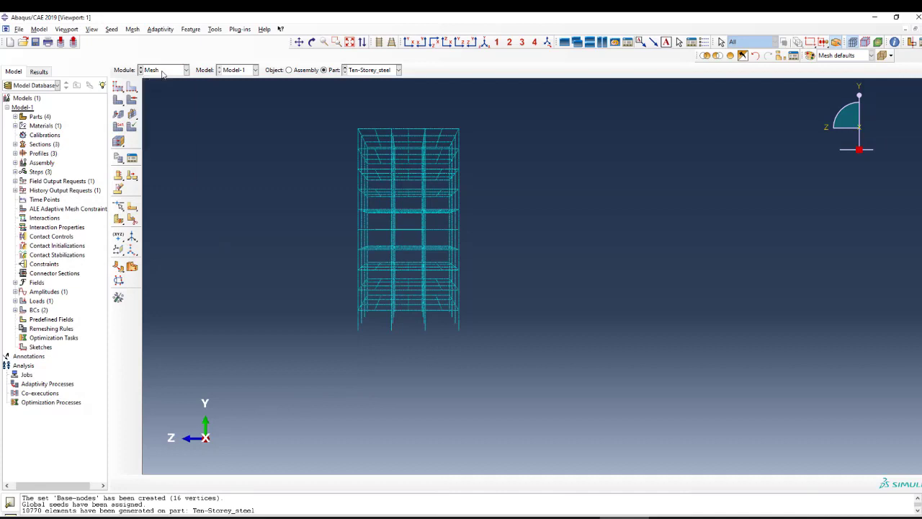
- Verify the whole frame's mesh against the size metrics, with set creation enabled for failing elements as PoorElements-1
{"action": "left_click", "coordinate": [131, 128]}
{"action": "left_click_drag", "start_coordinate": [245, 107], "coordinate": [421, 365]}
{"action": "middle_click", "coordinate": [238, 283]}
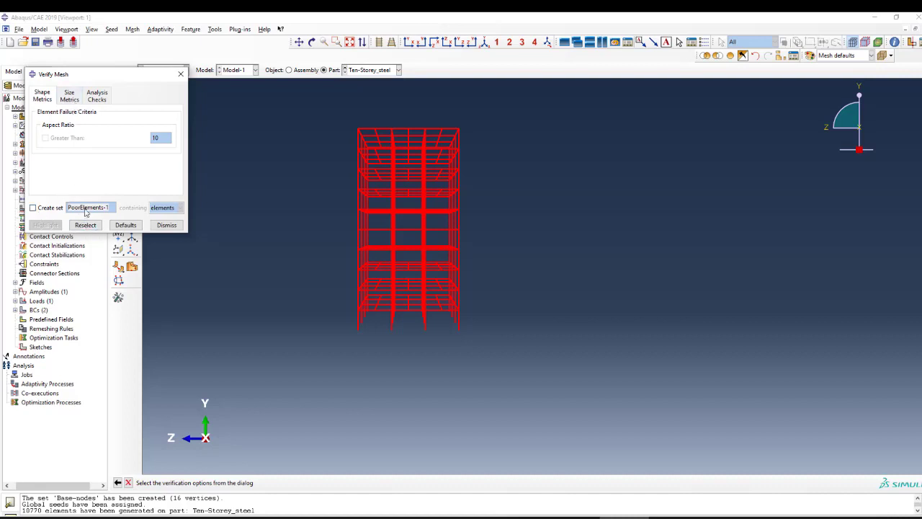
{"action": "left_click", "coordinate": [44, 210]}
{"action": "left_click", "coordinate": [70, 96]}
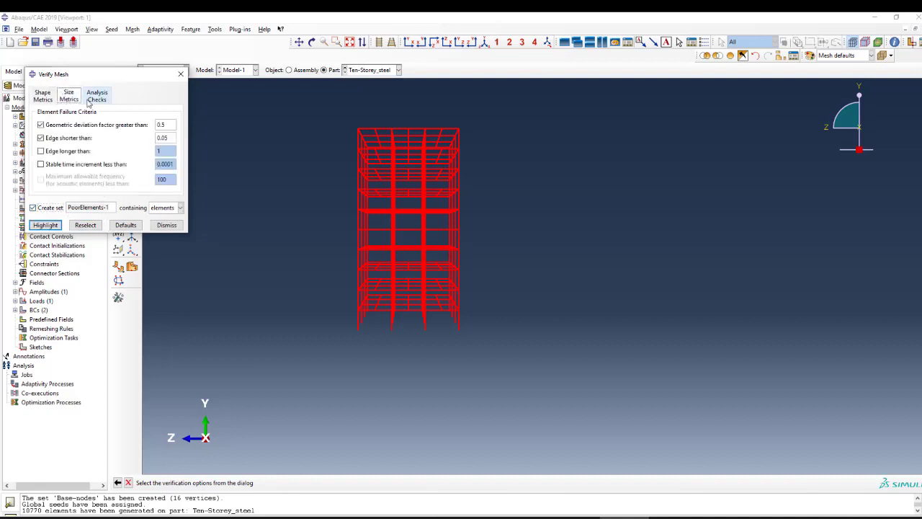
{"action": "left_click", "coordinate": [56, 226]}
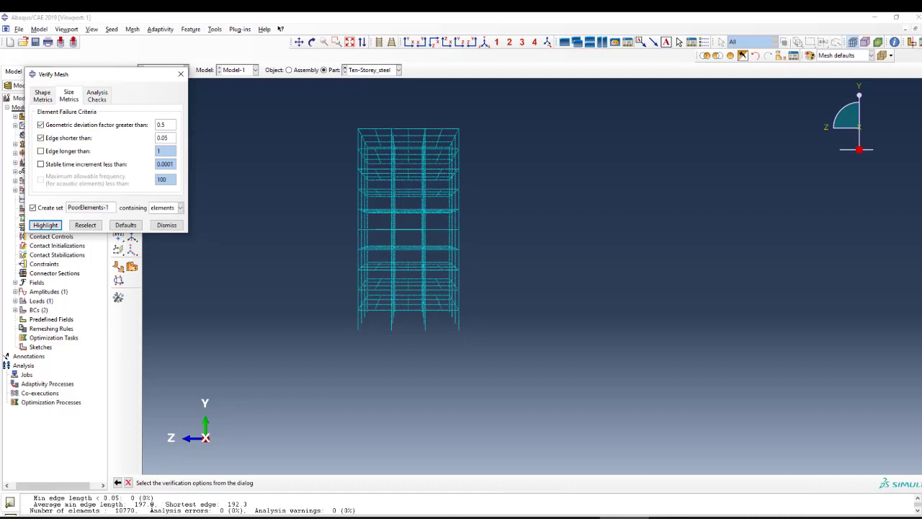
- Examine the element count, analysis errors and analysis warnings in the verification report, and close the mesh verification
{"action": "left_click", "coordinate": [141, 509]}
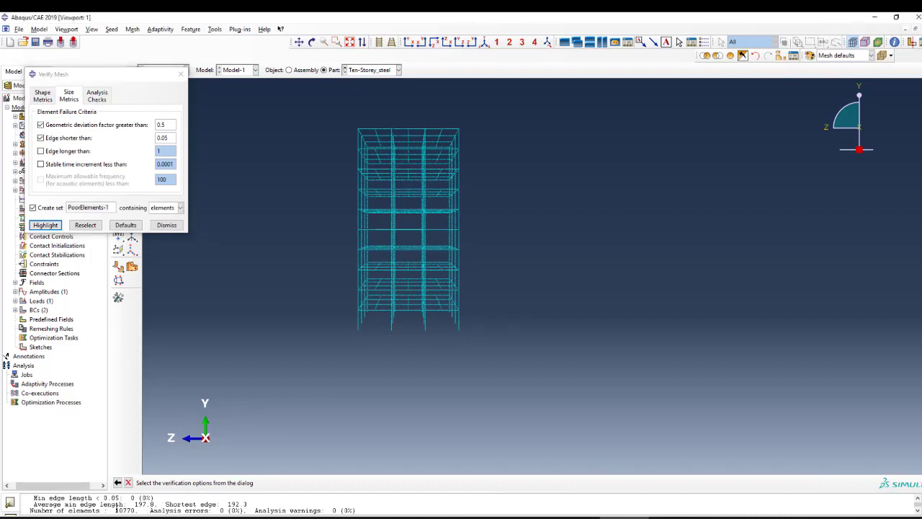
{"action": "double_click", "coordinate": [122, 510]}
{"action": "left_click_drag", "start_coordinate": [150, 510], "coordinate": [230, 513]}
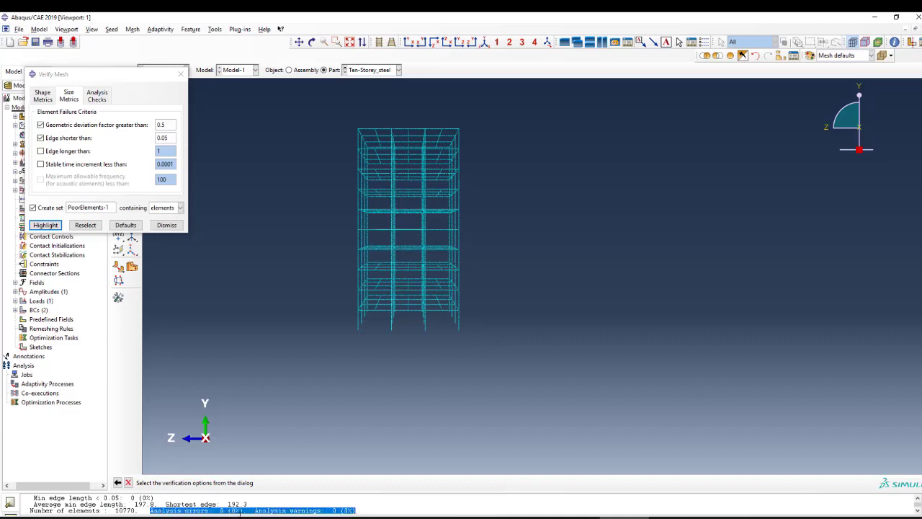
{"action": "left_click", "coordinate": [242, 510]}
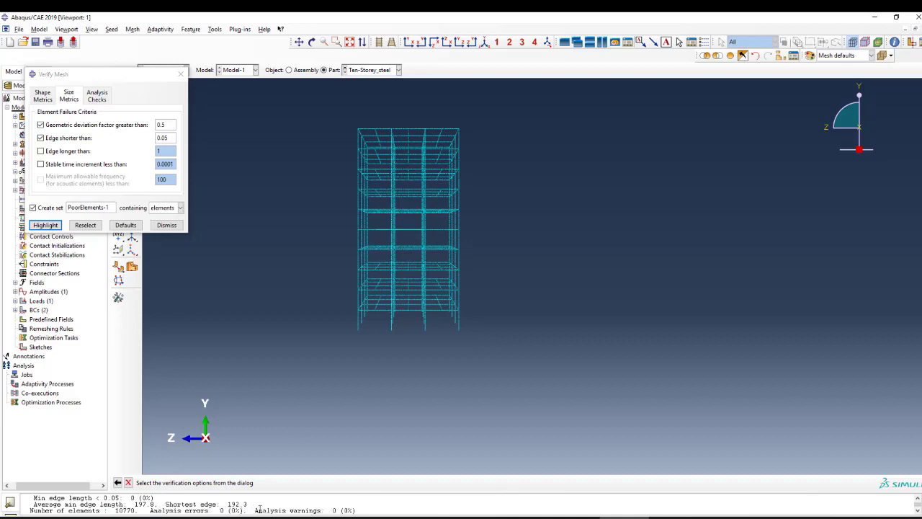
{"action": "left_click_drag", "start_coordinate": [255, 510], "coordinate": [355, 511]}
{"action": "left_click", "coordinate": [361, 508]}
{"action": "left_click", "coordinate": [167, 225]}
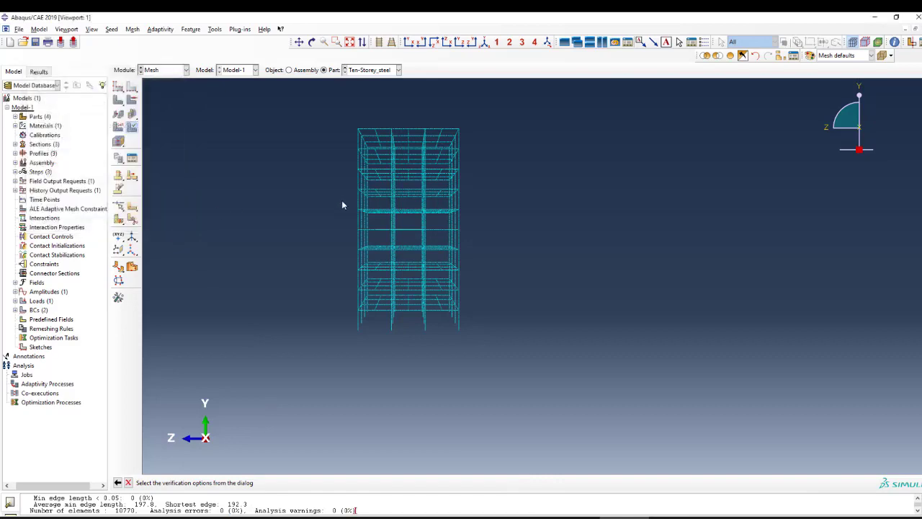
- Create a full-analysis job named TIME-STORY-RESPONSE for Model-1, submitted immediately in the background
{"action": "left_click", "coordinate": [312, 42]}
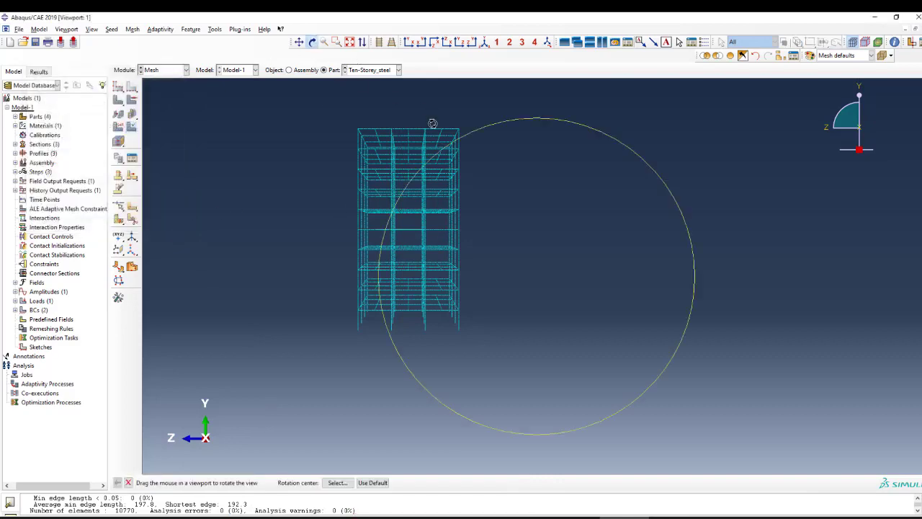
{"action": "left_click_drag", "start_coordinate": [432, 124], "coordinate": [477, 210]}
{"action": "middle_click", "coordinate": [325, 127]}
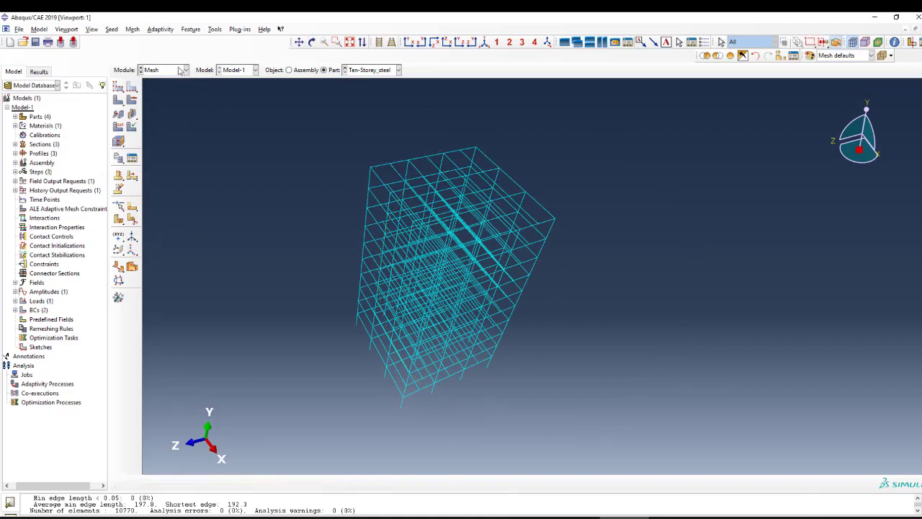
{"action": "left_click", "coordinate": [182, 70]}
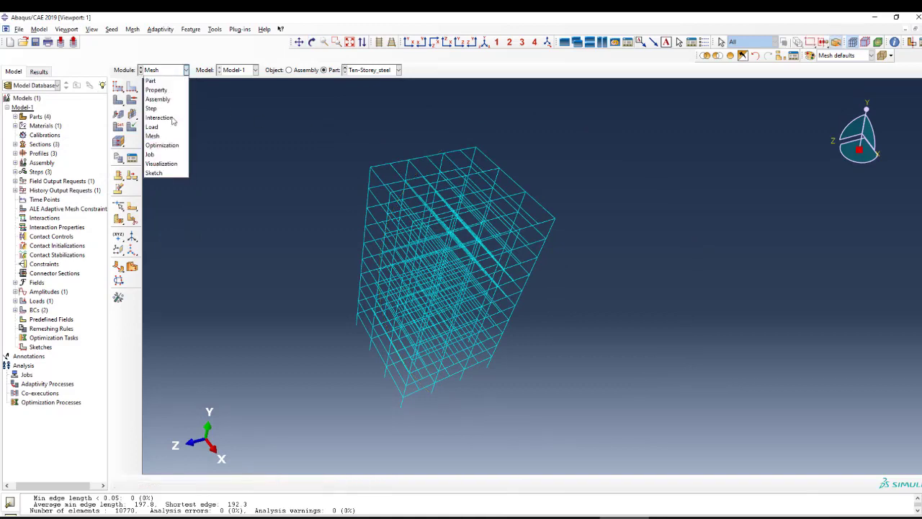
{"action": "left_click", "coordinate": [169, 156]}
{"action": "left_click", "coordinate": [132, 86]}
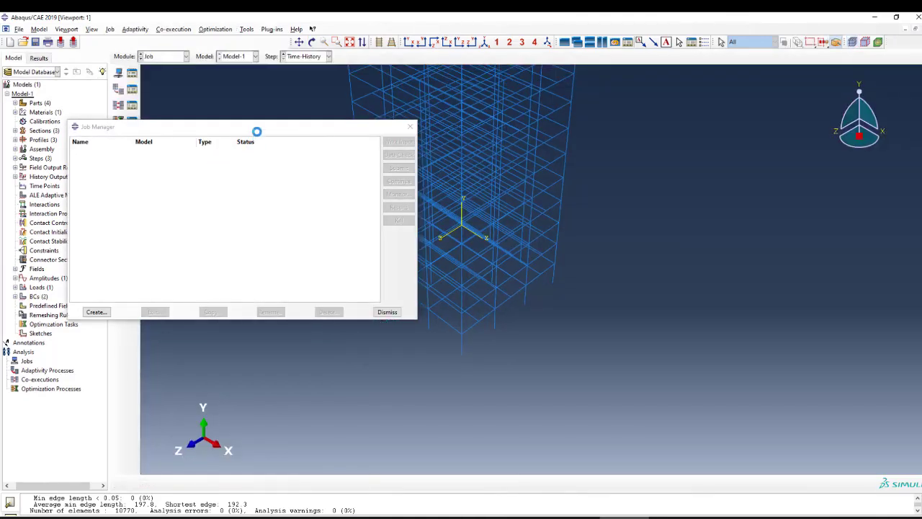
{"action": "left_click", "coordinate": [96, 312]}
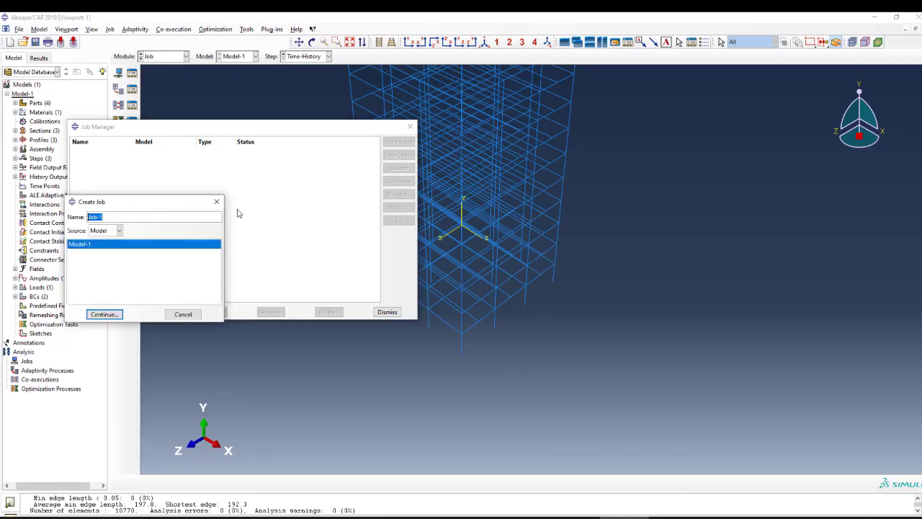
{"action": "key", "text": "BackSpace"}
{"action": "left_click", "coordinate": [103, 314]}
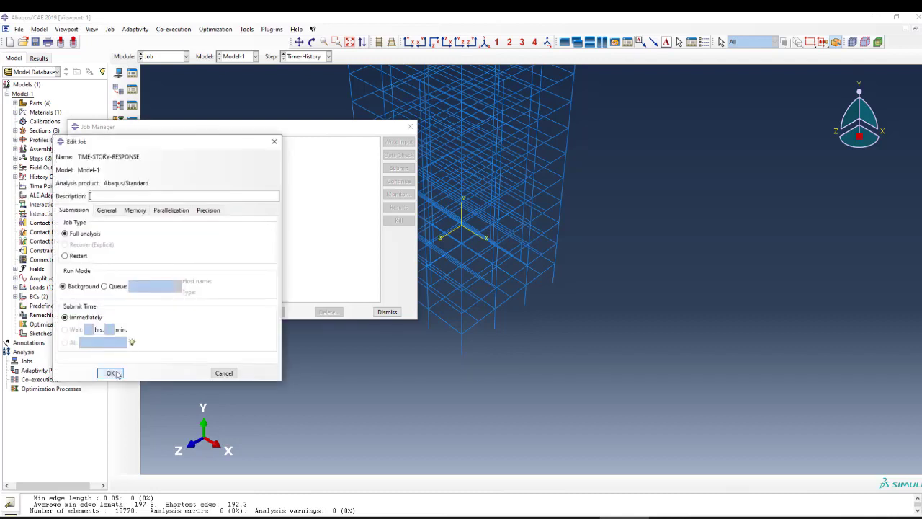
{"action": "left_click", "coordinate": [112, 373]}
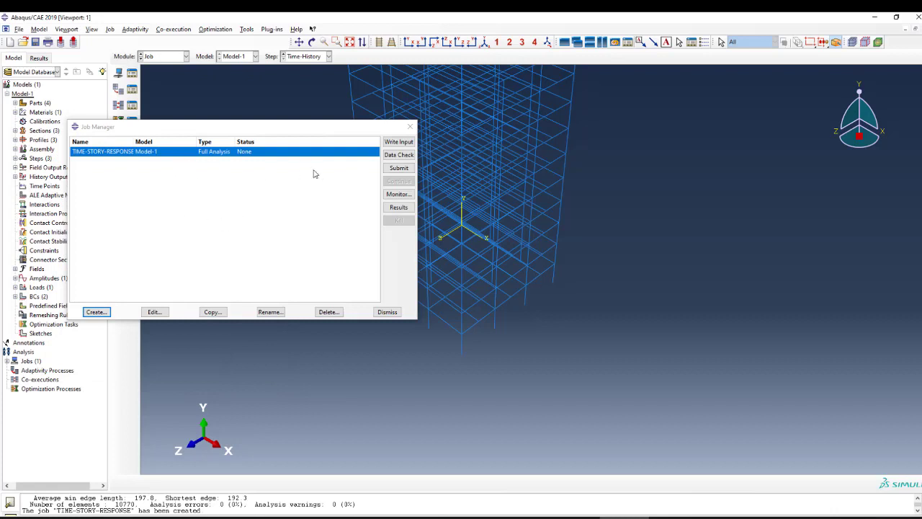
- Confirm the current work directory and save the model database as 10-Storey steel-TIME-RESPONSE.cae
{"action": "left_click", "coordinate": [20, 30]}
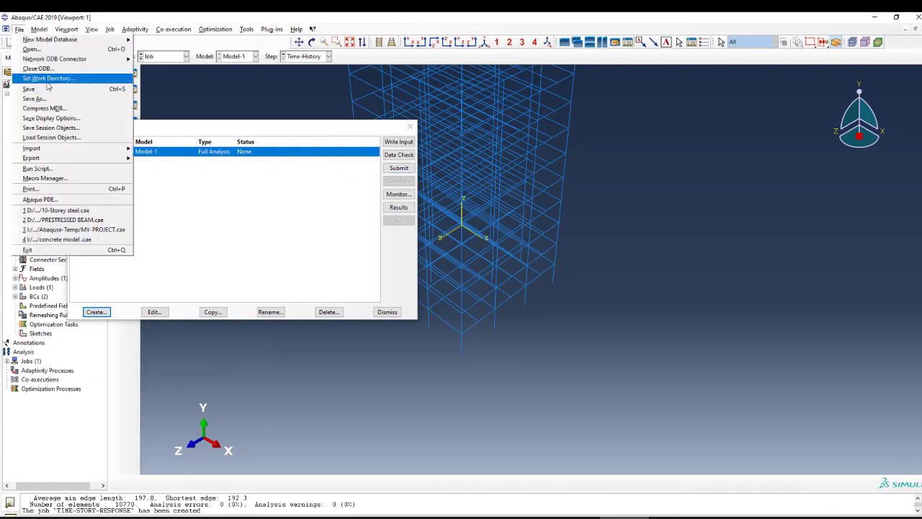
{"action": "left_click", "coordinate": [47, 80]}
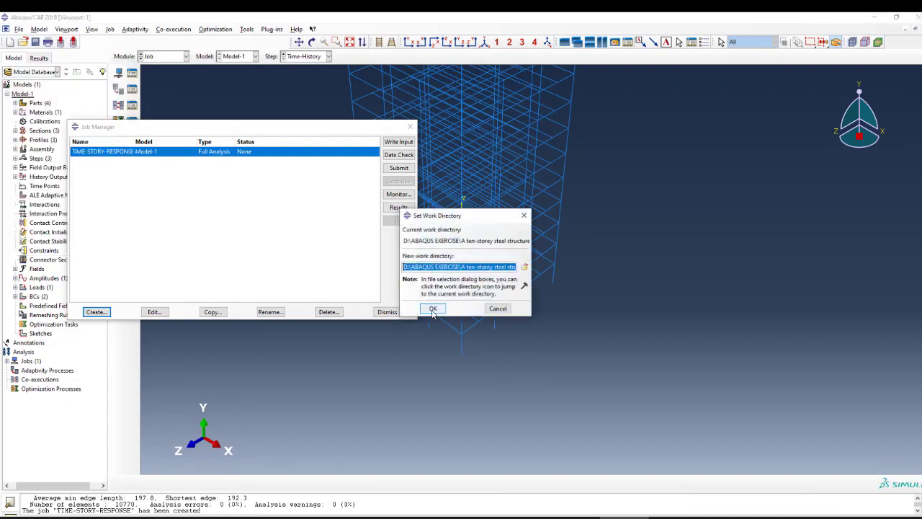
{"action": "left_click", "coordinate": [432, 309]}
{"action": "left_click", "coordinate": [36, 41]}
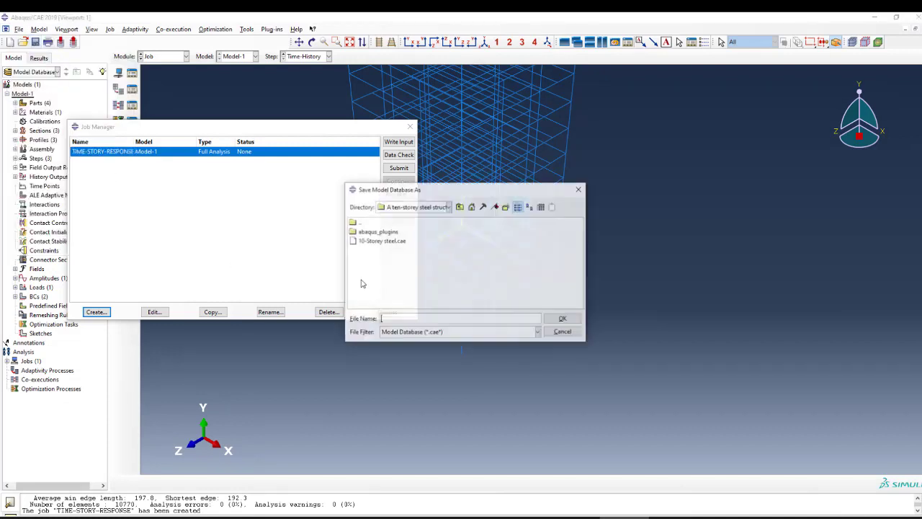
{"action": "left_click", "coordinate": [372, 241]}
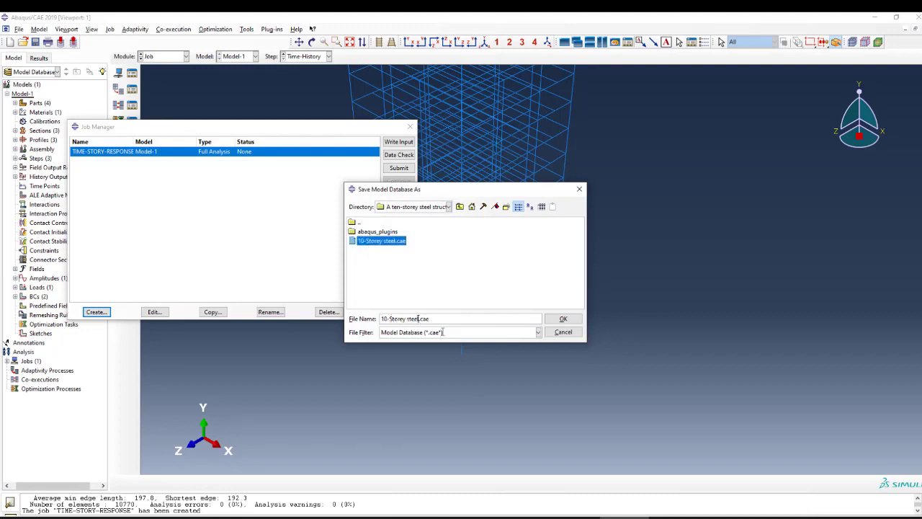
{"action": "type", "text": "TIME-RESPONSE"}
{"action": "left_click", "coordinate": [556, 317]}
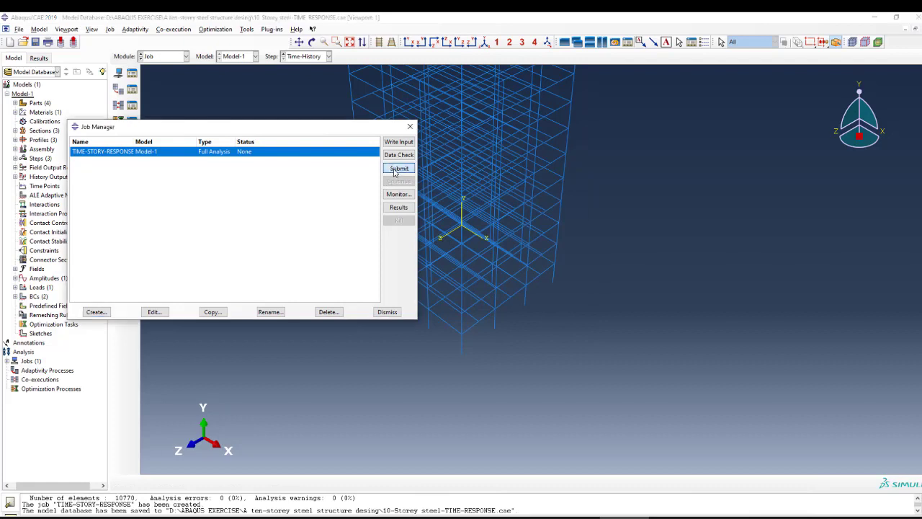
- Submit the TIME-STORY-RESPONSE job for analysis
{"action": "key", "text": "Return"}
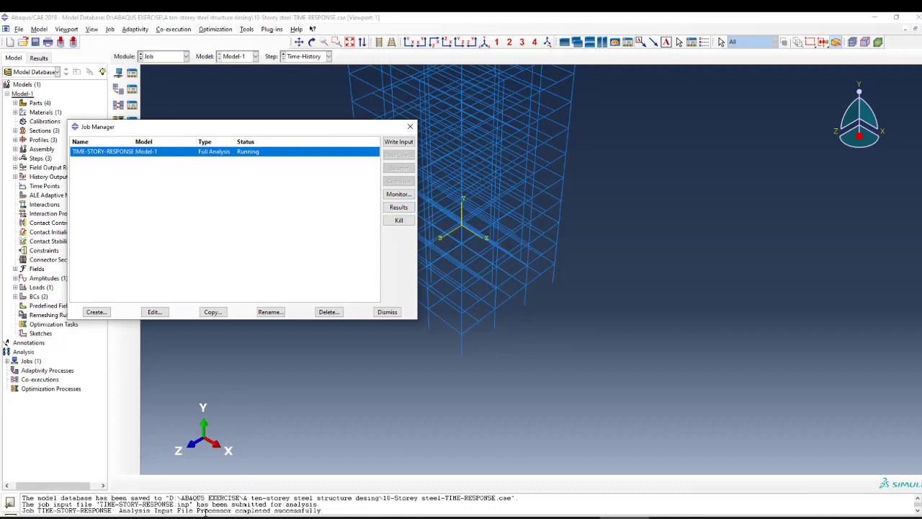
{"action": "left_click", "coordinate": [324, 510]}
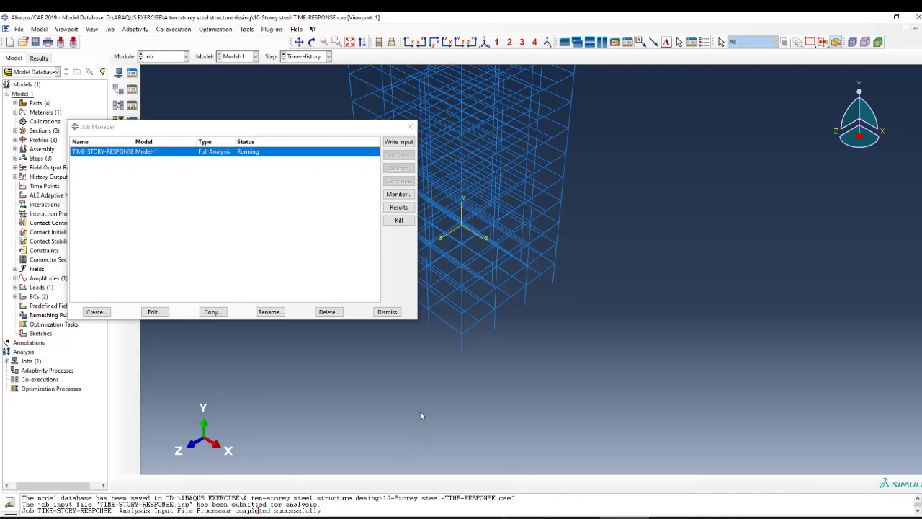
- Switch to SeismoSignal and bring up the file selection for opening an accelerogram
{"action": "left_click", "coordinate": [575, 518]}
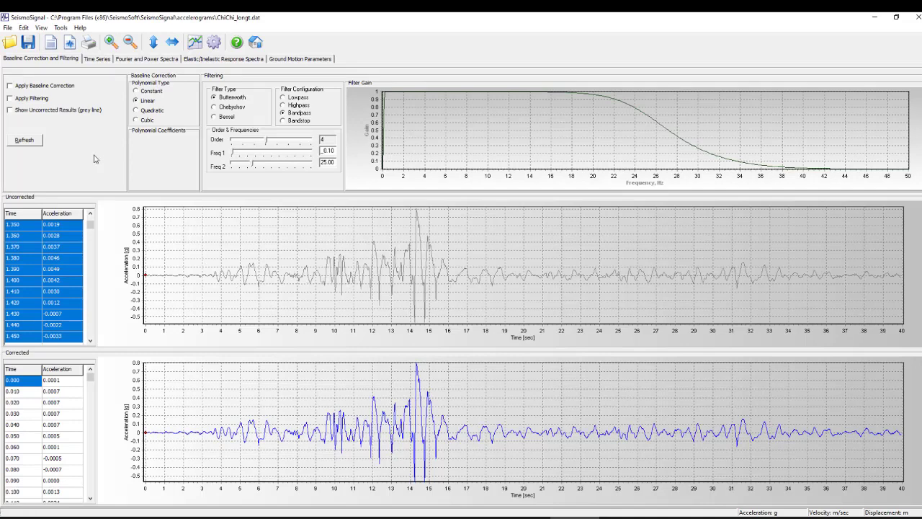
{"action": "left_click", "coordinate": [8, 28]}
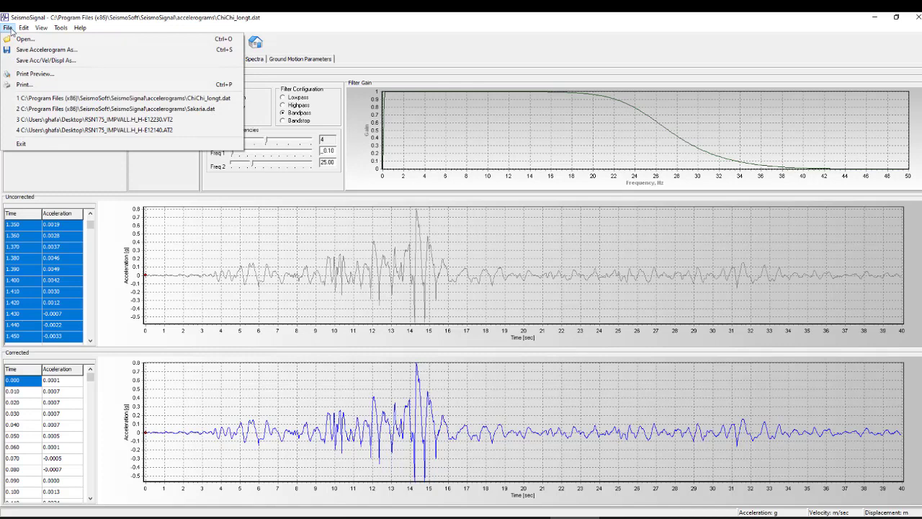
{"action": "mouse_move", "coordinate": [18, 32]}
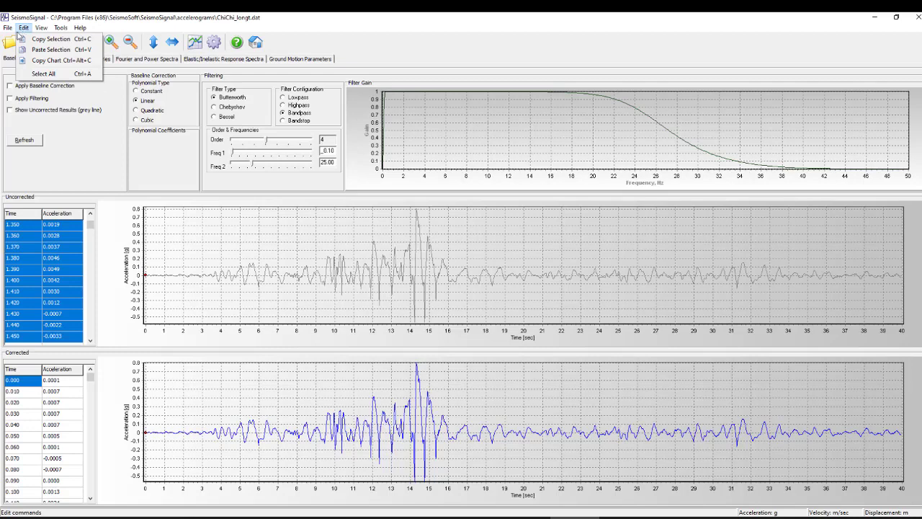
{"action": "left_click", "coordinate": [7, 27]}
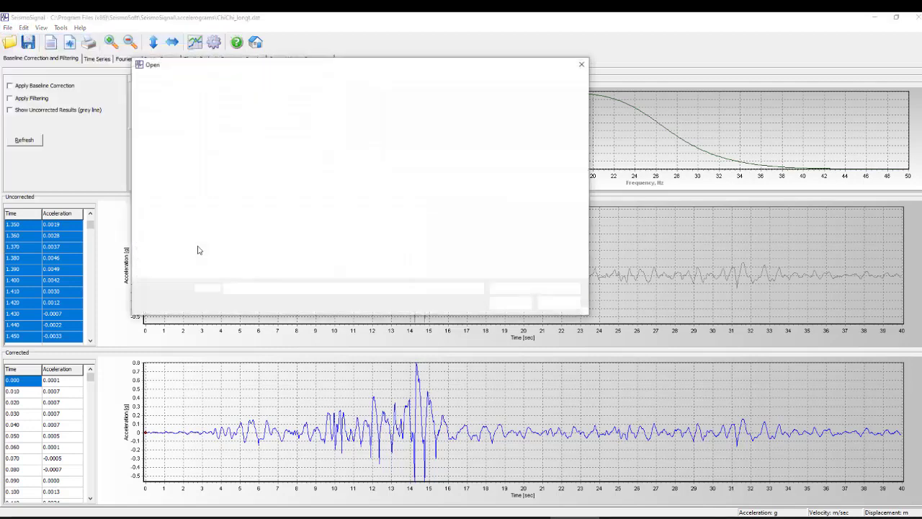
{"action": "left_click_drag", "start_coordinate": [261, 72], "coordinate": [133, 66]}
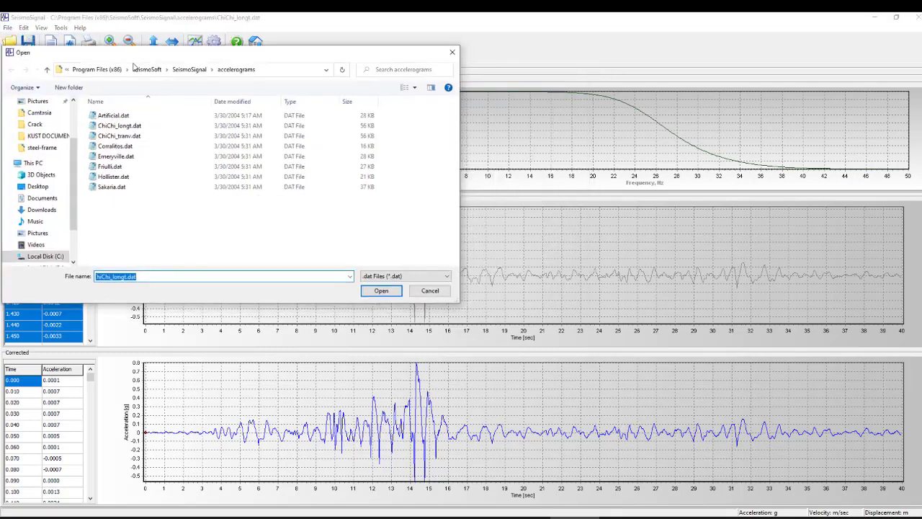
- Look through the accelerogram files available in the SeismoSignal accelerograms folder, from Artificial.dat to Sakaria.dat
{"action": "left_click", "coordinate": [115, 125]}
{"action": "key", "text": "Down"}
{"action": "key", "text": "Down"}
{"action": "key", "text": "Down"}
{"action": "key", "text": "Down"}
{"action": "key", "text": "Down"}
{"action": "key", "text": "Down"}
{"action": "key", "text": "Up"}
{"action": "key", "text": "Up"}
{"action": "key", "text": "Up"}
{"action": "key", "text": "Up"}
{"action": "key", "text": "Up"}
{"action": "key", "text": "Up"}
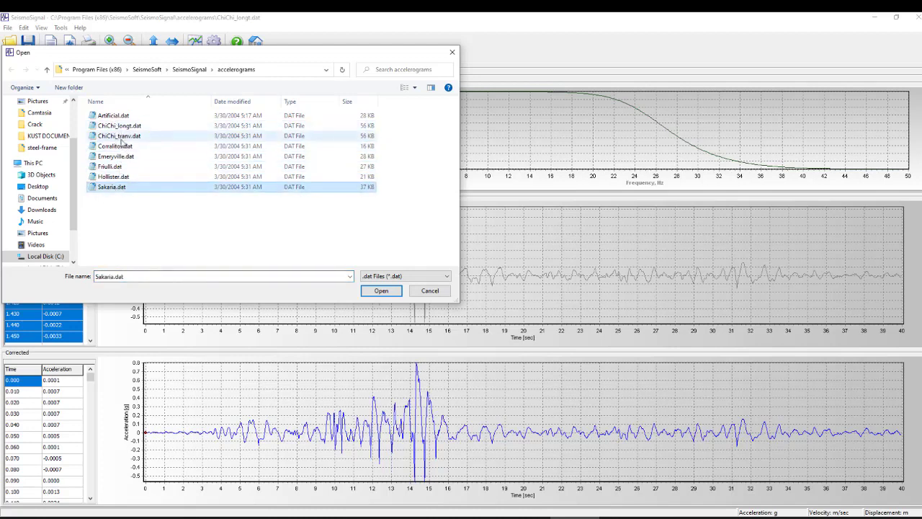
{"action": "key", "text": "Down"}
{"action": "key", "text": "Down"}
{"action": "key", "text": "Down"}
{"action": "key", "text": "Down"}
{"action": "key", "text": "Down"}
{"action": "key", "text": "Down"}
{"action": "key", "text": "Down"}
{"action": "key", "text": "Up"}
{"action": "key", "text": "Up"}
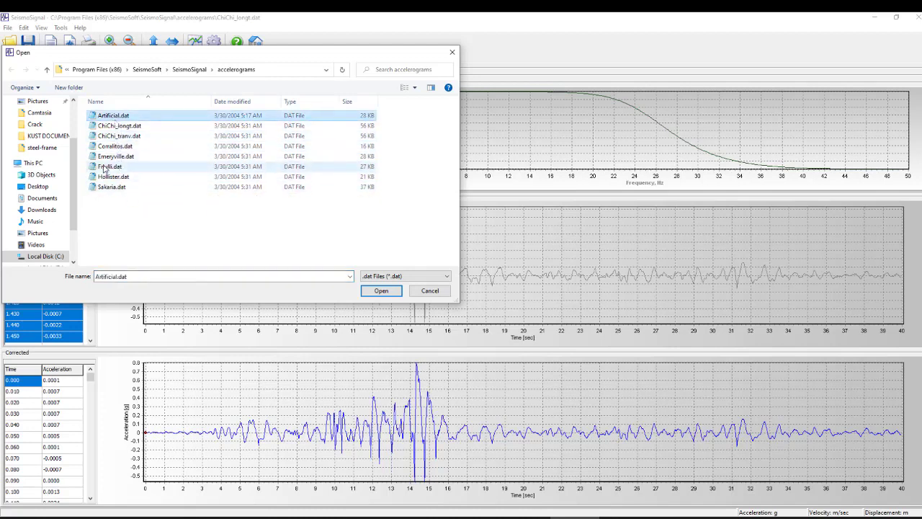
{"action": "key", "text": "Up"}
{"action": "key", "text": "Up"}
{"action": "key", "text": "Up"}
{"action": "key", "text": "Up"}
{"action": "key", "text": "Up"}
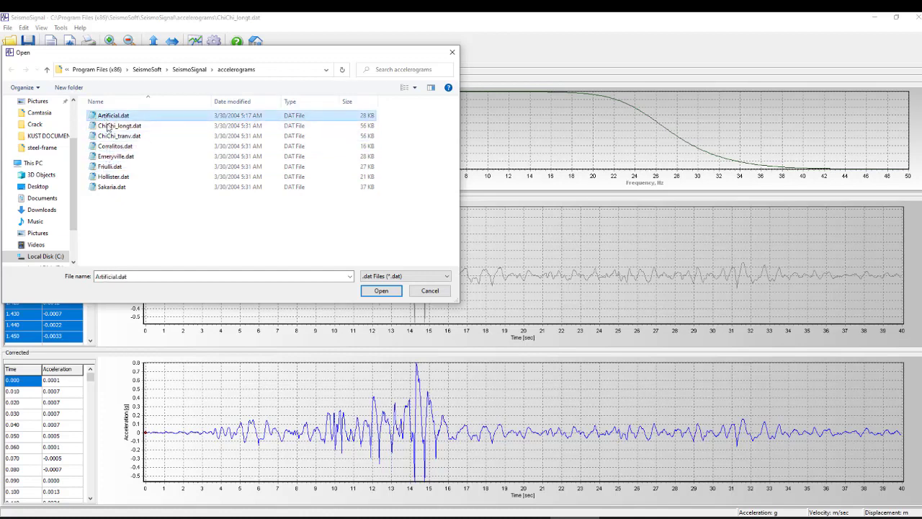
{"action": "key", "text": "Down"}
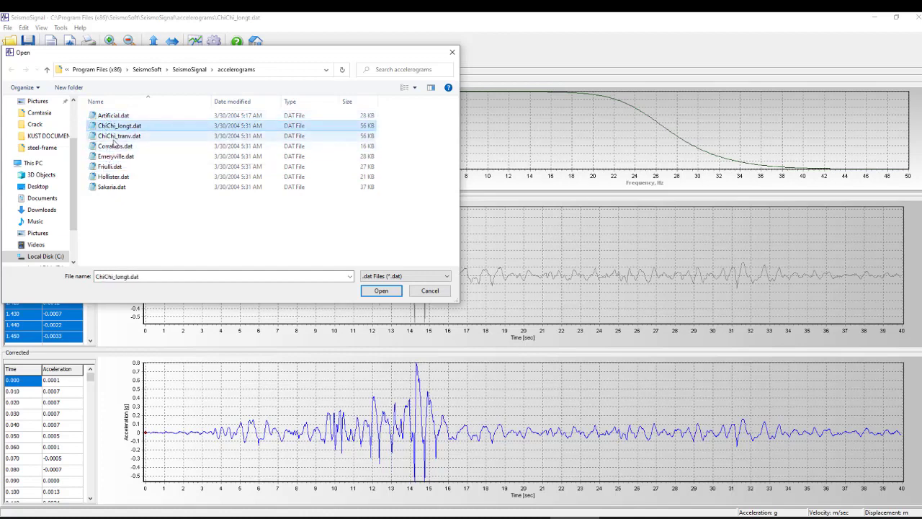
{"action": "key", "text": "Down"}
- Open the ChiChi_longt.dat accelerogram file
{"action": "left_click", "coordinate": [121, 127]}
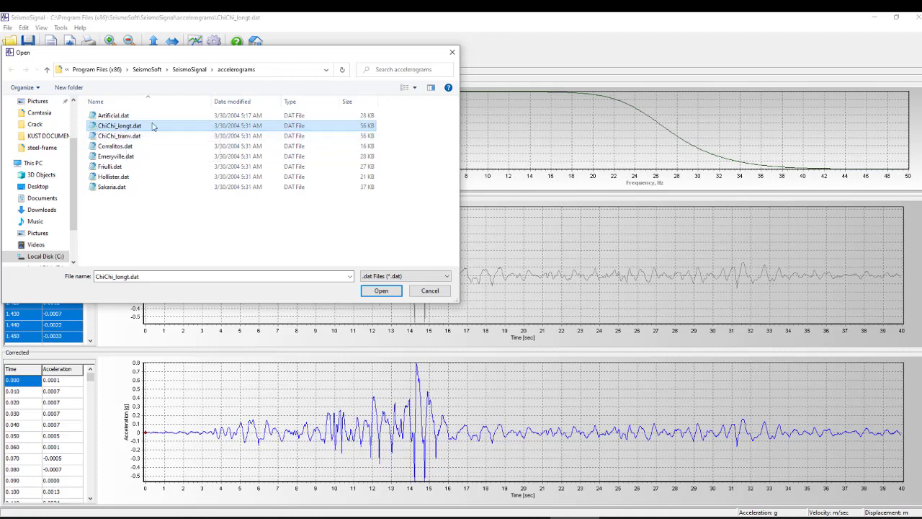
{"action": "left_click", "coordinate": [131, 137]}
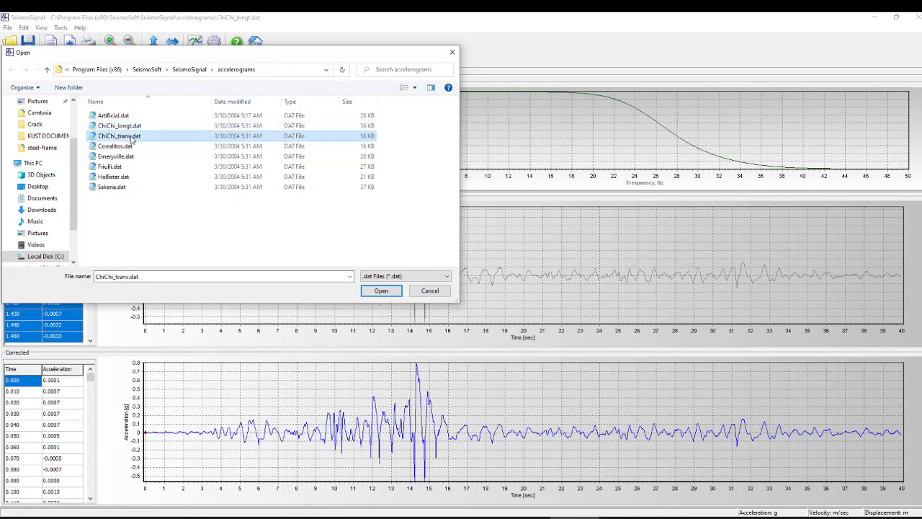
{"action": "left_click", "coordinate": [113, 116]}
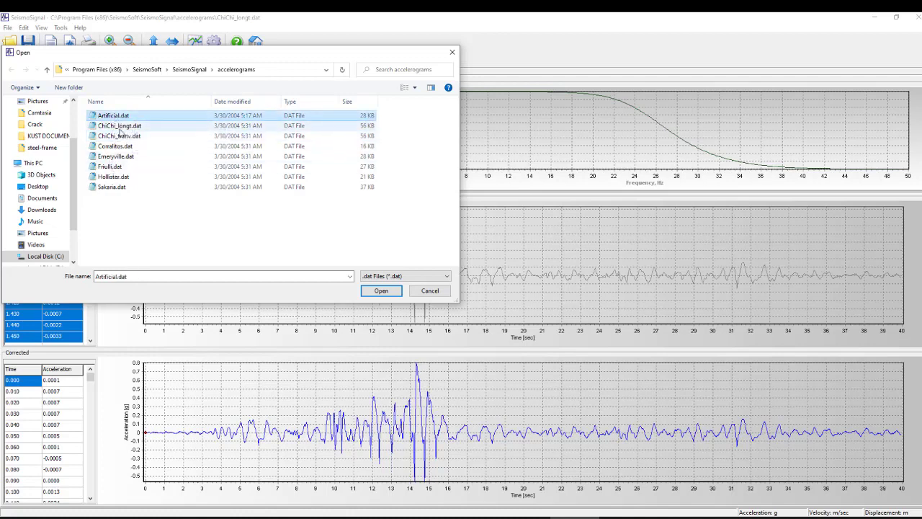
{"action": "left_click", "coordinate": [120, 127]}
{"action": "left_click", "coordinate": [116, 156]}
{"action": "left_click", "coordinate": [119, 127]}
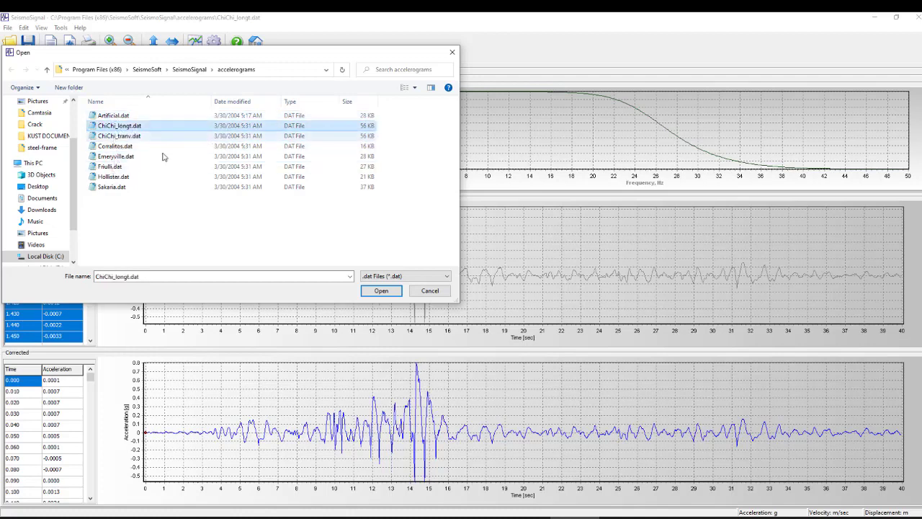
{"action": "left_click", "coordinate": [379, 291]}
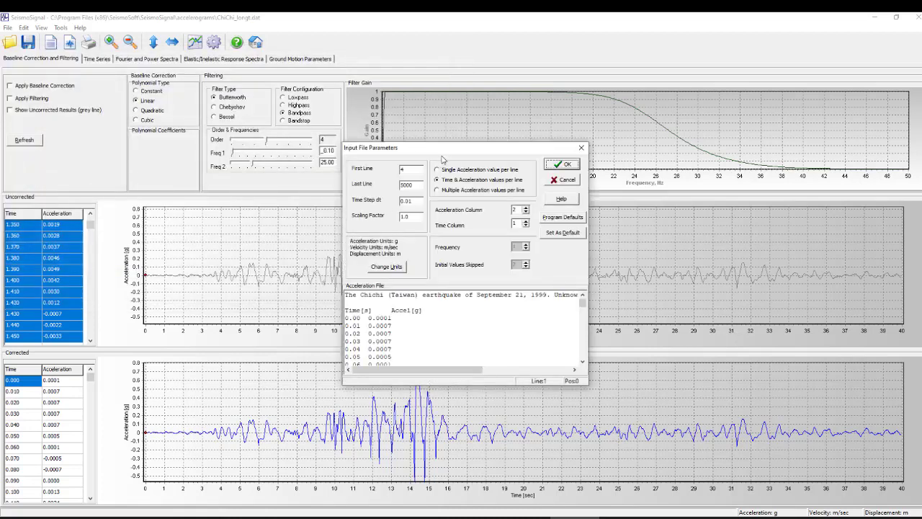
- Examine the file's time and acceleration columns against the column assignments and the time step in the input file parameters
{"action": "left_click_drag", "start_coordinate": [275, 123], "coordinate": [263, 121]}
{"action": "left_click", "coordinate": [186, 278]}
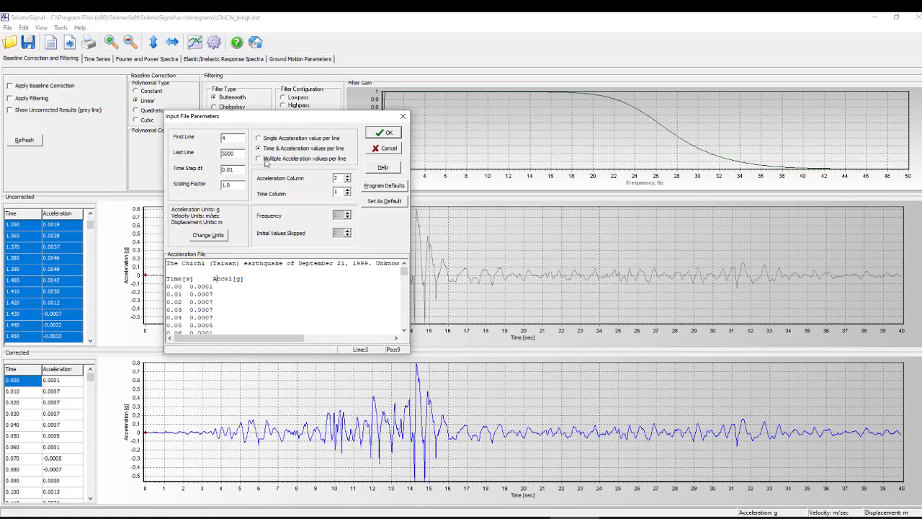
{"action": "left_click", "coordinate": [179, 293]}
{"action": "left_click_drag", "start_coordinate": [206, 287], "coordinate": [212, 318]}
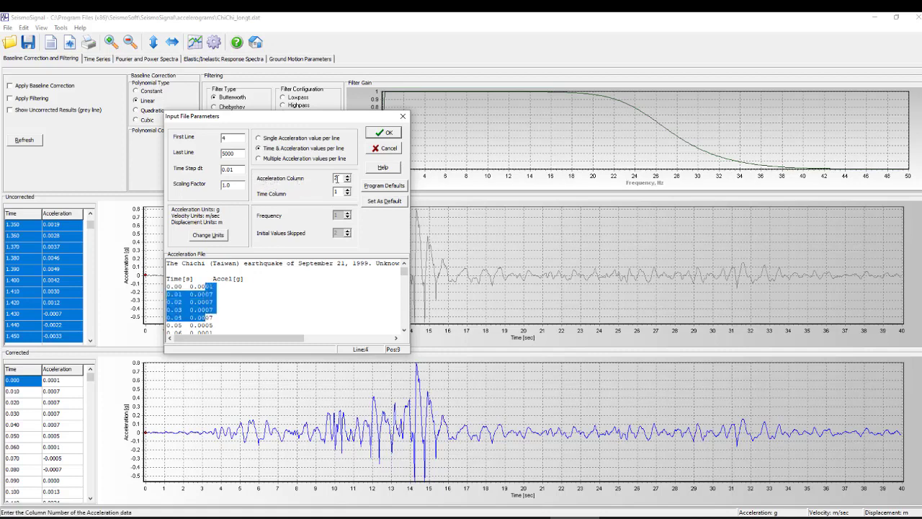
{"action": "left_click", "coordinate": [178, 286]}
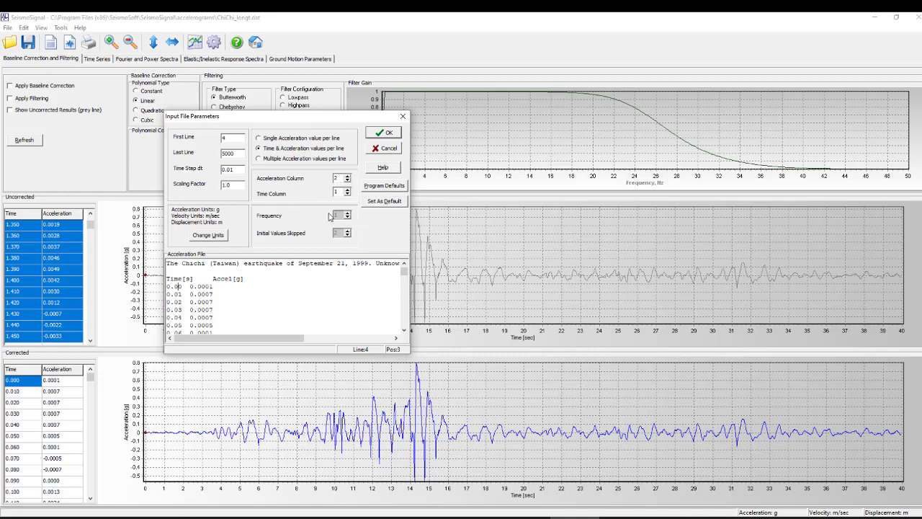
{"action": "left_click_drag", "start_coordinate": [179, 286], "coordinate": [170, 294]}
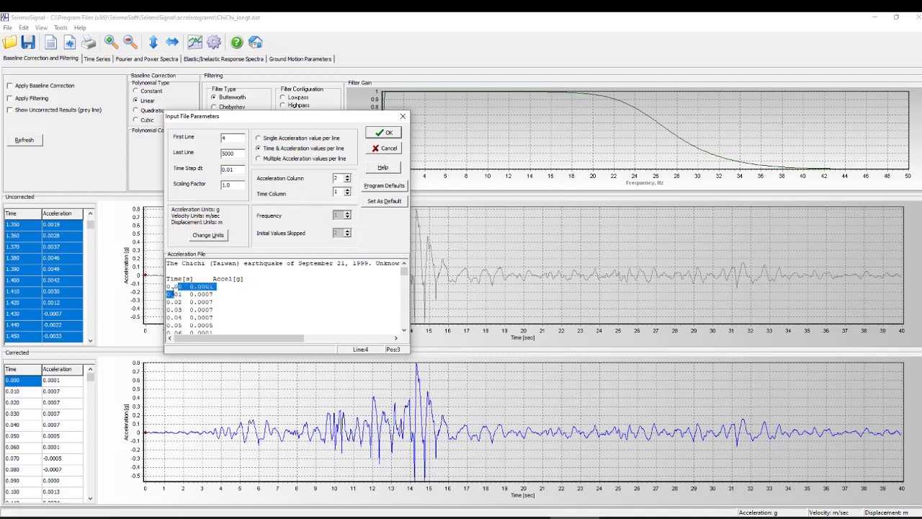
{"action": "double_click", "coordinate": [227, 169]}
{"action": "left_click_drag", "start_coordinate": [183, 294], "coordinate": [170, 294]}
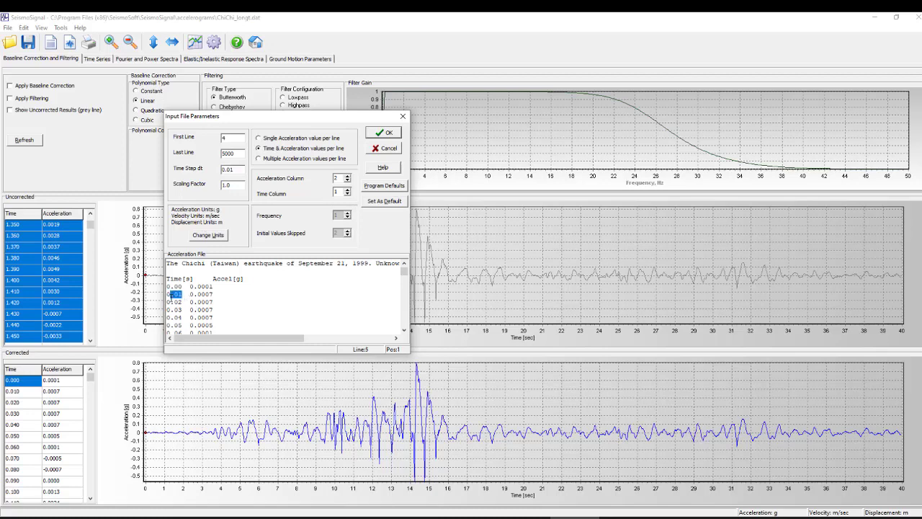
{"action": "left_click", "coordinate": [179, 294]}
{"action": "left_click_drag", "start_coordinate": [186, 294], "coordinate": [165, 294]}
- Increase the accelerogram's scaling factor and load the scaled ChiChi_longt record to the end of the file
{"action": "double_click", "coordinate": [227, 185]}
{"action": "left_click_drag", "start_coordinate": [233, 185], "coordinate": [227, 188]}
{"action": "left_click", "coordinate": [381, 134]}
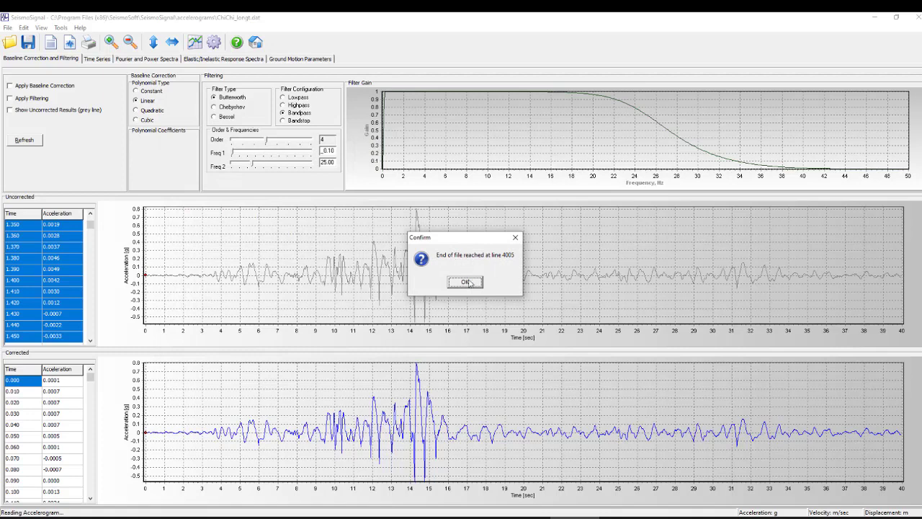
{"action": "left_click", "coordinate": [466, 282]}
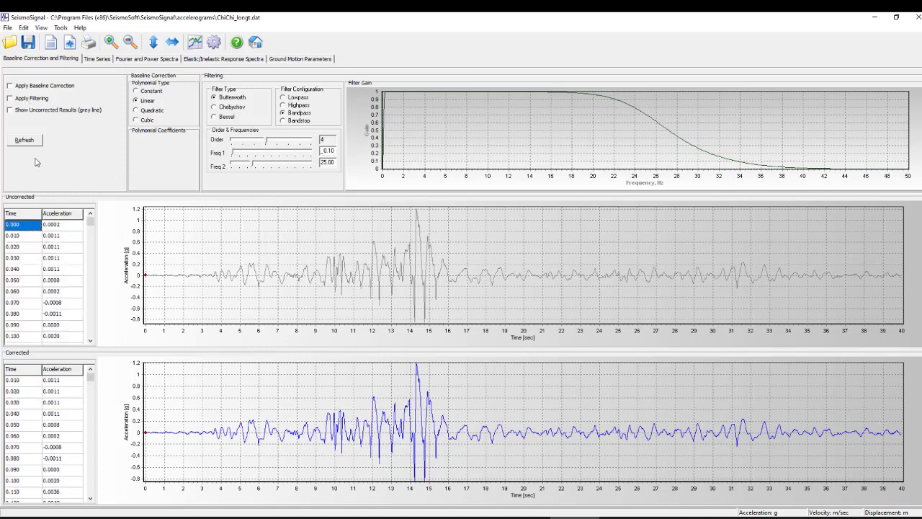
- Try to save the corrected acceleration time-history as the text file ChiChi-Time-history.txt on the desktop
{"action": "left_click", "coordinate": [28, 42]}
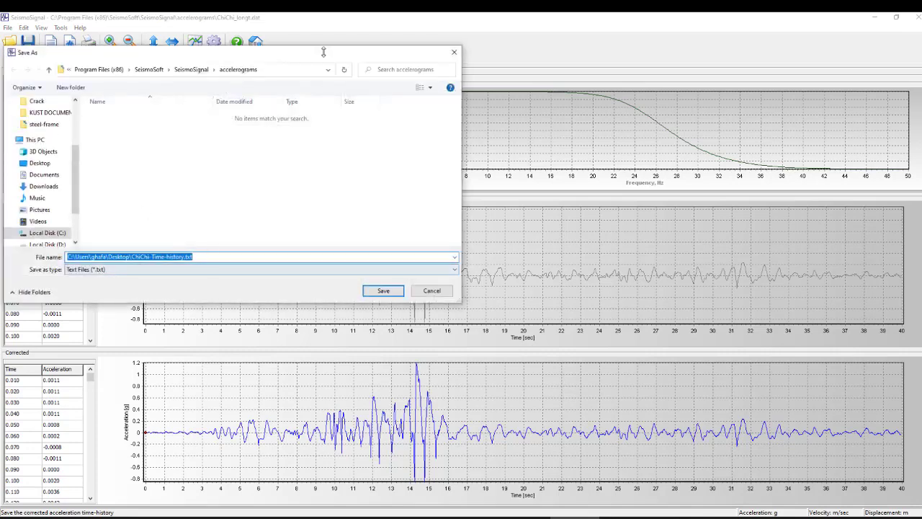
{"action": "key", "text": "ctrl+v"}
{"action": "key", "text": "Return"}
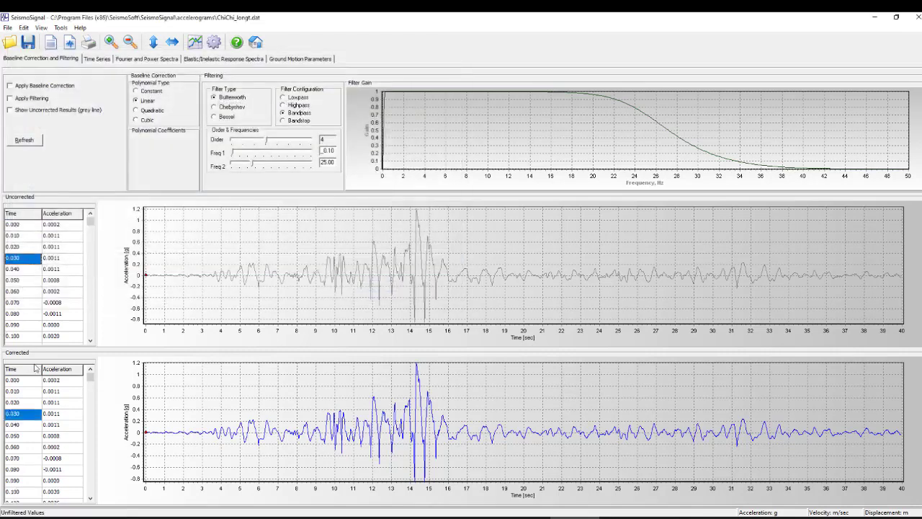
- Inspect the corrected record's time and acceleration values, and display its Fourier and power spectra
{"action": "left_click", "coordinate": [38, 391]}
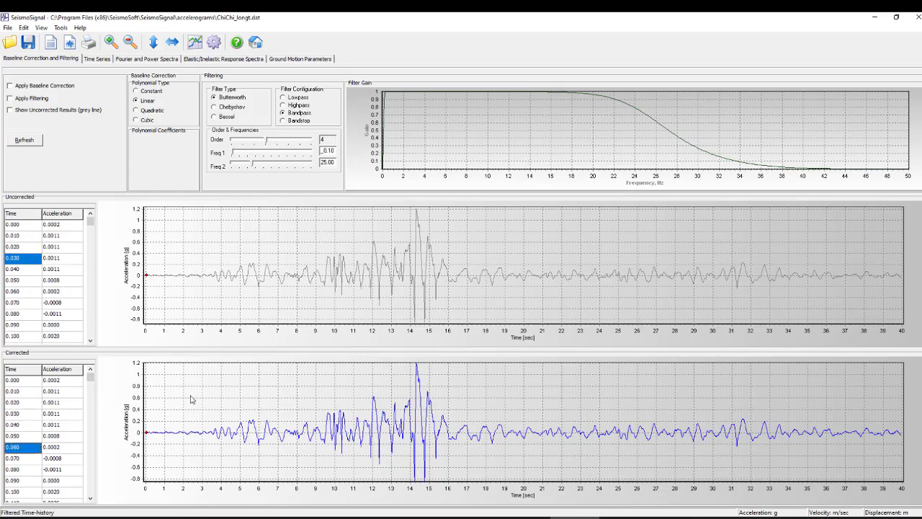
{"action": "left_click", "coordinate": [53, 393]}
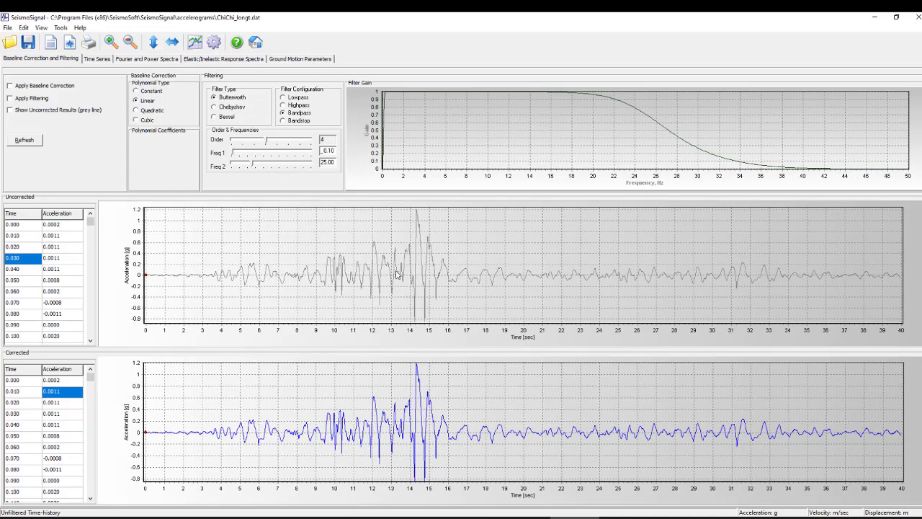
{"action": "left_click", "coordinate": [146, 61]}
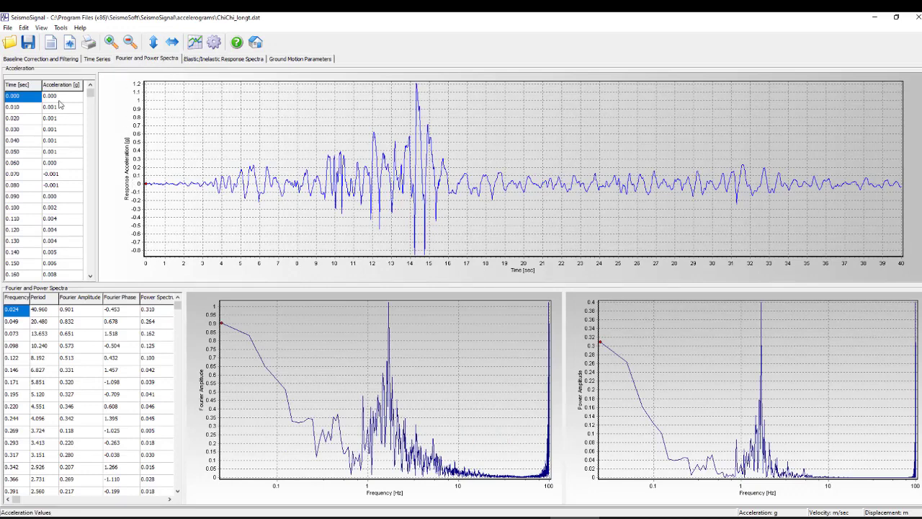
- Save the scaled acceleration time-history as ChiChi-Time-history.txt on the desktop, replacing the existing file
{"action": "left_click", "coordinate": [32, 41]}
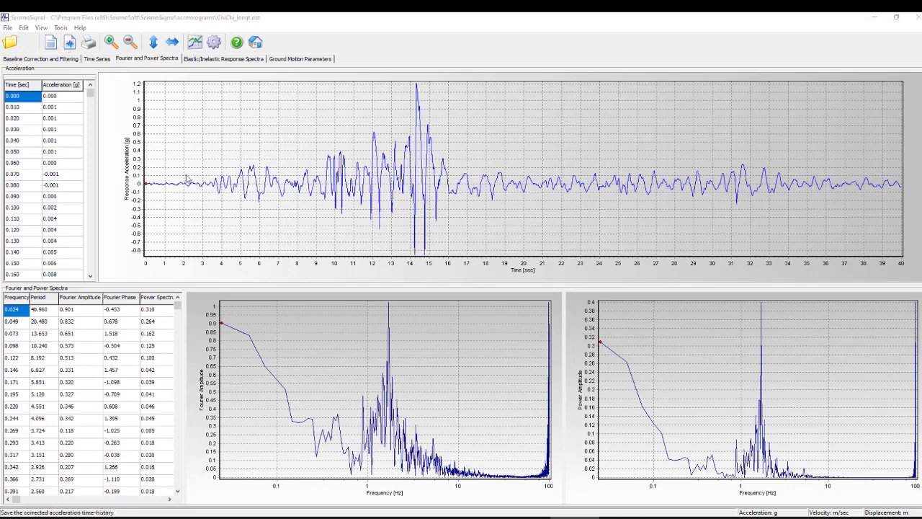
{"action": "left_click", "coordinate": [196, 268]}
{"action": "left_click", "coordinate": [196, 279]}
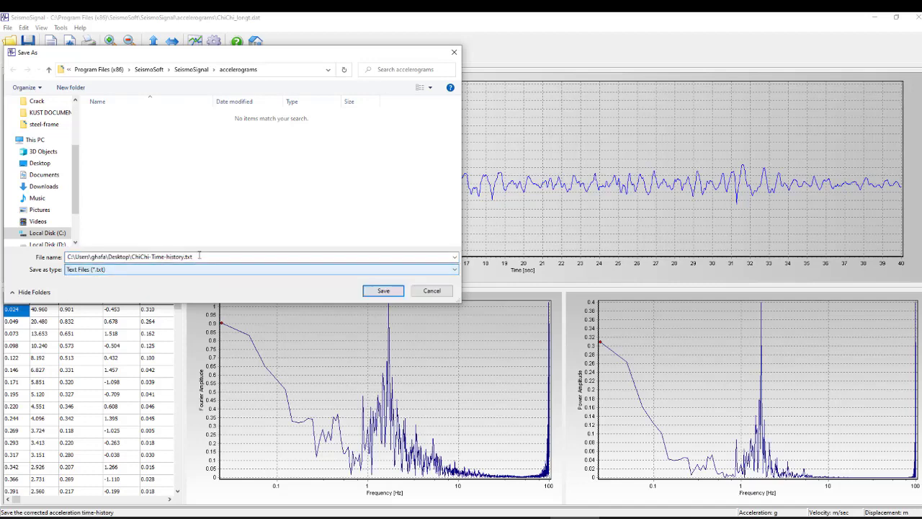
{"action": "left_click", "coordinate": [183, 257]}
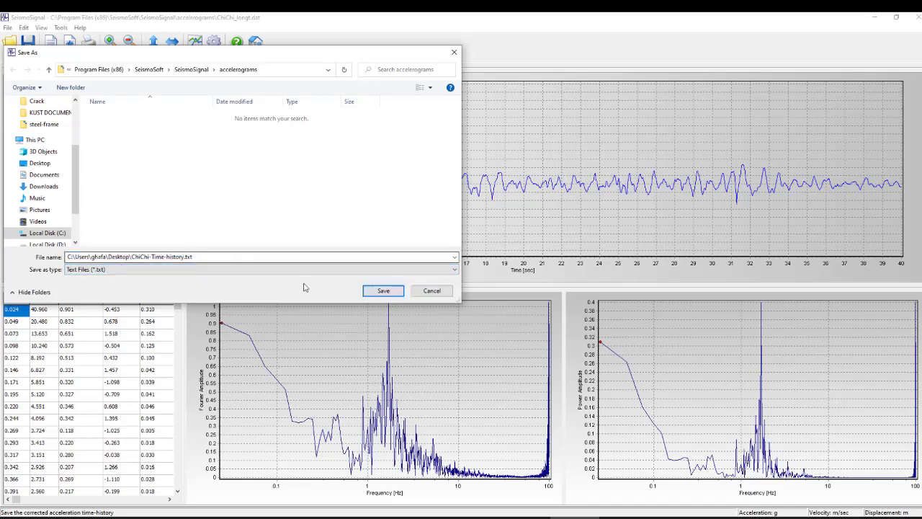
{"action": "left_click", "coordinate": [383, 291]}
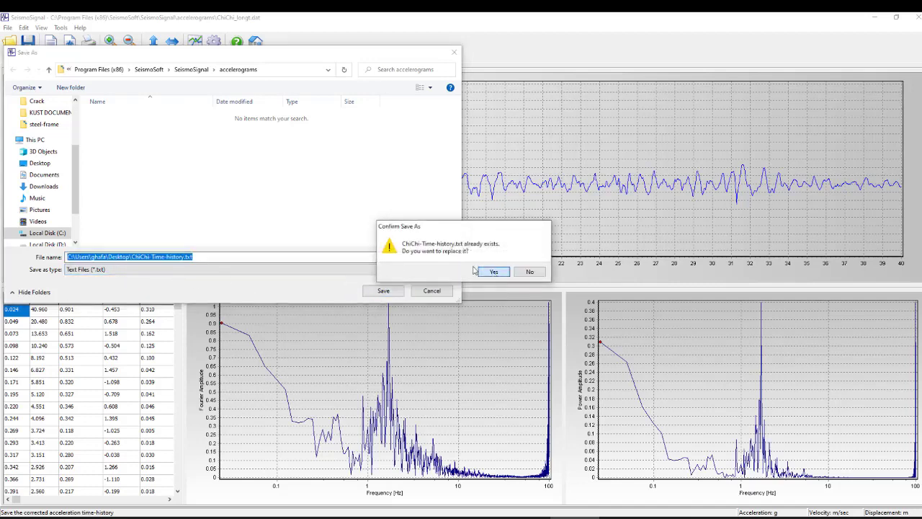
{"action": "left_click", "coordinate": [493, 271]}
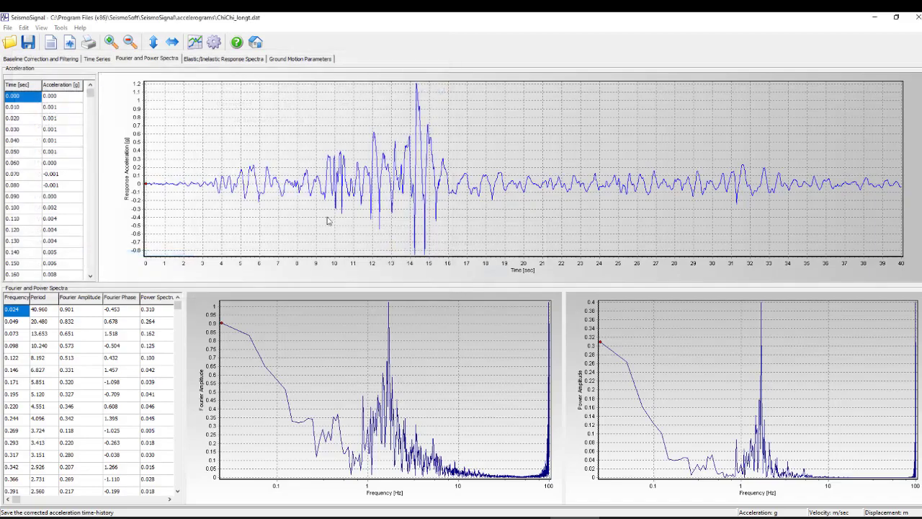
- Open the saved ChiChi-Time-history.txt file from the desktop in Notepad and copy its entire contents
{"action": "left_click", "coordinate": [873, 16]}
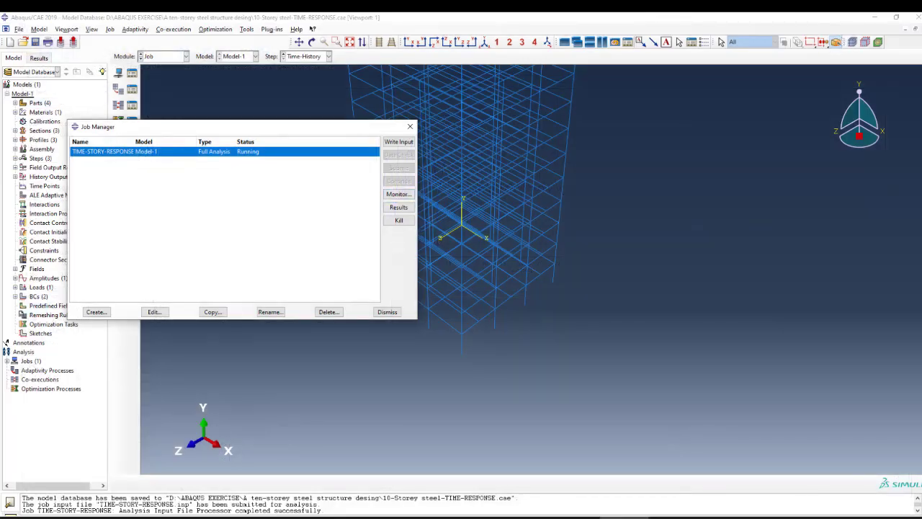
{"action": "left_click", "coordinate": [874, 17]}
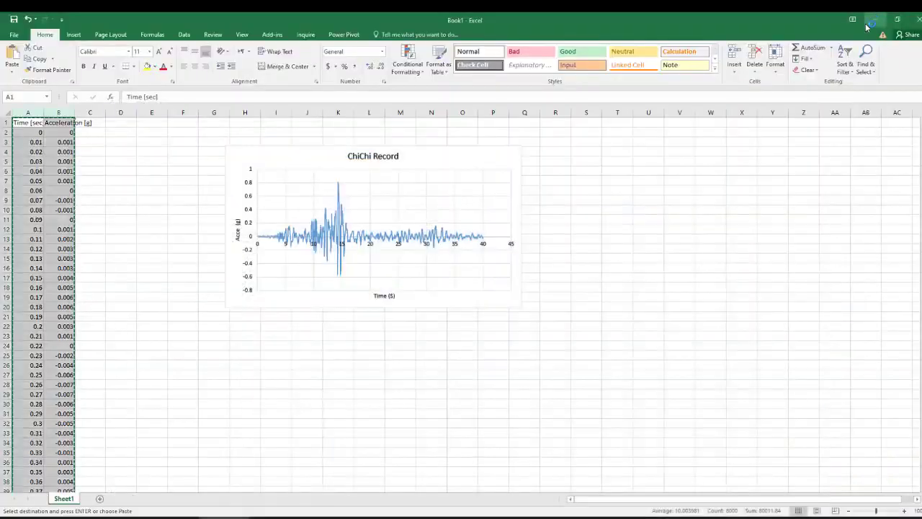
{"action": "left_click", "coordinate": [874, 18]}
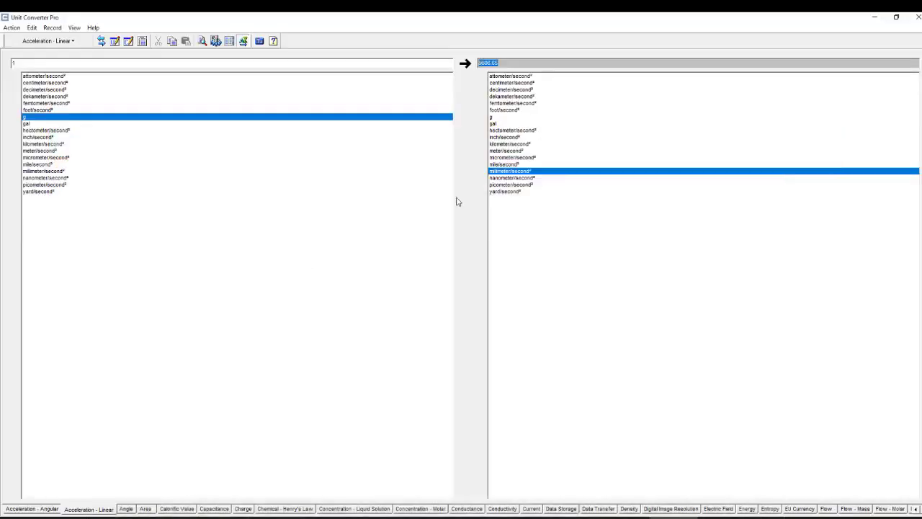
{"action": "left_click", "coordinate": [874, 16]}
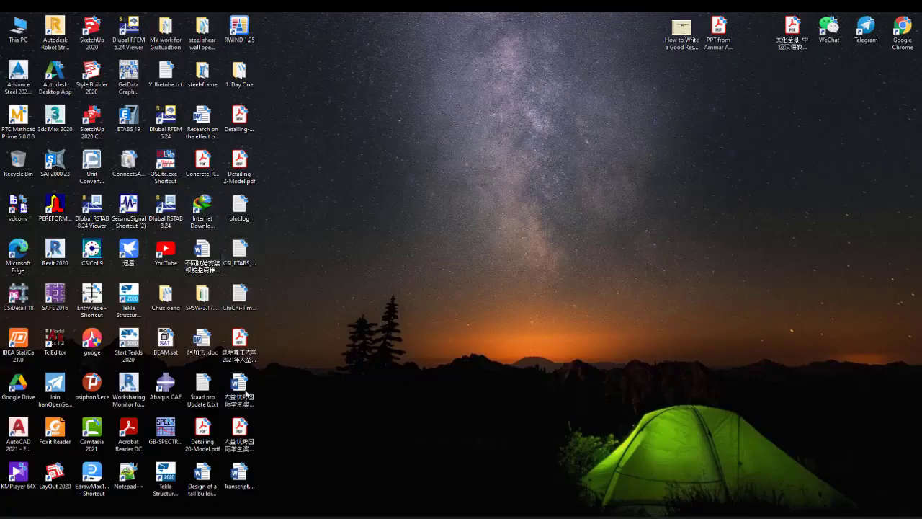
{"action": "double_click", "coordinate": [245, 301]}
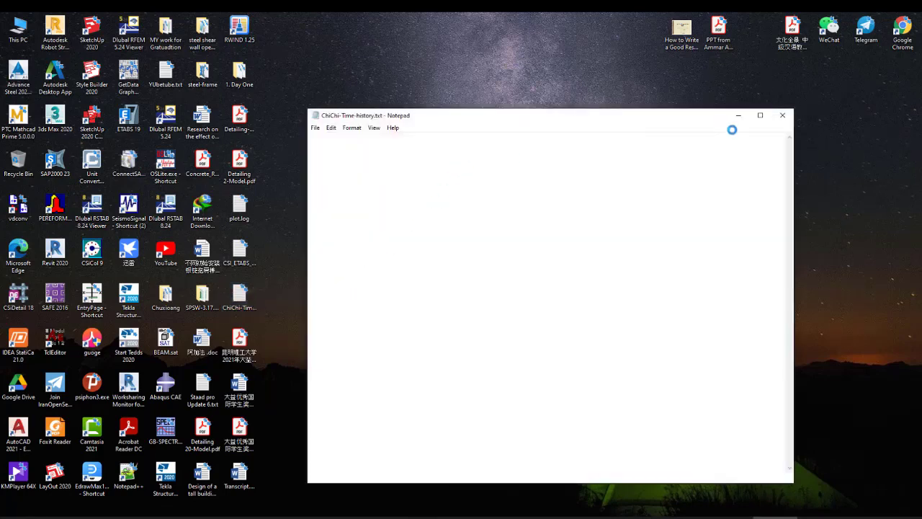
{"action": "left_click", "coordinate": [757, 115]}
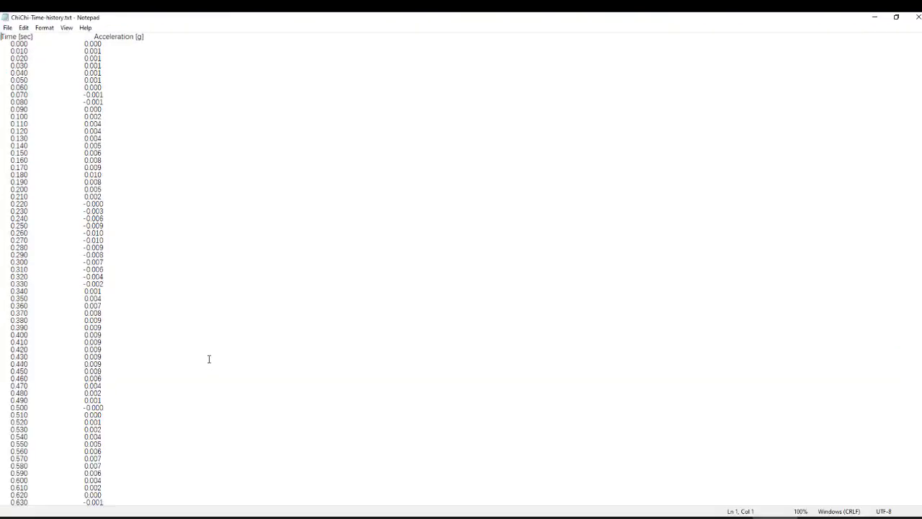
{"action": "key", "text": "ctrl+a"}
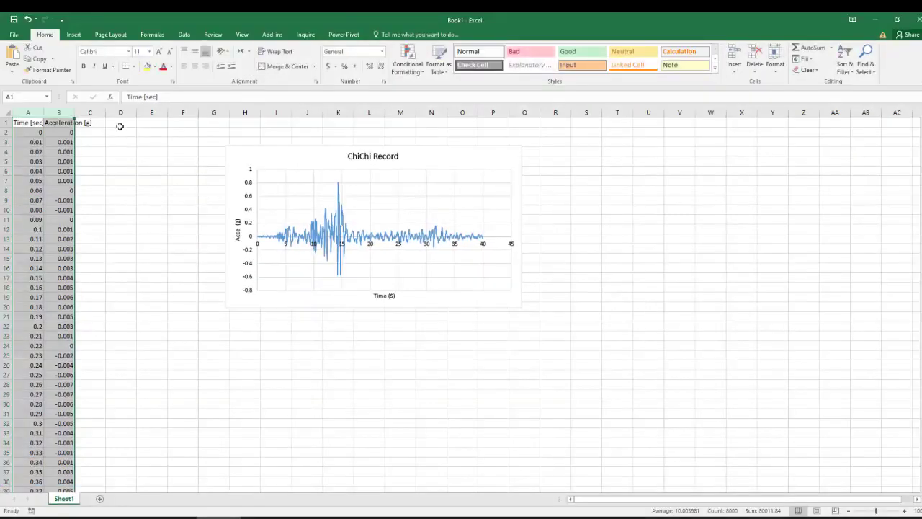
- Paste the scaled time and acceleration data into the Excel workbook Book1, starting at cell D1
{"action": "left_click", "coordinate": [120, 124]}
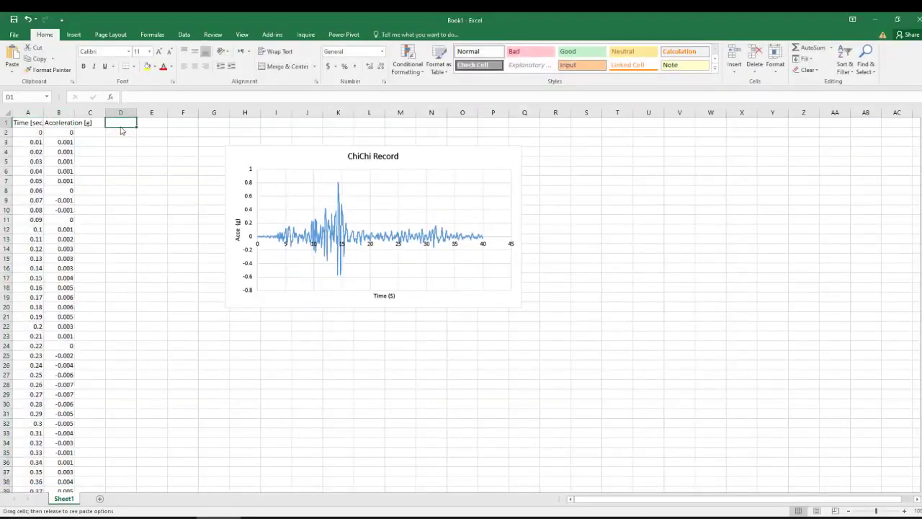
{"action": "right_click", "coordinate": [127, 129]}
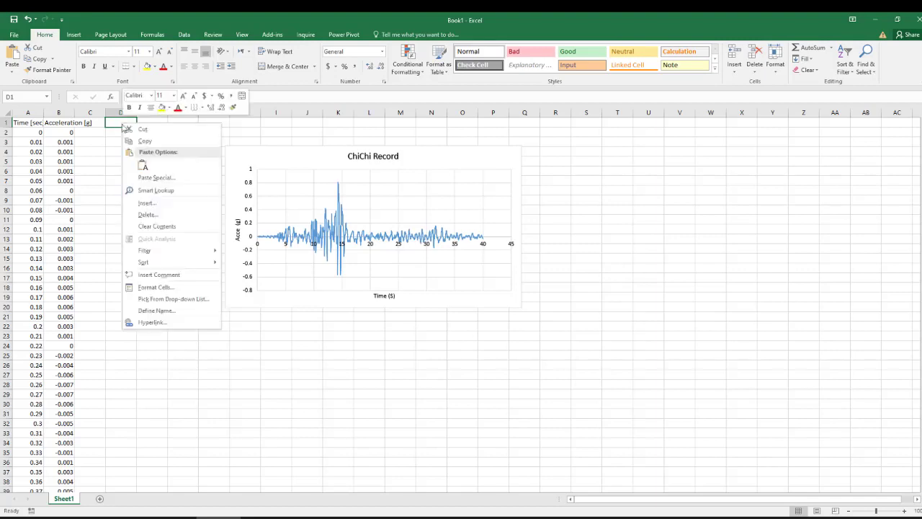
{"action": "left_click", "coordinate": [142, 166]}
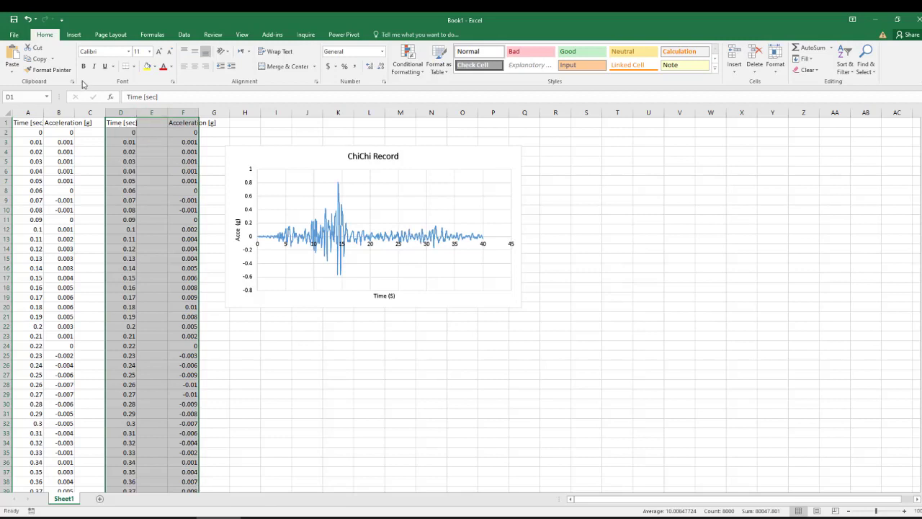
- Insert a scatter chart with smooth lines from the pasted time and acceleration data
{"action": "left_click", "coordinate": [73, 34]}
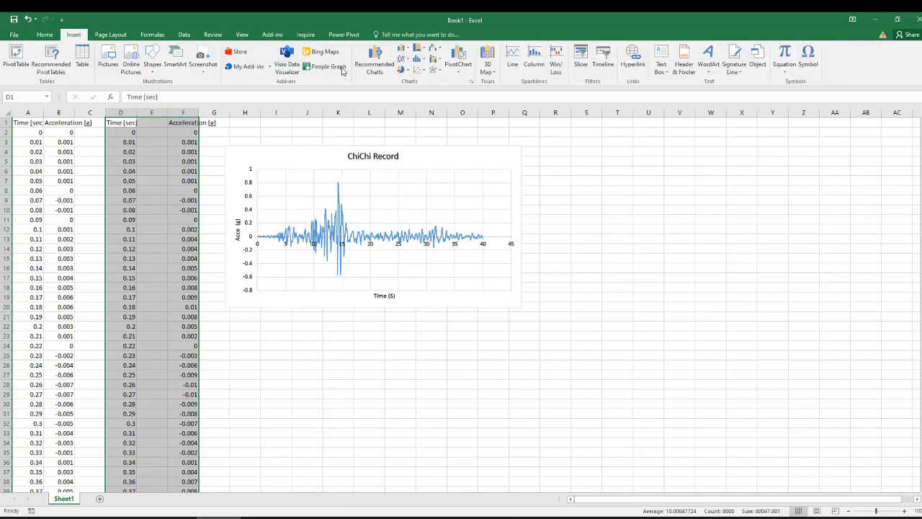
{"action": "left_click", "coordinate": [433, 71]}
{"action": "mouse_move", "coordinate": [418, 70]}
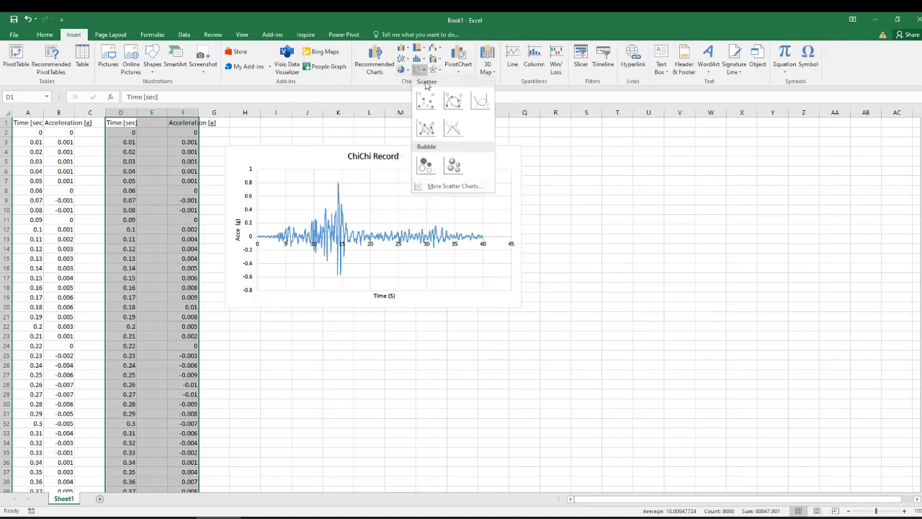
{"action": "left_click", "coordinate": [475, 103]}
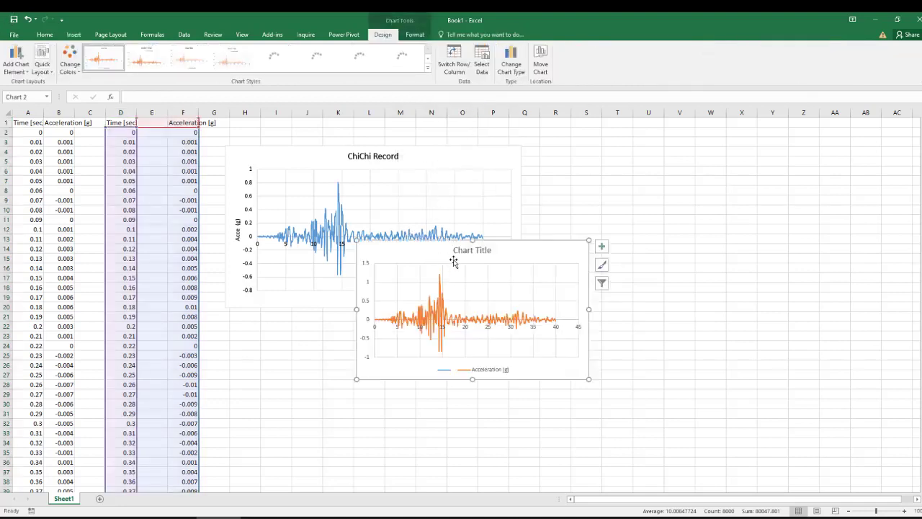
- Enlarge the new acceleration chart and place it to the right of the ChiChi Record chart for comparison
{"action": "left_click_drag", "start_coordinate": [448, 255], "coordinate": [324, 272]}
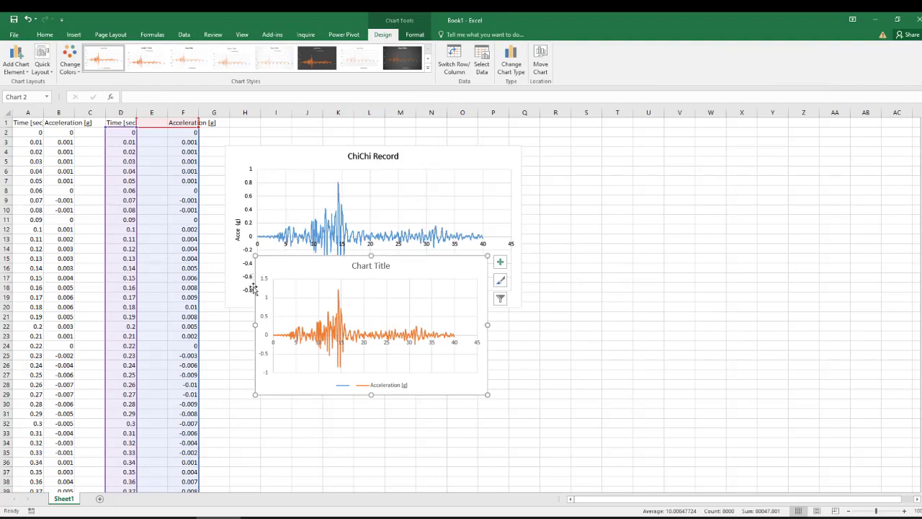
{"action": "left_click_drag", "start_coordinate": [314, 276], "coordinate": [289, 268]}
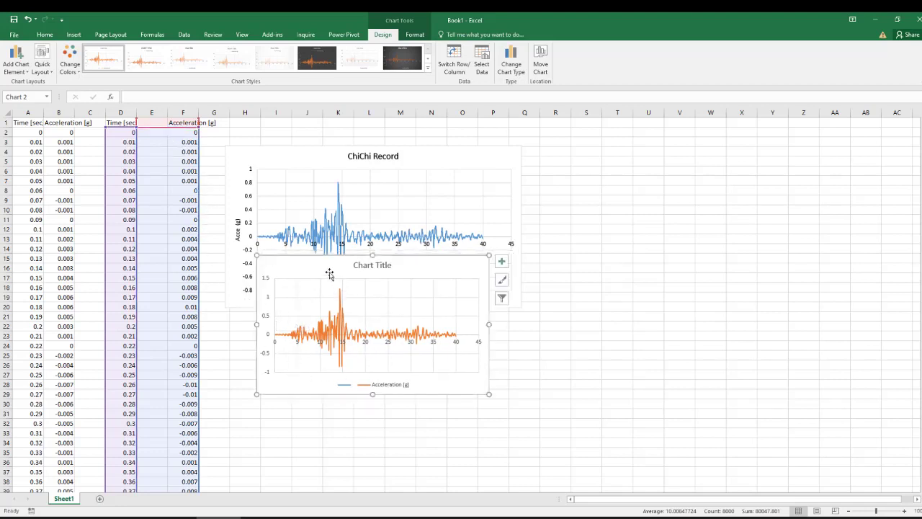
{"action": "left_click_drag", "start_coordinate": [332, 275], "coordinate": [557, 167]}
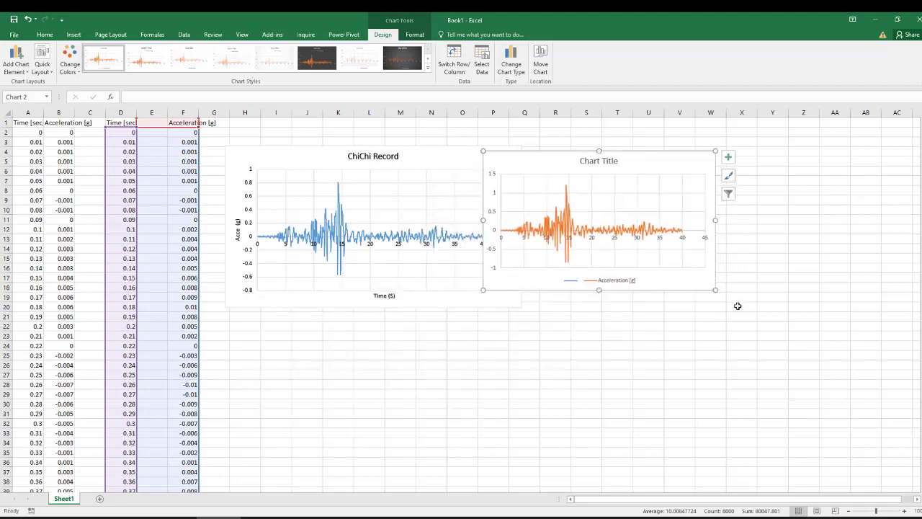
{"action": "left_click_drag", "start_coordinate": [716, 289], "coordinate": [764, 340]}
{"action": "left_click_drag", "start_coordinate": [674, 176], "coordinate": [721, 165]}
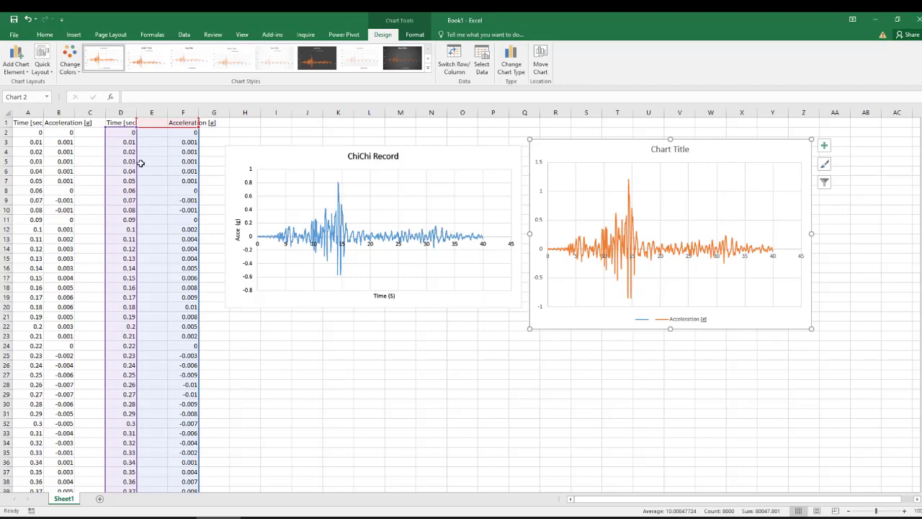
- Delete the empty column E between the pasted time and acceleration columns
{"action": "left_click", "coordinate": [130, 127]}
{"action": "left_click", "coordinate": [154, 111]}
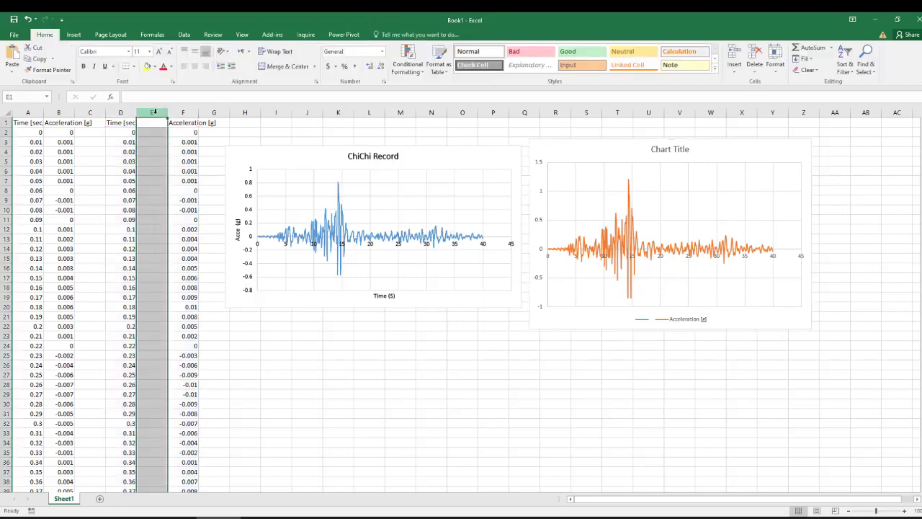
{"action": "right_click", "coordinate": [154, 111]}
{"action": "left_click", "coordinate": [181, 192]}
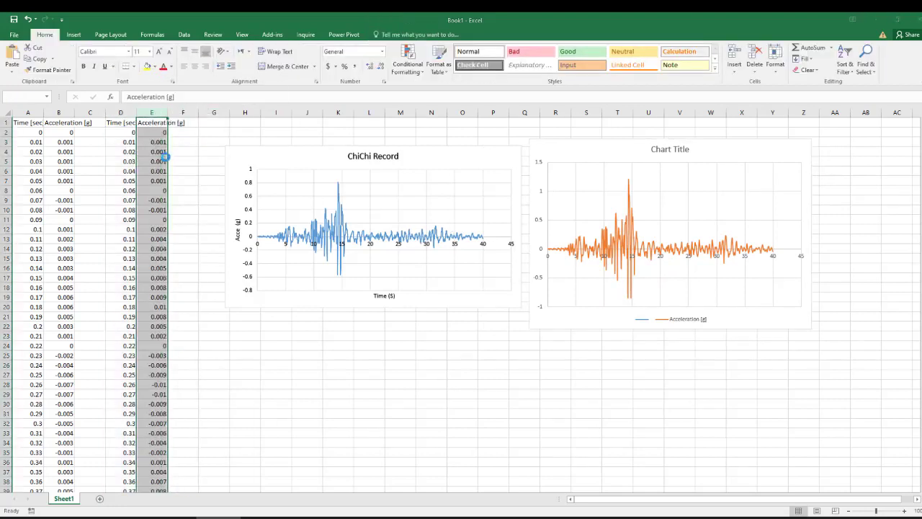
{"action": "left_click", "coordinate": [468, 298]}
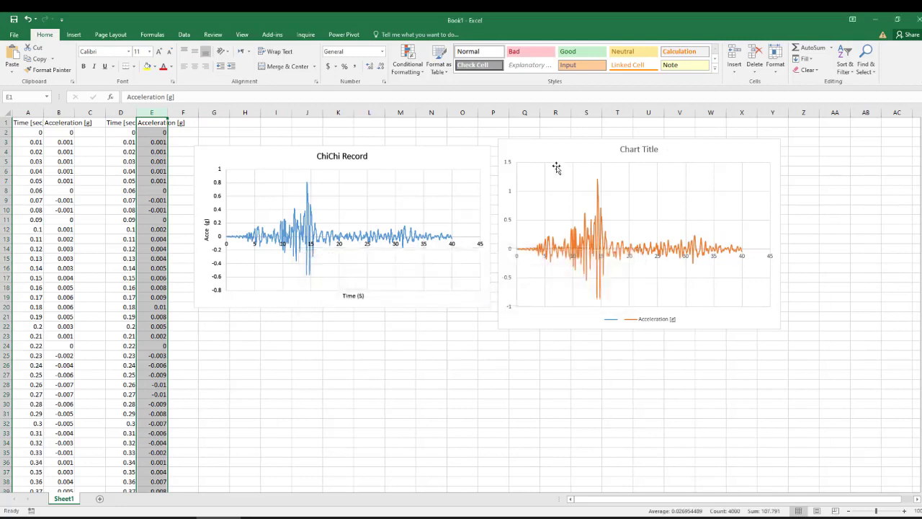
- Move the new chart closer to the ChiChi Record chart and highlight the scaled time and acceleration columns D and E
{"action": "left_click_drag", "start_coordinate": [542, 162], "coordinate": [505, 158]}
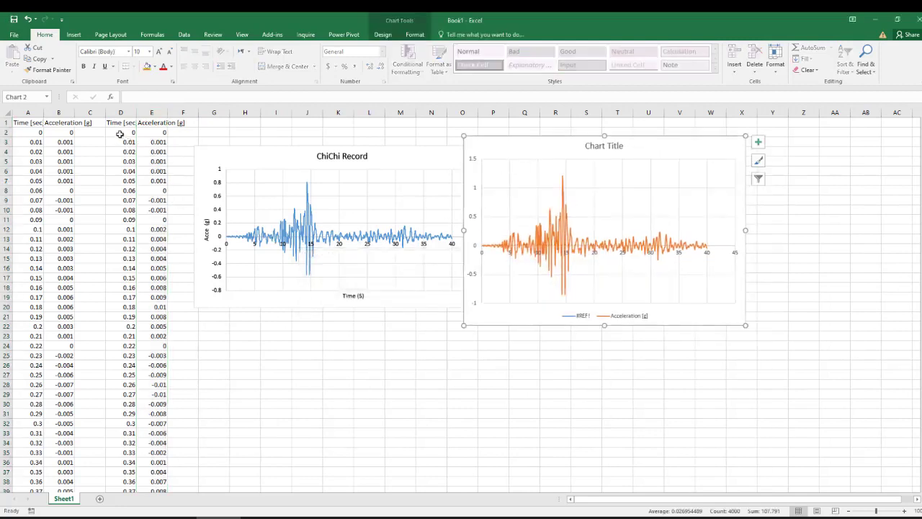
{"action": "left_click_drag", "start_coordinate": [121, 132], "coordinate": [152, 142]}
{"action": "left_click", "coordinate": [123, 108]}
{"action": "left_click", "coordinate": [152, 112]}
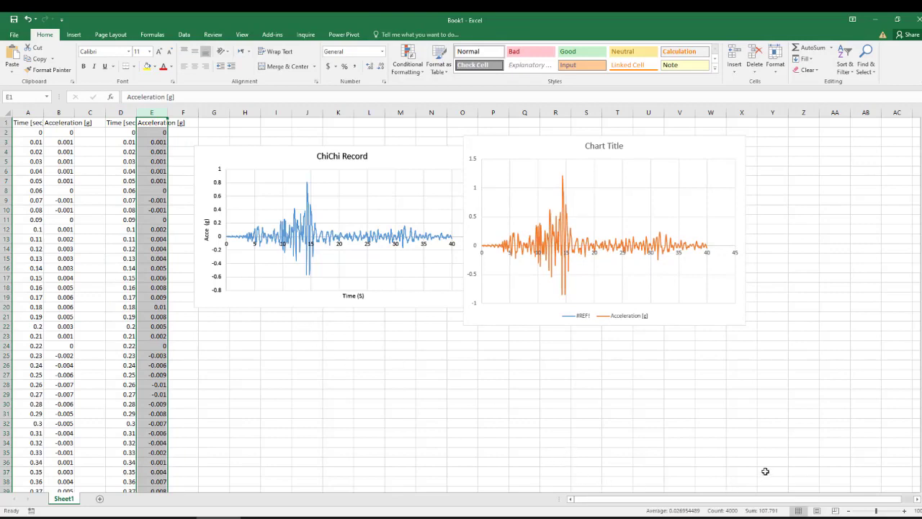
- Switch to Abaqus/CAE and check the latest increment's step time in the TIME-STORY-RESPONSE job monitor
{"action": "key", "text": "alt+Tab"}
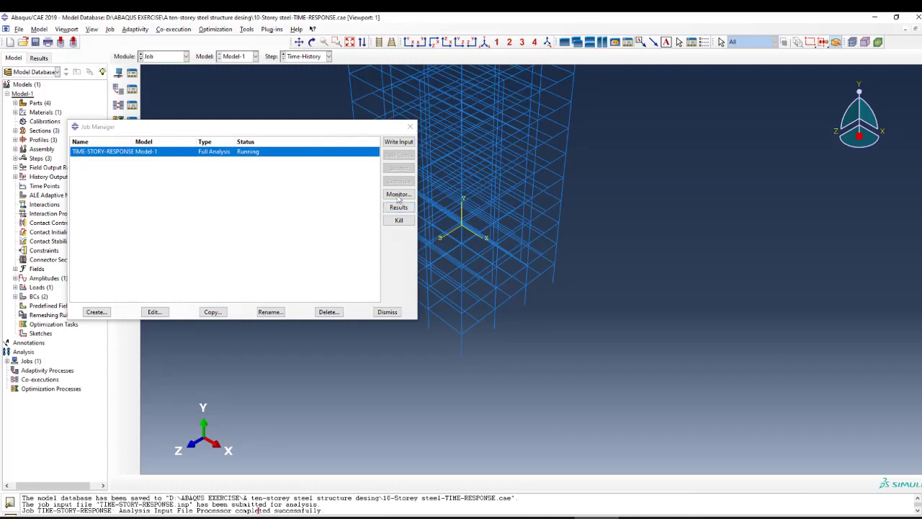
{"action": "left_click", "coordinate": [398, 195]}
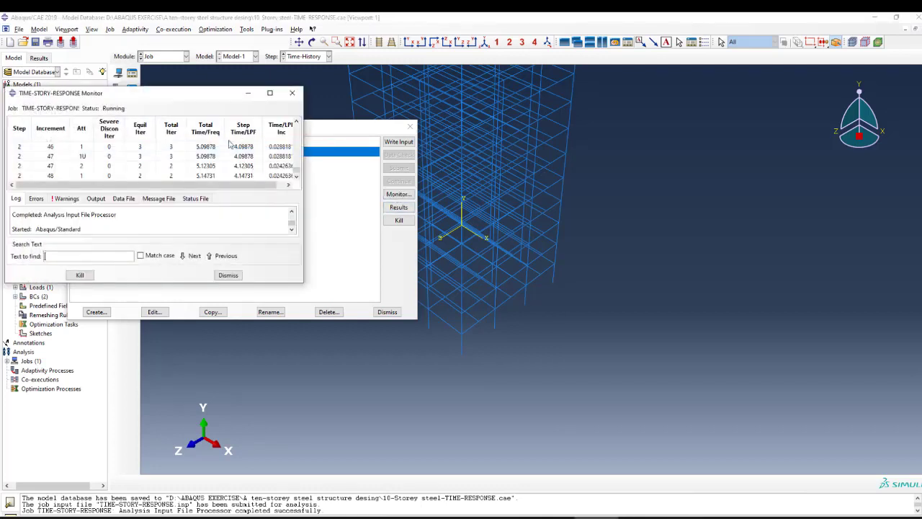
{"action": "left_click_drag", "start_coordinate": [211, 100], "coordinate": [223, 96]}
{"action": "left_click", "coordinate": [254, 172]}
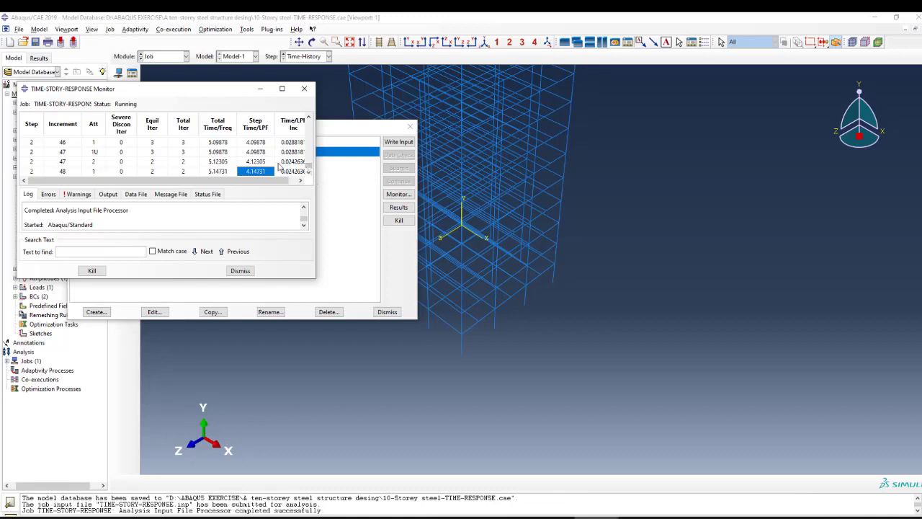
- Review the first increments in the job monitor, then open the TIME-STORY-RESPONSE results with Mises stress contours on the deformed shape
{"action": "left_click_drag", "start_coordinate": [310, 168], "coordinate": [310, 119]}
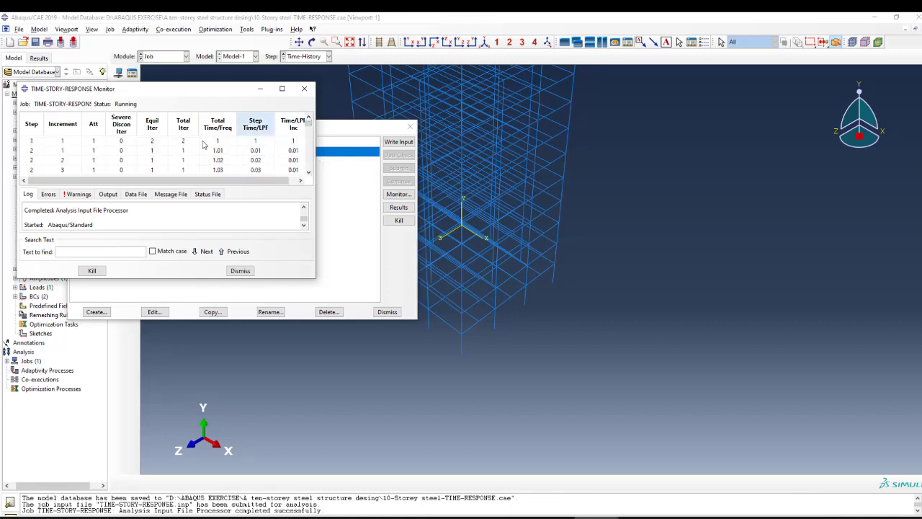
{"action": "left_click", "coordinate": [31, 142]}
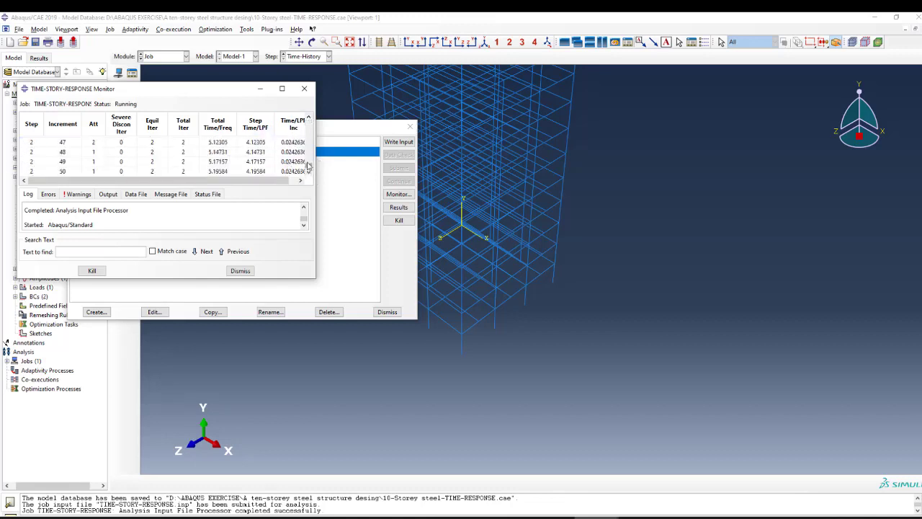
{"action": "left_click", "coordinate": [399, 207]}
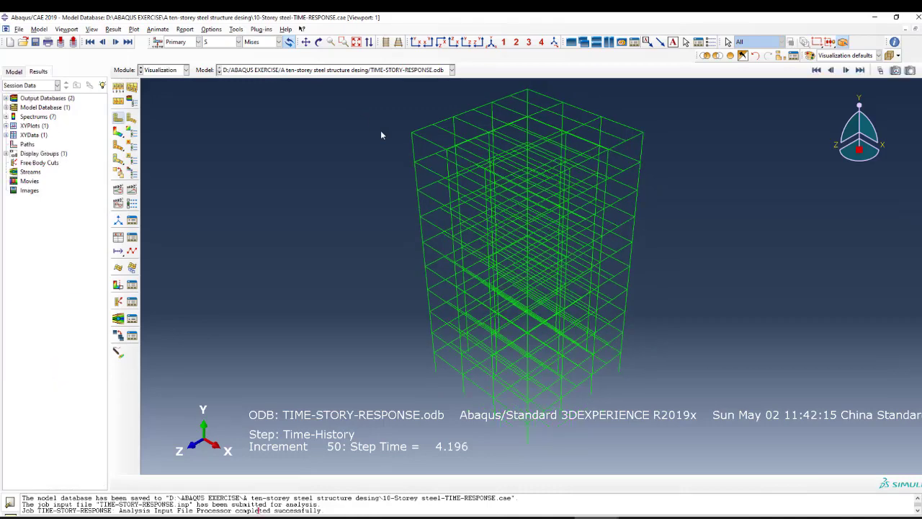
{"action": "left_click", "coordinate": [119, 133]}
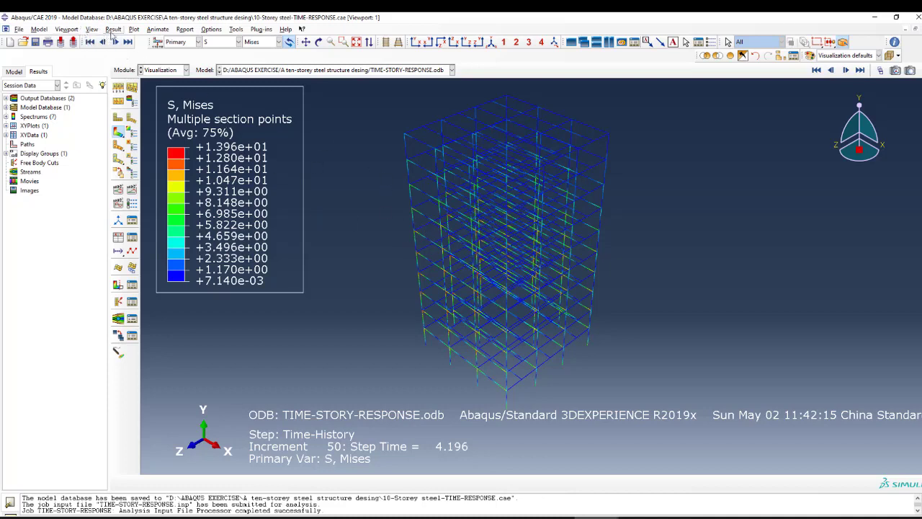
- Render the beam profiles in the results display at a scale factor of 1
{"action": "left_click", "coordinate": [91, 29]}
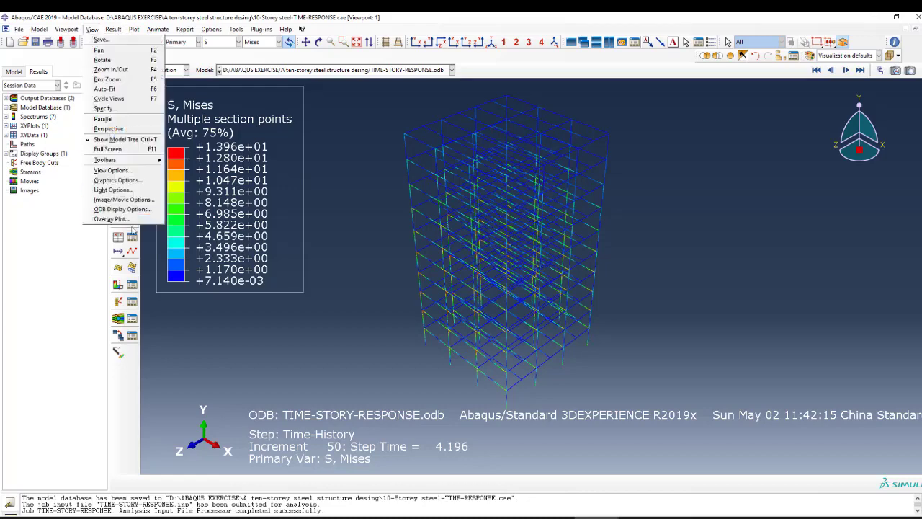
{"action": "left_click", "coordinate": [115, 219]}
{"action": "left_click", "coordinate": [72, 277]}
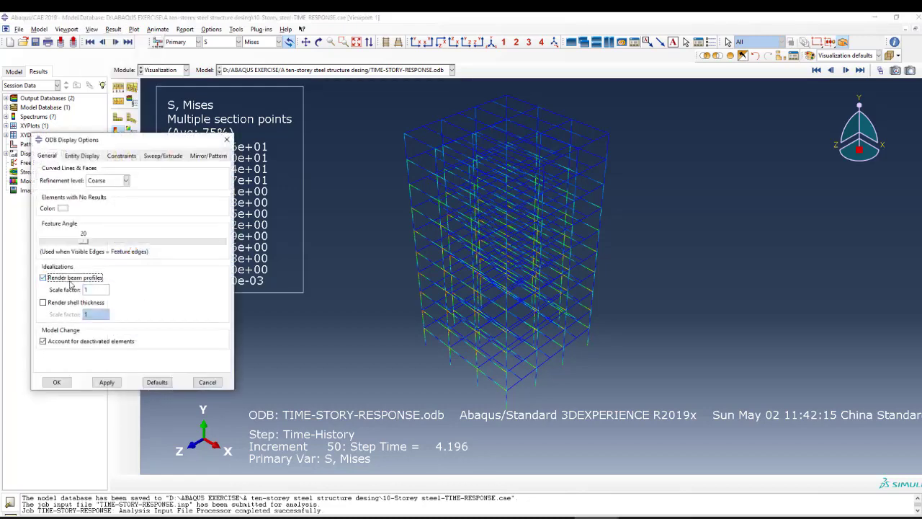
{"action": "left_click", "coordinate": [107, 381]}
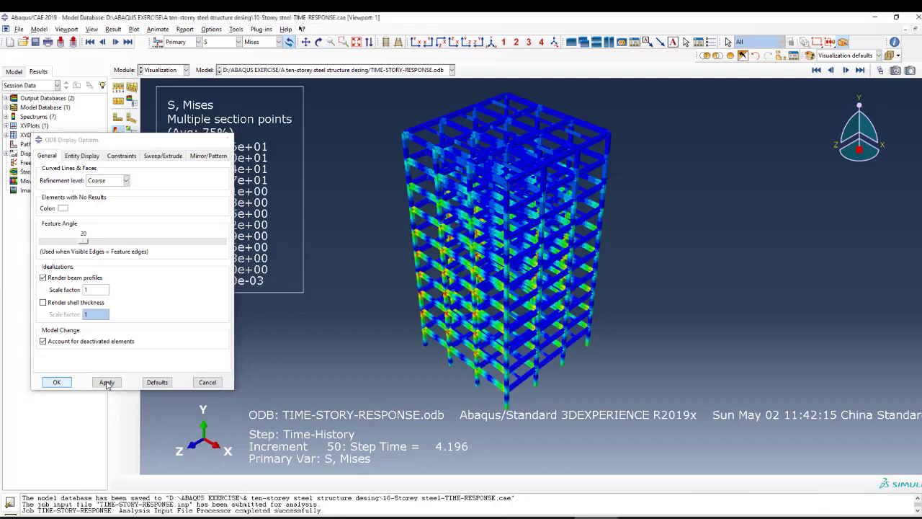
{"action": "left_click", "coordinate": [56, 382]}
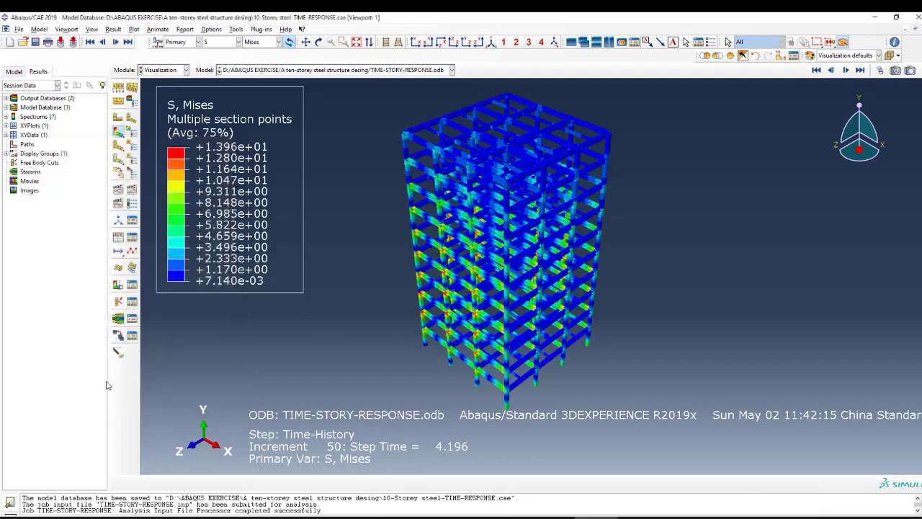
- Rotate to a close-up of the lower storeys and examine the Mises stress at the beam-column joints
{"action": "left_click", "coordinate": [319, 42]}
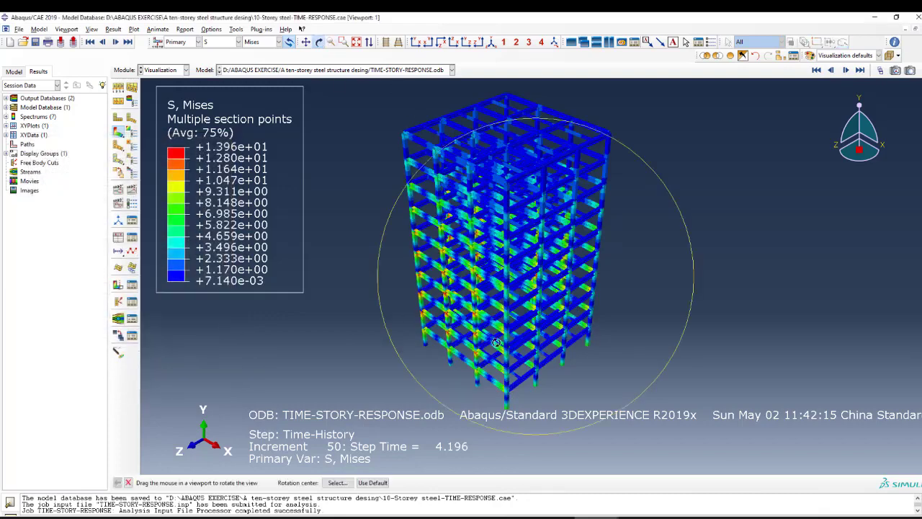
{"action": "left_click_drag", "start_coordinate": [481, 279], "coordinate": [368, 202]}
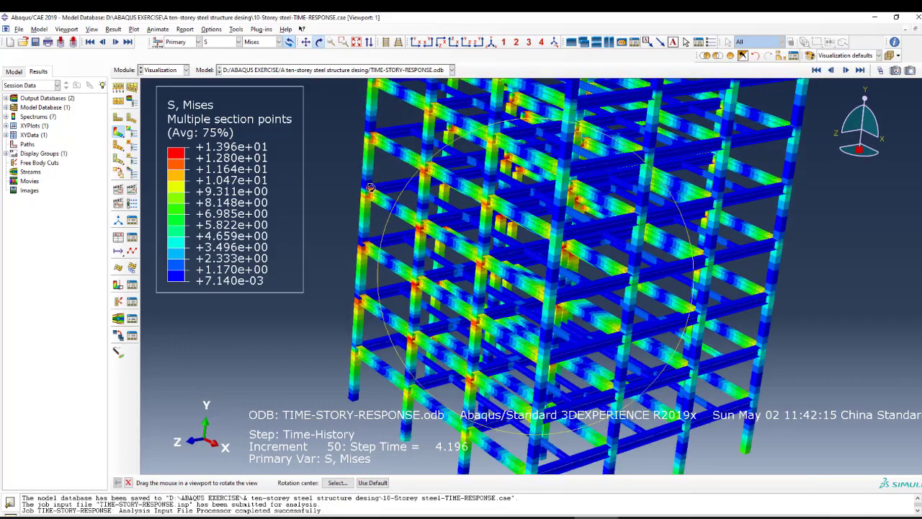
{"action": "left_click_drag", "start_coordinate": [420, 219], "coordinate": [426, 221]}
{"action": "key", "text": "Escape"}
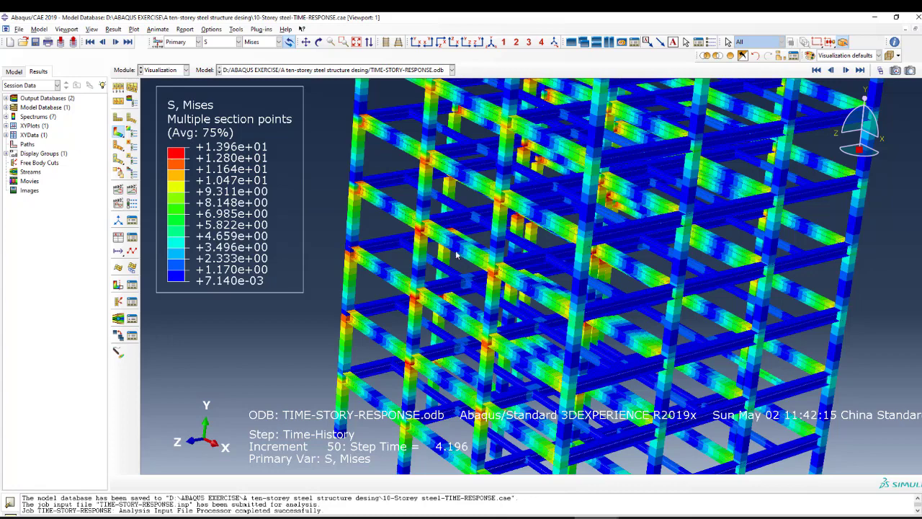
{"action": "scroll", "coordinate": [477, 210], "scroll_direction": "up", "scroll_amount": 5}
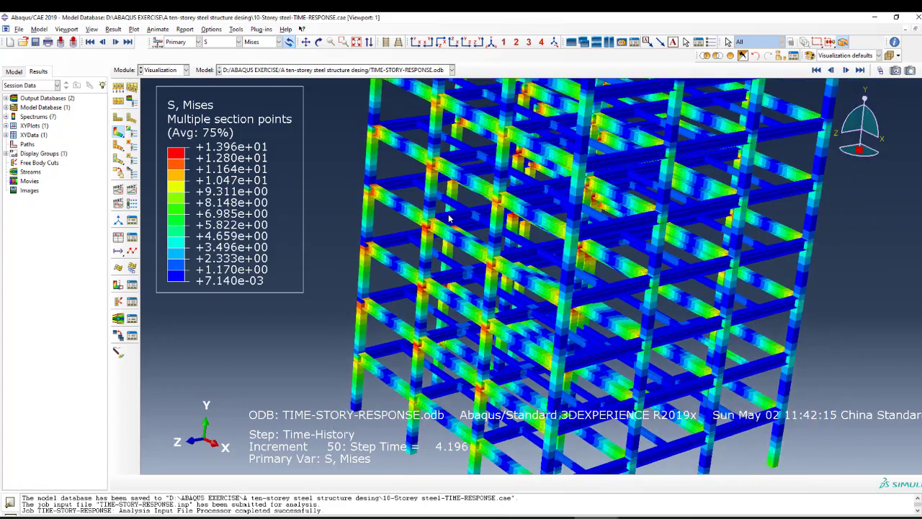
- Advance the Mises contour plot to the latest available frame and examine the stress over the whole building
{"action": "left_click", "coordinate": [861, 70]}
{"action": "left_click", "coordinate": [861, 69]}
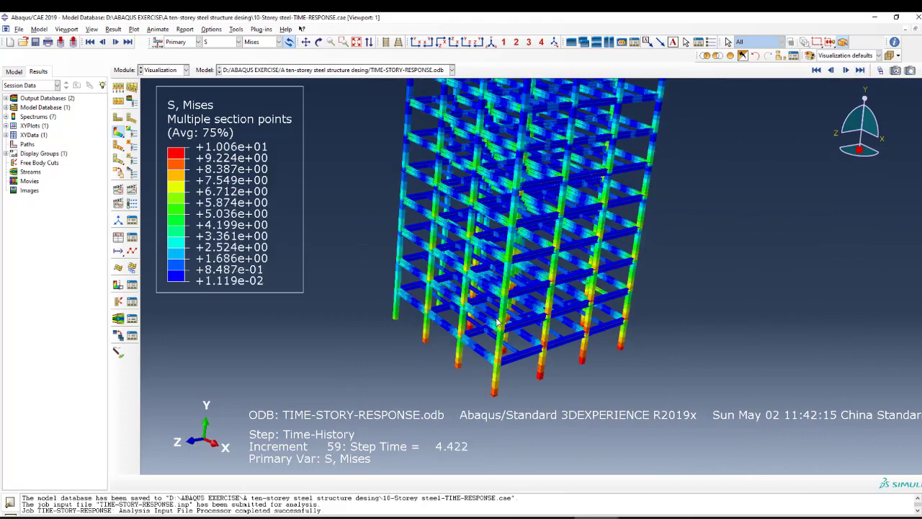
{"action": "left_click", "coordinate": [861, 70]}
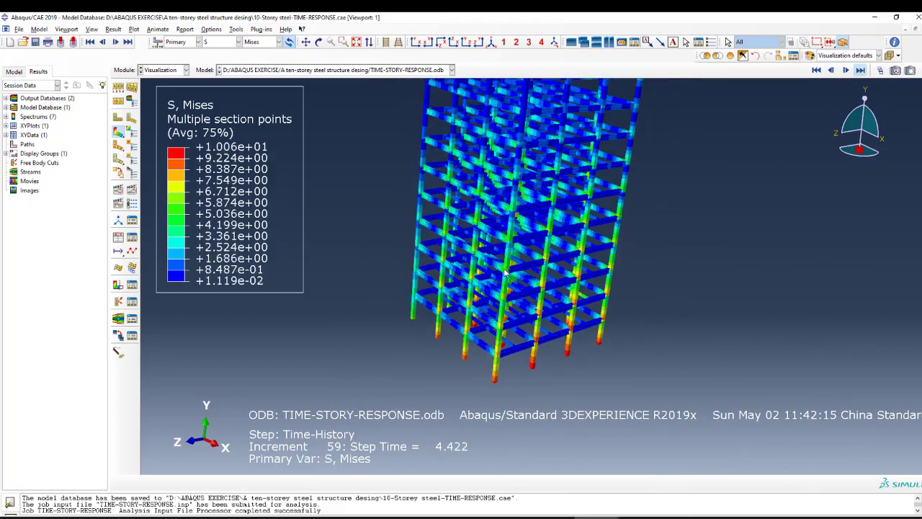
{"action": "scroll", "coordinate": [678, 274], "scroll_direction": "up", "scroll_amount": 3}
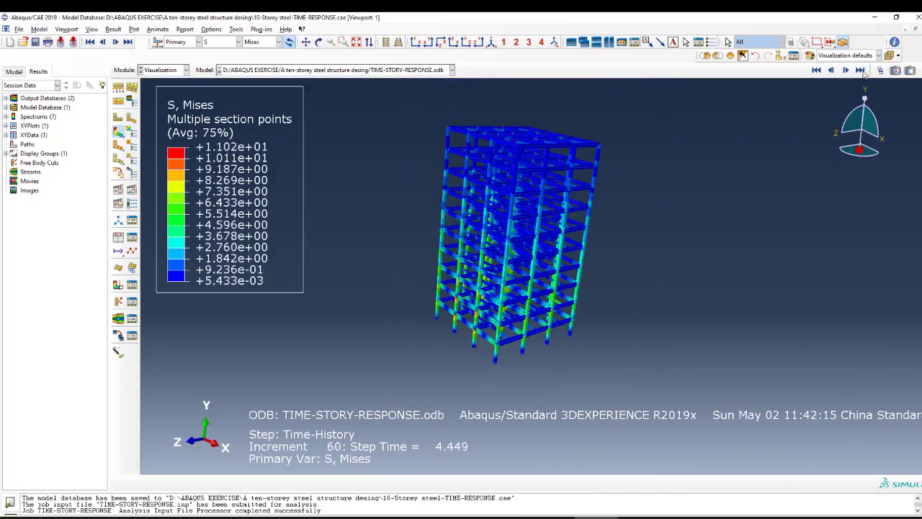
{"action": "scroll", "coordinate": [275, 201], "scroll_direction": "up", "scroll_amount": 1}
- Change the contour variable to acceleration A and show its A1 component
{"action": "left_click", "coordinate": [214, 46]}
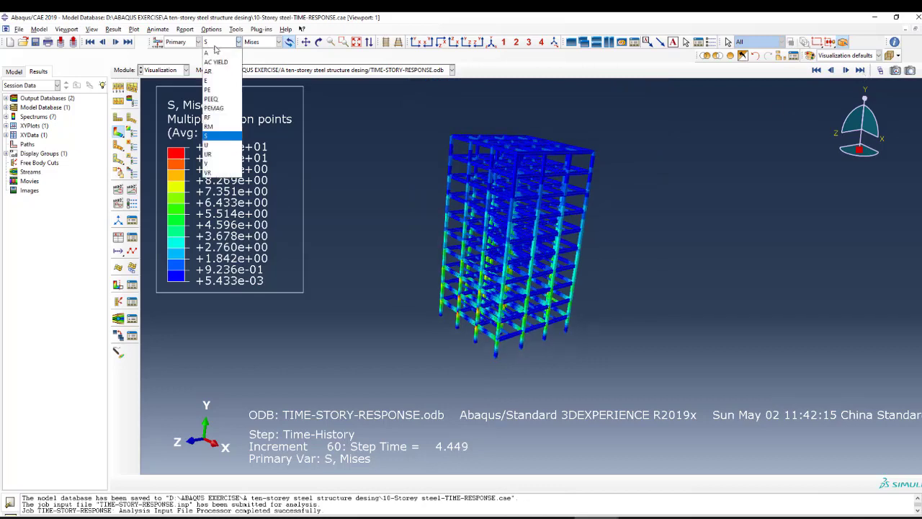
{"action": "left_click", "coordinate": [217, 58]}
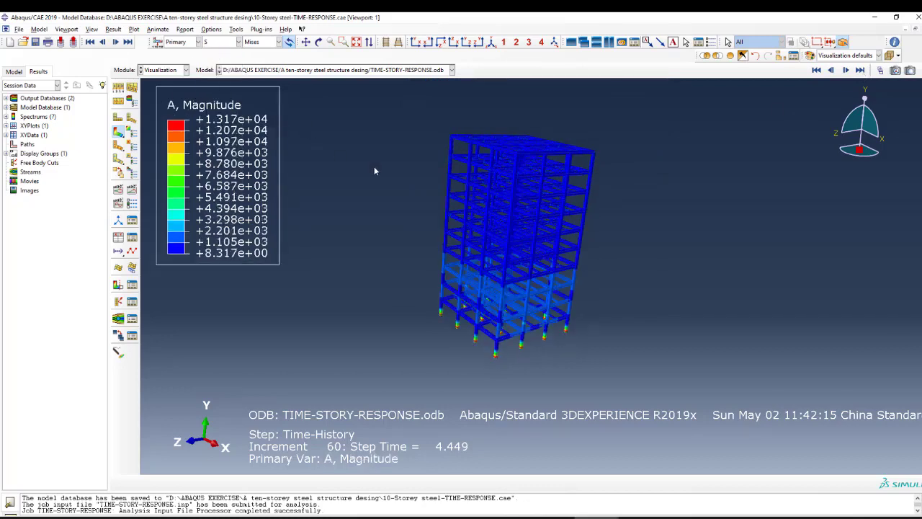
{"action": "left_click", "coordinate": [277, 42]}
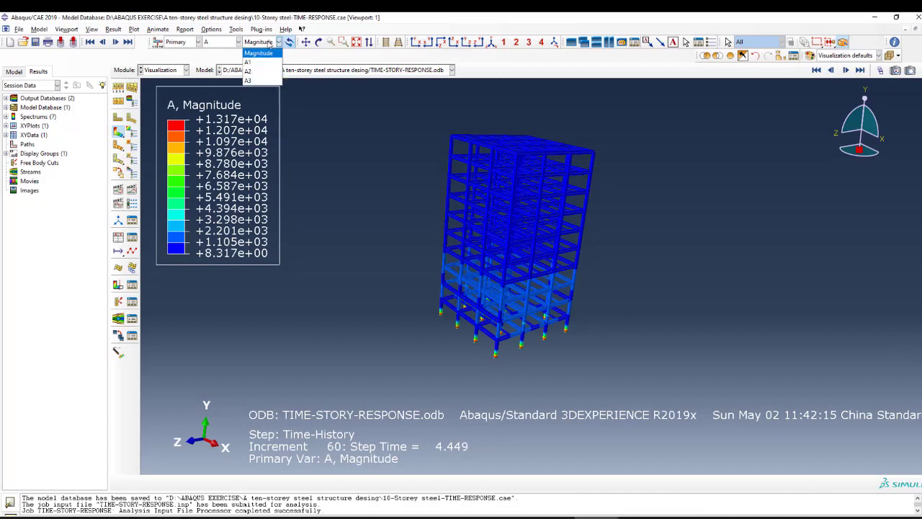
{"action": "left_click", "coordinate": [256, 59]}
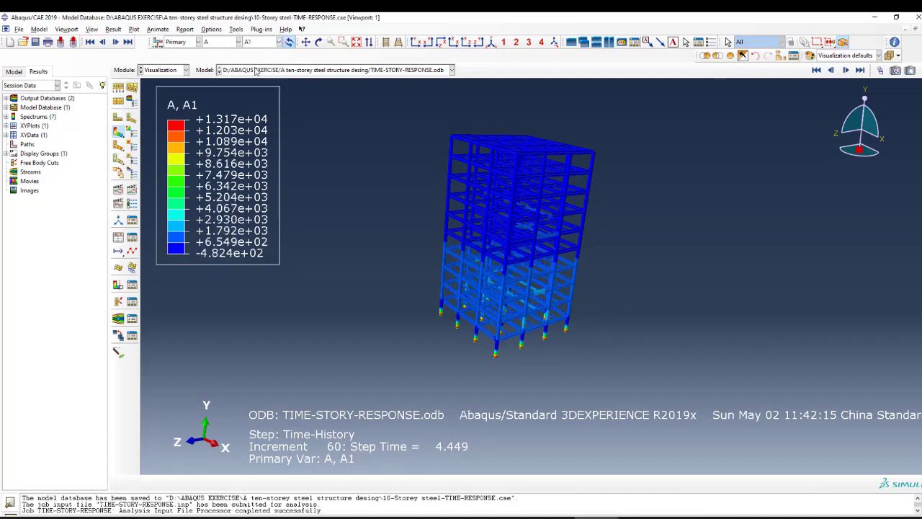
{"action": "left_click", "coordinate": [250, 42]}
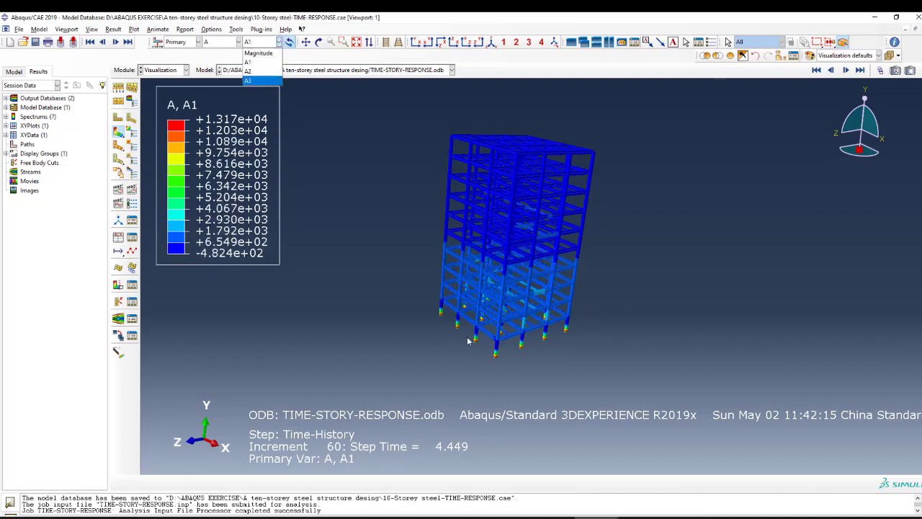
{"action": "left_click", "coordinate": [240, 74]}
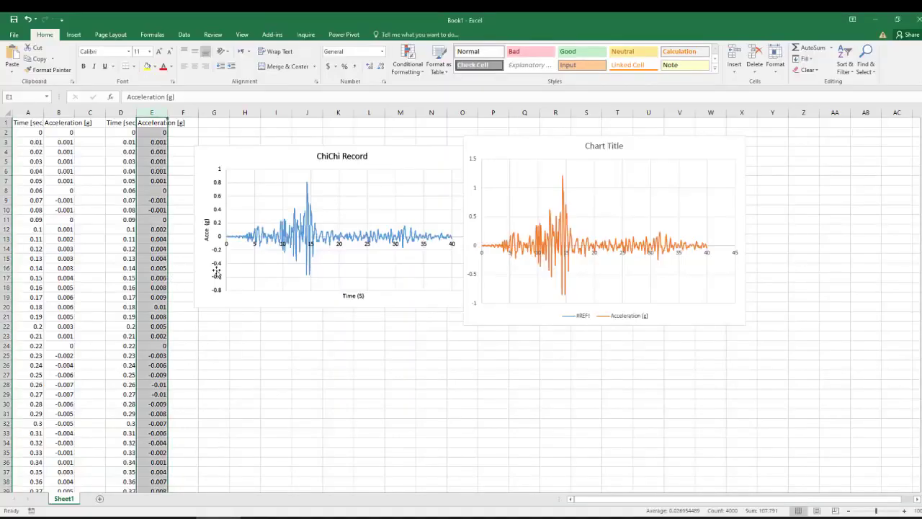
- Switch to Excel and compare the original and scaled accelerations at times around 5.4 to 5.6 seconds
{"action": "left_click", "coordinate": [180, 366]}
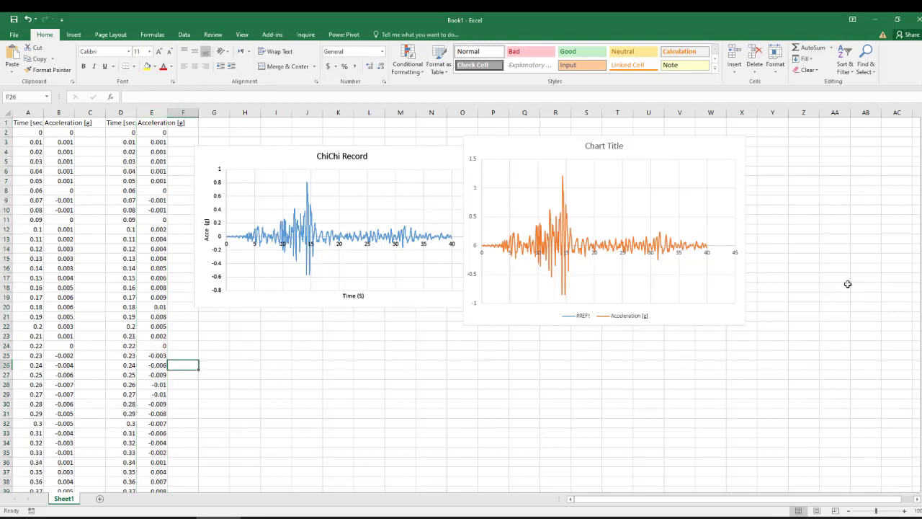
{"action": "scroll", "coordinate": [266, 428], "scroll_direction": "down", "scroll_amount": 20}
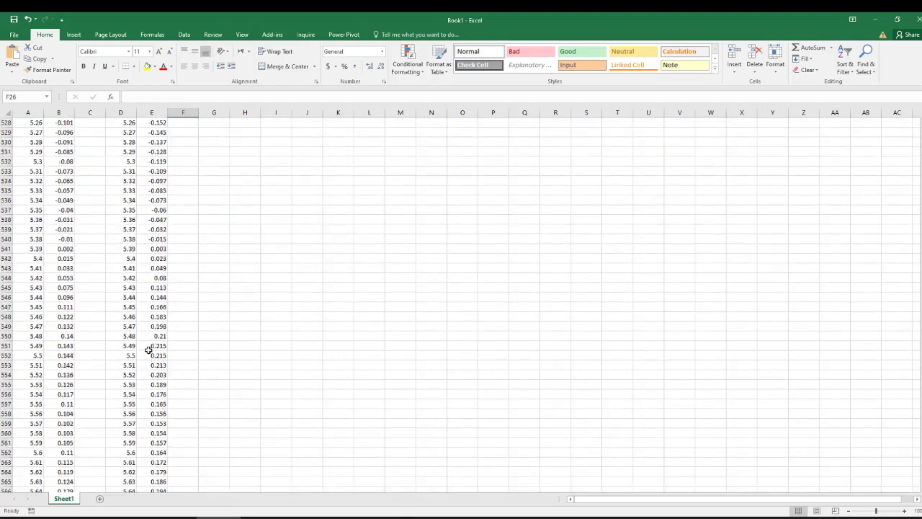
{"action": "scroll", "coordinate": [150, 361], "scroll_direction": "down", "scroll_amount": 2}
{"action": "left_click", "coordinate": [151, 375]}
{"action": "left_click", "coordinate": [47, 393]}
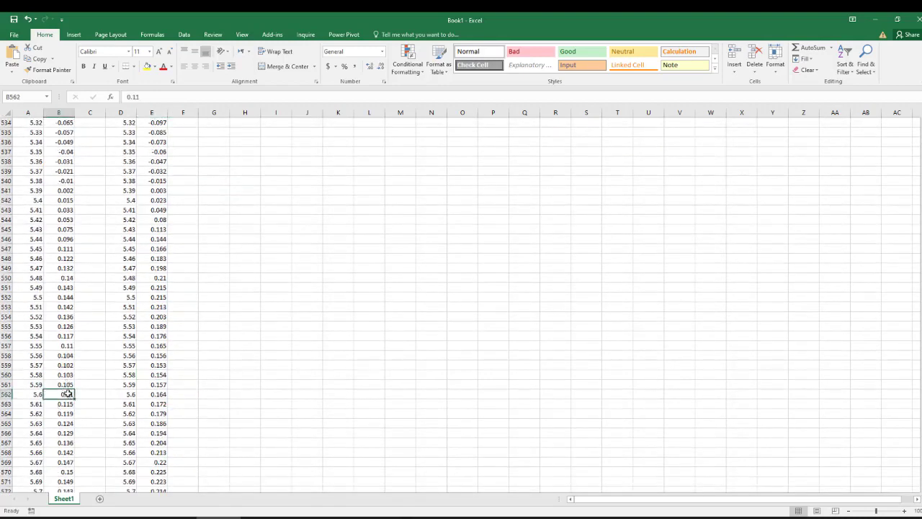
{"action": "scroll", "coordinate": [54, 338], "scroll_direction": "up", "scroll_amount": 3}
{"action": "left_click", "coordinate": [60, 325]}
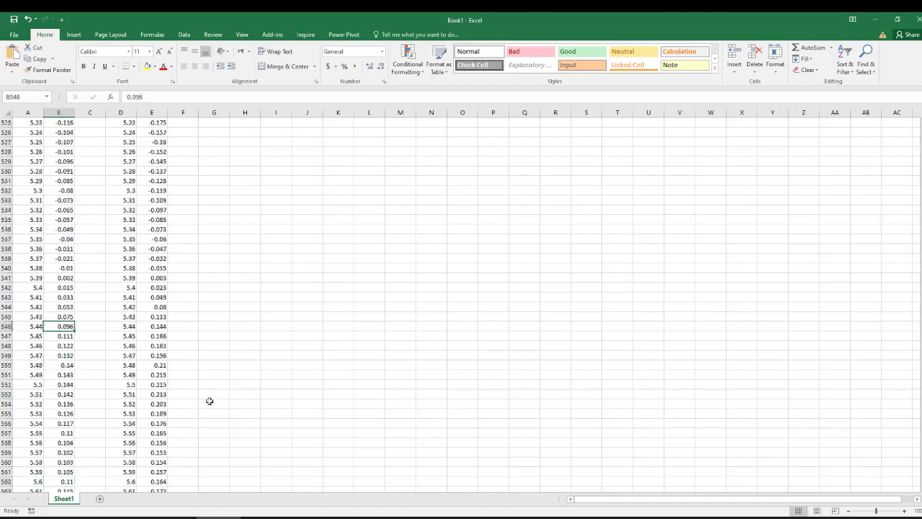
- Display the latest available A1 frame in Abaqus/CAE and return to Excel to review the two acceleration charts
{"action": "left_click", "coordinate": [597, 515]}
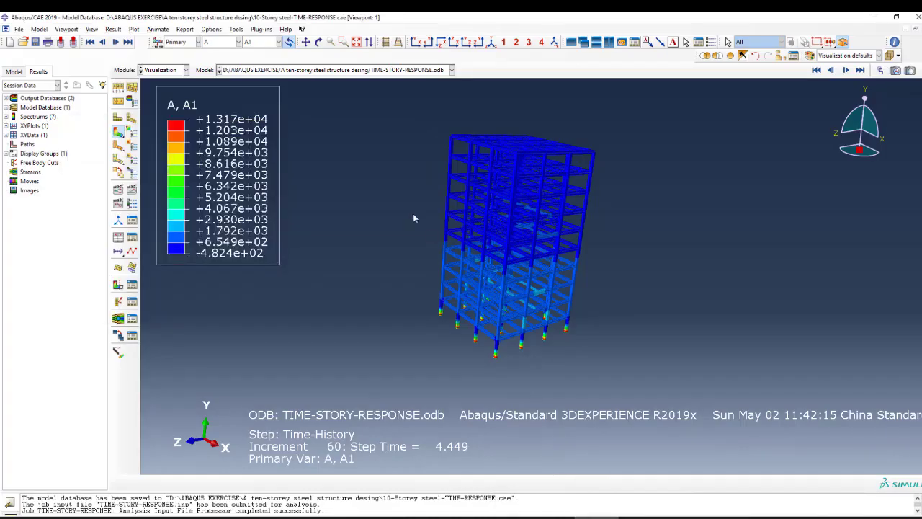
{"action": "left_click", "coordinate": [549, 484]}
{"action": "left_click", "coordinate": [861, 70]}
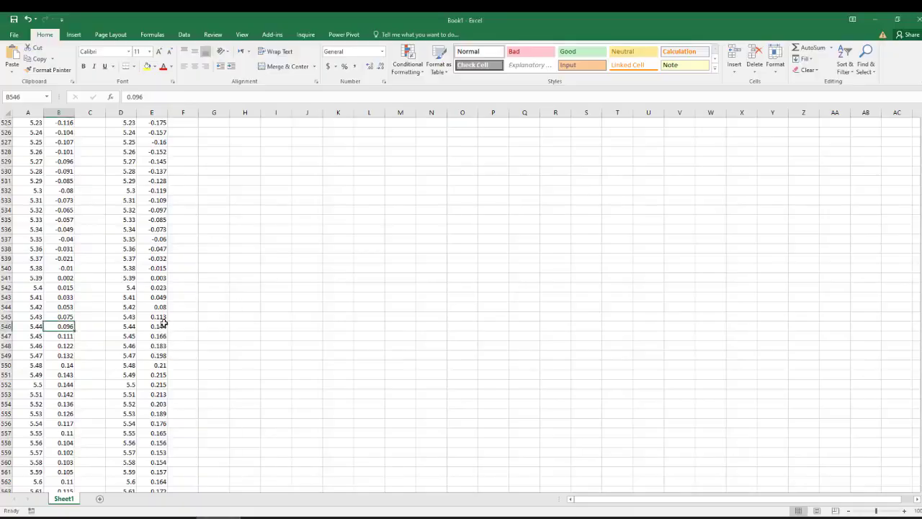
{"action": "scroll", "coordinate": [164, 325], "scroll_direction": "up", "scroll_amount": 5}
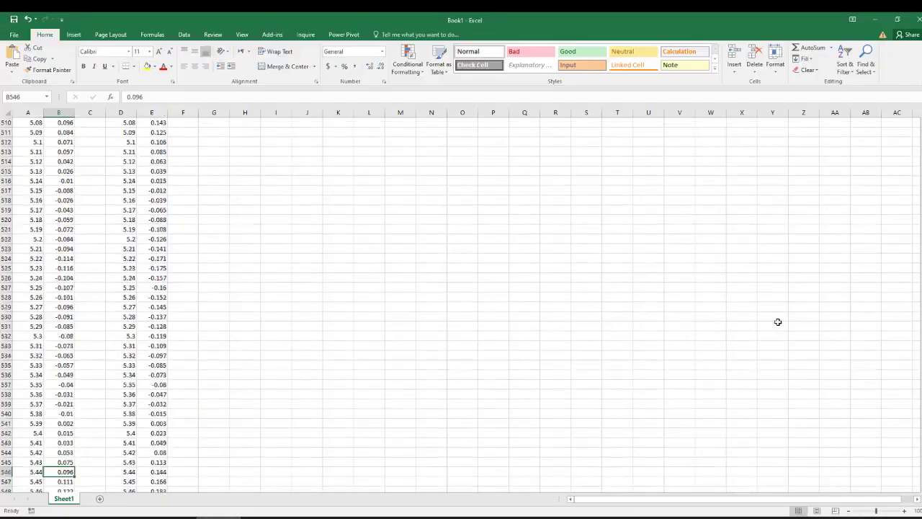
{"action": "scroll", "coordinate": [461, 303], "scroll_direction": "up", "scroll_amount": 20}
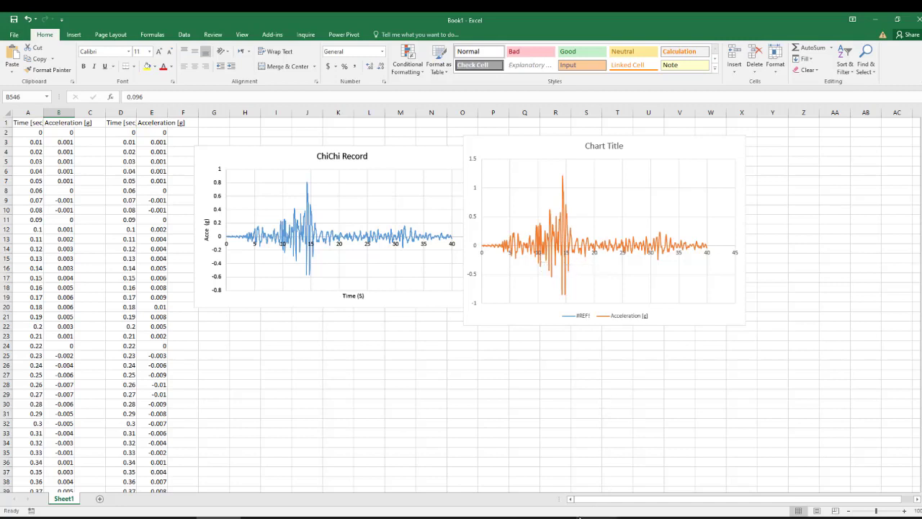
- Switch to Abaqus/CAE and animate the A1 acceleration contours over the time history, viewing the upper storeys up close
{"action": "left_click", "coordinate": [547, 477]}
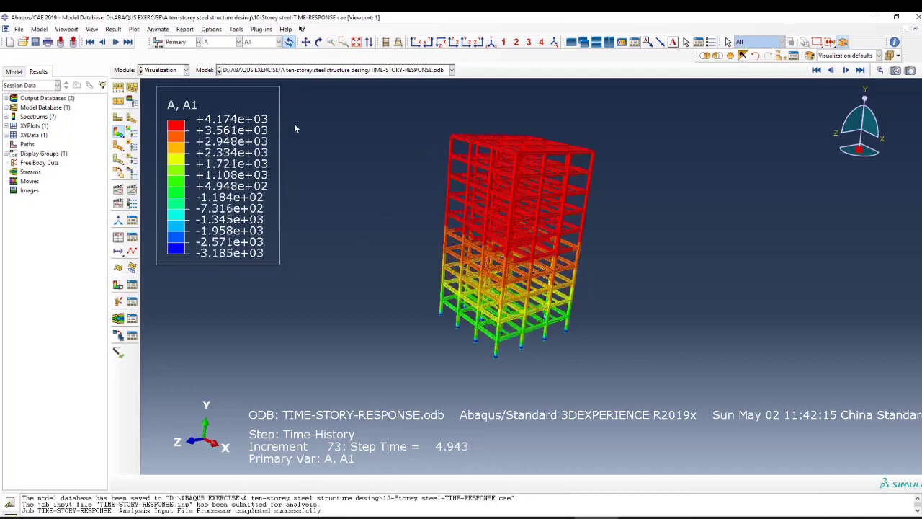
{"action": "left_click", "coordinate": [132, 190]}
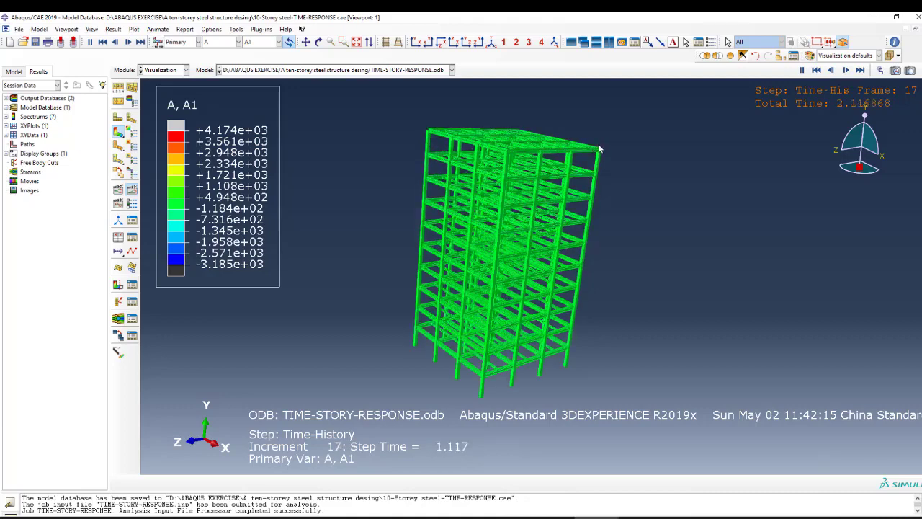
{"action": "scroll", "coordinate": [317, 251], "scroll_direction": "up", "scroll_amount": 3}
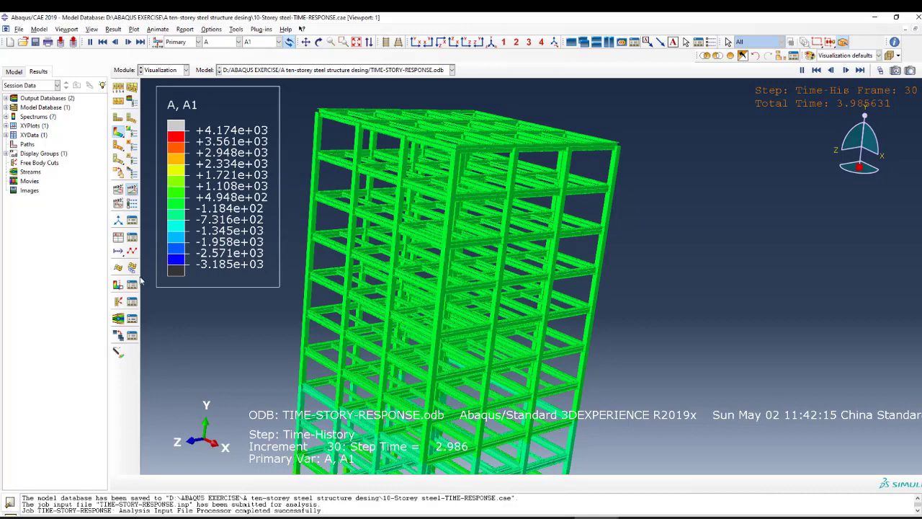
- Set the deformation scale factor to Uniform with a value of 10 in the common plot options and apply it
{"action": "left_click", "coordinate": [212, 29]}
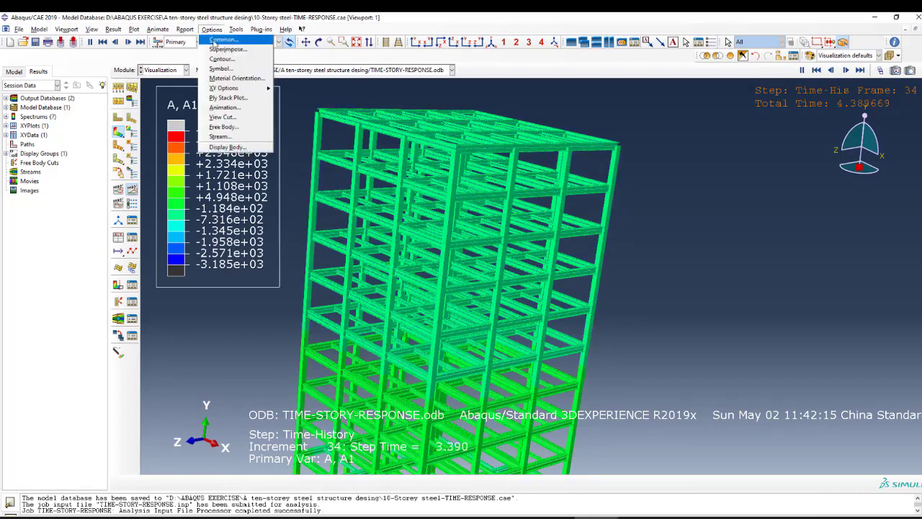
{"action": "left_click", "coordinate": [214, 40]}
{"action": "left_click", "coordinate": [57, 230]}
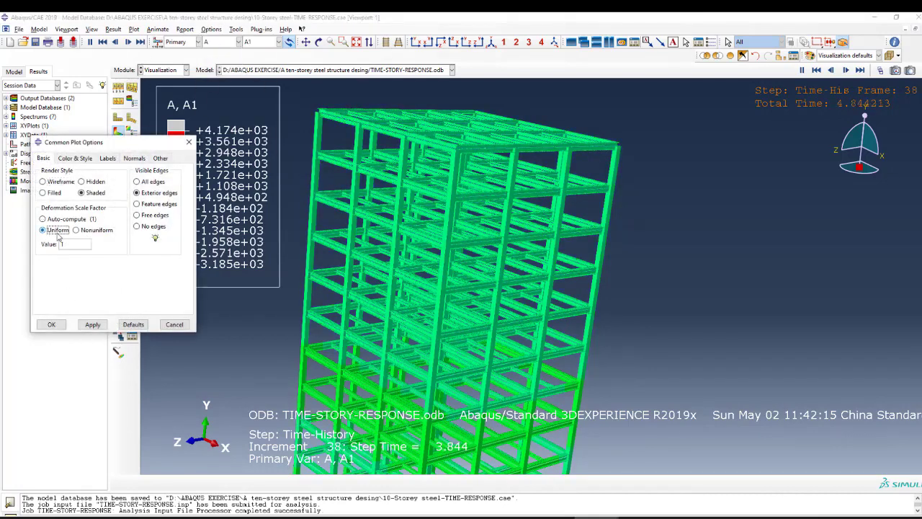
{"action": "left_click", "coordinate": [72, 244]}
{"action": "type", "text": "0"}
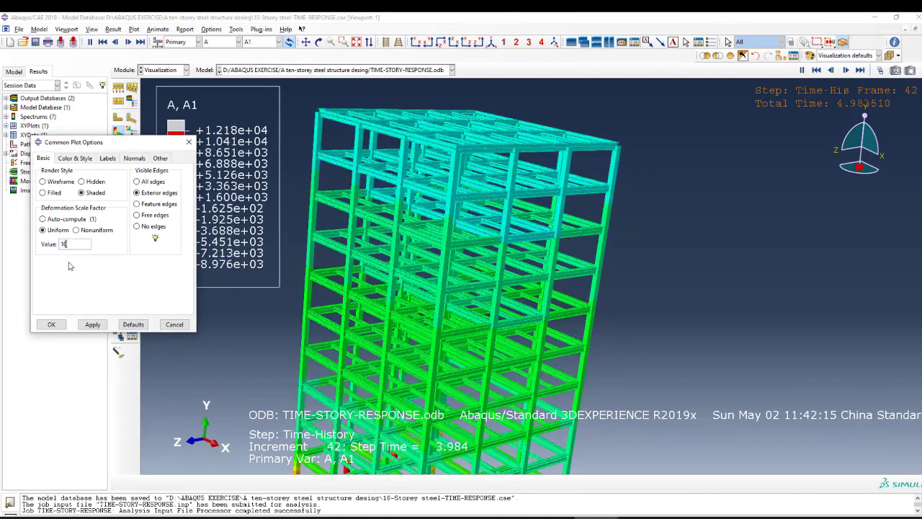
{"action": "left_click", "coordinate": [92, 324]}
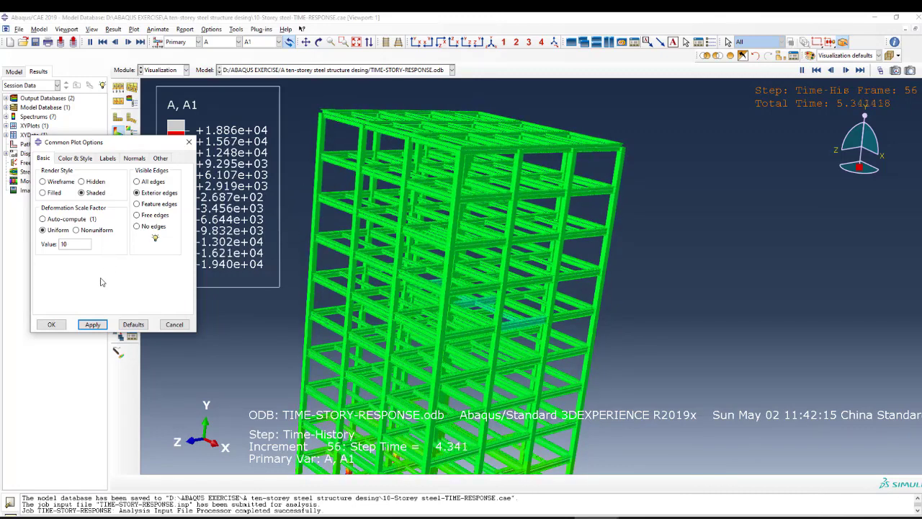
- Raise the uniform deformation scale factor to 100 and accept the plot options
{"action": "left_click", "coordinate": [74, 244]}
{"action": "type", "text": "0"}
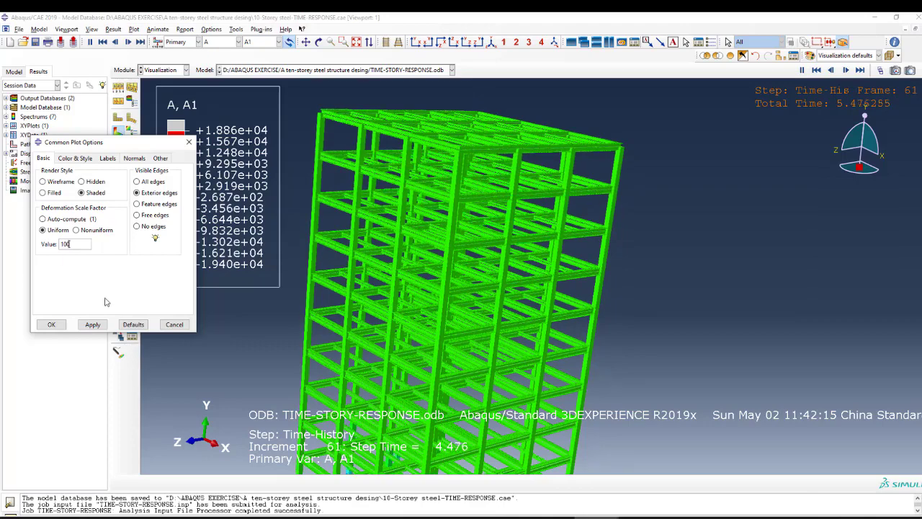
{"action": "left_click", "coordinate": [93, 324]}
{"action": "left_click", "coordinate": [57, 326]}
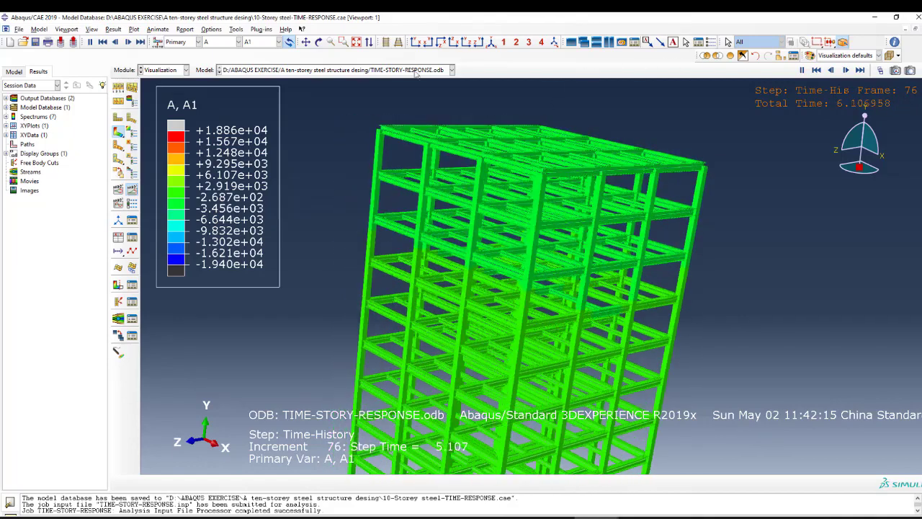
- Show the whole frame in isometric view and increase the frame rate in the animation options
{"action": "left_click", "coordinate": [491, 42]}
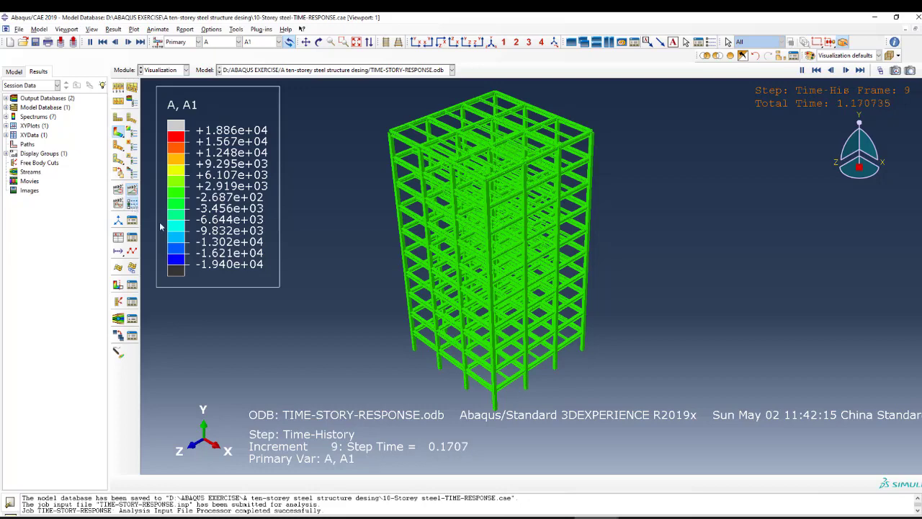
{"action": "left_click", "coordinate": [134, 198]}
{"action": "left_click_drag", "start_coordinate": [67, 187], "coordinate": [98, 188]}
{"action": "left_click", "coordinate": [81, 265]}
{"action": "left_click", "coordinate": [32, 266]}
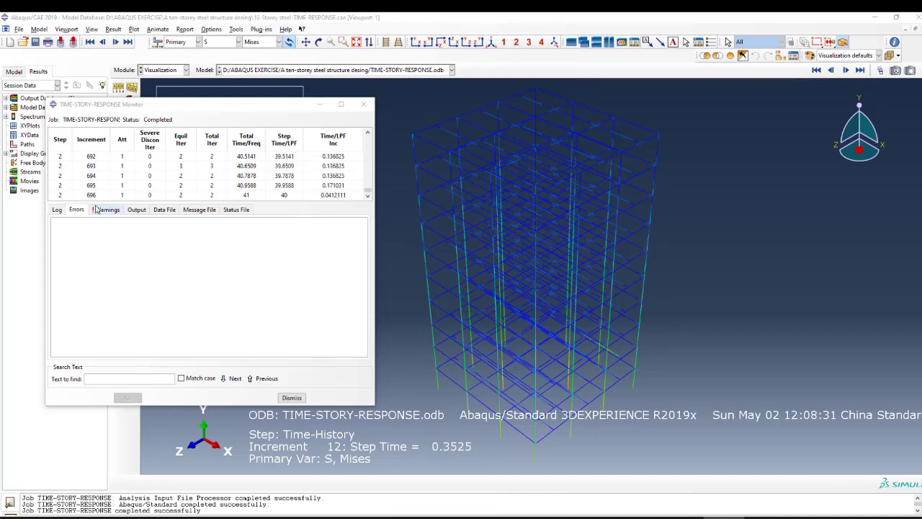
- Review the TIME-STORY-RESPONSE job's log, close the monitor, and display the last frame of the Mises stress contours
{"action": "left_click", "coordinate": [58, 210]}
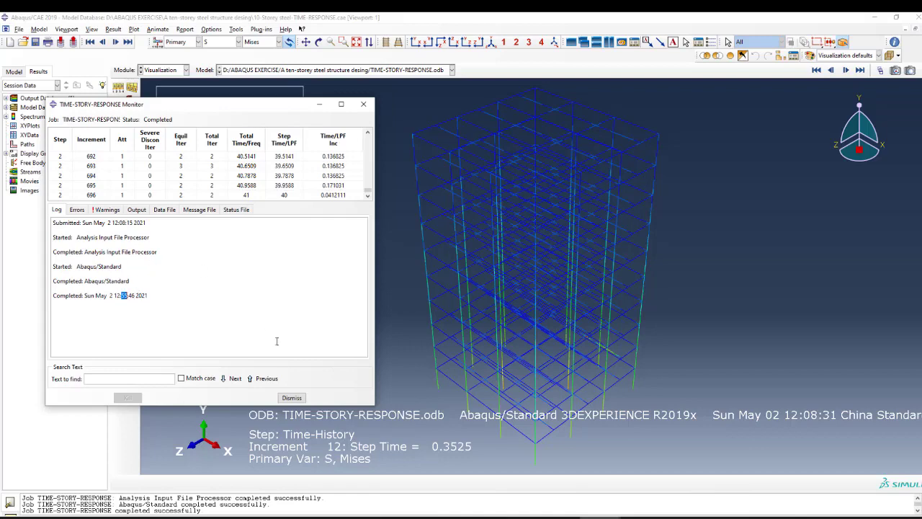
{"action": "left_click", "coordinate": [292, 397]}
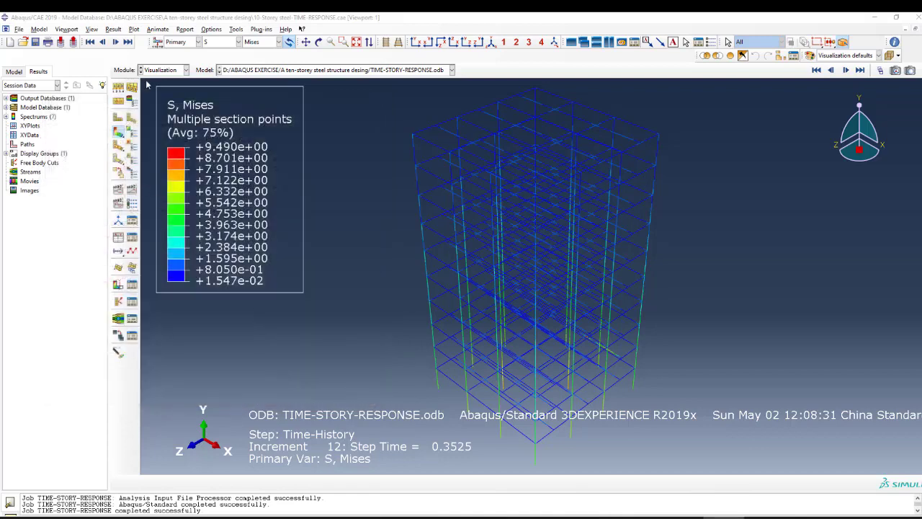
{"action": "left_click", "coordinate": [847, 70]}
{"action": "left_click", "coordinate": [848, 70]}
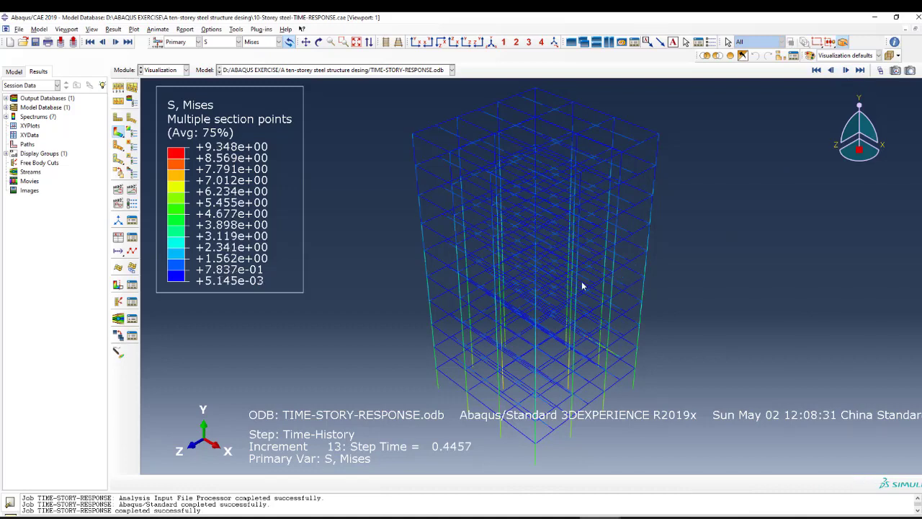
{"action": "left_click", "coordinate": [860, 69]}
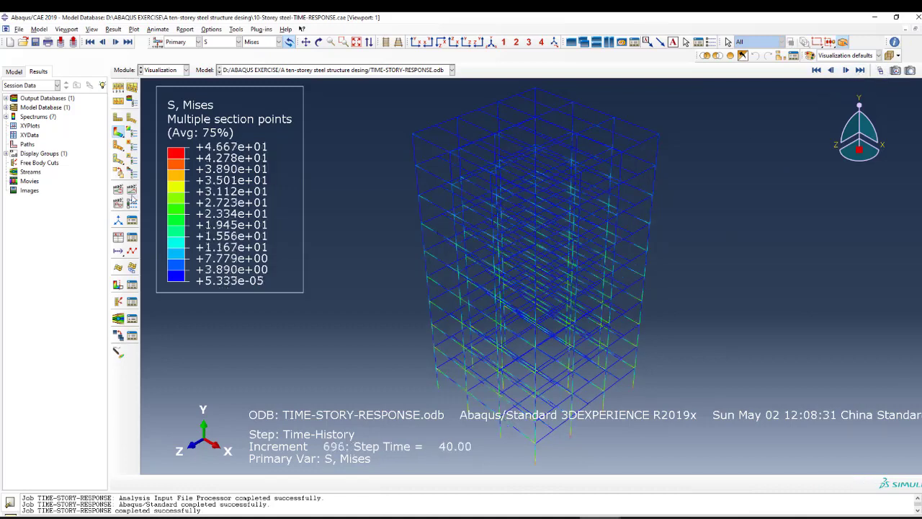
- Try the time-history, harmonic and scale-factor animations of the Mises stress contours, and end the animation
{"action": "left_click", "coordinate": [132, 192]}
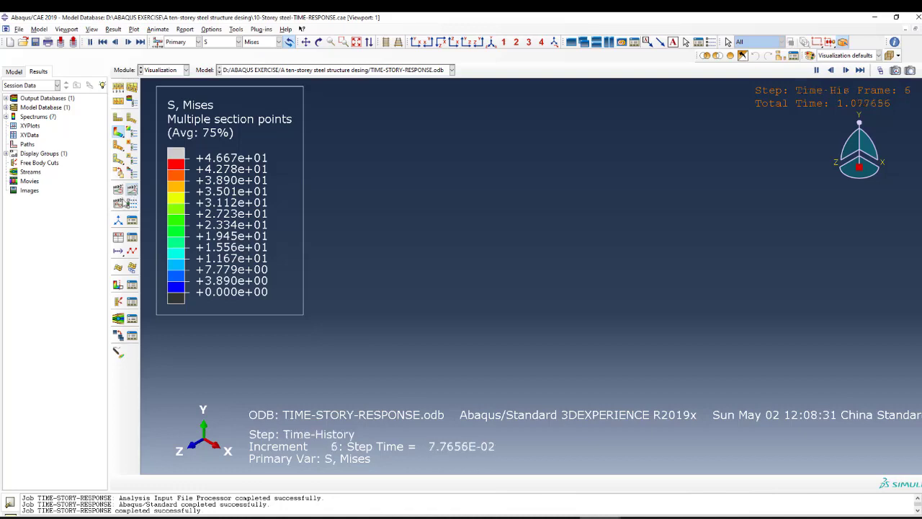
{"action": "left_click", "coordinate": [118, 205]}
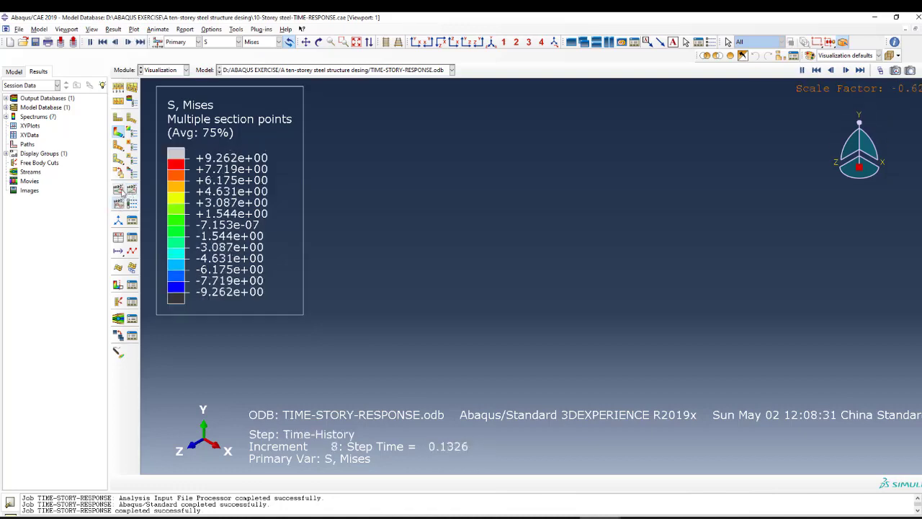
{"action": "left_click", "coordinate": [133, 191]}
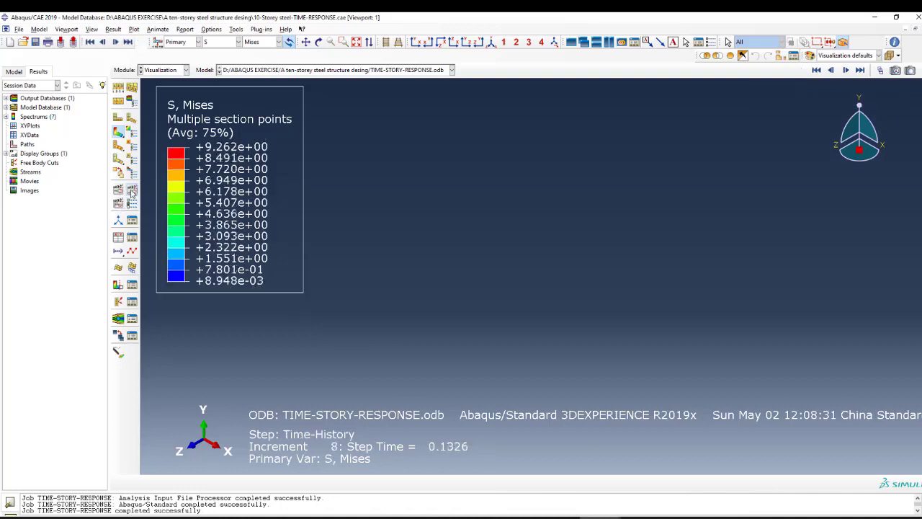
{"action": "left_click", "coordinate": [133, 192]}
{"action": "left_click", "coordinate": [117, 204]}
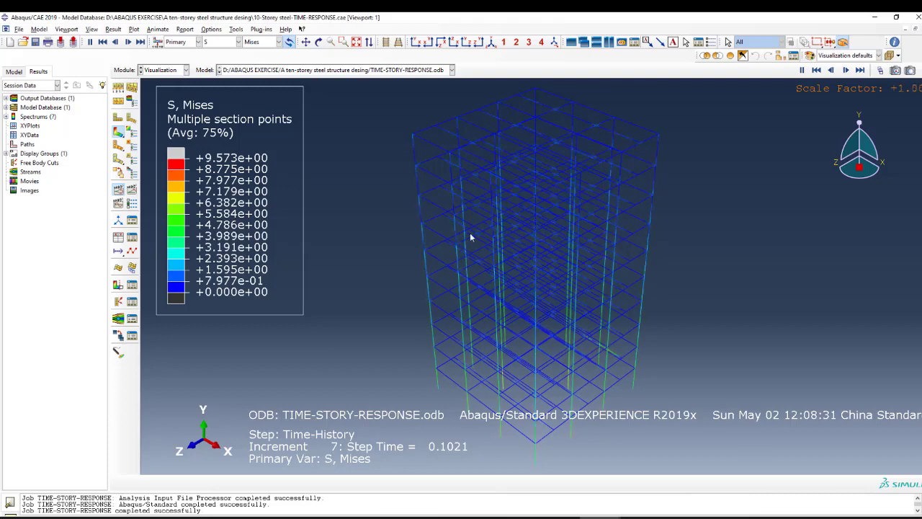
{"action": "left_click", "coordinate": [846, 70]}
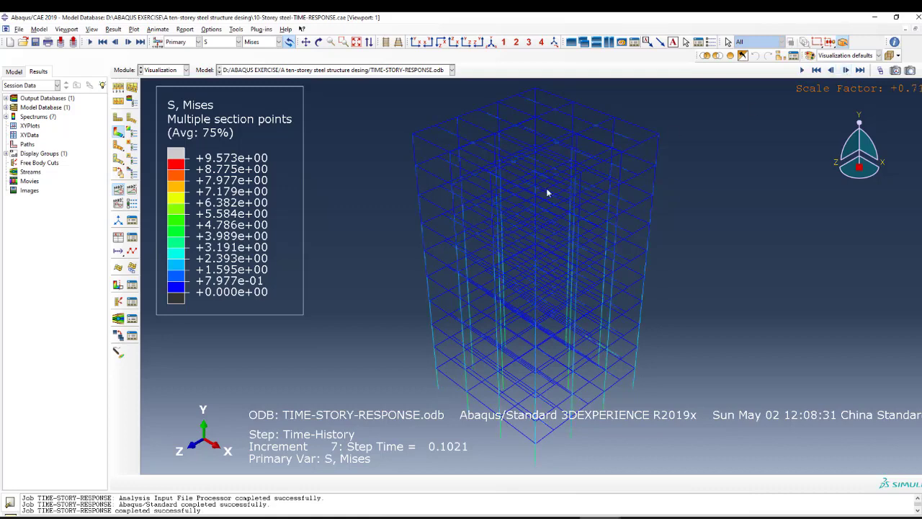
{"action": "left_click", "coordinate": [118, 192]}
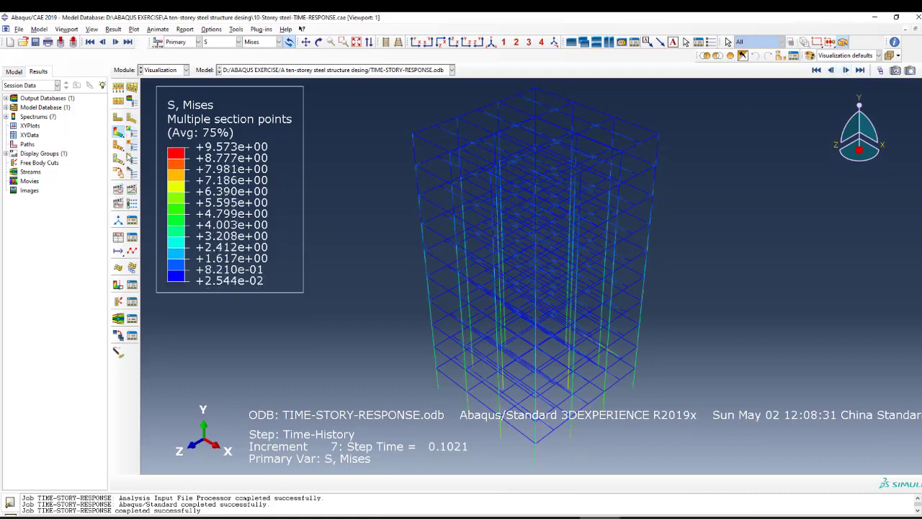
- Start creating XY data from the ODB field output, with position Unique Nodal and the spatial acceleration component A1
{"action": "left_click", "coordinate": [134, 220]}
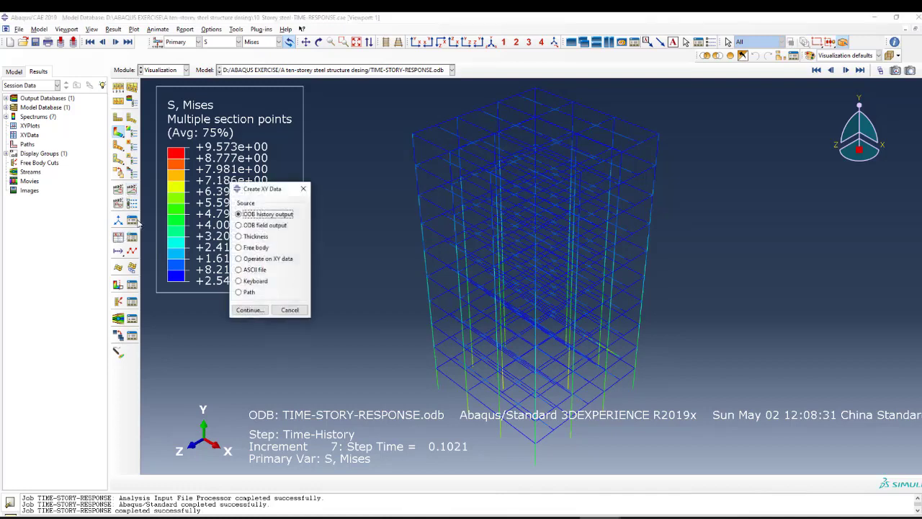
{"action": "left_click", "coordinate": [252, 226]}
{"action": "left_click", "coordinate": [248, 310]}
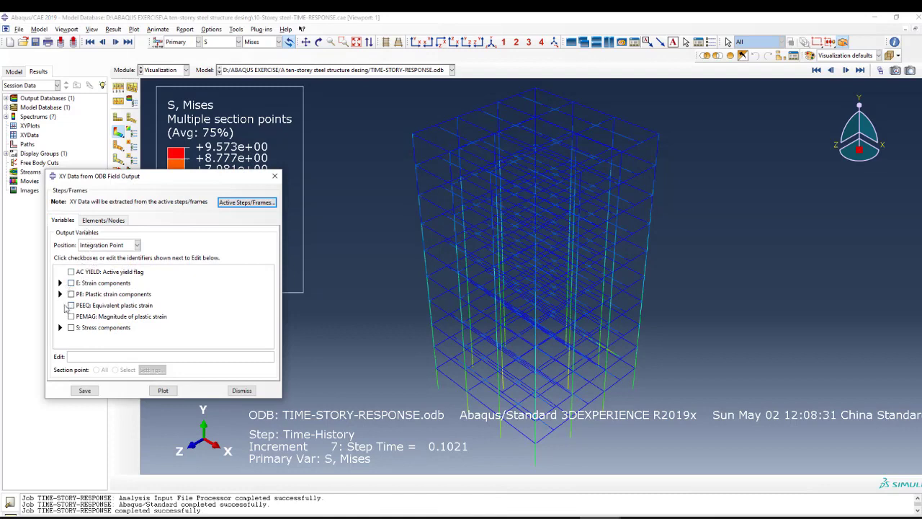
{"action": "left_click", "coordinate": [90, 247]}
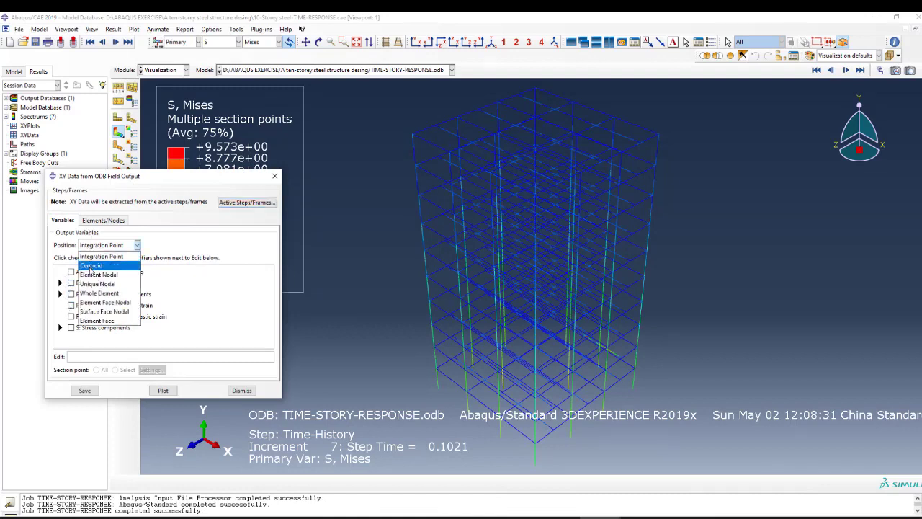
{"action": "left_click", "coordinate": [96, 285]}
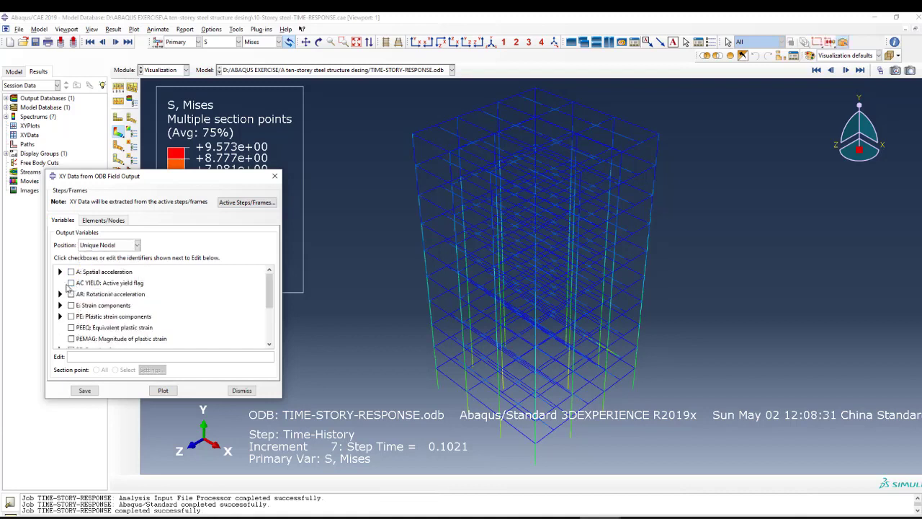
{"action": "left_click", "coordinate": [60, 271]}
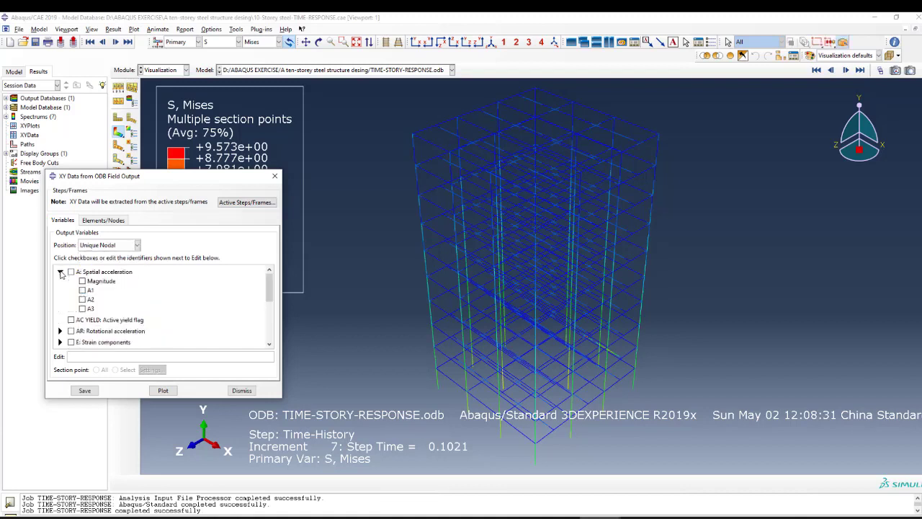
{"action": "scroll", "coordinate": [128, 281], "scroll_direction": "down", "scroll_amount": 2}
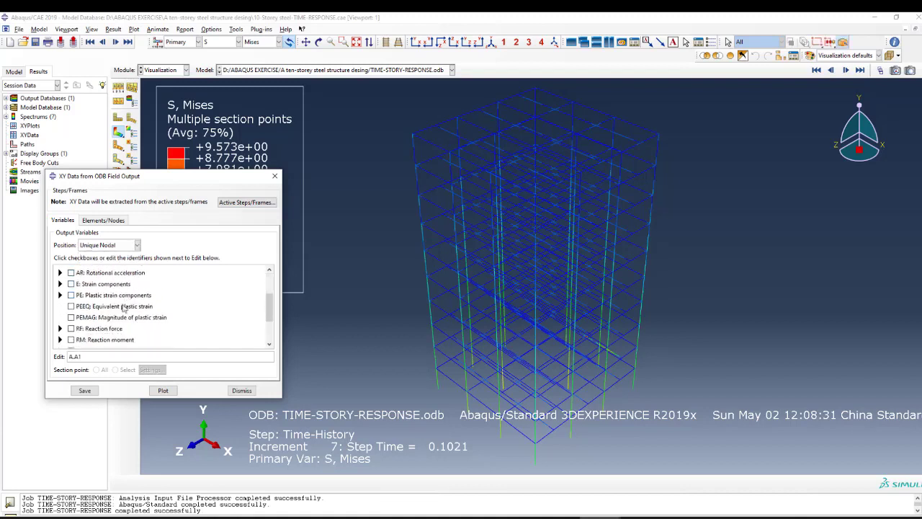
- Pick the roof corner node in the viewport, plot its A1 acceleration against time, and close the extraction dialog
{"action": "left_click", "coordinate": [101, 220]}
{"action": "left_click", "coordinate": [133, 246]}
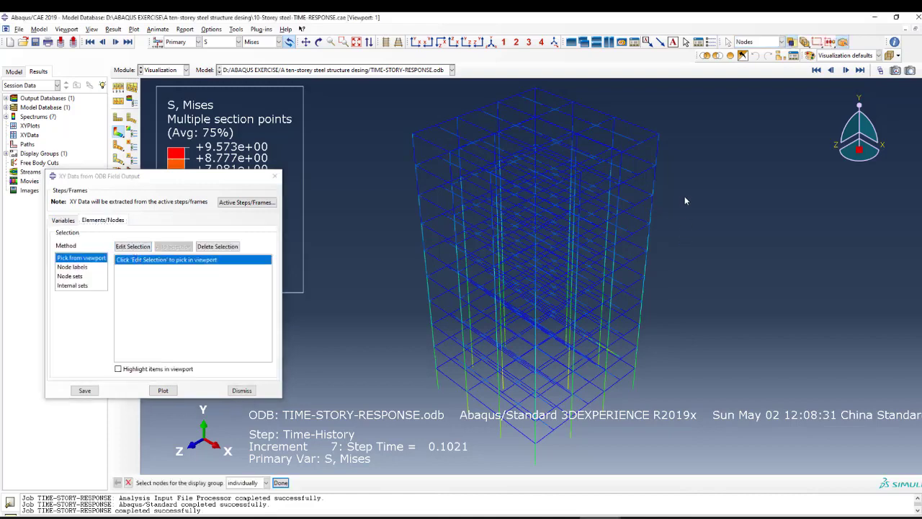
{"action": "scroll", "coordinate": [657, 137], "scroll_direction": "up", "scroll_amount": 5}
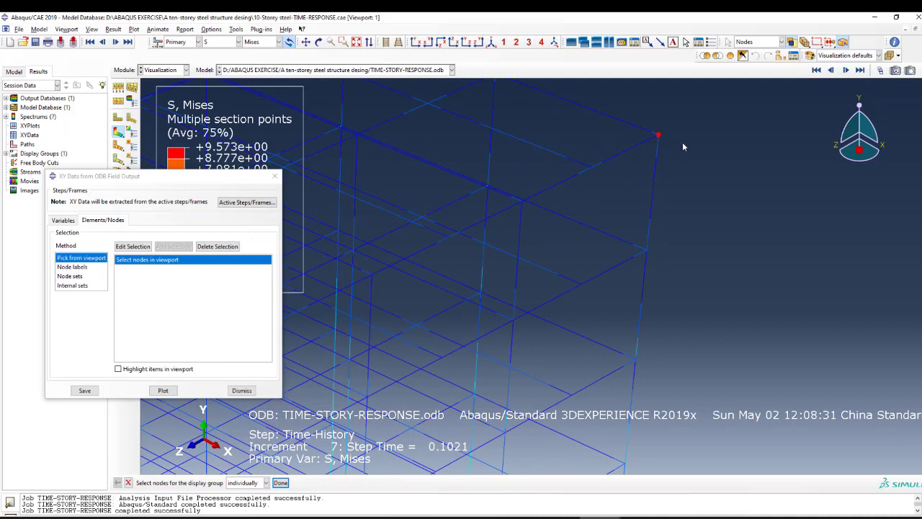
{"action": "middle_click", "coordinate": [683, 147]}
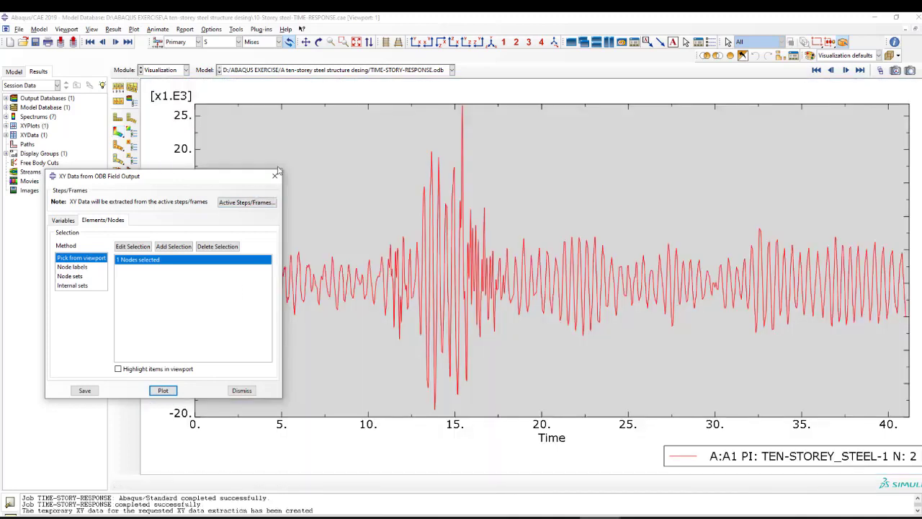
{"action": "left_click", "coordinate": [274, 175]}
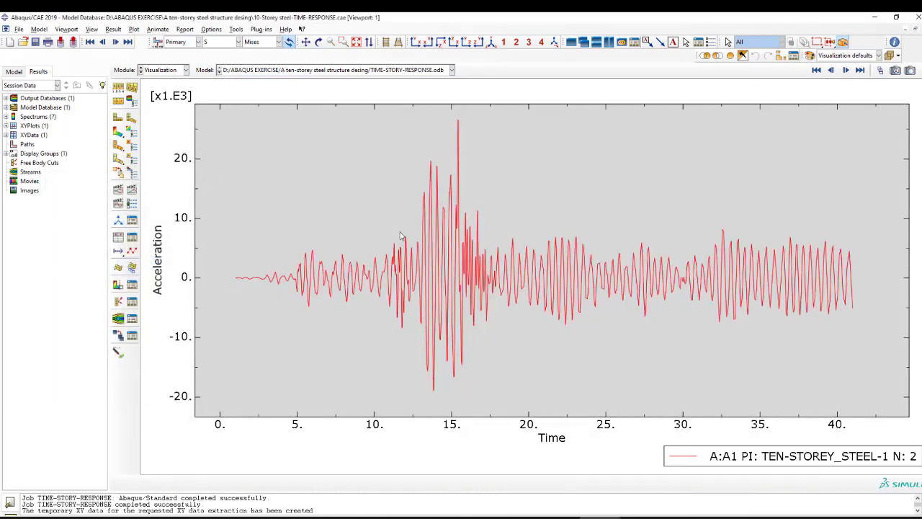
- Examine the roof corner node's A1 acceleration curve over the full time range
{"action": "left_click", "coordinate": [449, 264]}
{"action": "scroll", "coordinate": [442, 264], "scroll_direction": "up", "scroll_amount": 1}
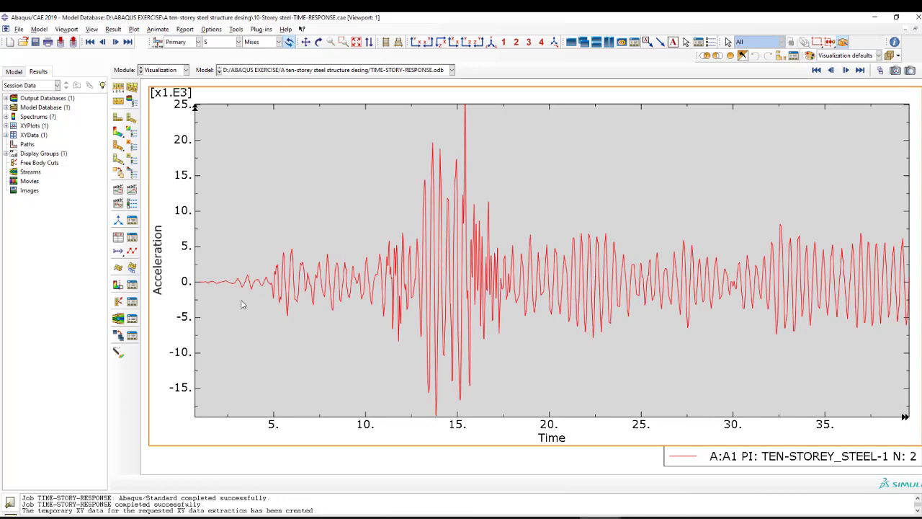
{"action": "left_click", "coordinate": [118, 238]}
{"action": "left_click", "coordinate": [303, 189]}
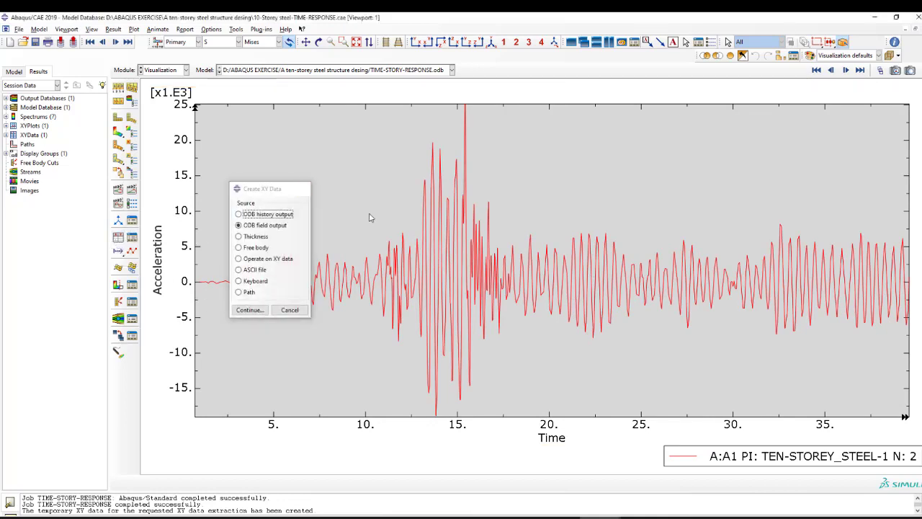
{"action": "scroll", "coordinate": [508, 242], "scroll_direction": "down", "scroll_amount": 1}
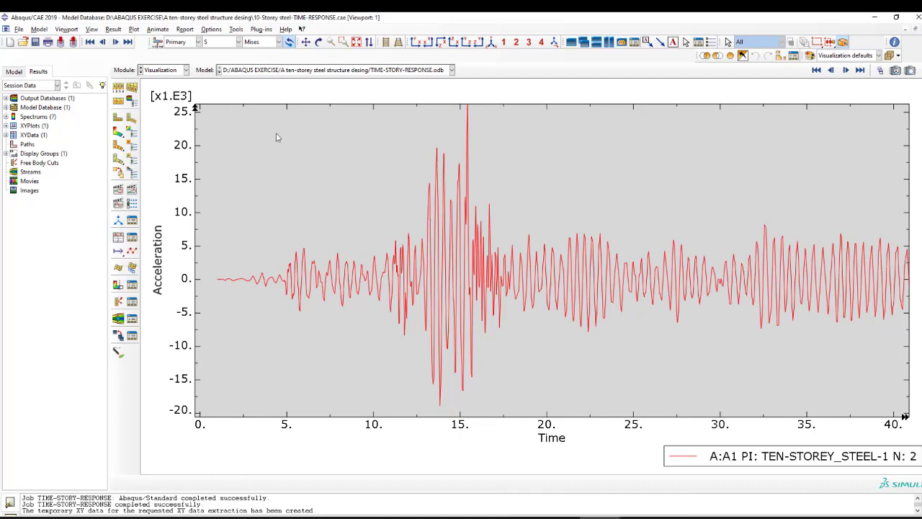
- Start another XY data extraction from the ODB field output and deselect the spatial acceleration component A1
{"action": "left_click", "coordinate": [119, 238]}
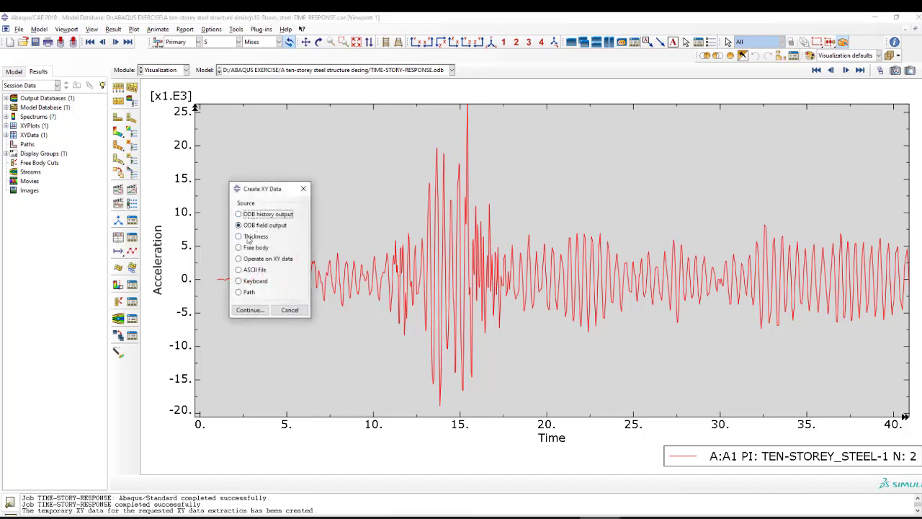
{"action": "left_click", "coordinate": [120, 133]}
{"action": "left_click", "coordinate": [254, 311]}
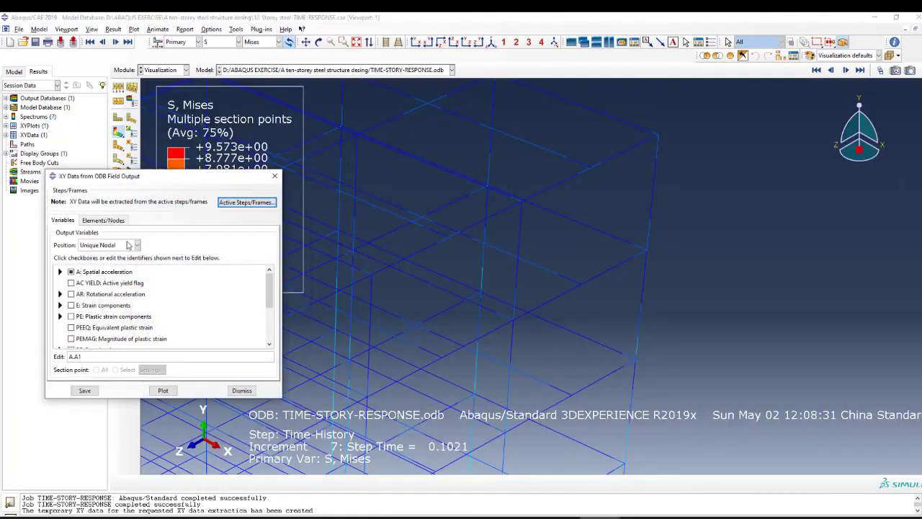
{"action": "left_click", "coordinate": [60, 272]}
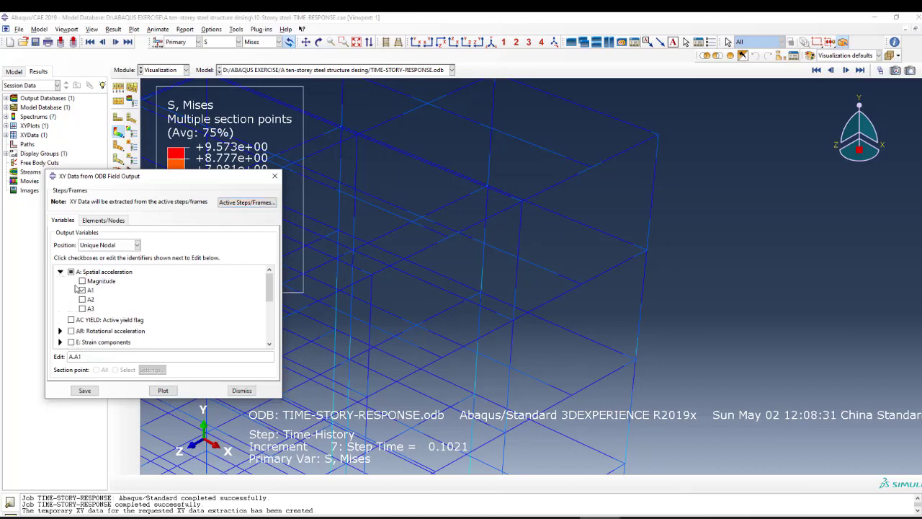
{"action": "left_click", "coordinate": [82, 289]}
- Choose the spatial velocity component V1 as the output variable for the XY data
{"action": "scroll", "coordinate": [122, 296], "scroll_direction": "down", "scroll_amount": 2}
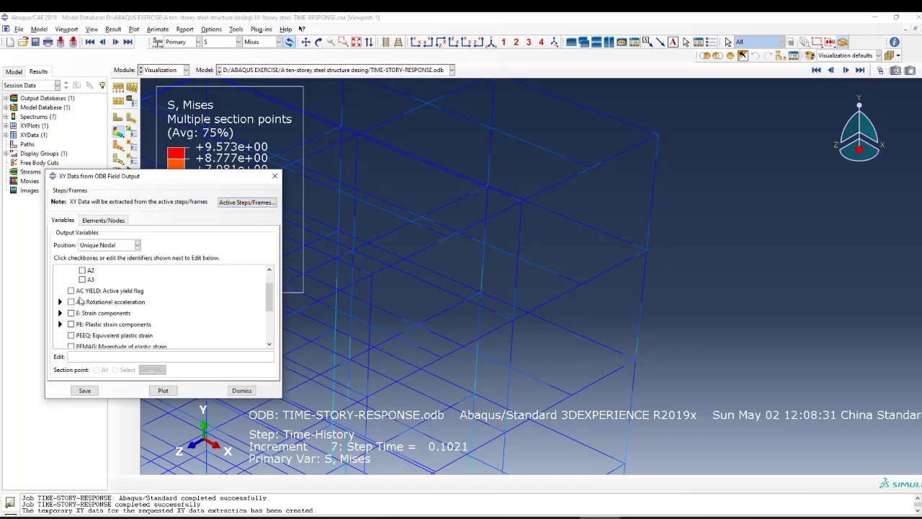
{"action": "scroll", "coordinate": [93, 304], "scroll_direction": "down", "scroll_amount": 3}
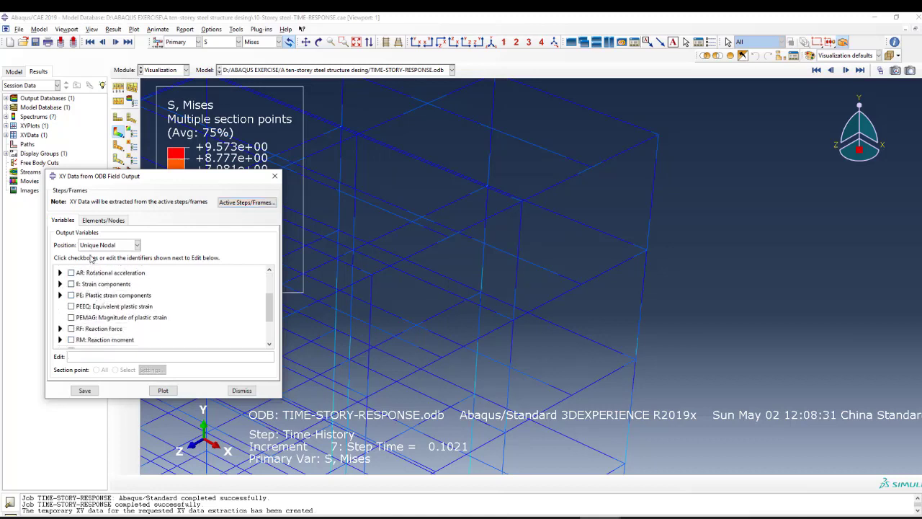
{"action": "scroll", "coordinate": [96, 304], "scroll_direction": "down", "scroll_amount": 3}
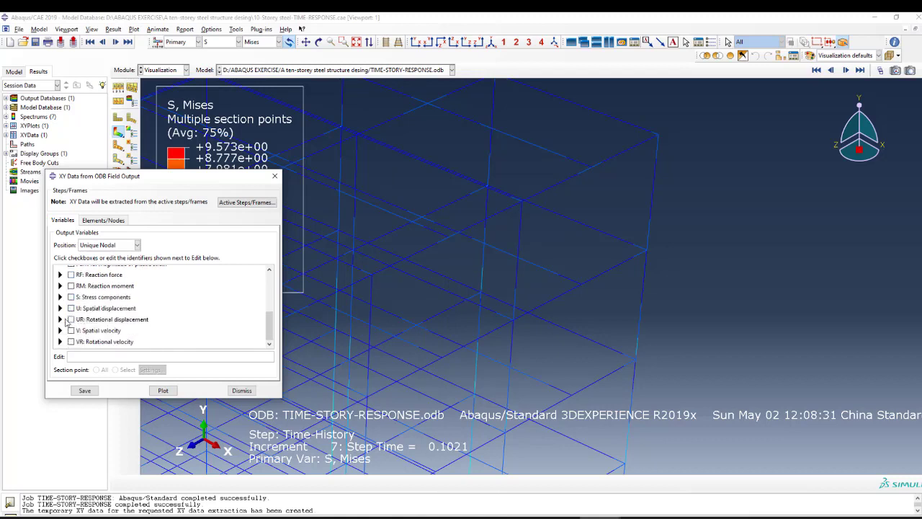
{"action": "left_click", "coordinate": [60, 330]}
{"action": "scroll", "coordinate": [79, 321], "scroll_direction": "down", "scroll_amount": 3}
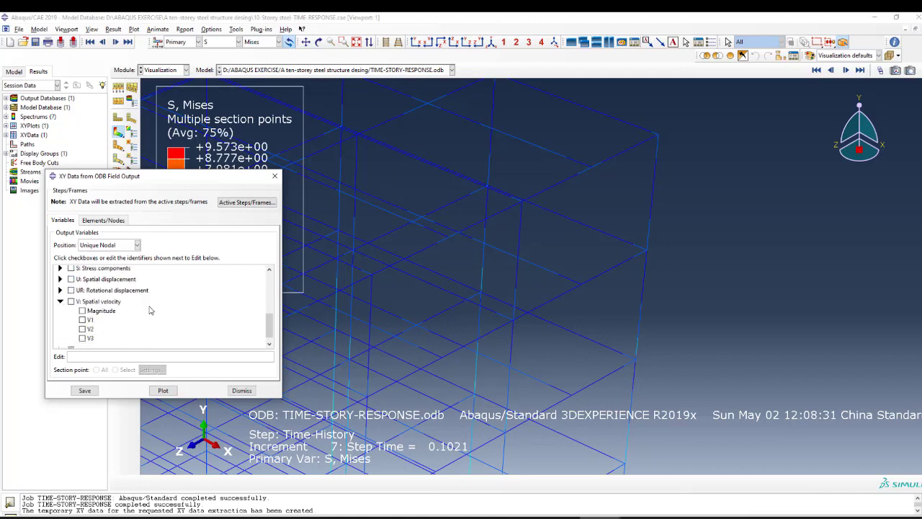
{"action": "left_click", "coordinate": [82, 311]}
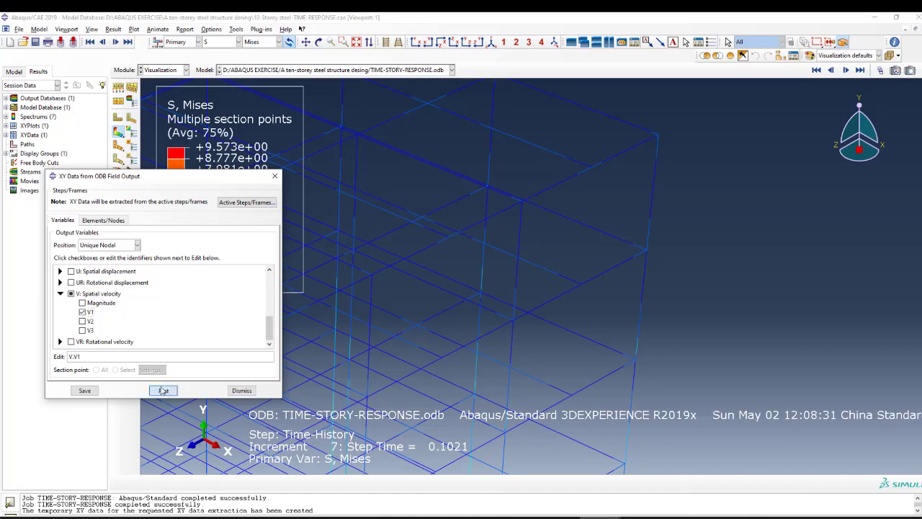
{"action": "left_click", "coordinate": [163, 390]}
{"action": "left_click", "coordinate": [163, 301]}
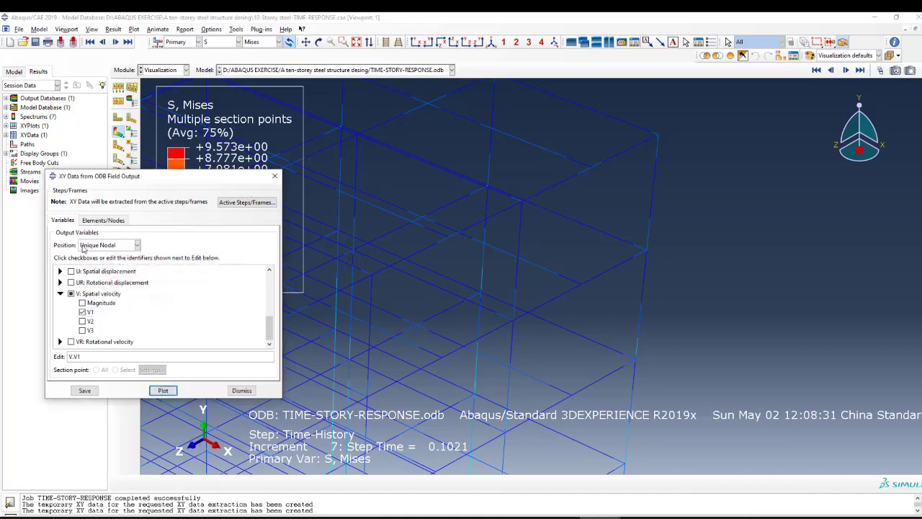
- Plot the V1 velocity against time for the roof corner node picked in the viewport, and close the extraction dialog
{"action": "left_click", "coordinate": [115, 220]}
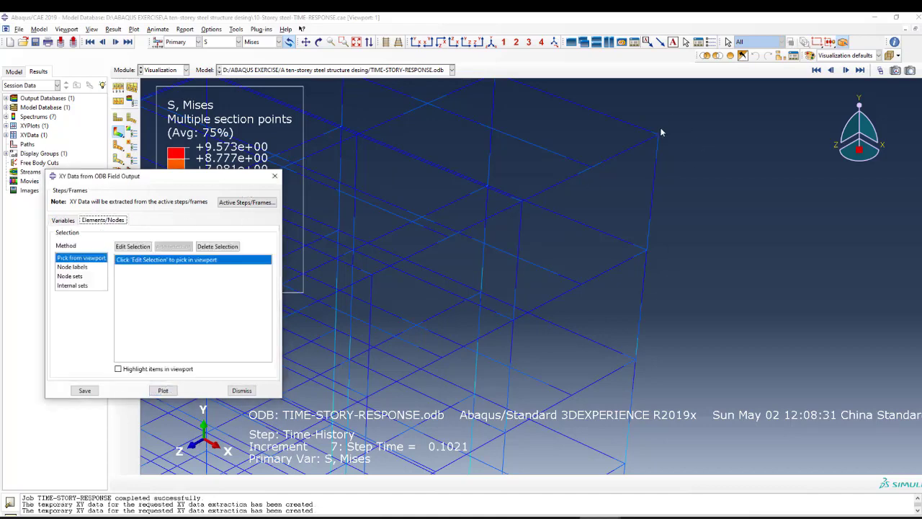
{"action": "scroll", "coordinate": [662, 131], "scroll_direction": "down", "scroll_amount": 3}
{"action": "left_click", "coordinate": [652, 147]}
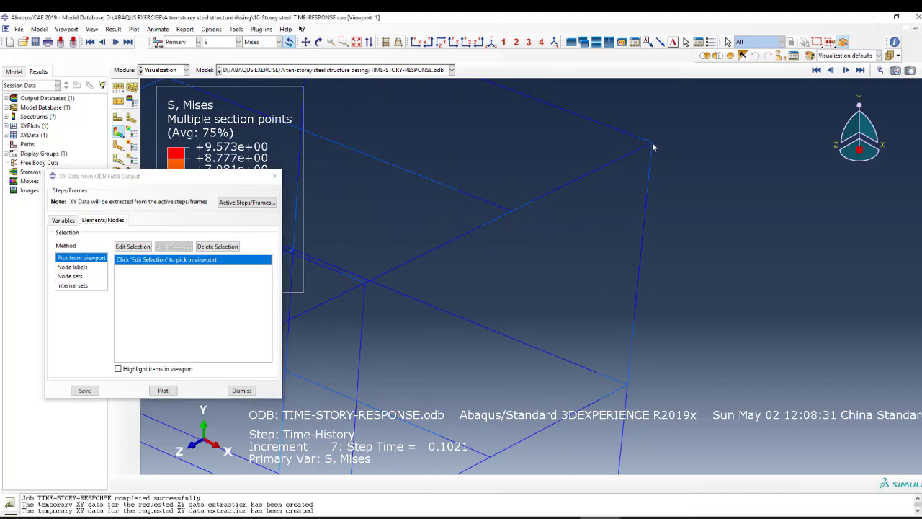
{"action": "left_click", "coordinate": [134, 247]}
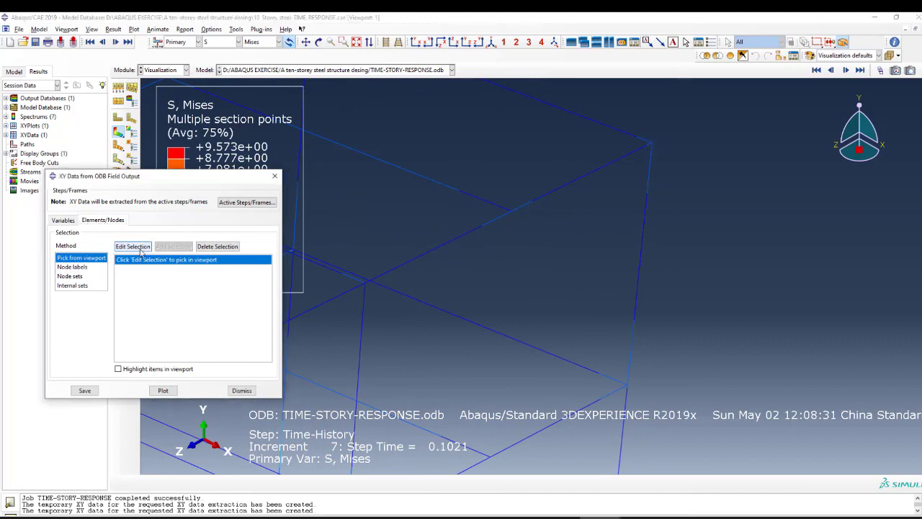
{"action": "left_click", "coordinate": [652, 143]}
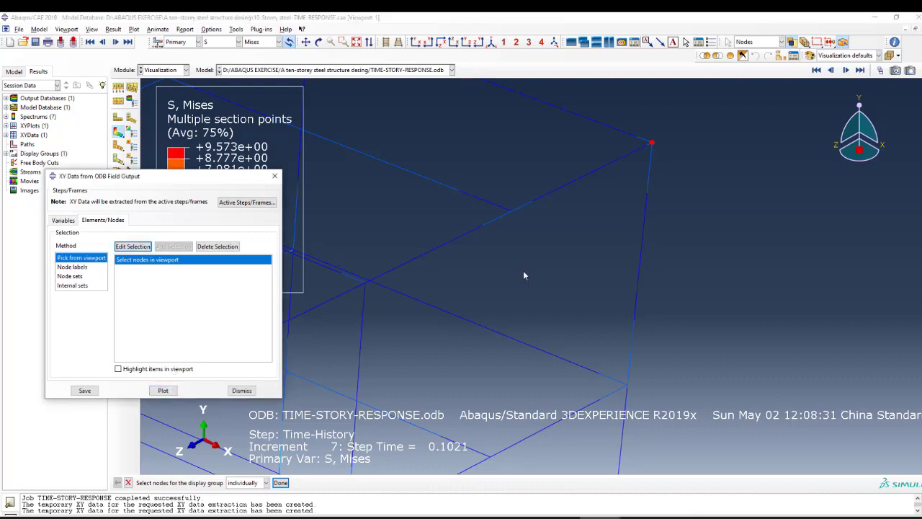
{"action": "middle_click", "coordinate": [366, 313]}
{"action": "left_click", "coordinate": [164, 391]}
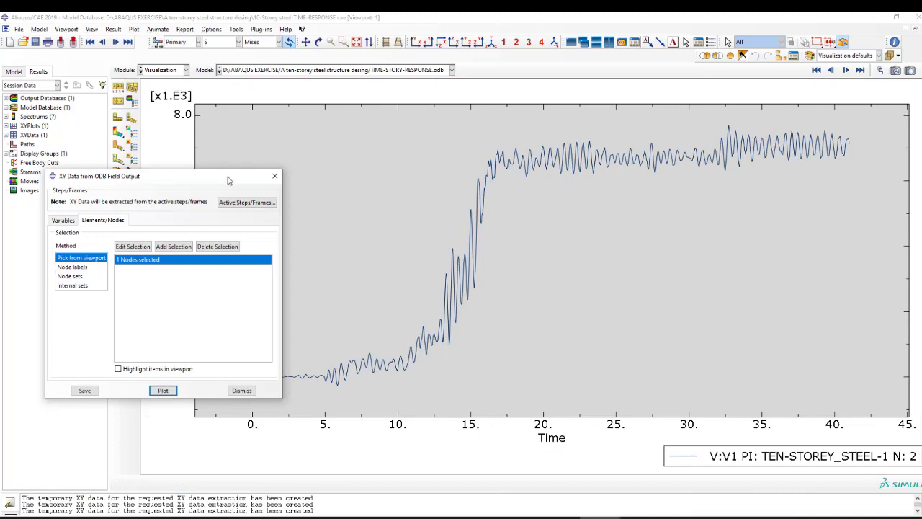
{"action": "left_click_drag", "start_coordinate": [241, 176], "coordinate": [140, 210]}
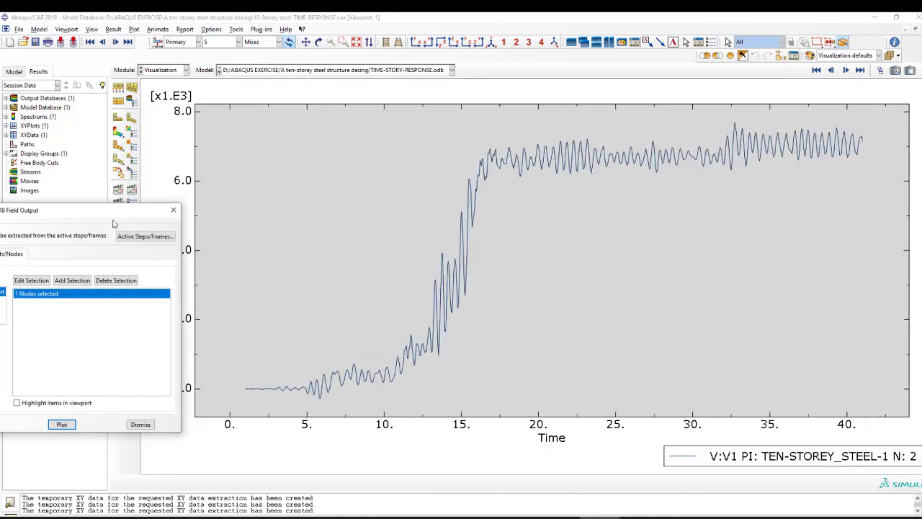
{"action": "left_click_drag", "start_coordinate": [113, 214], "coordinate": [234, 195]}
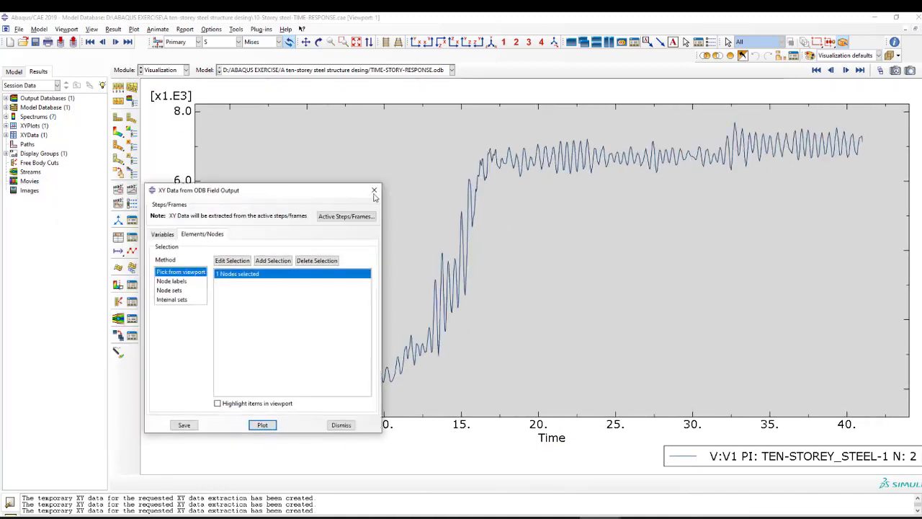
{"action": "left_click", "coordinate": [293, 191]}
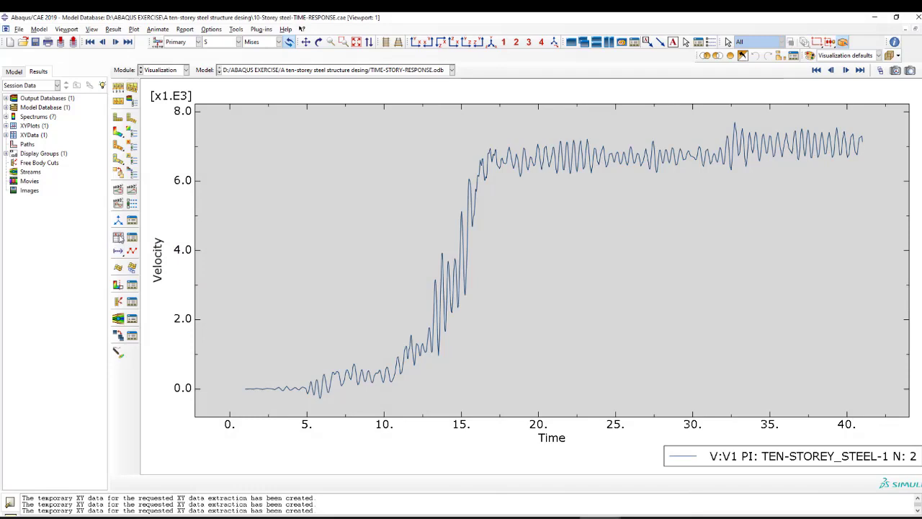
- Return to the contour plot of the whole frame and display the acceleration component A1
{"action": "left_click", "coordinate": [119, 132]}
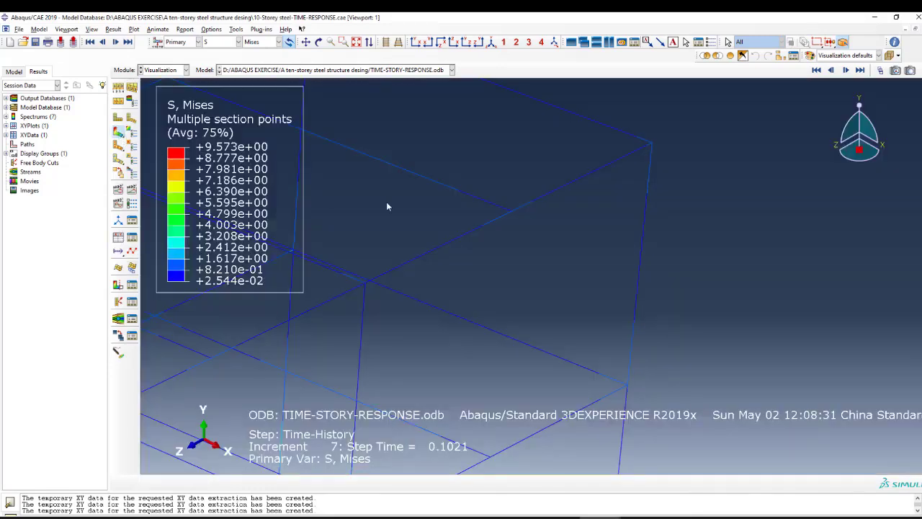
{"action": "scroll", "coordinate": [659, 147], "scroll_direction": "down", "scroll_amount": 10}
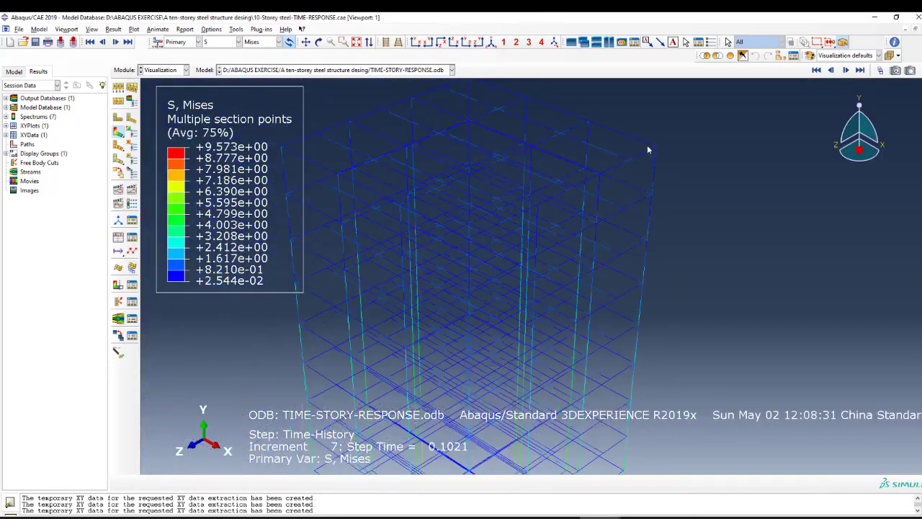
{"action": "left_click_drag", "start_coordinate": [548, 166], "coordinate": [462, 355]}
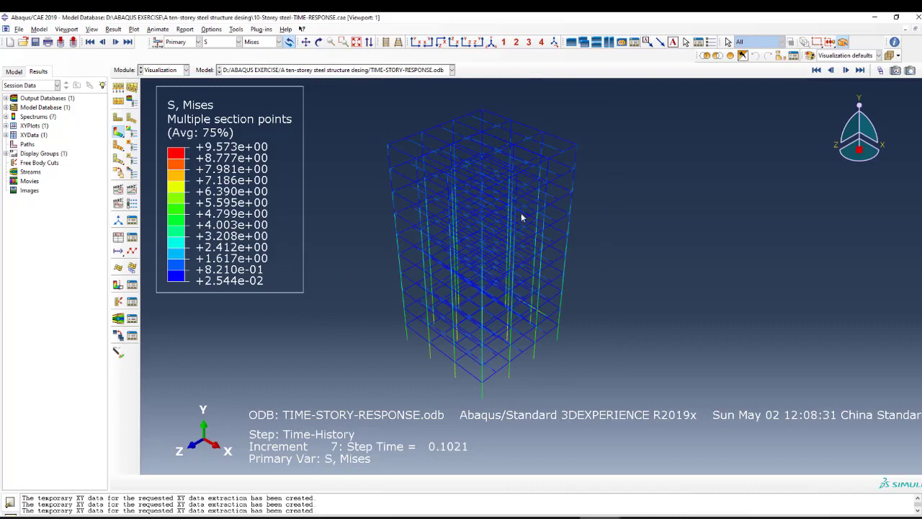
{"action": "left_click_drag", "start_coordinate": [520, 214], "coordinate": [555, 203]}
{"action": "left_click_drag", "start_coordinate": [584, 142], "coordinate": [577, 141]}
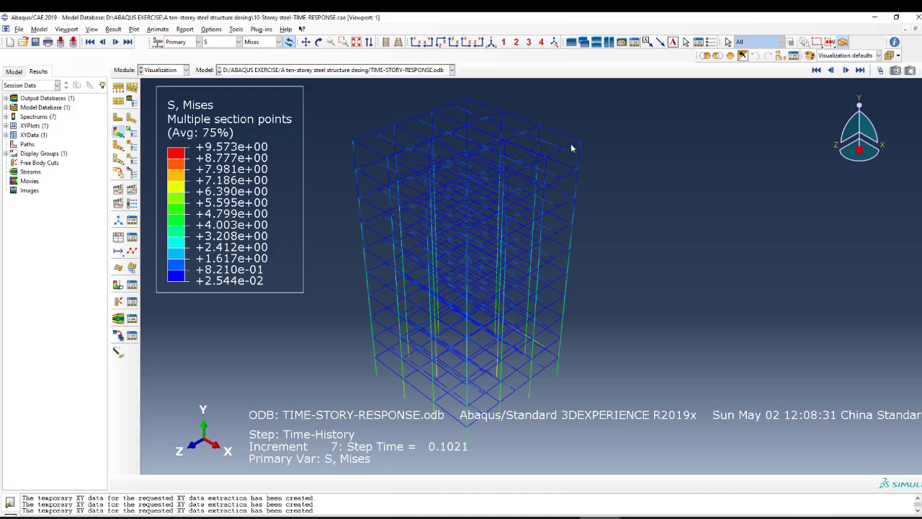
{"action": "left_click", "coordinate": [225, 43]}
{"action": "left_click", "coordinate": [214, 58]}
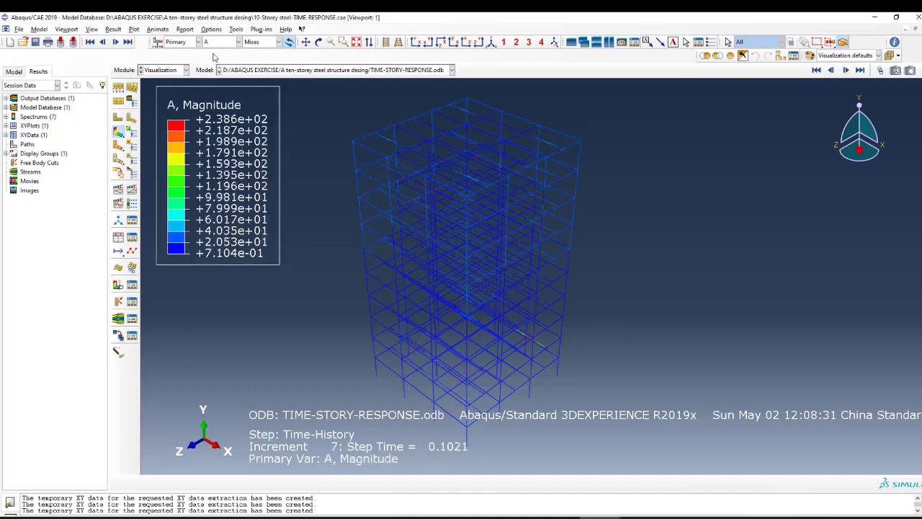
{"action": "left_click", "coordinate": [259, 41]}
{"action": "left_click", "coordinate": [255, 65]}
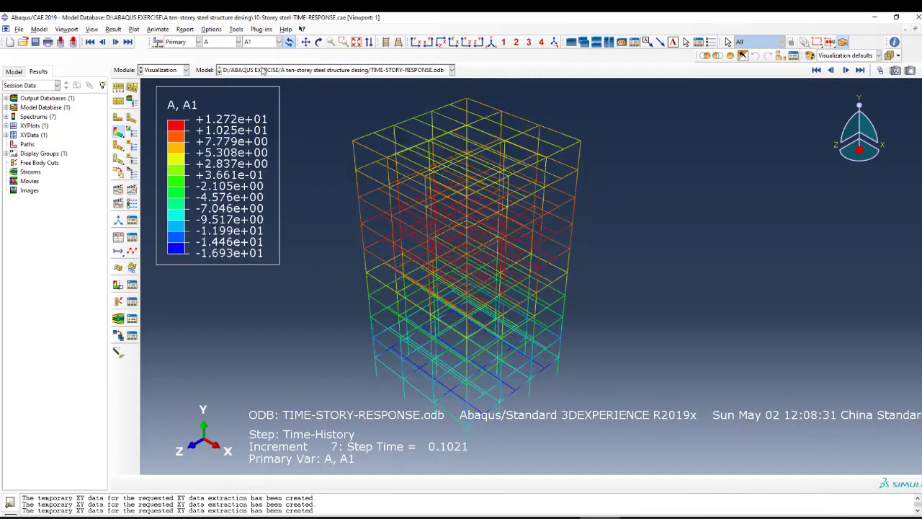
- Step through the A1 acceleration contours frame by frame up to increment 22, examining the distribution over the storeys
{"action": "left_click_drag", "start_coordinate": [409, 198], "coordinate": [376, 148]}
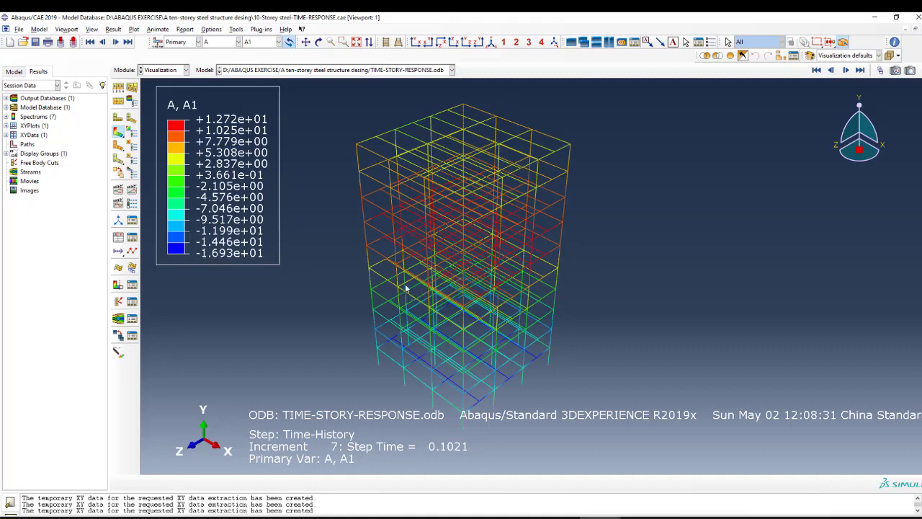
{"action": "scroll", "coordinate": [406, 289], "scroll_direction": "up", "scroll_amount": 1}
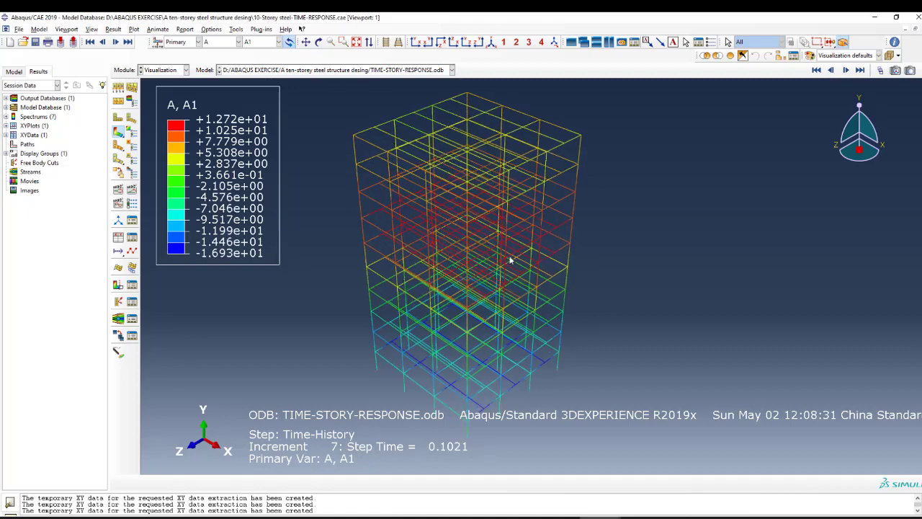
{"action": "scroll", "coordinate": [383, 206], "scroll_direction": "up", "scroll_amount": 1}
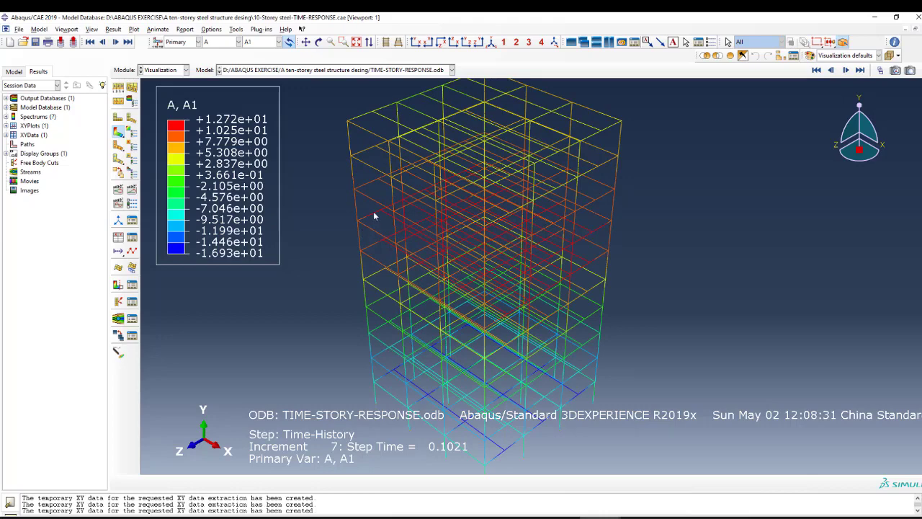
{"action": "scroll", "coordinate": [388, 185], "scroll_direction": "down", "scroll_amount": 1}
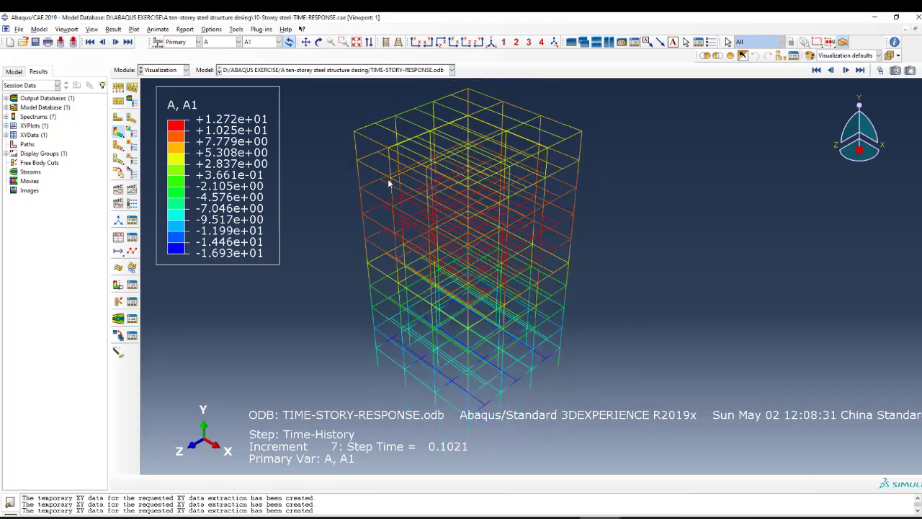
{"action": "left_click", "coordinate": [847, 71]}
{"action": "left_click", "coordinate": [847, 71]}
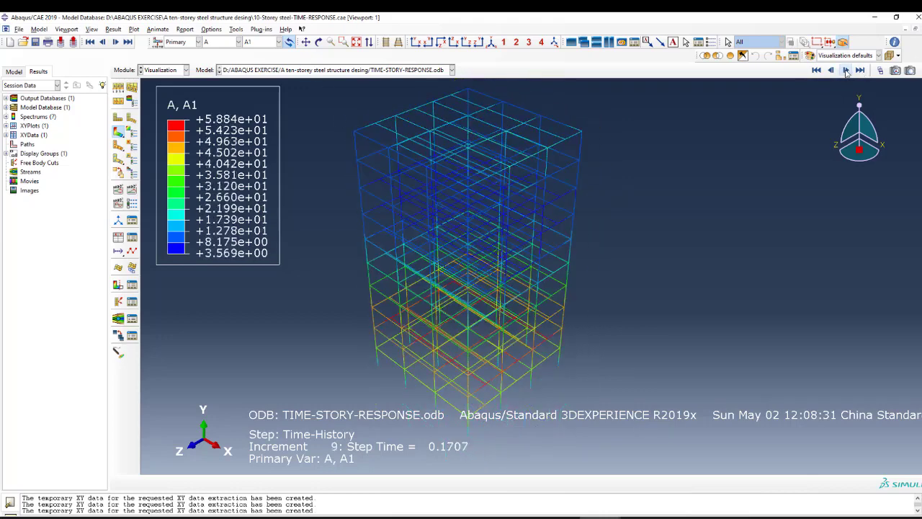
{"action": "left_click", "coordinate": [847, 71]}
{"action": "left_click", "coordinate": [847, 70]}
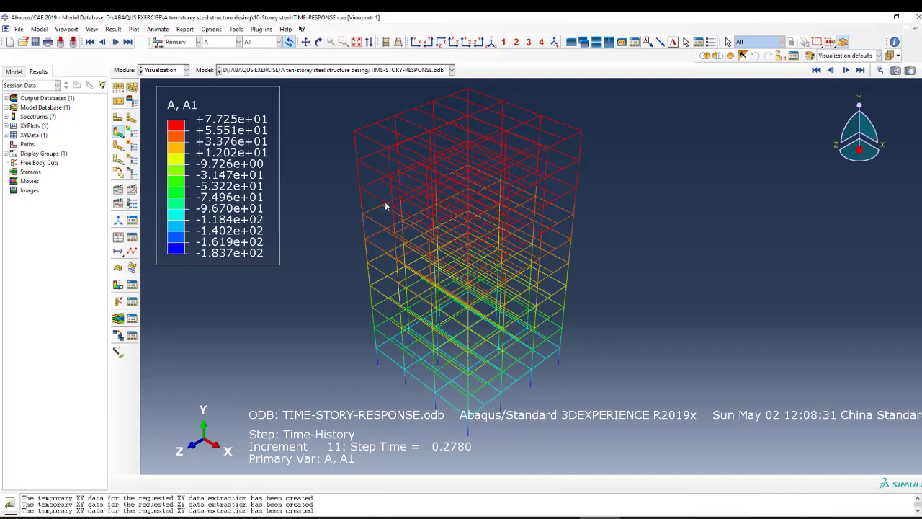
{"action": "left_click", "coordinate": [846, 71]}
{"action": "left_click", "coordinate": [847, 71]}
{"action": "left_click", "coordinate": [847, 70]}
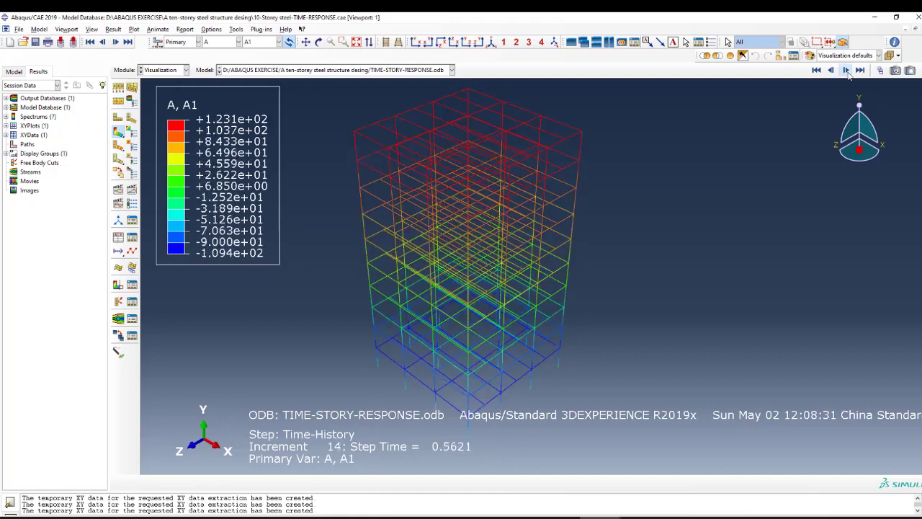
{"action": "left_click", "coordinate": [847, 70]}
{"action": "left_click", "coordinate": [847, 71]}
{"action": "left_click", "coordinate": [846, 71]}
{"action": "left_click", "coordinate": [846, 71]}
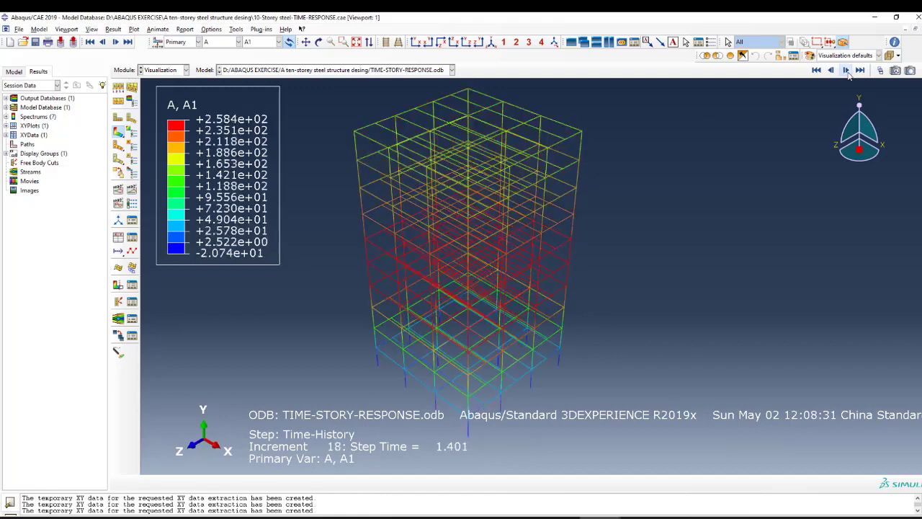
{"action": "left_click", "coordinate": [846, 71]}
{"action": "left_click", "coordinate": [846, 70]}
{"action": "left_click", "coordinate": [846, 70]}
{"action": "left_click", "coordinate": [846, 71]}
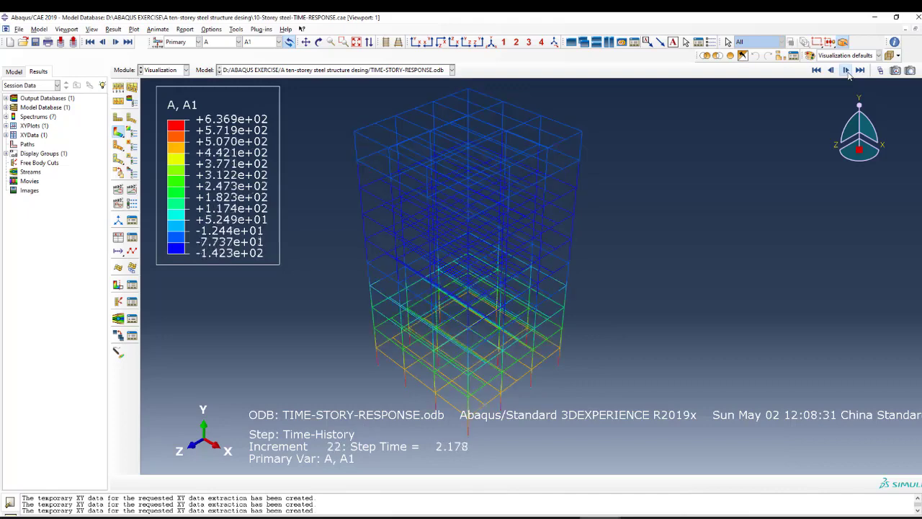